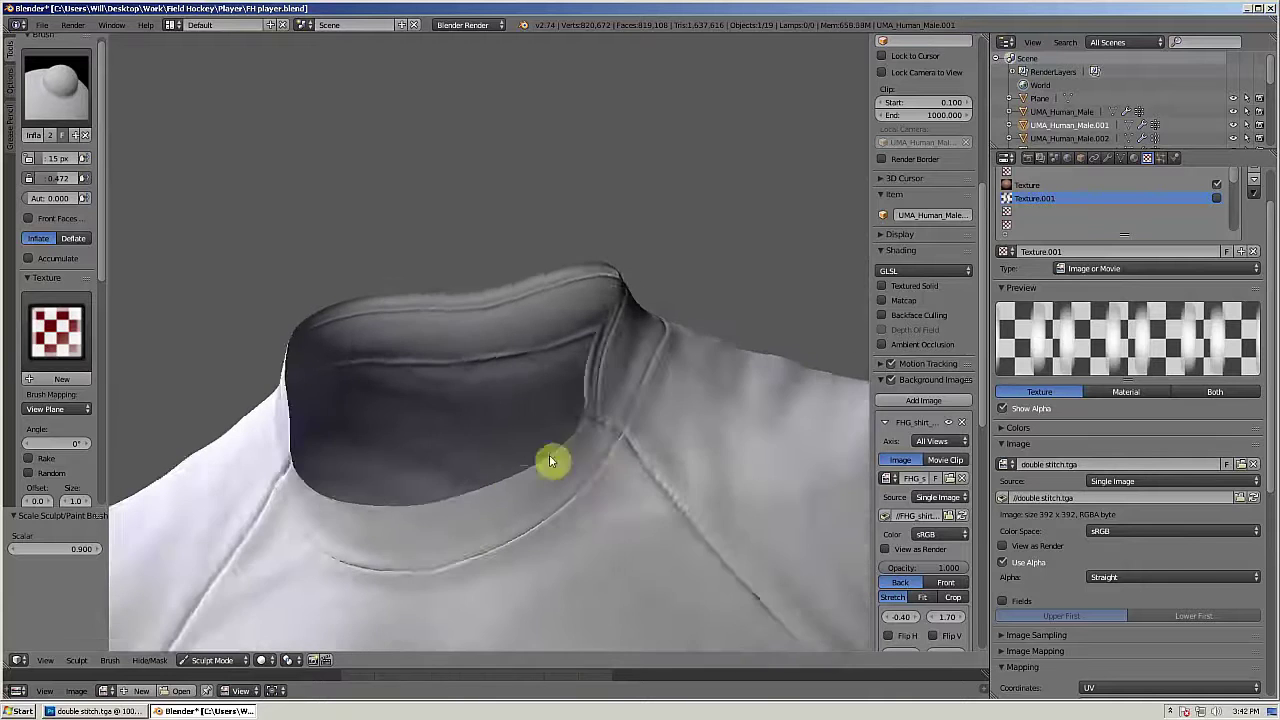
Step: Switch from the Inflate brush to the SculptDraw brush and reduce its radius to 8 px for the collar seam
mouse_move(480, 490)
mouse_down()
mouse_move(497, 494)
mouse_move(451, 517)
mouse_move(563, 394)
mouse_move(349, 509)
mouse_up()
key(f)
click(623, 431)
key(d)
drag(397, 317, 332, 530)
key(bracketleft)
key(bracketleft)
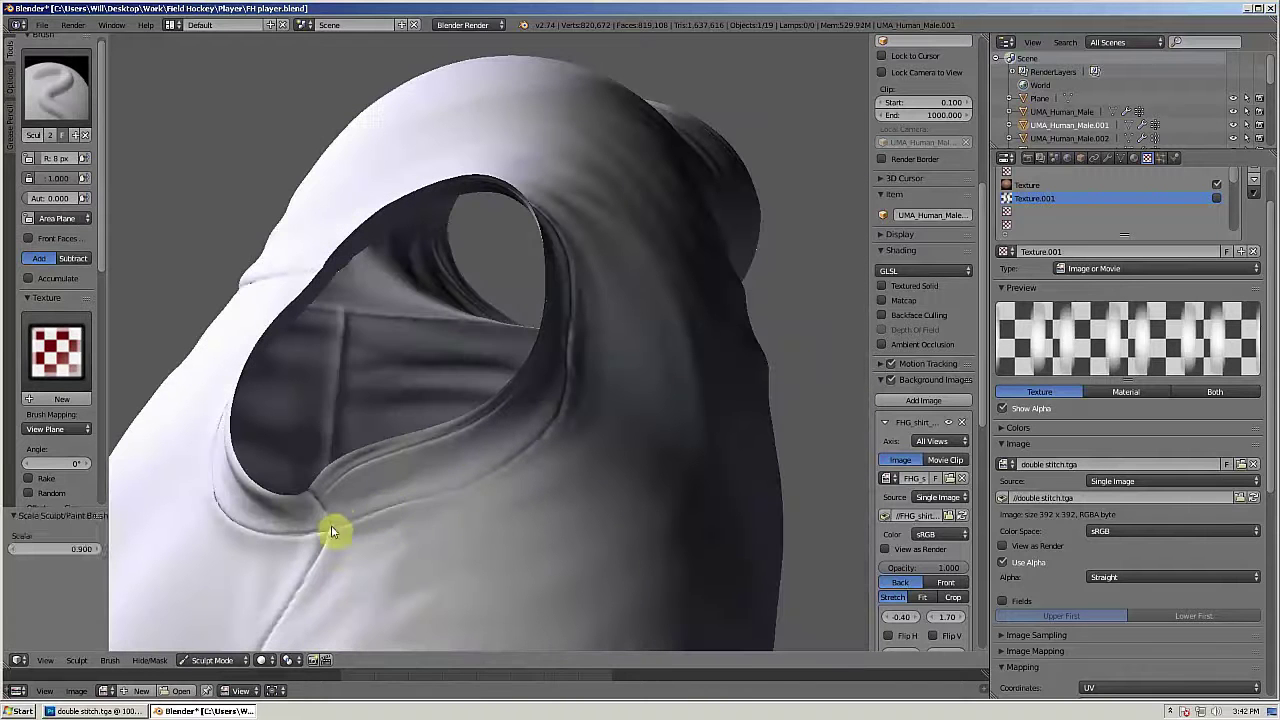
Step: Sculpt the collar's lower seam line around its side and front with the SculptDraw brush
drag(465, 488, 425, 502)
drag(574, 404, 476, 479)
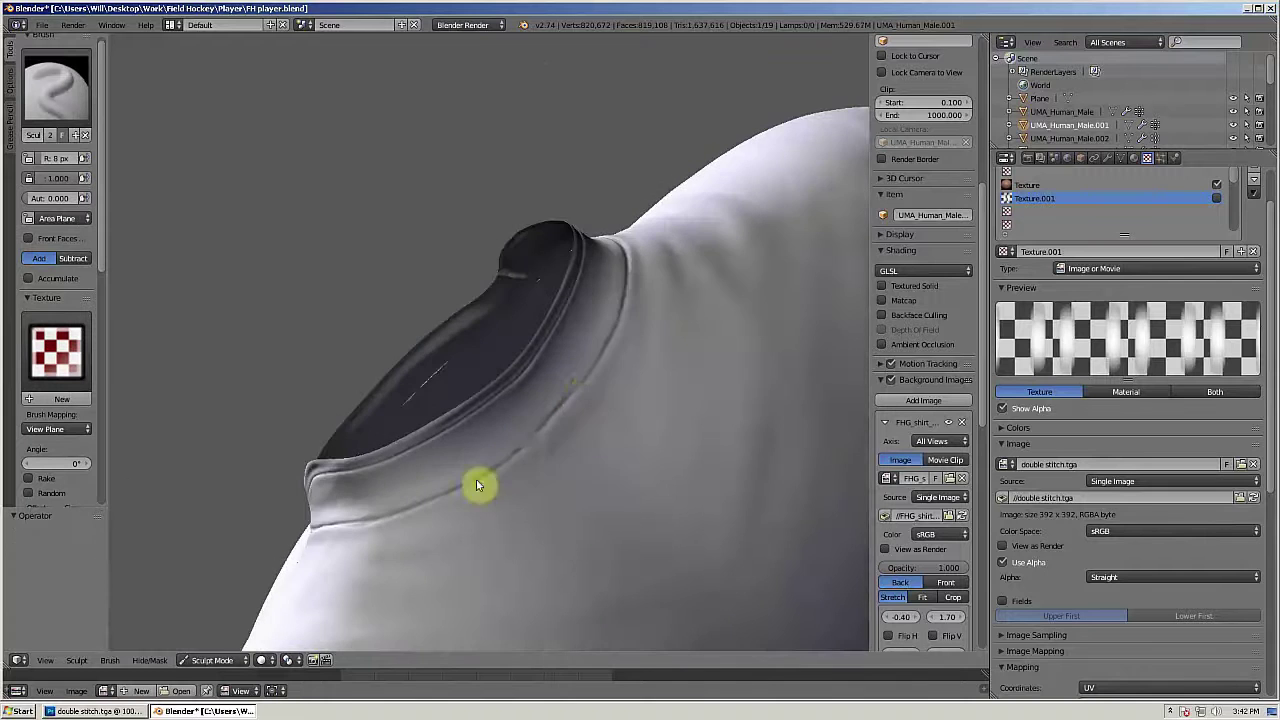
mouse_move(570, 411)
mouse_down()
mouse_move(643, 391)
mouse_move(582, 420)
mouse_up()
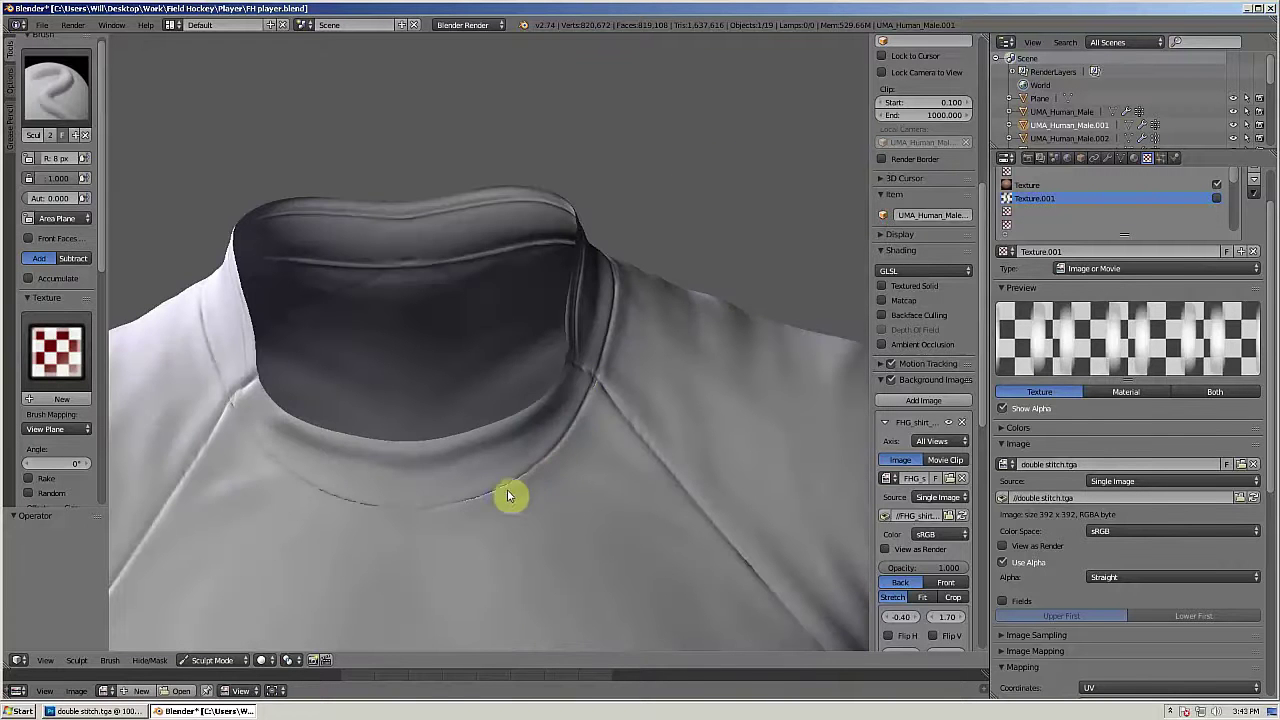
drag(385, 511, 474, 369)
scroll(554, 443, down, 7)
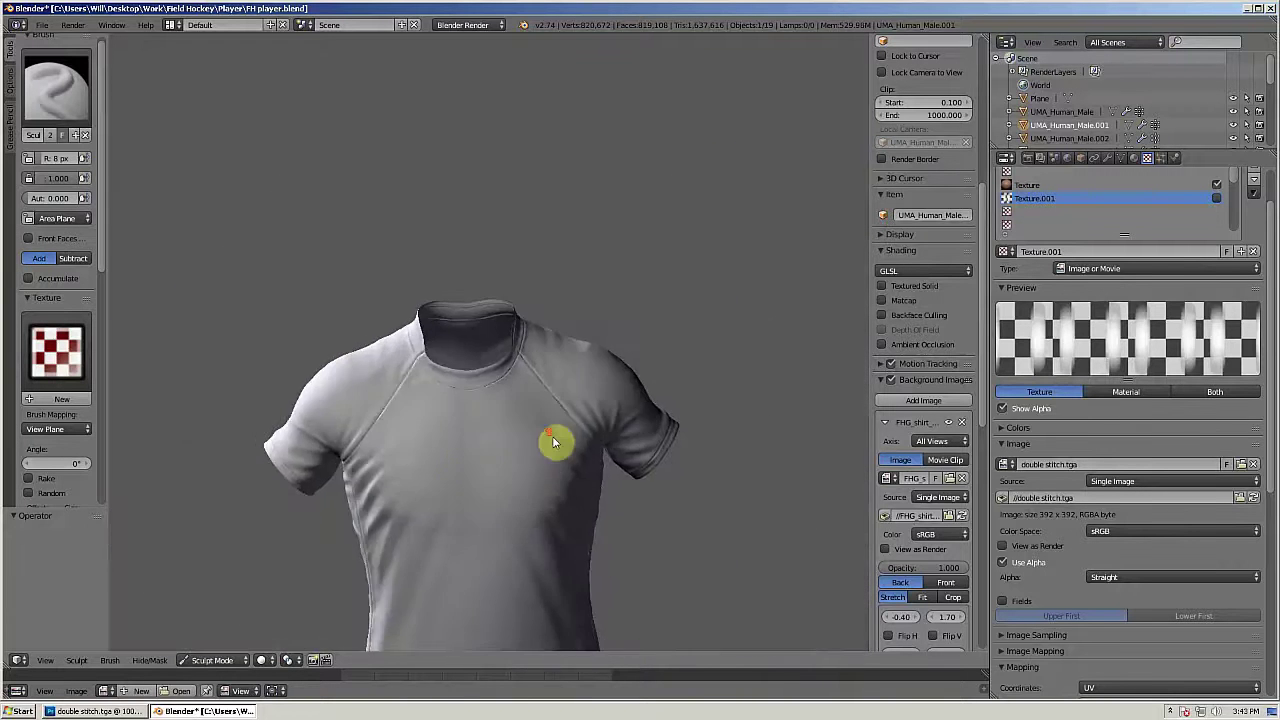
Step: Undo the last seam stroke, set the brush radius back to 8 px and resculpt the collar's front seam
scroll(554, 443, up, 7)
mouse_move(466, 534)
mouse_down()
mouse_move(498, 447)
mouse_move(508, 514)
mouse_up()
key(ctrl+z)
mouse_move(612, 450)
mouse_down()
mouse_move(574, 423)
mouse_move(586, 399)
mouse_up()
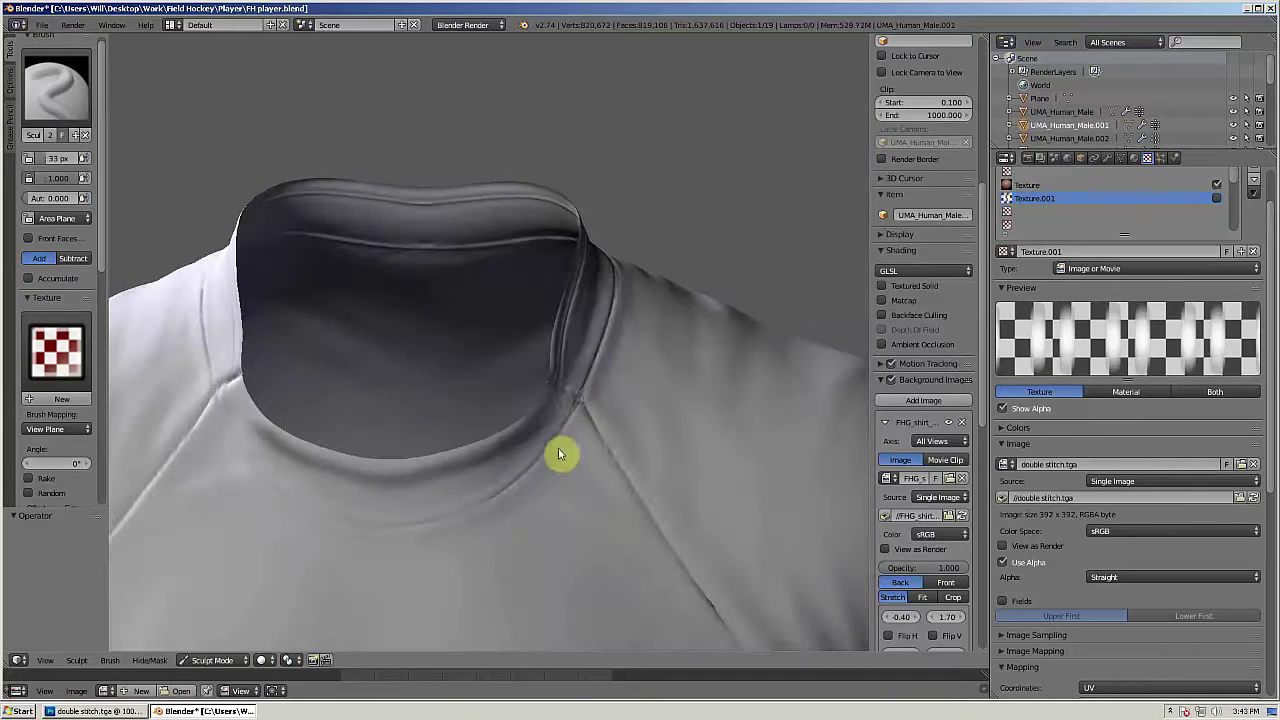
key(f)
click(472, 491)
mouse_move(400, 523)
mouse_down()
mouse_move(403, 540)
mouse_move(477, 522)
mouse_up()
drag(597, 351, 521, 413)
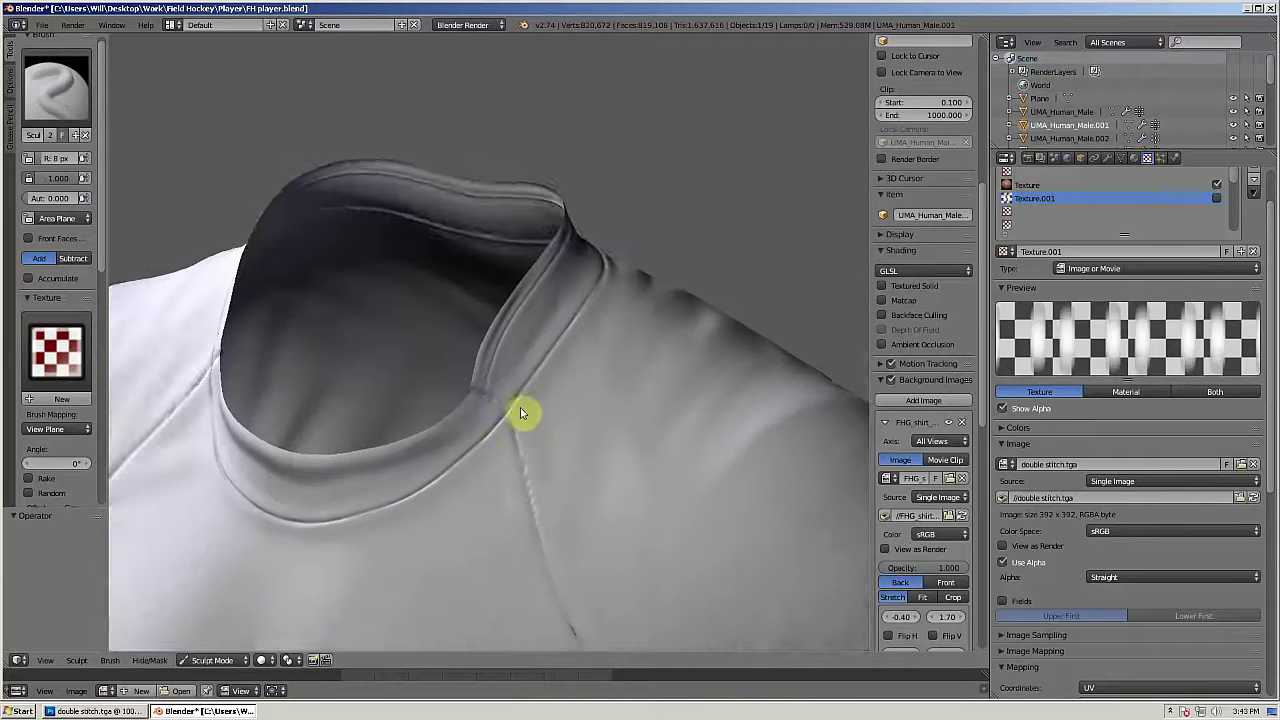
Step: Sculpt the raglan seam running from the collar down towards the armpit
drag(543, 473, 493, 250)
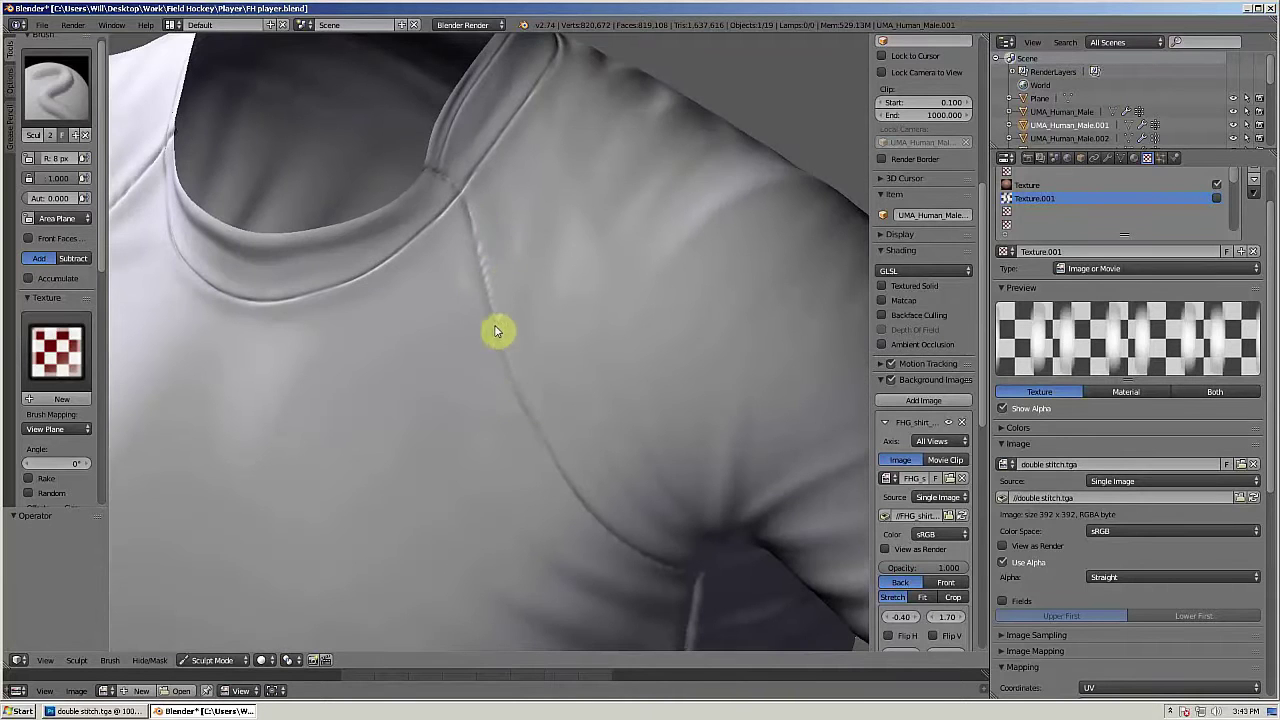
drag(525, 387, 631, 460)
scroll(543, 331, down, 8)
scroll(550, 352, up, 3)
drag(558, 373, 492, 426)
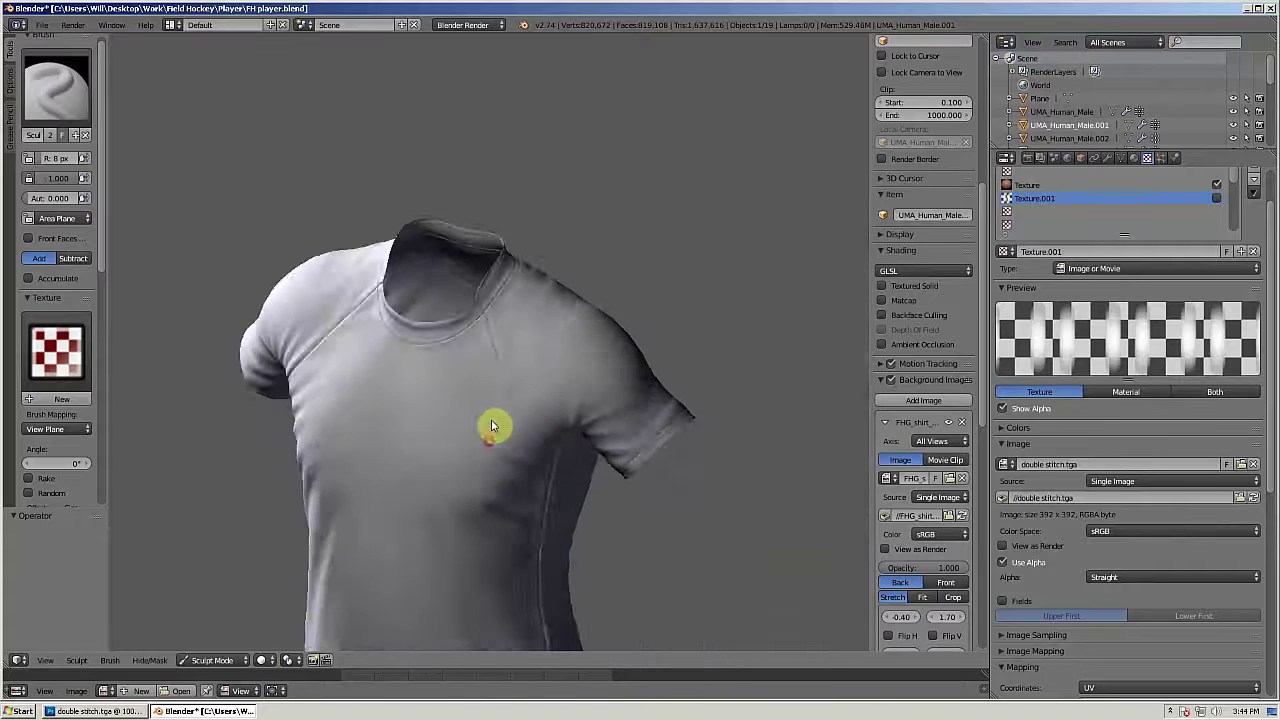
Step: Tighten the raglan seam near the collar using the Pinch brush at a 25 px radius
scroll(492, 426, up, 4)
key(p)
key(f)
click(474, 288)
mouse_move(482, 272)
mouse_down()
mouse_move(440, 263)
mouse_move(600, 253)
mouse_up()
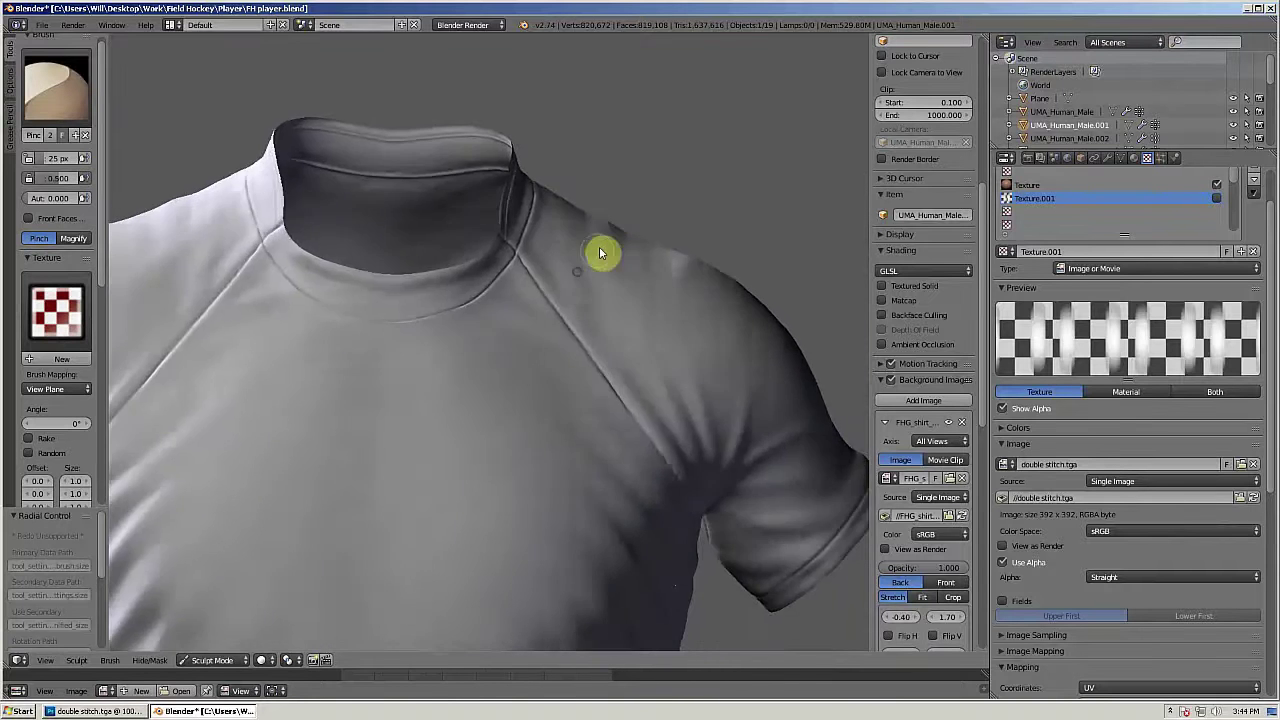
scroll(600, 252, down, 5)
drag(518, 368, 361, 300)
key(KP_1)
scroll(602, 298, up, 3)
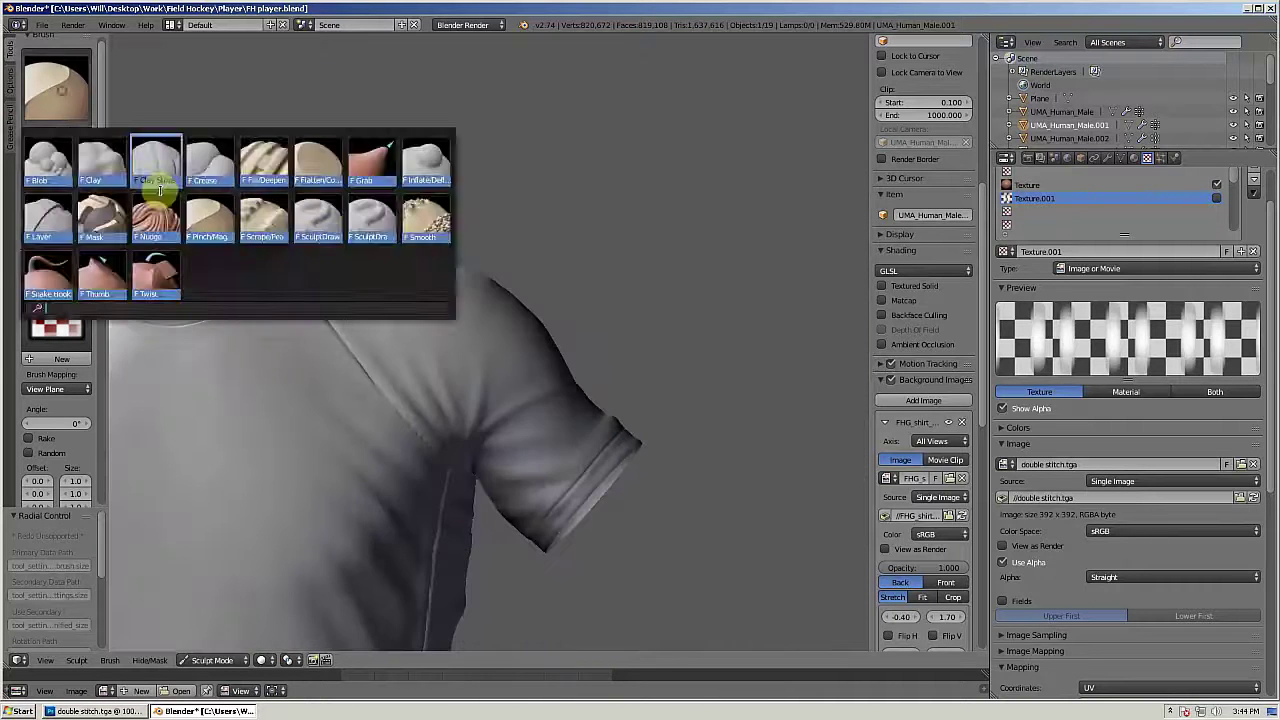
Step: Reselect the SculptDraw brush and set the 2012 Olympic team background image's opacity to 0
click(157, 191)
scroll(457, 209, down, 4)
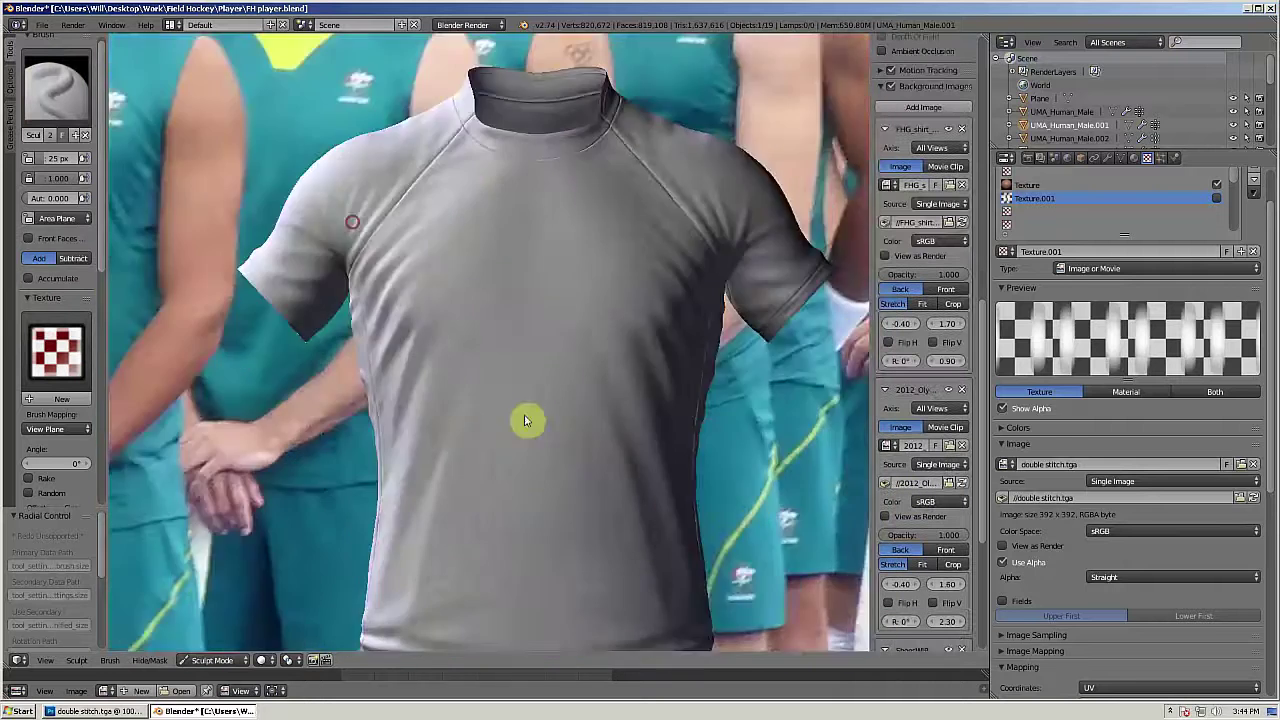
drag(524, 420, 583, 446)
drag(965, 543, 882, 543)
mouse_move(583, 446)
mouse_down()
mouse_move(489, 369)
mouse_move(611, 397)
mouse_move(662, 394)
mouse_up()
Step: Enable Smooth Stroke for the SculptDraw brush and make the brush smaller
scroll(611, 397, up, 4)
scroll(12, 418, down, 2)
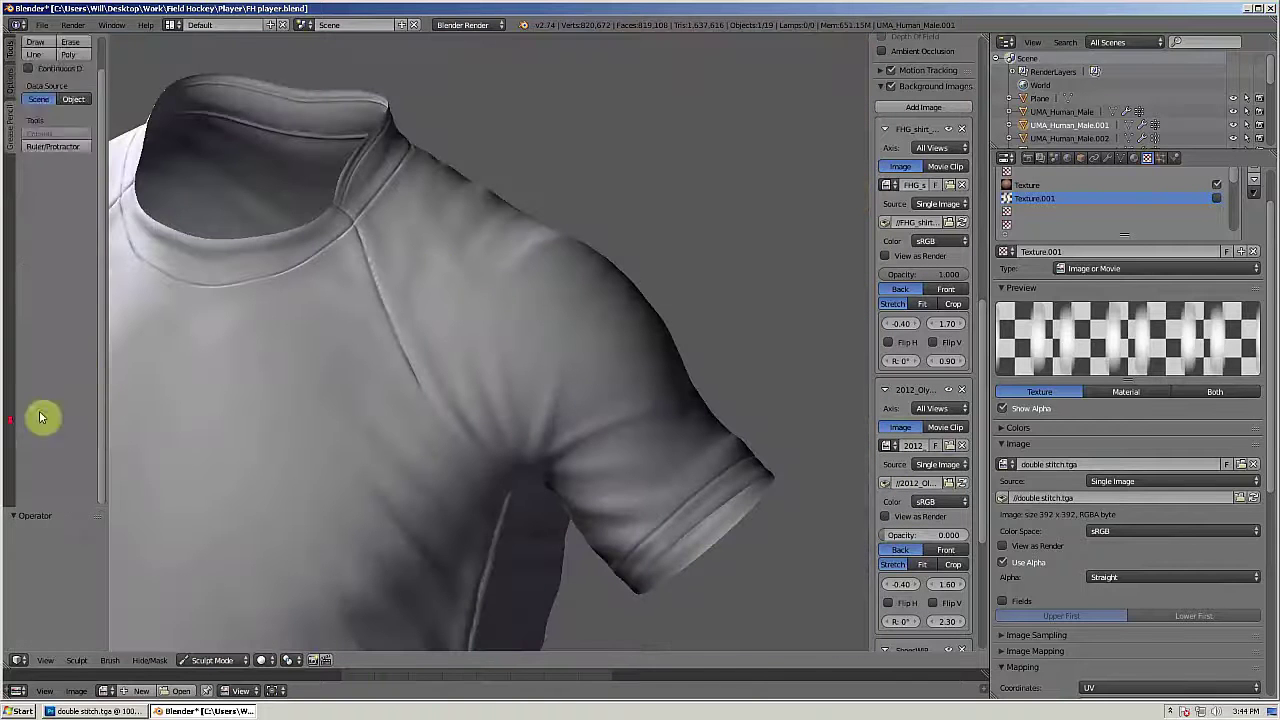
scroll(12, 418, up, 2)
scroll(77, 388, down, 8)
key(shift+s)
drag(472, 376, 535, 464)
key(bracketleft)
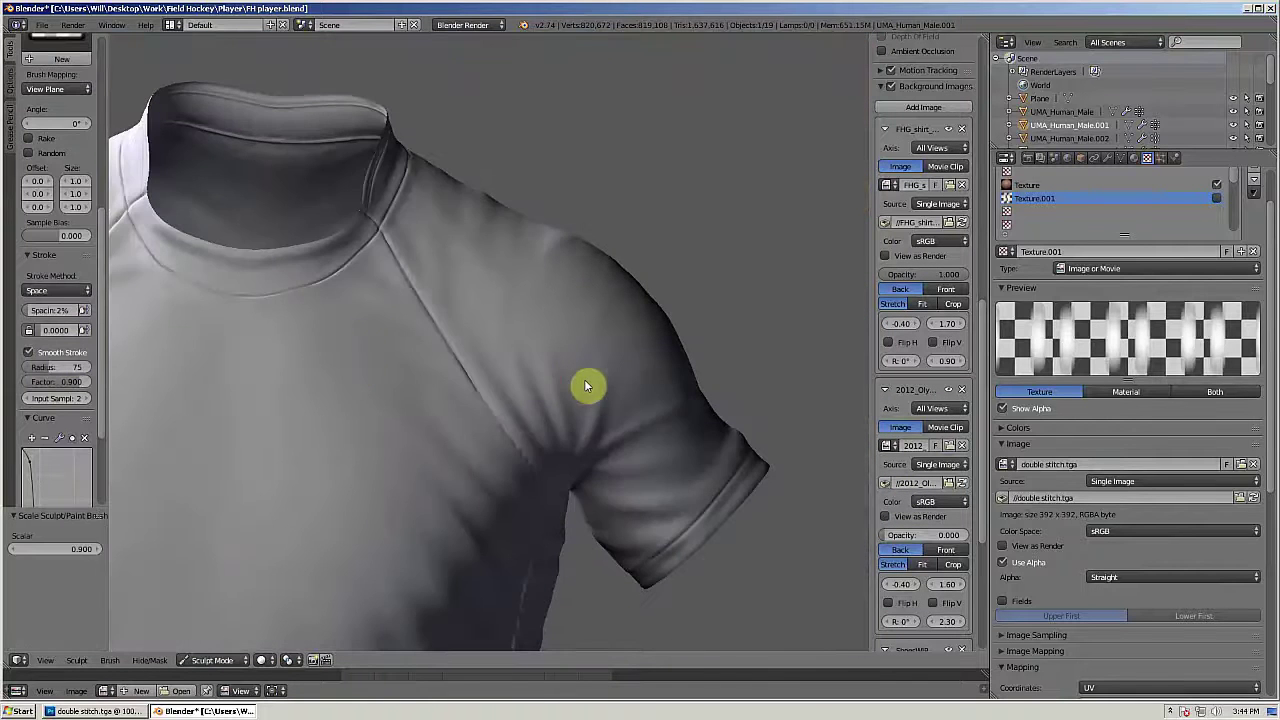
Step: Try to sculpt an armhole seam around the sleeve joint, from the front of the shoulder over the back to the underarm
mouse_move(587, 386)
mouse_down()
mouse_move(523, 320)
mouse_move(541, 352)
mouse_up()
drag(555, 448, 560, 289)
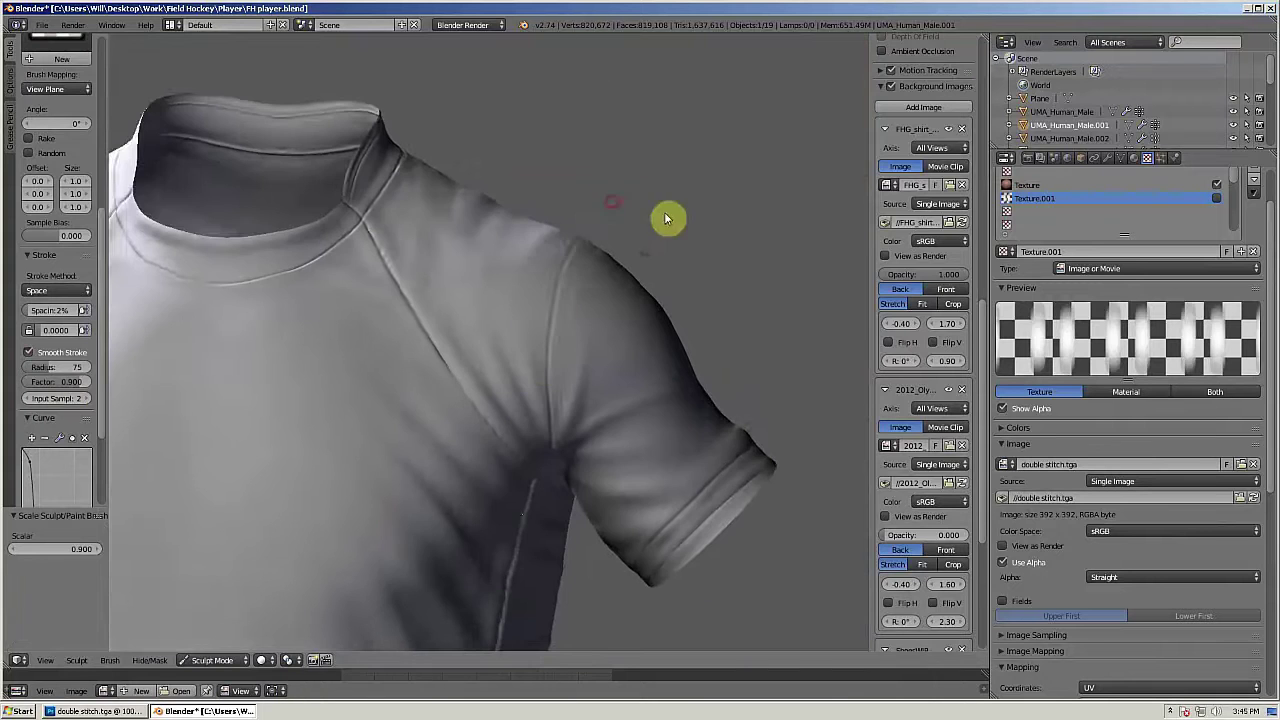
drag(666, 218, 368, 324)
drag(462, 438, 468, 358)
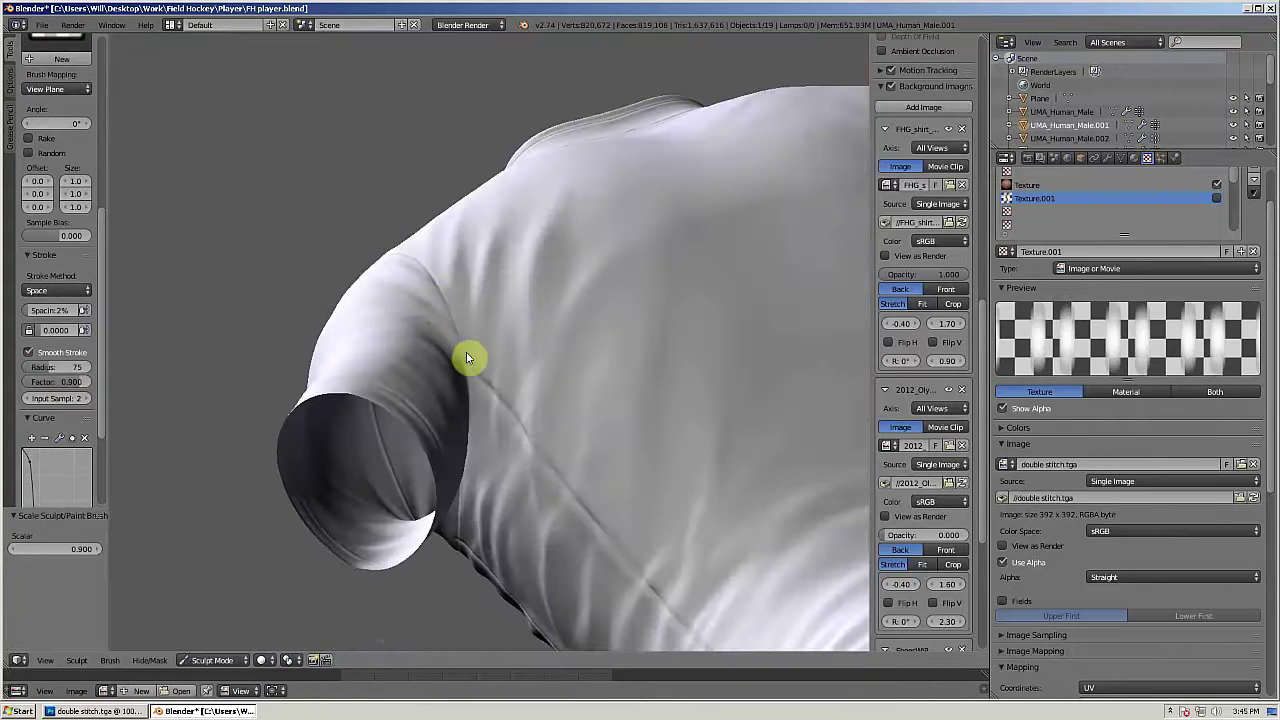
drag(464, 443, 450, 408)
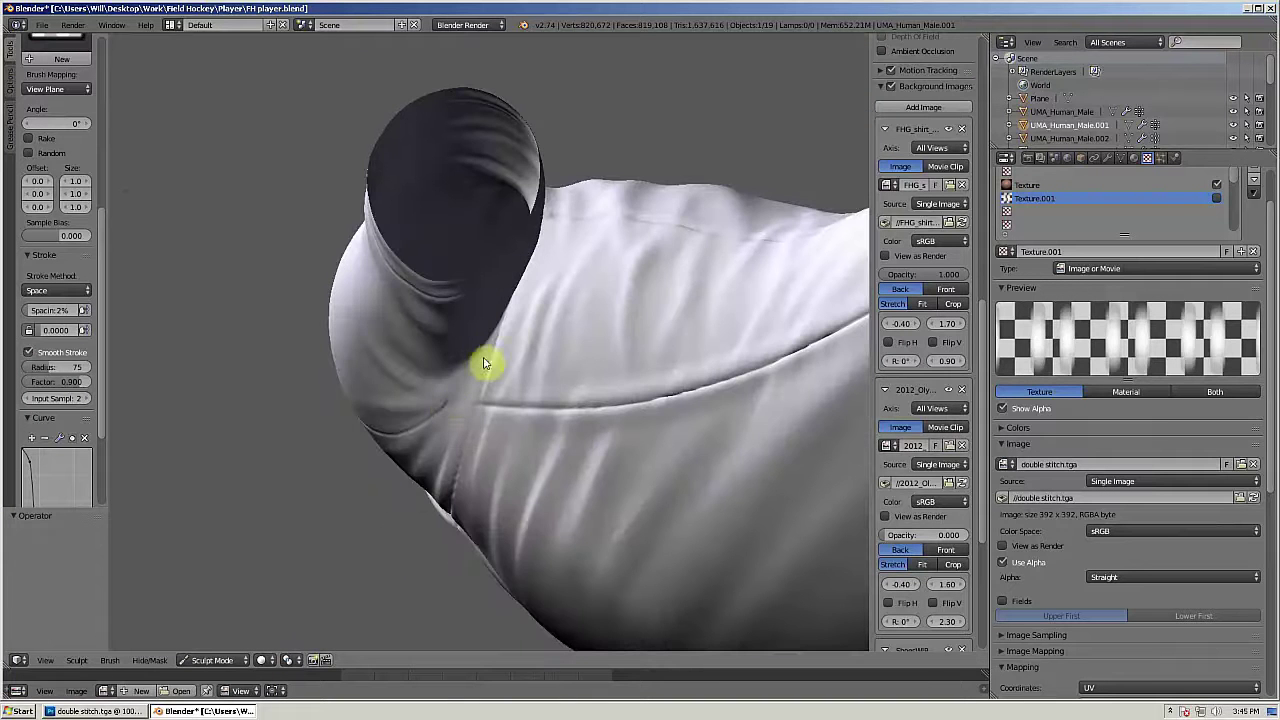
Step: Compare the shirt in front view with the kit design sheet and the team reference photo
drag(483, 363, 559, 470)
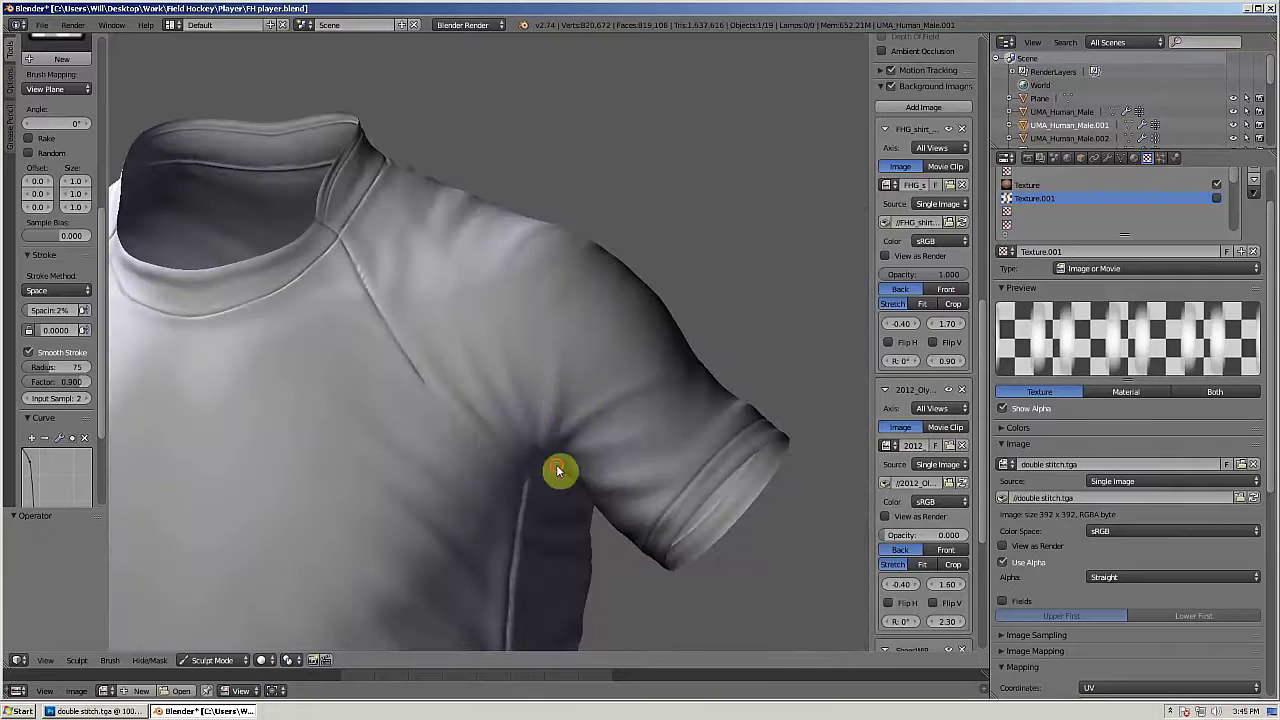
drag(605, 252, 690, 238)
key(KP_1)
scroll(688, 289, down, 5)
scroll(688, 289, up, 1)
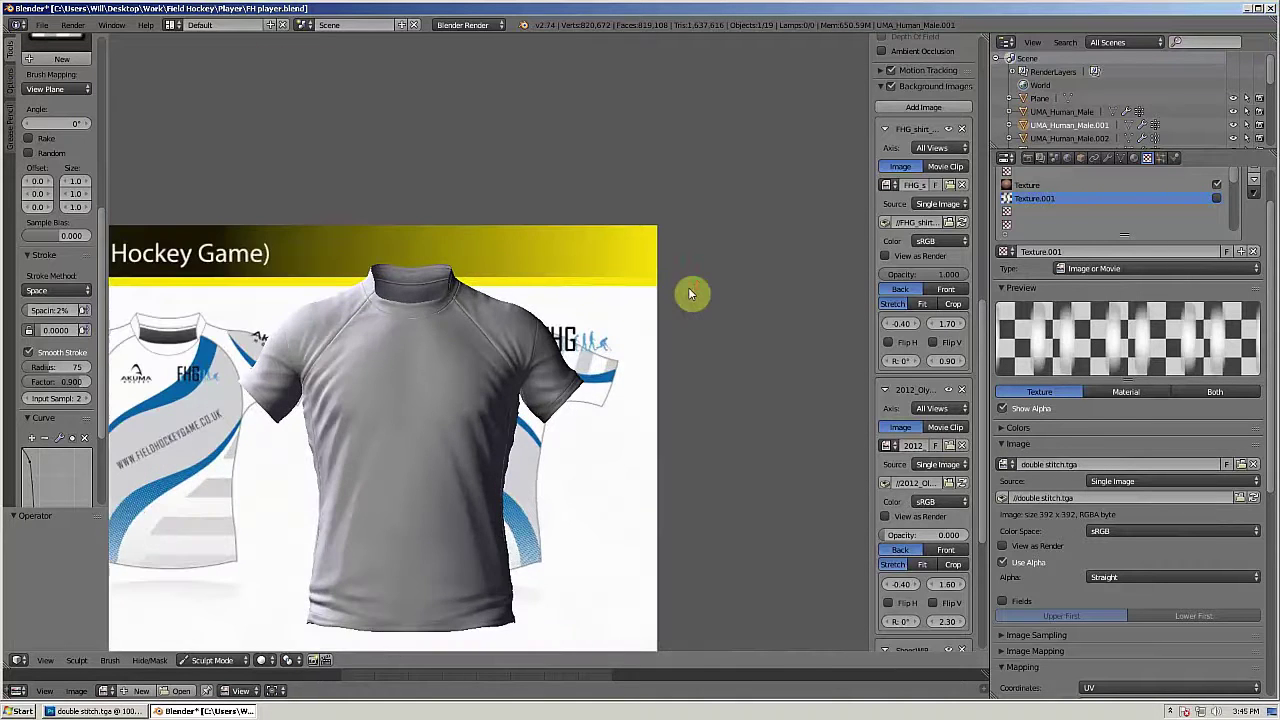
drag(648, 275, 727, 274)
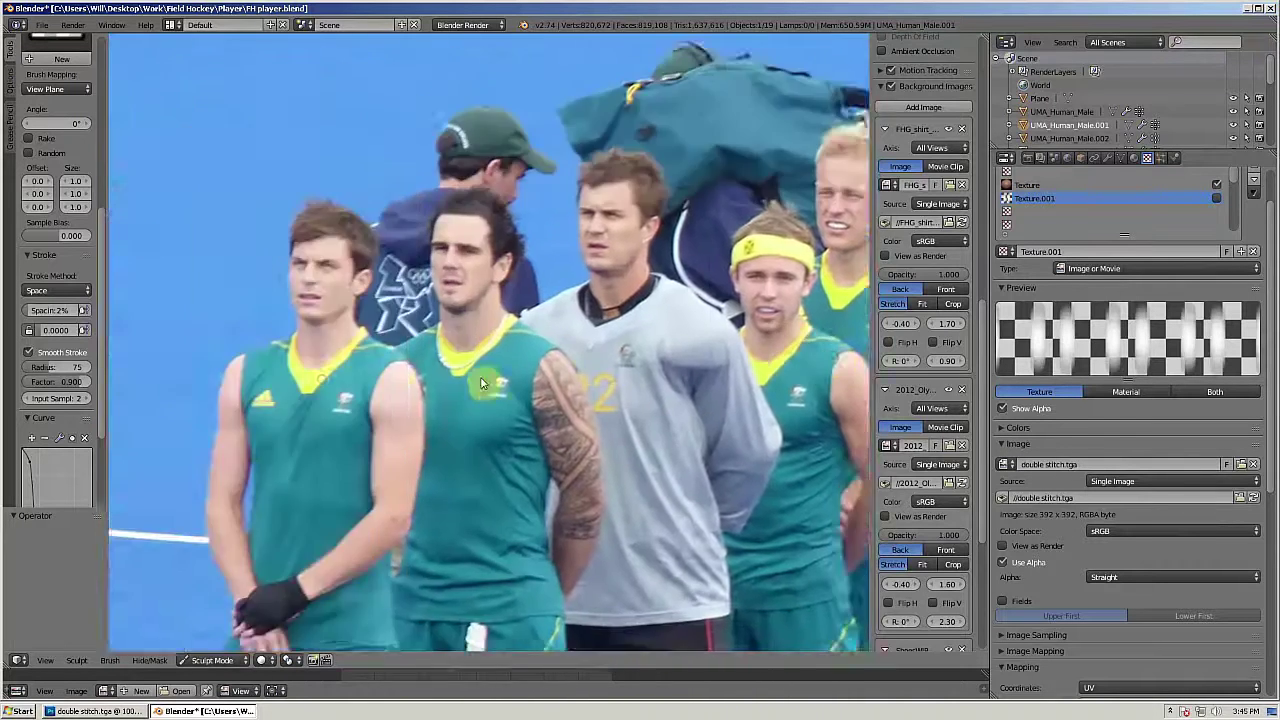
drag(481, 383, 115, 378)
drag(894, 531, 820, 531)
Step: Extend the two vertical side seams below the sleeve down through the shirt's hem
drag(449, 437, 420, 316)
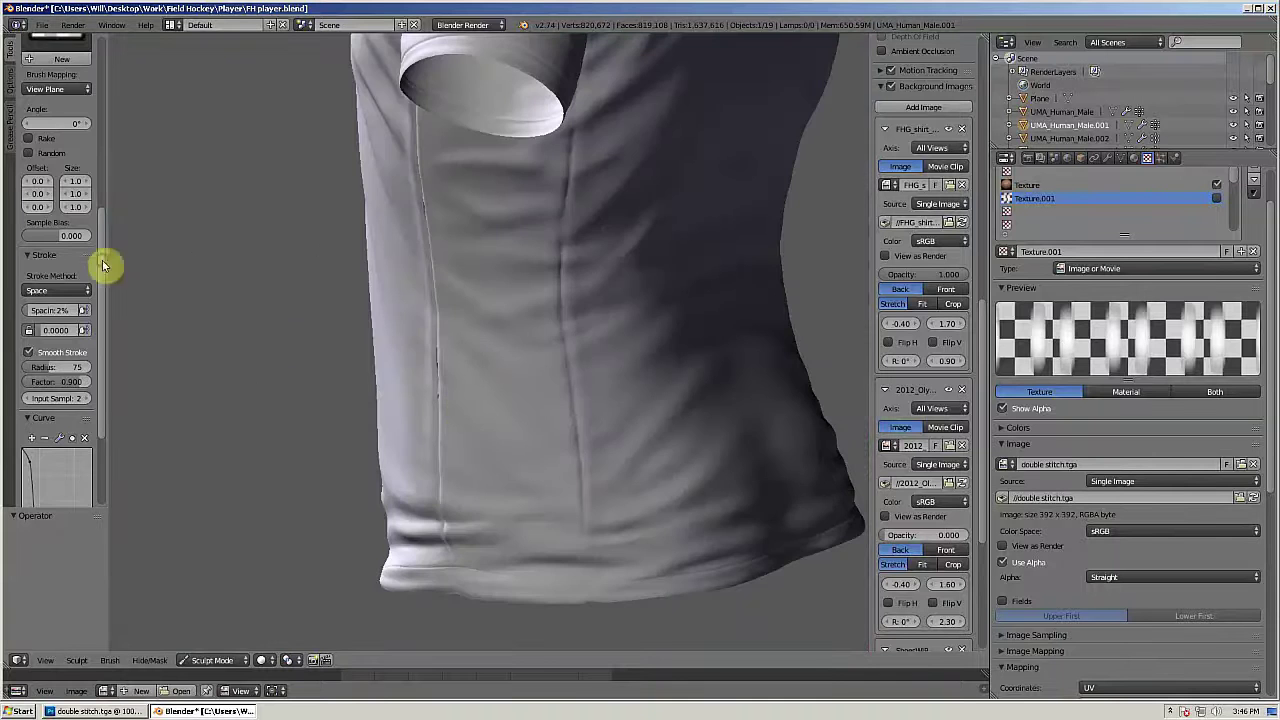
scroll(74, 309, up, 4)
scroll(74, 309, down, 4)
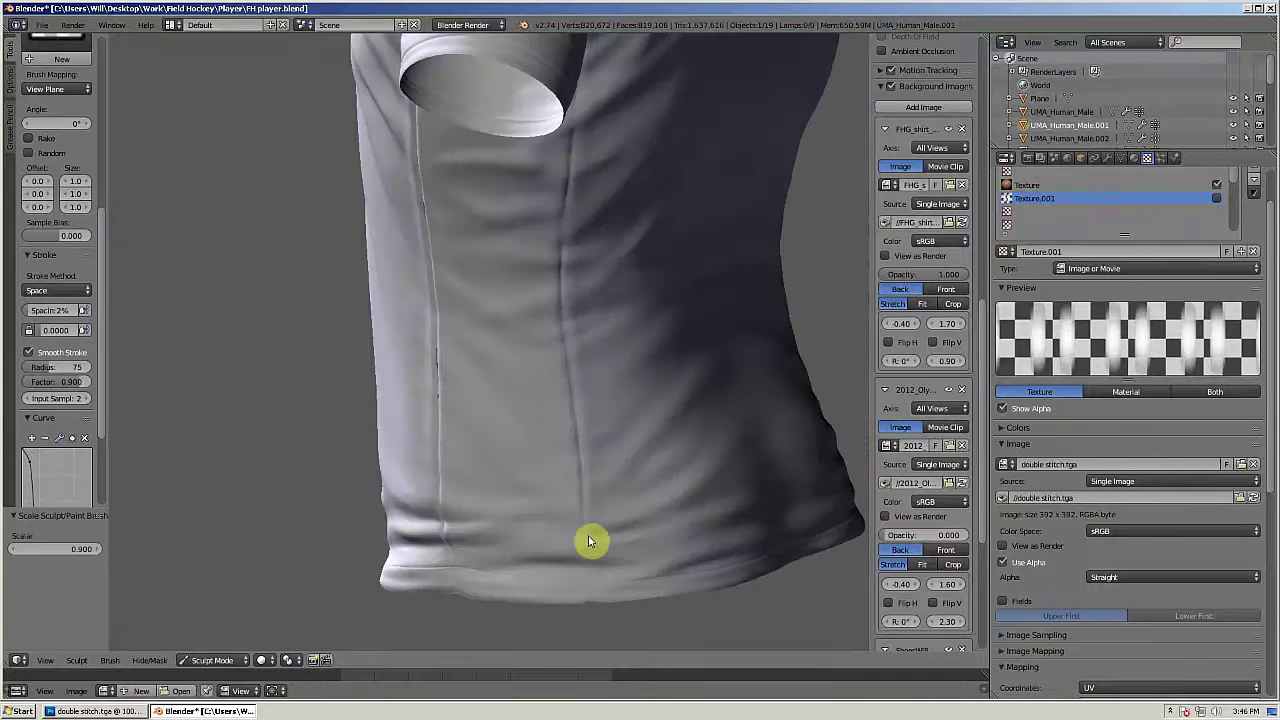
drag(592, 606, 579, 480)
drag(499, 511, 437, 583)
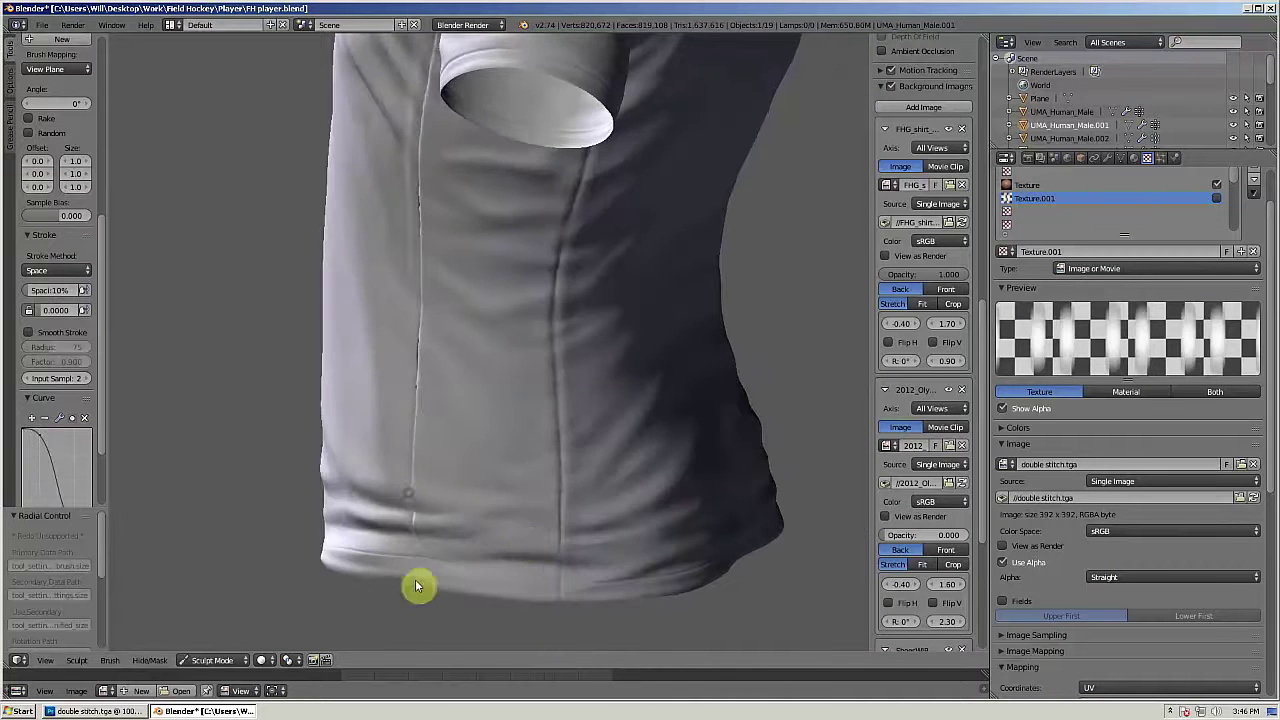
drag(417, 586, 463, 446)
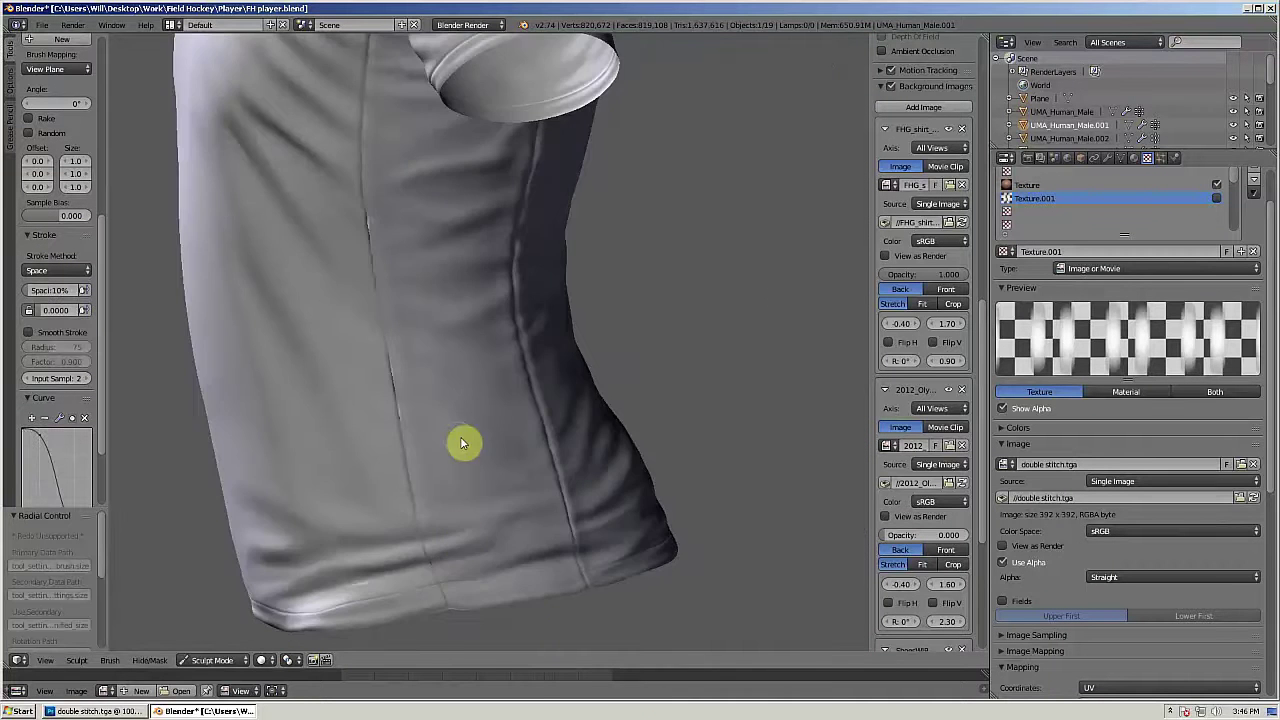
scroll(463, 446, up, 2)
drag(314, 183, 319, 168)
scroll(463, 371, down, 12)
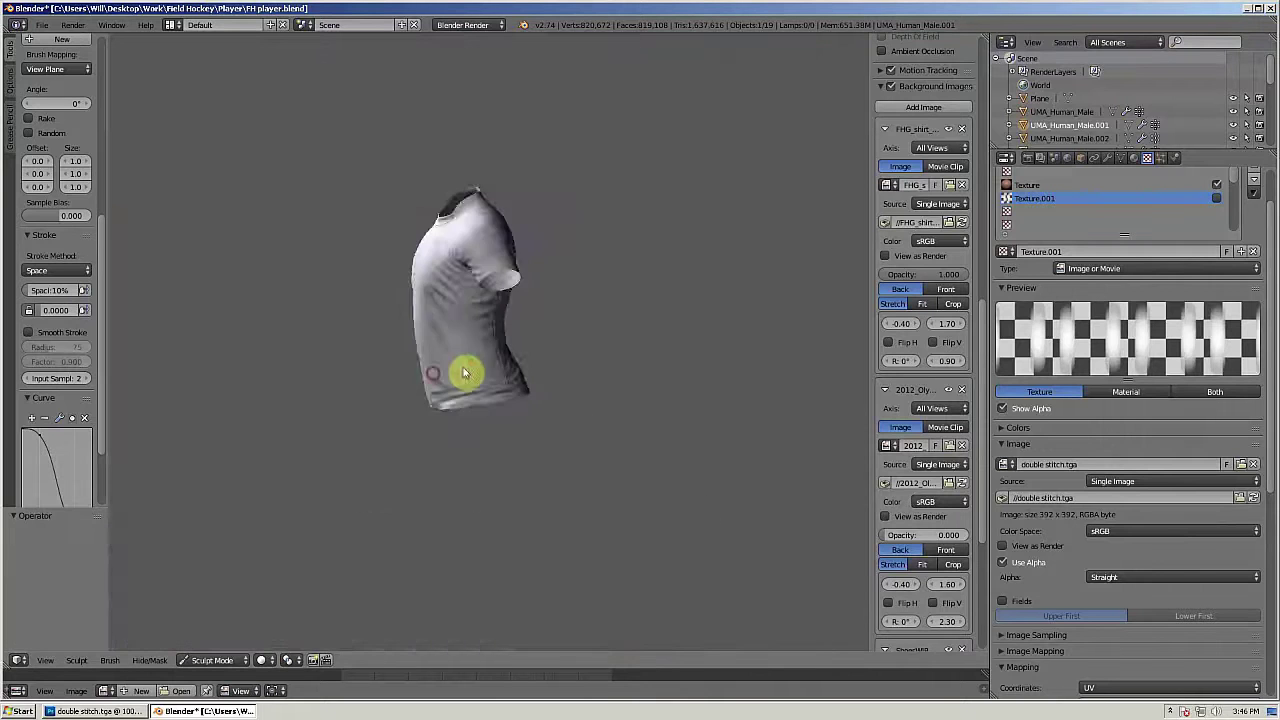
Step: Return the shirt to Object Mode in front view and set the Multires modifier's preview level to 5
drag(463, 371, 535, 411)
scroll(535, 411, up, 2)
key(KP_1)
click(212, 660)
click(207, 634)
scroll(458, 367, up, 5)
scroll(458, 367, down, 3)
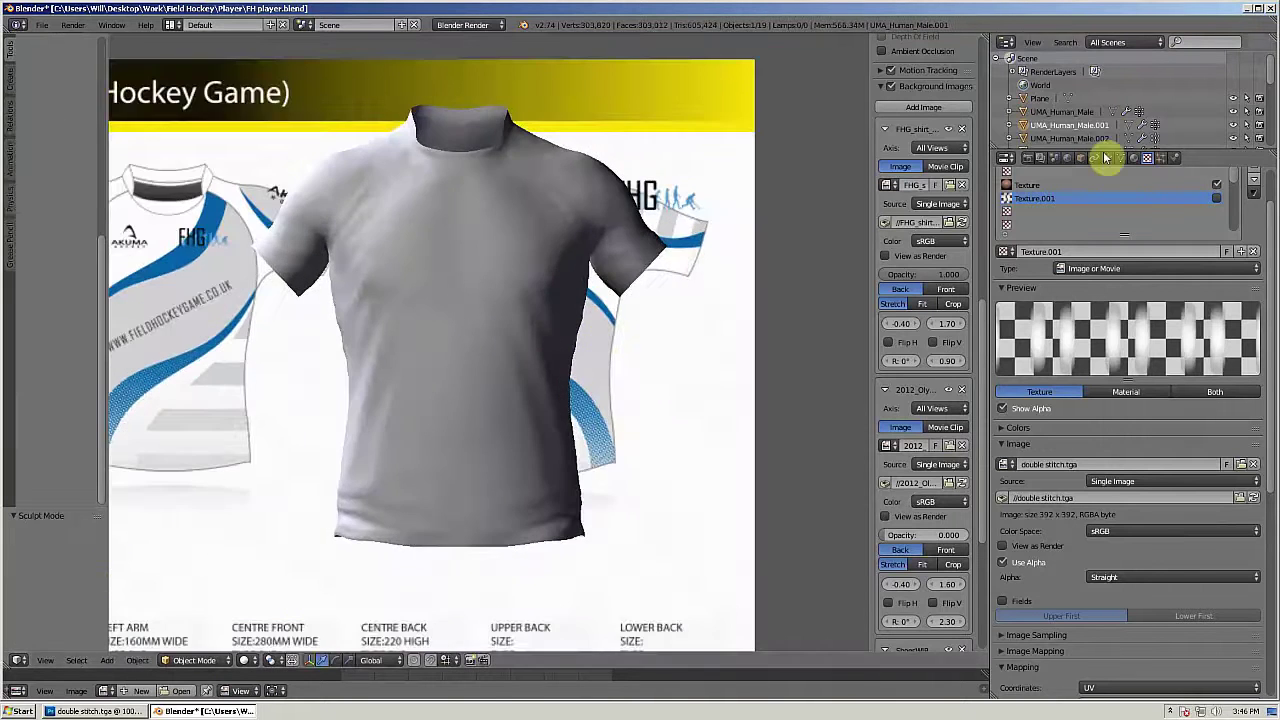
click(1107, 157)
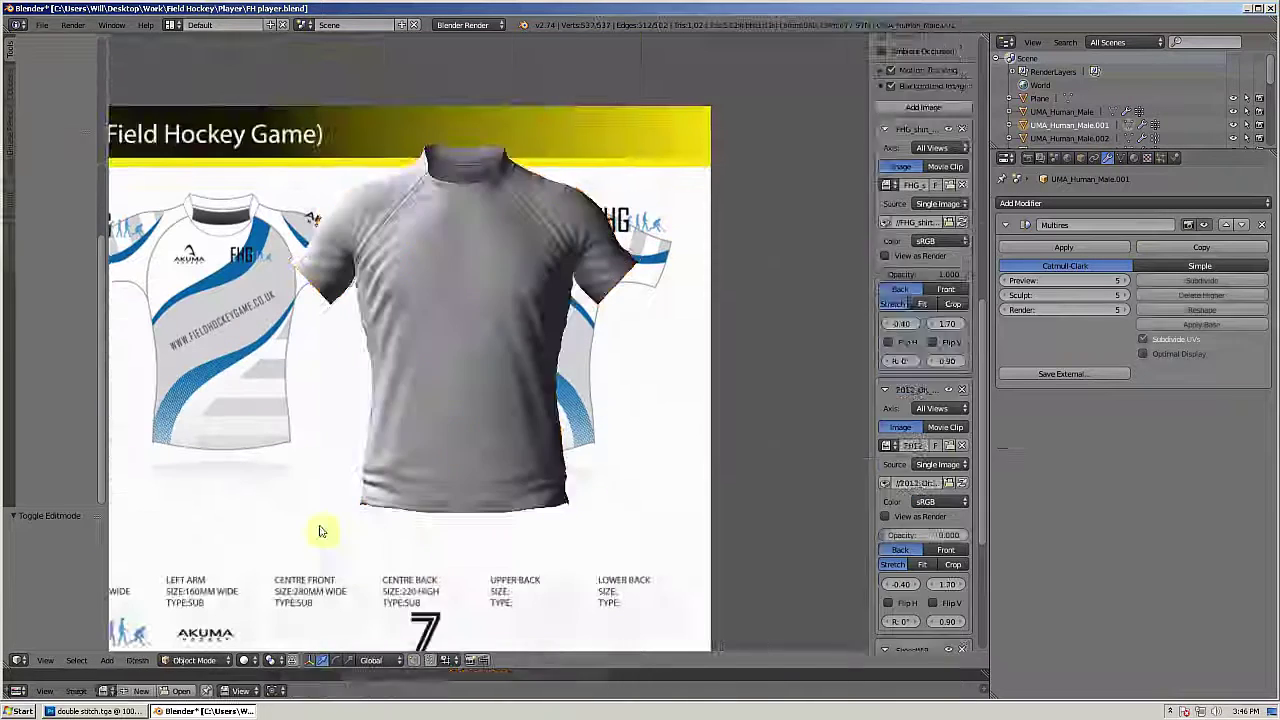
Step: Put the shirt in Edit Mode and select the whole mesh to show its UV layout
key(Tab)
drag(440, 427, 440, 416)
scroll(480, 540, down, 2)
key(a)
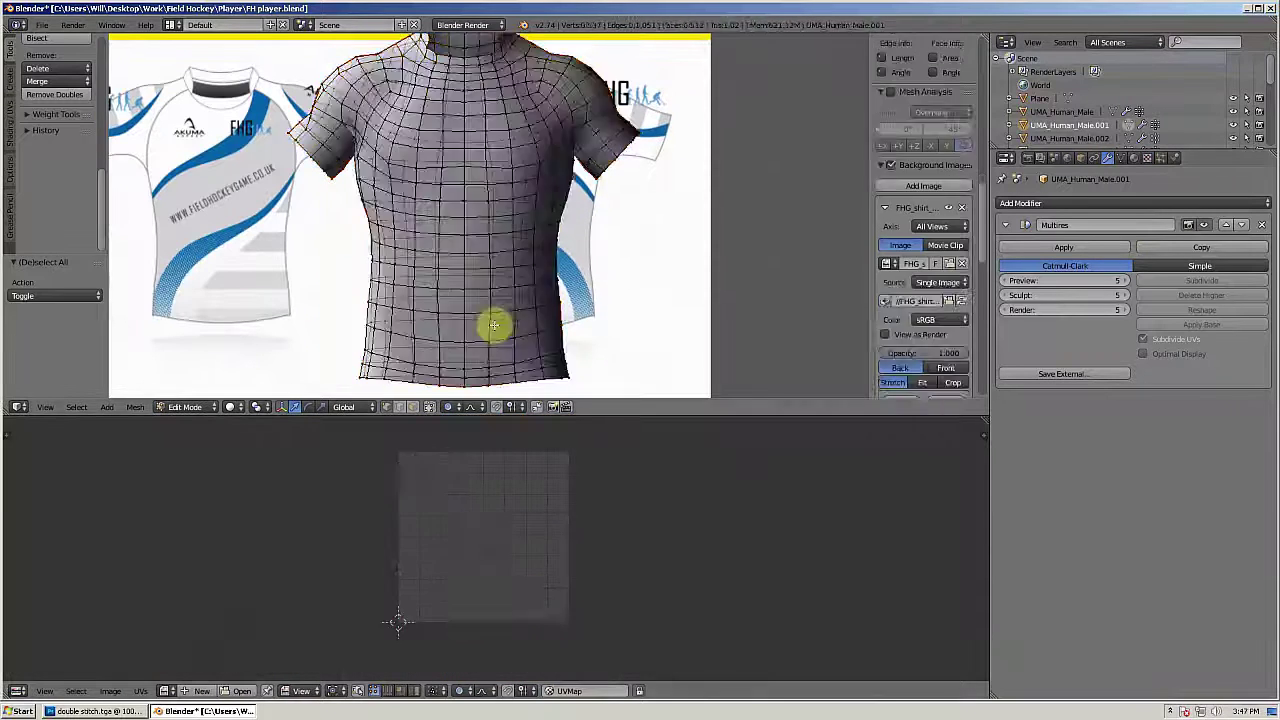
key(a)
key(a)
Step: Create a new blank image for the shirt's UV layout with a brightened fill colour
click(110, 691)
click(132, 675)
click(200, 598)
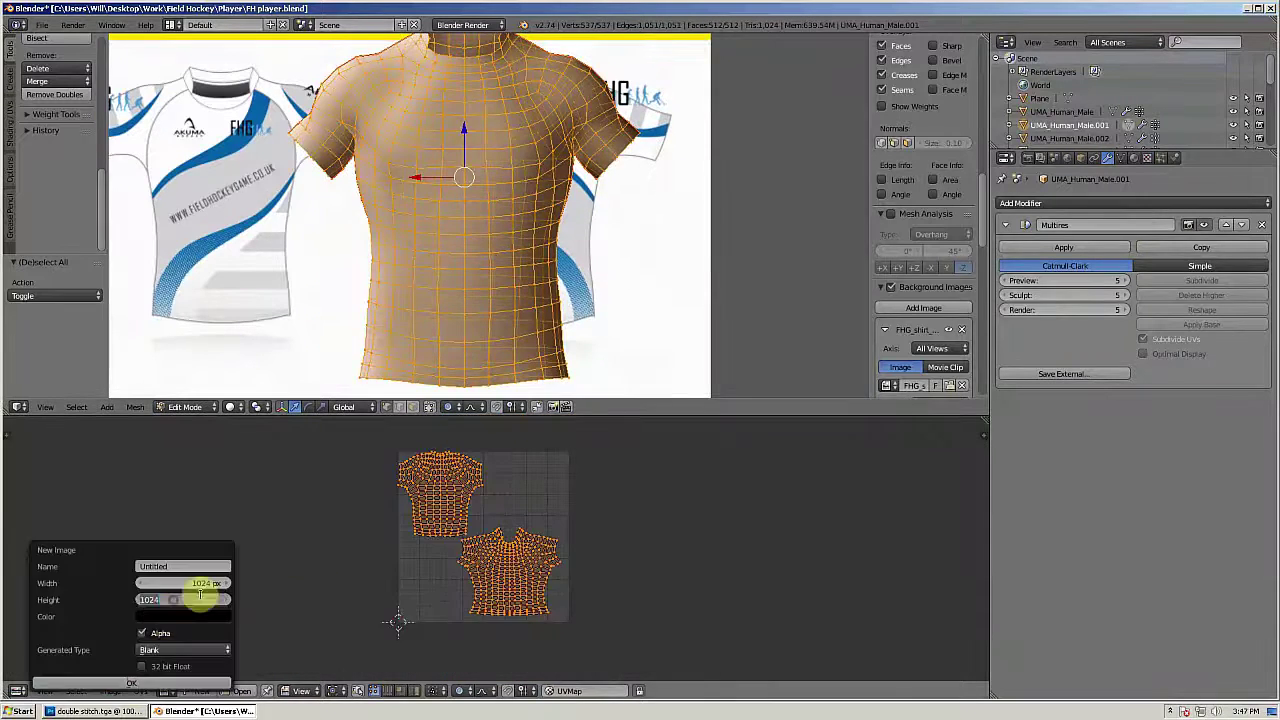
click(152, 619)
drag(243, 515, 243, 445)
click(131, 683)
scroll(317, 654, down, 5)
Step: Save the new image as top col.png in the Player folder
click(110, 691)
click(160, 583)
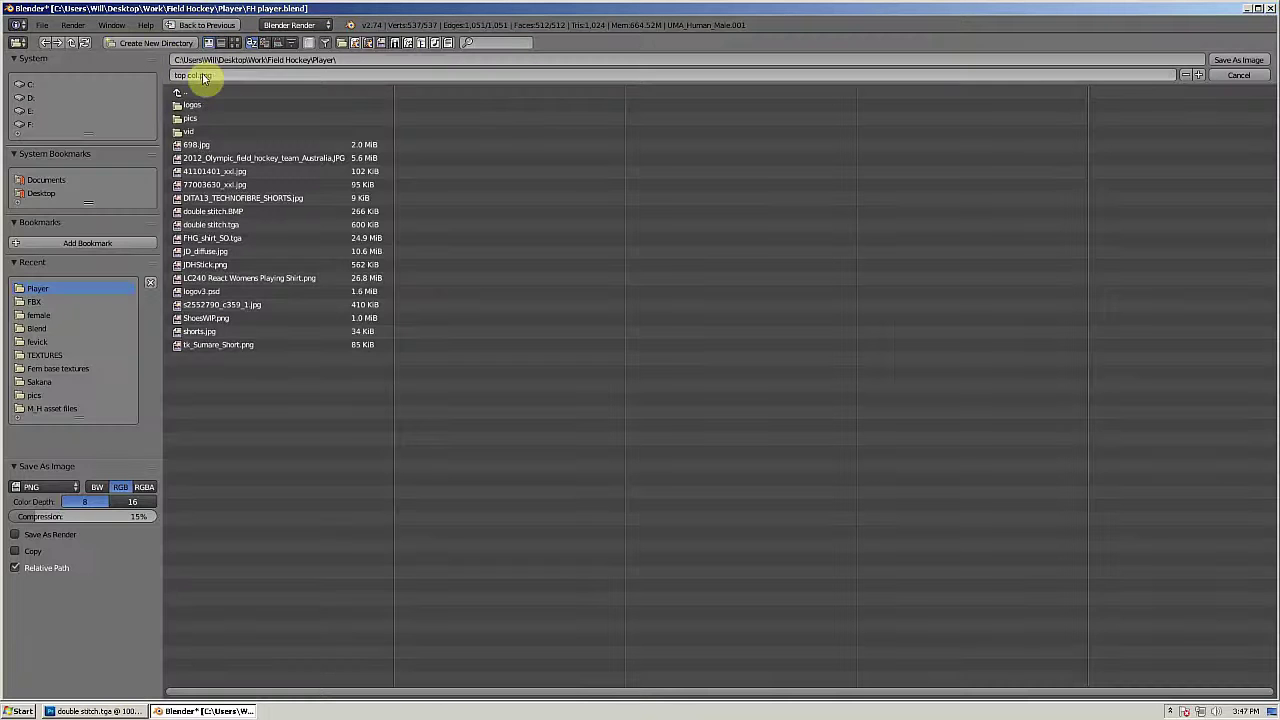
click(1238, 60)
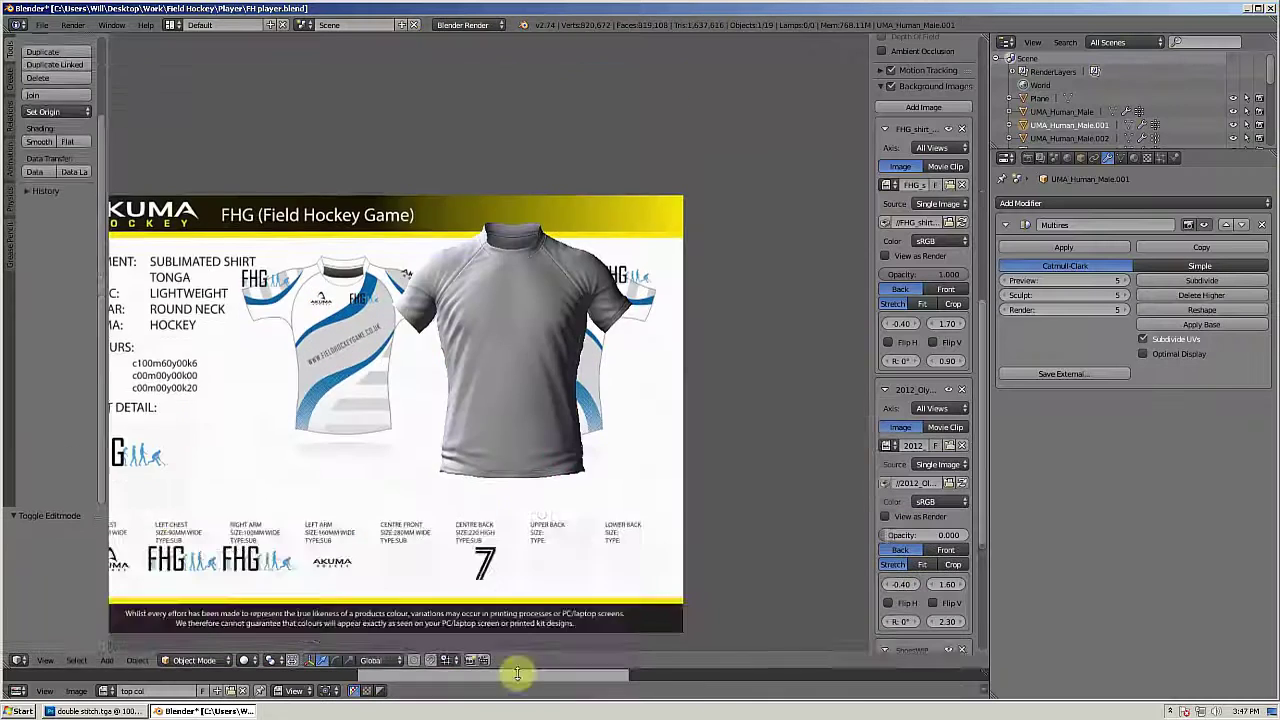
Step: Switch the shirt to Texture Paint mode and show its materials and paint slots
scroll(543, 366, up, 3)
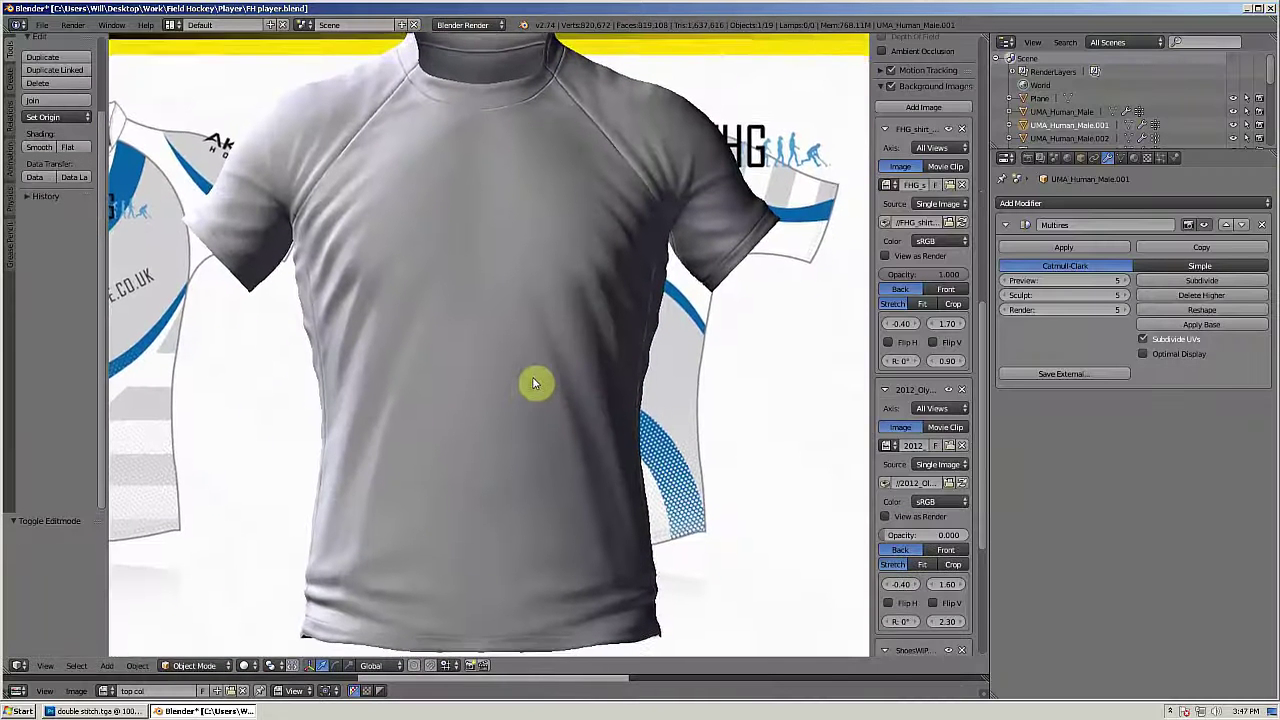
scroll(534, 383, down, 3)
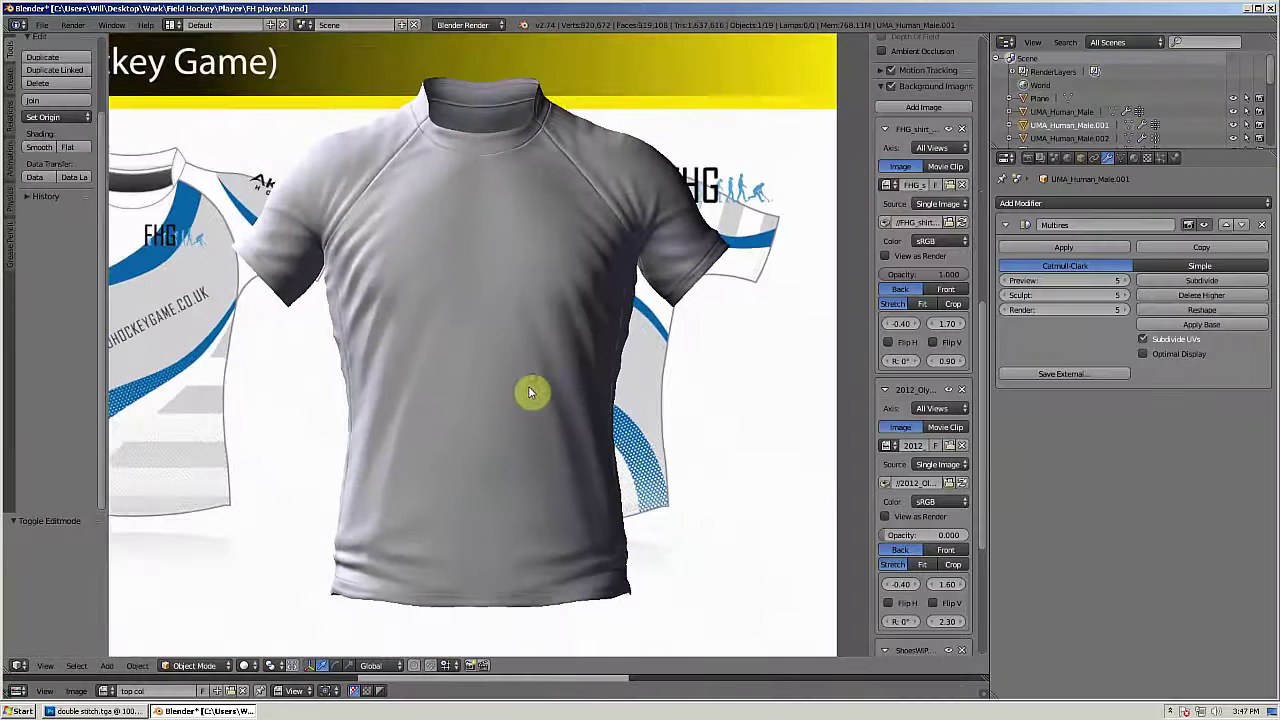
scroll(429, 314, up, 3)
scroll(425, 318, down, 3)
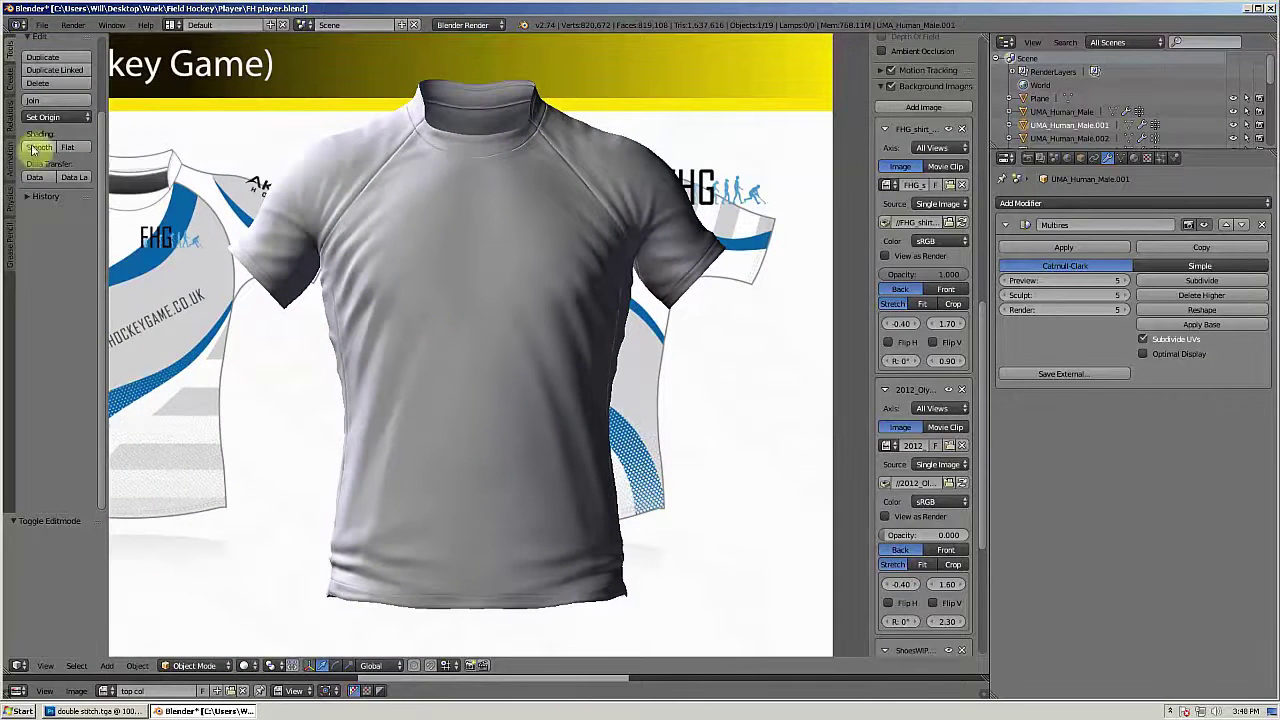
click(194, 665)
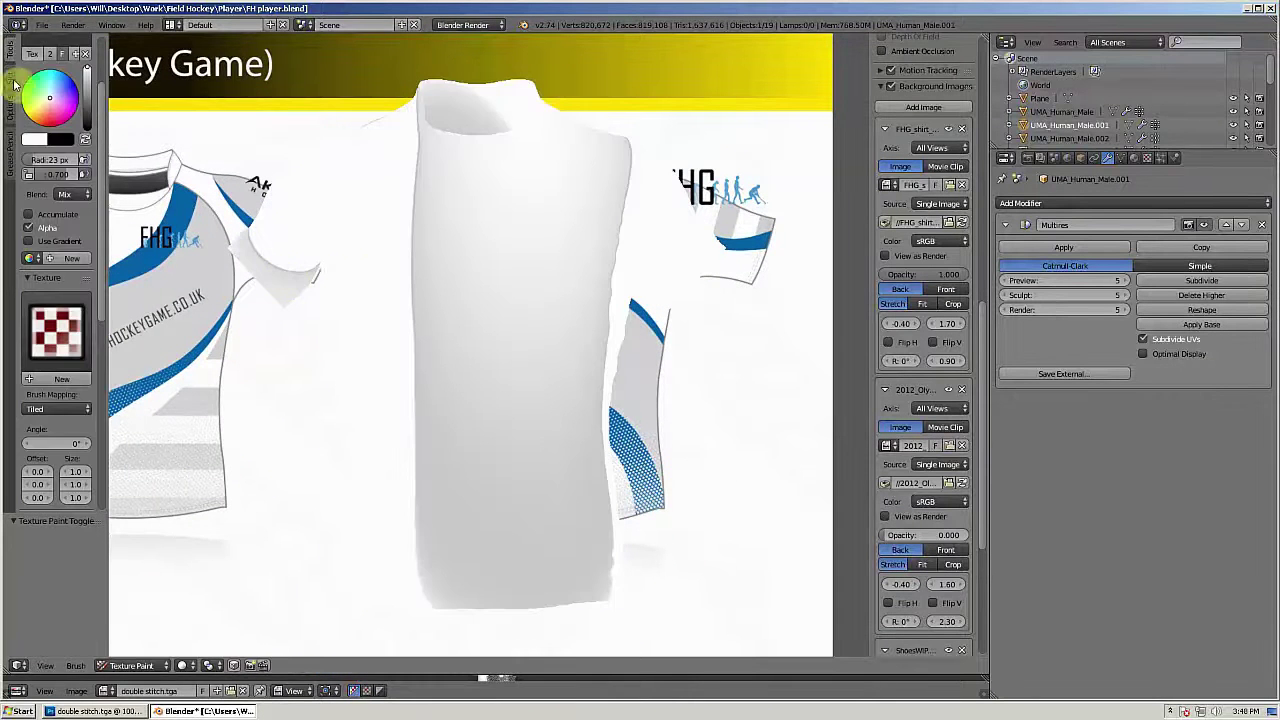
click(14, 84)
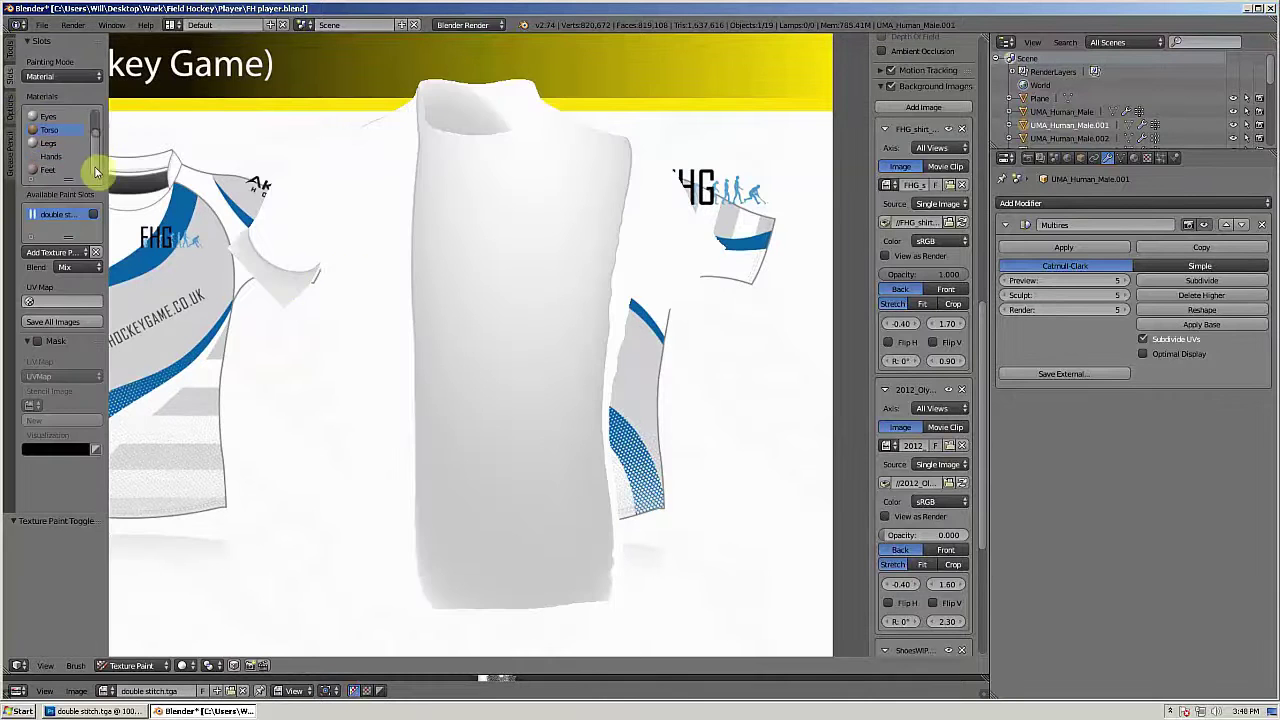
Step: Try Image painting mode with top col as the canvas and UVMap as its UV map, and return to Material mode
click(46, 77)
click(58, 106)
click(32, 111)
click(62, 214)
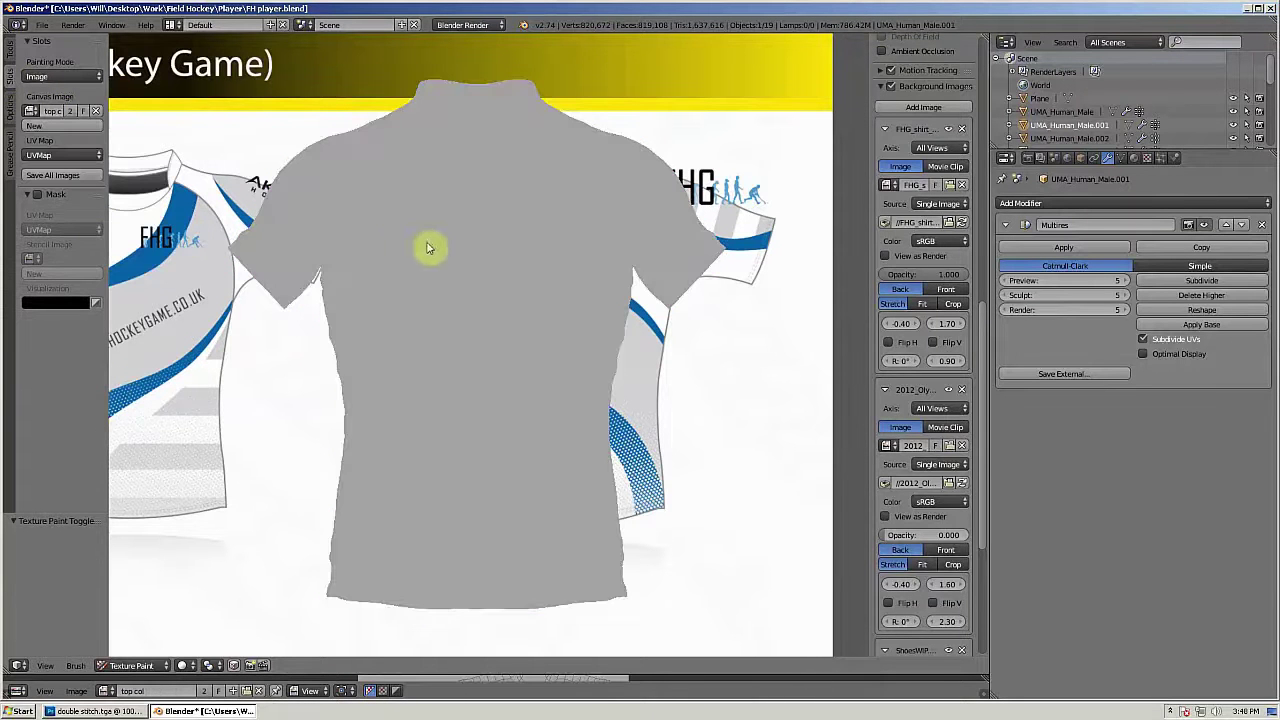
click(60, 76)
click(60, 60)
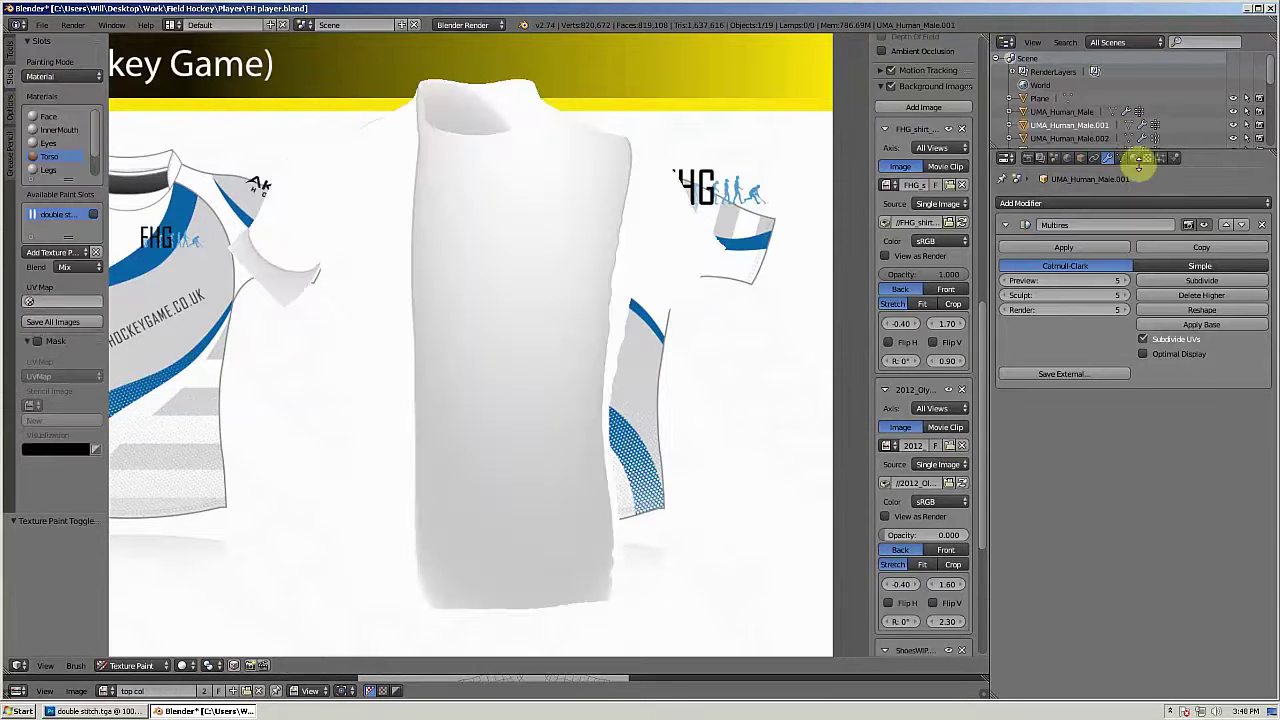
Step: Remove all of the shirt's material slots except Torso
click(1134, 157)
click(1253, 217)
click(1253, 217)
click(1032, 220)
click(1253, 217)
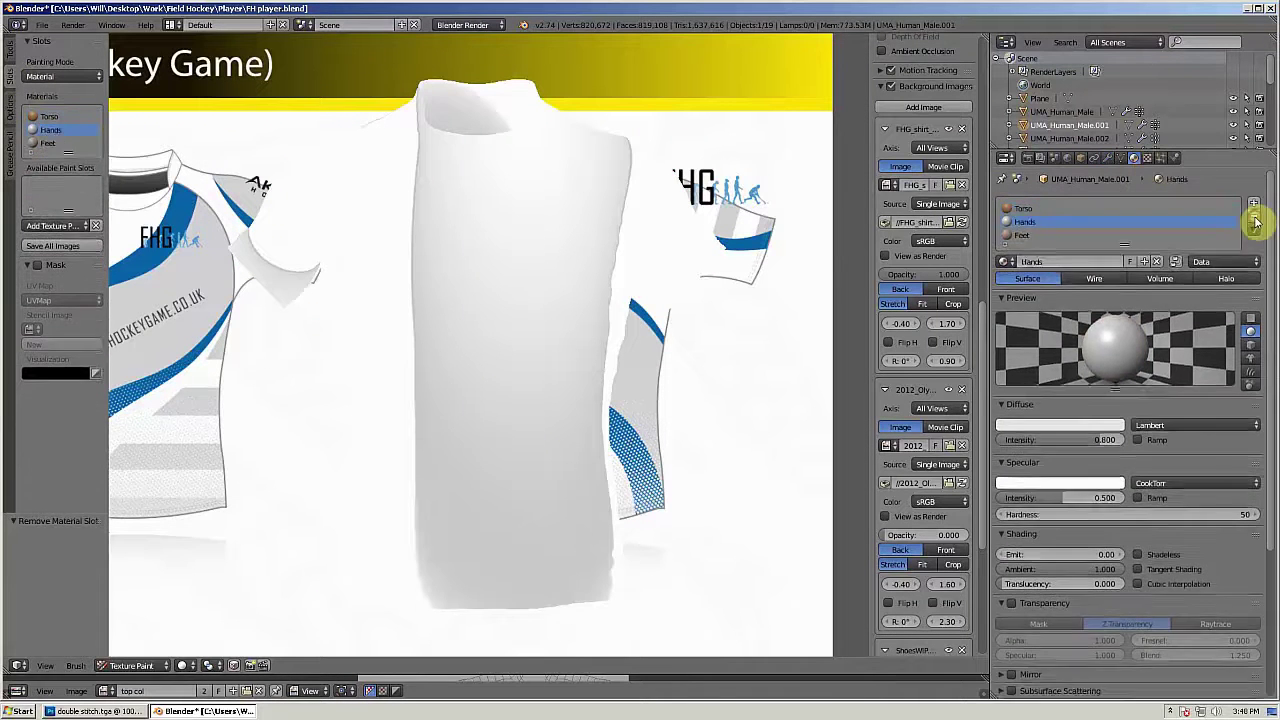
click(1253, 217)
click(1253, 217)
Step: Add a new image texture in an empty slot of the Torso material and assign the top col image to it
click(1147, 158)
click(1023, 212)
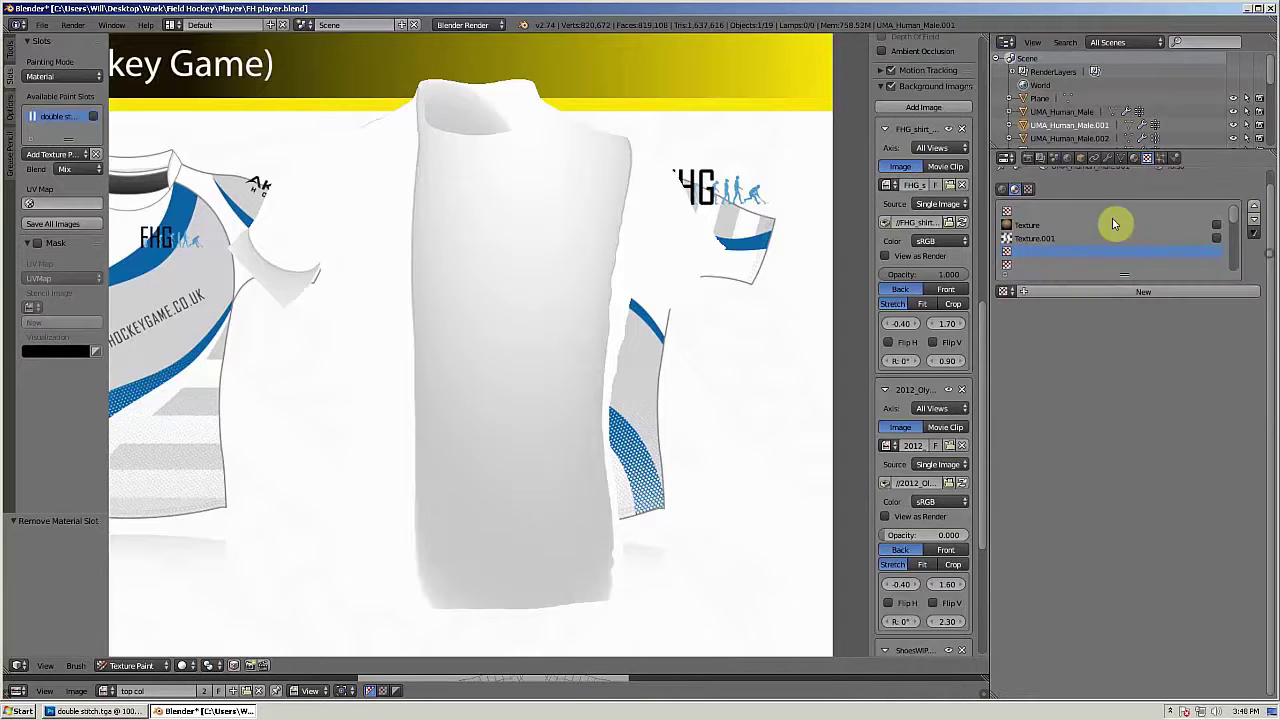
click(1081, 294)
scroll(1109, 494, down, 5)
click(1190, 320)
double_click(245, 356)
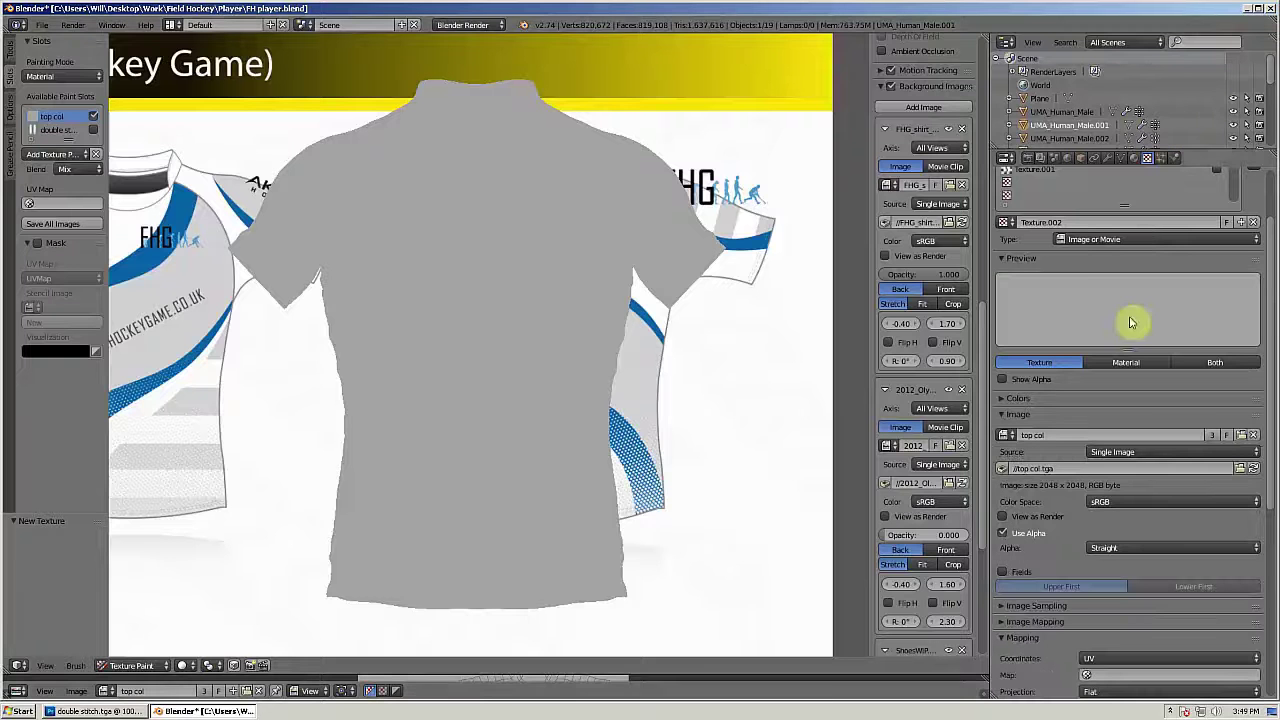
scroll(450, 245, up, 3)
scroll(450, 245, down, 3)
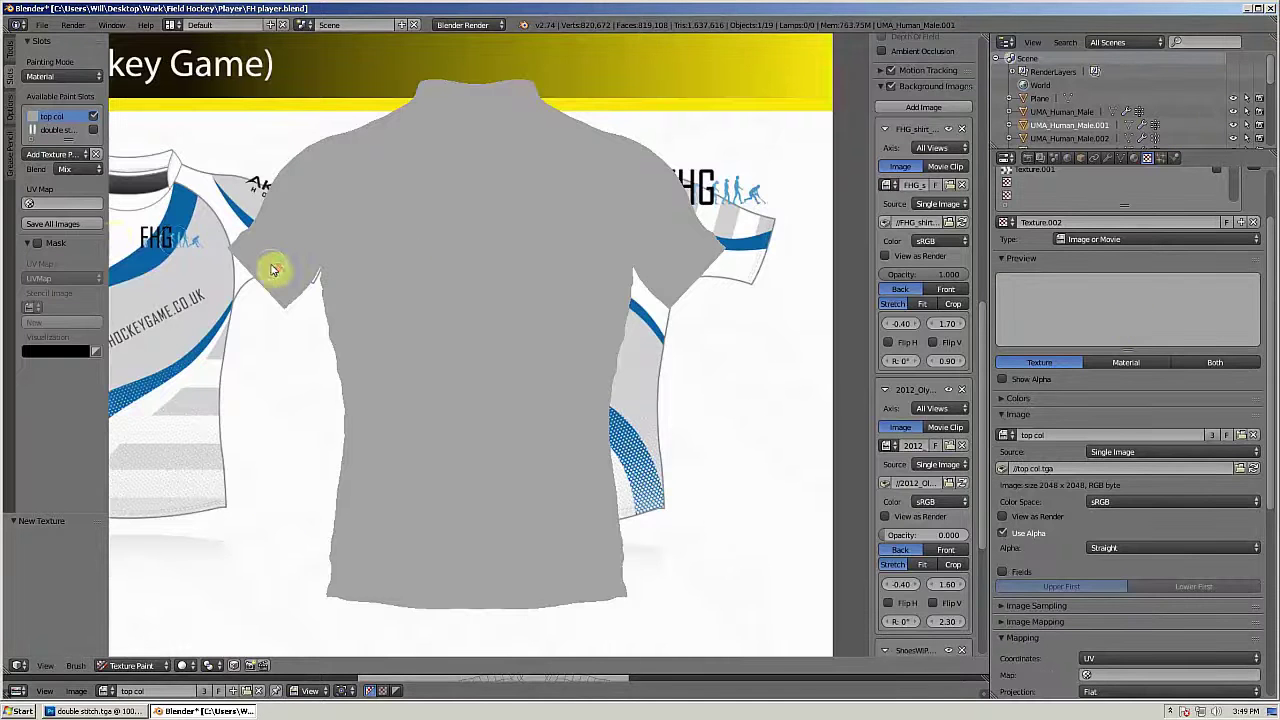
Step: Try to send the current shirt view to an external image editor with Quick Edit
click(10, 55)
scroll(55, 250, down, 10)
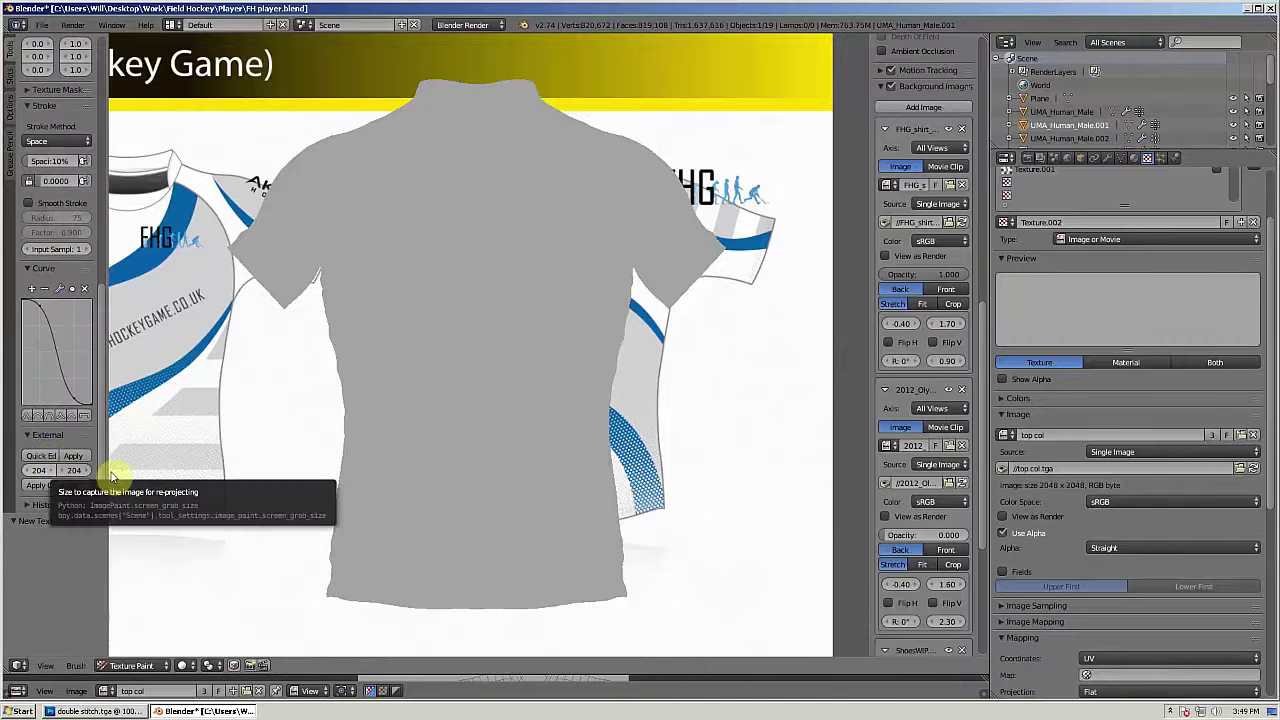
mouse_move(106, 472)
mouse_down()
mouse_move(126, 467)
mouse_move(90, 461)
mouse_move(110, 460)
mouse_up()
click(40, 458)
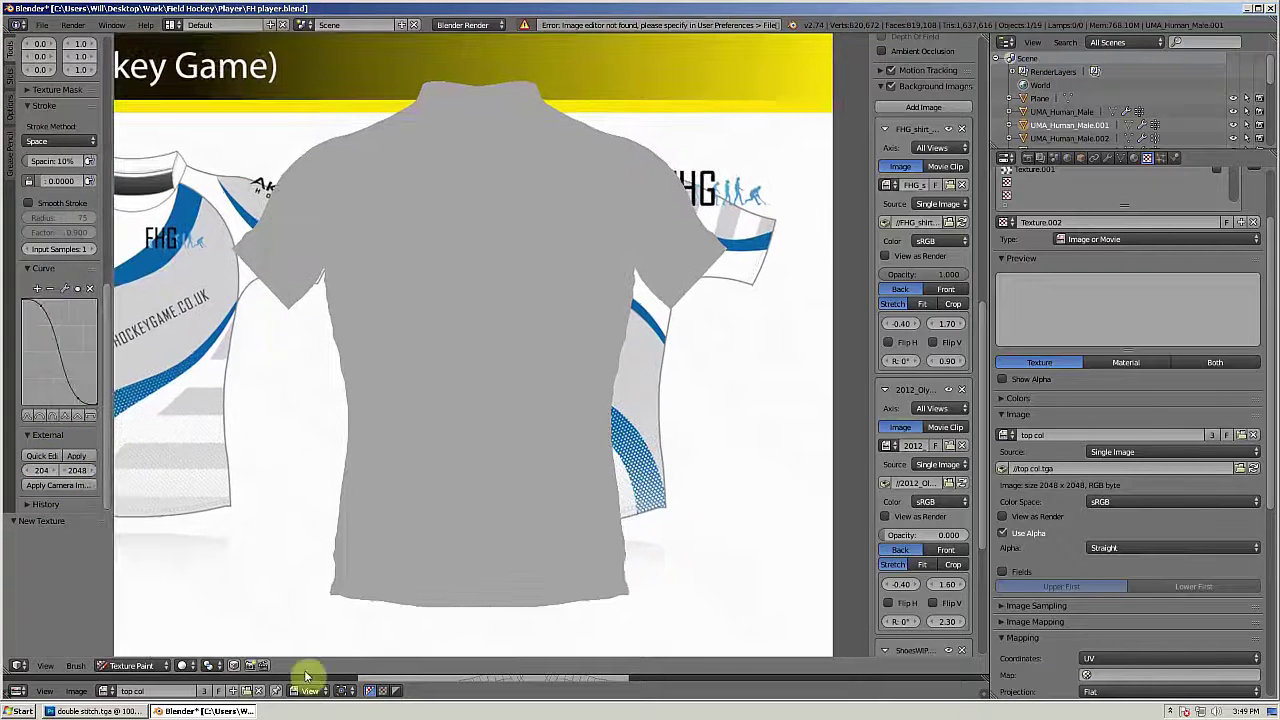
Step: Set Photoshop.exe from the Adobe program folder on C: as the external image editor in the user preferences
drag(308, 675, 290, 430)
click(20, 690)
click(60, 437)
click(760, 443)
click(640, 598)
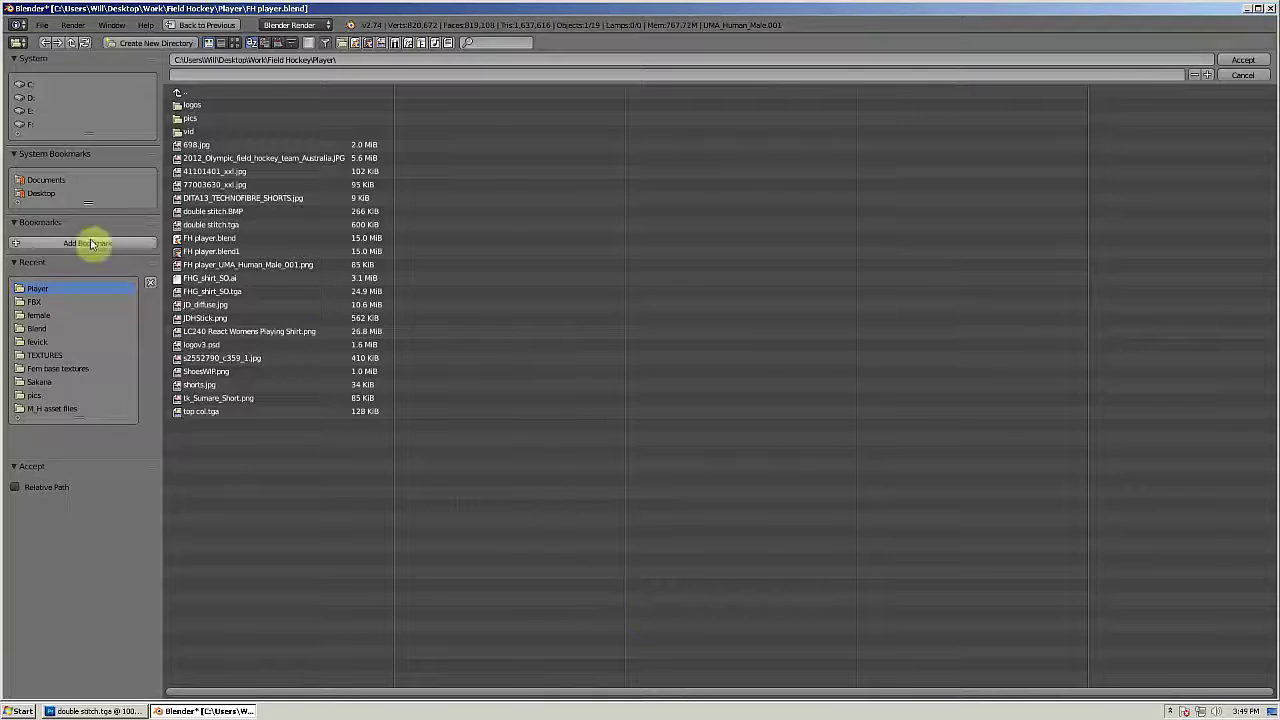
click(33, 85)
click(213, 172)
click(212, 118)
click(212, 106)
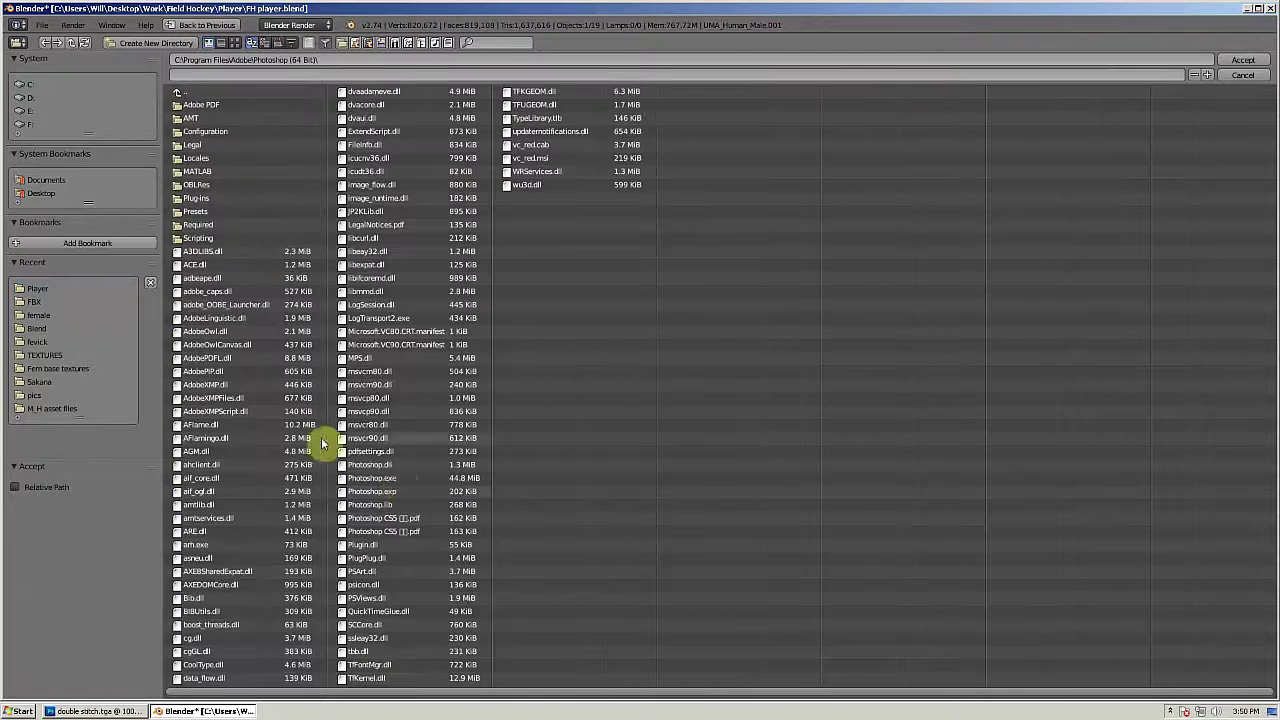
double_click(372, 478)
click(18, 690)
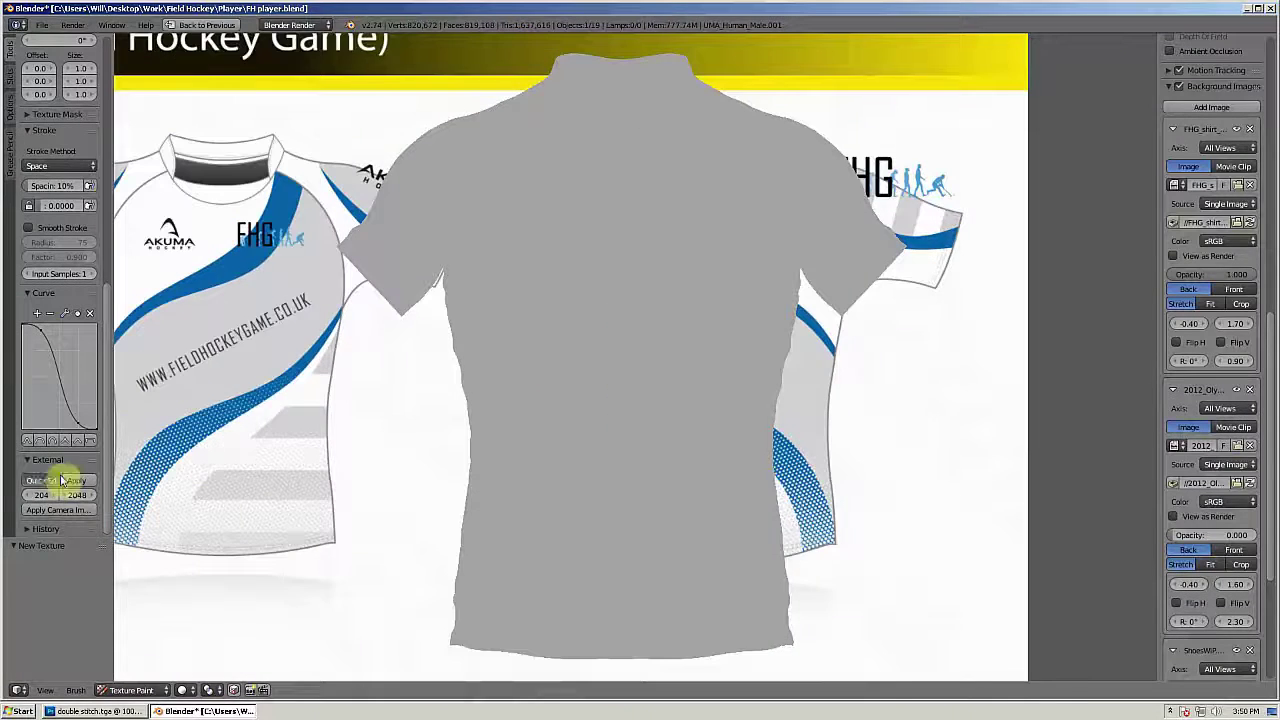
Step: Send the shirt view to Photoshop with Quick Edit, and enlarge the capture in a maximised window
click(41, 481)
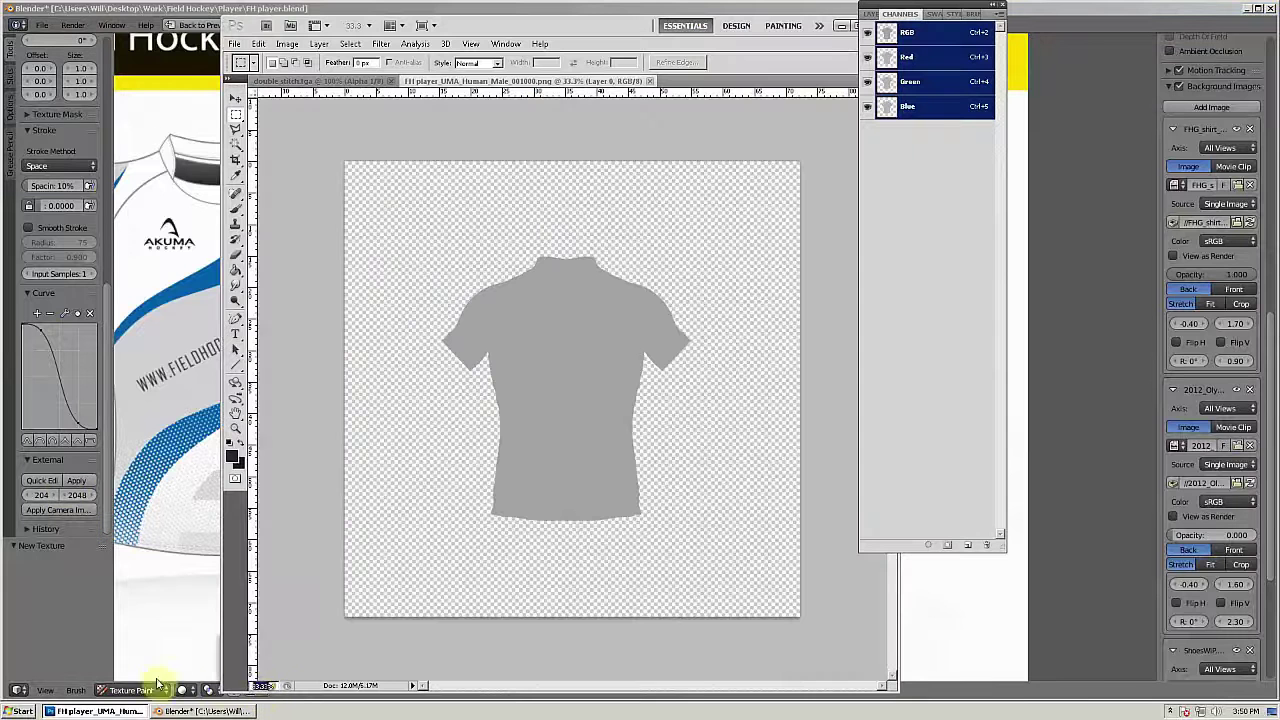
key(ctrl+plus)
key(ctrl+plus)
key(ctrl+plus)
scroll(557, 335, down, 2)
scroll(557, 339, up, 2)
double_click(468, 28)
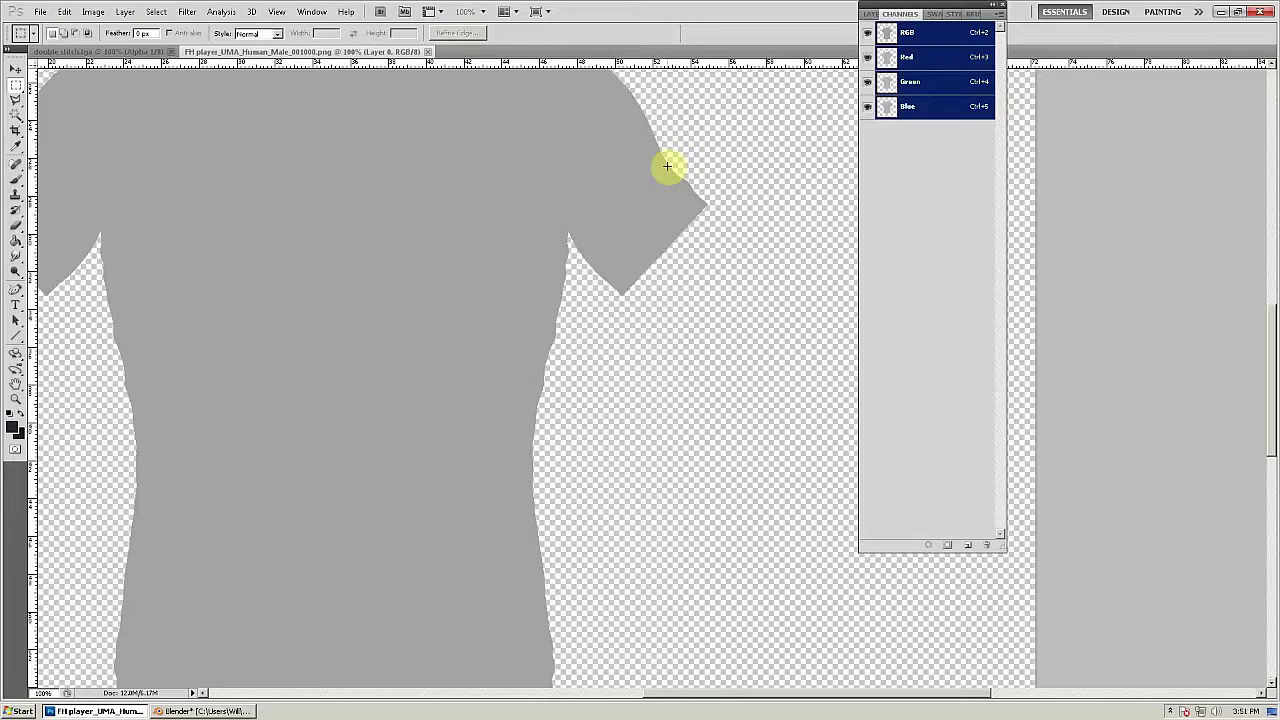
Step: Open shirt front.tga from the logos folder and copy the whole picture into the captured shirt image as a new layer
click(40, 11)
click(55, 44)
double_click(725, 188)
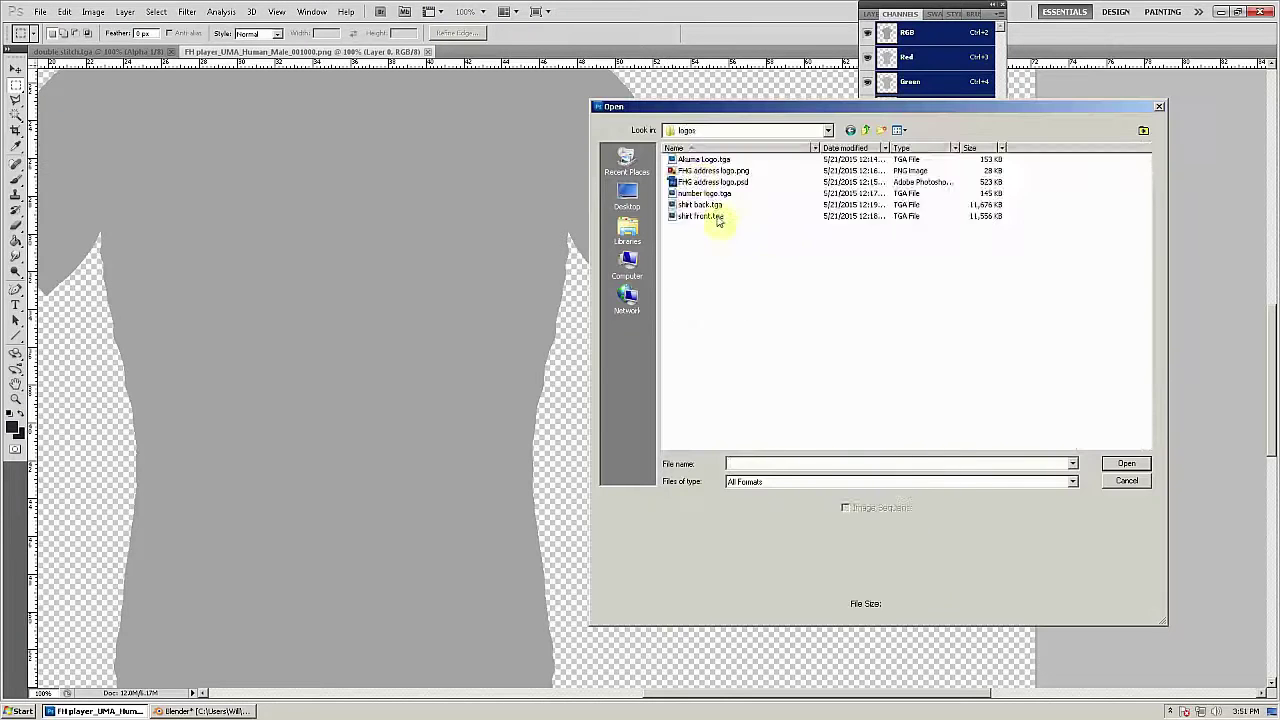
double_click(718, 219)
key(ctrl+a)
click(372, 50)
drag(724, 693, 689, 693)
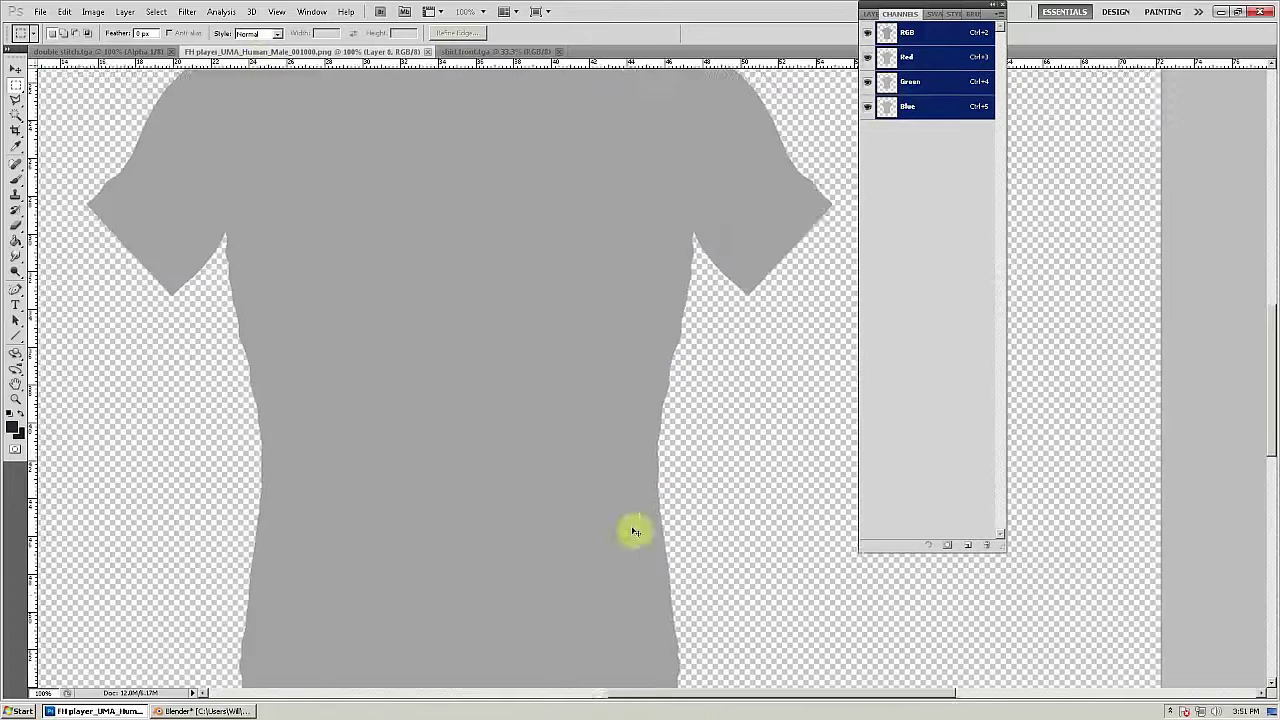
key(ctrl+v)
Step: Set the view to 50% and lower the pasted shirt front layer's opacity to 34%
drag(54, 693, 14, 691)
text(50)
key(Return)
click(870, 15)
drag(945, 4, 1162, 159)
click(1214, 183)
drag(1213, 196, 1169, 219)
right_click(223, 245)
right_click(328, 213)
click(365, 315)
drag(222, 166, 484, 410)
drag(559, 462, 413, 319)
drag(338, 265, 328, 252)
drag(383, 292, 397, 308)
mouse_move(337, 266)
mouse_down()
mouse_move(314, 274)
mouse_move(317, 254)
mouse_up()
drag(394, 297, 403, 310)
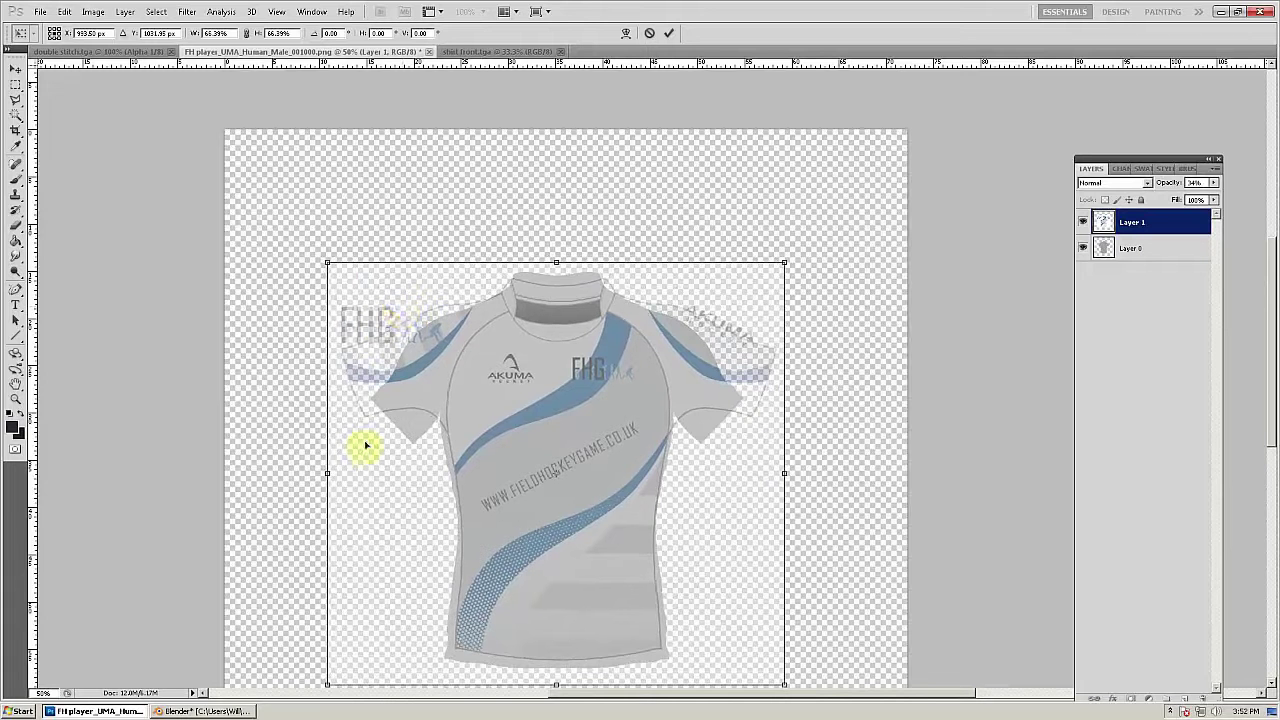
drag(327, 473, 353, 474)
mouse_move(785, 473)
mouse_down()
mouse_move(755, 474)
mouse_move(773, 474)
mouse_up()
key(ctrl+z)
key(ctrl+z)
key(Escape)
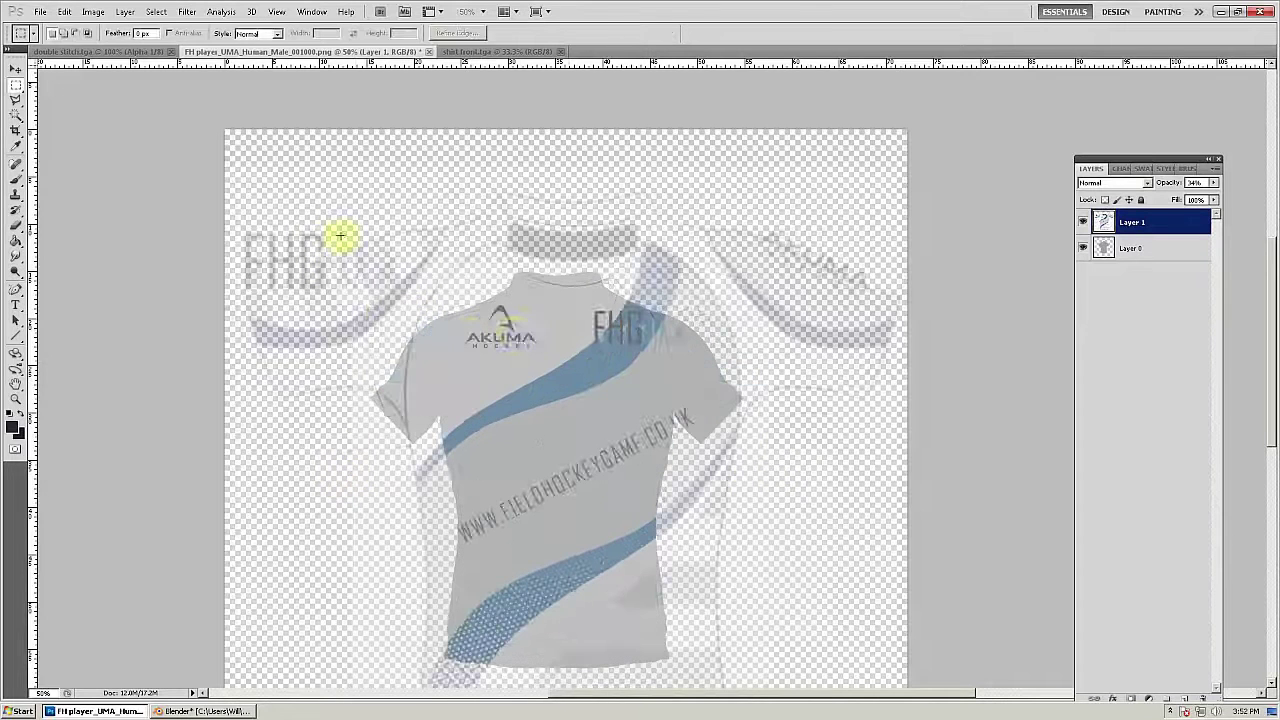
Step: Free-transform the shirt front layer to about 70% and align its torso with the captured shirt's body
right_click(339, 233)
click(360, 327)
drag(222, 169, 487, 418)
drag(555, 501, 411, 344)
drag(344, 649, 284, 686)
drag(458, 562, 486, 551)
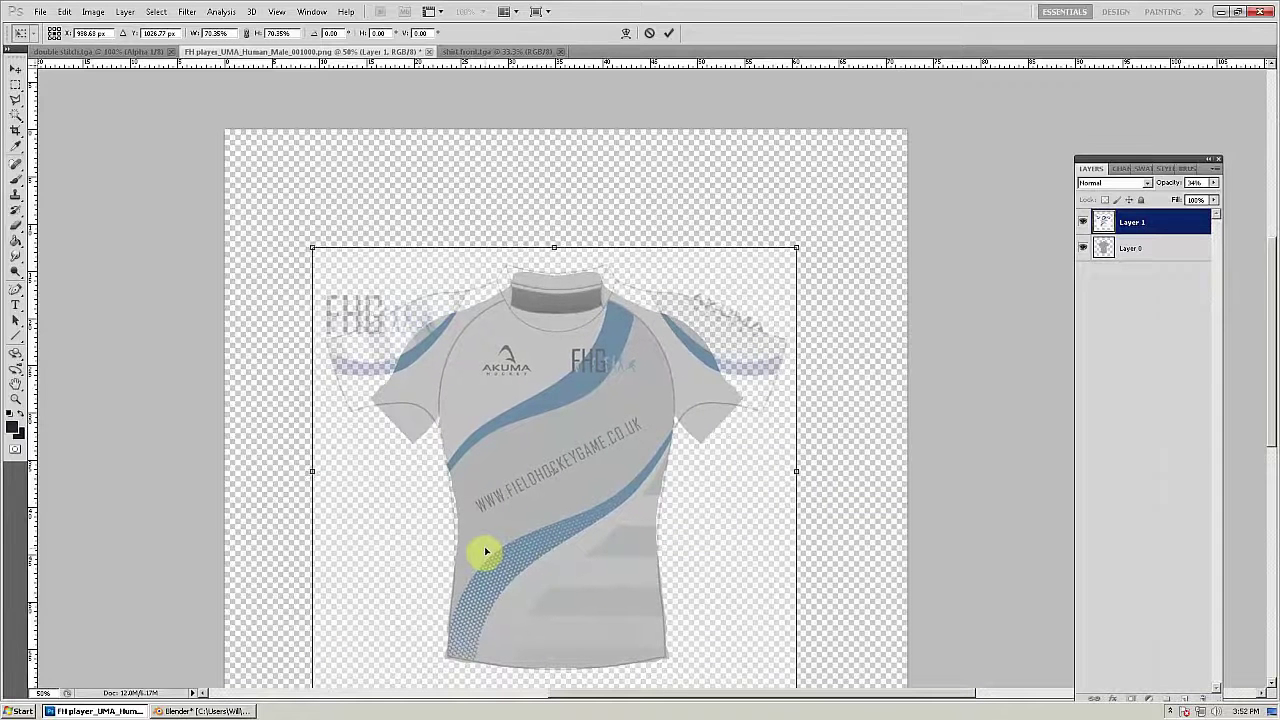
key(Return)
Step: Outline the sleeve with the FHG logo using the Polygonal Lasso, and cut and paste it onto its own layer
click(17, 106)
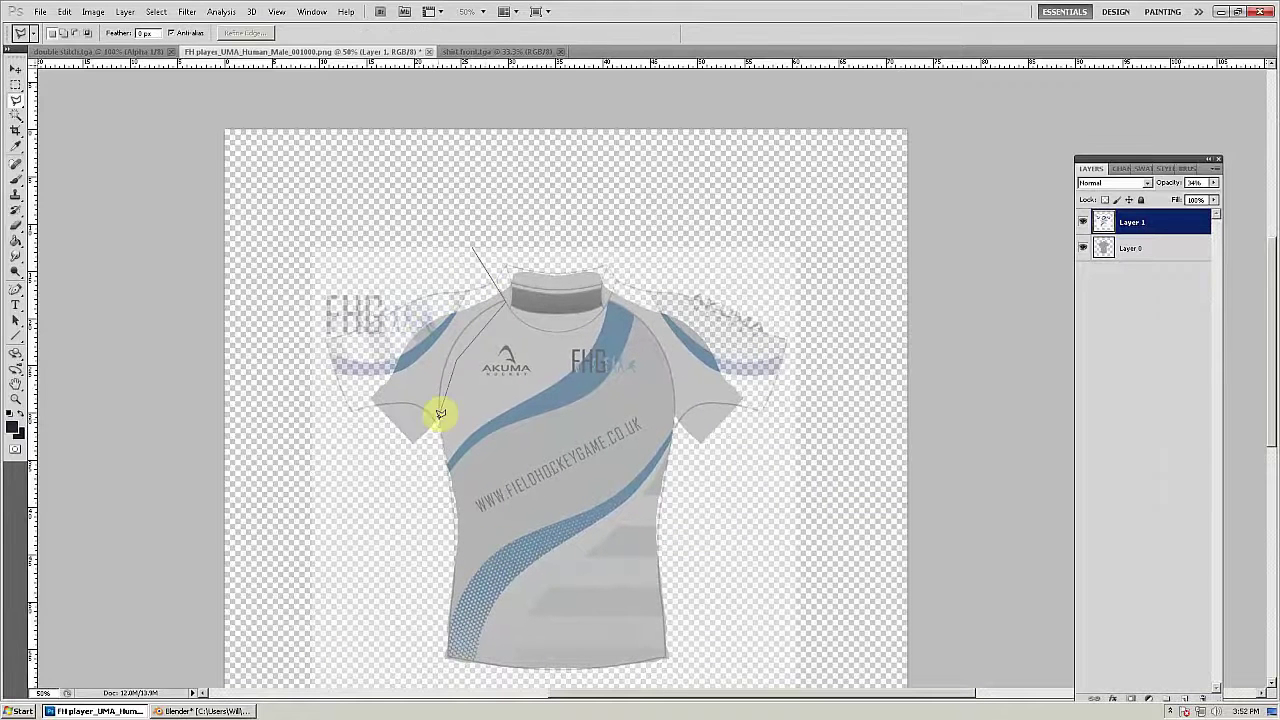
click(473, 245)
right_click(431, 326)
click(459, 457)
drag(503, 453, 540, 391)
key(Escape)
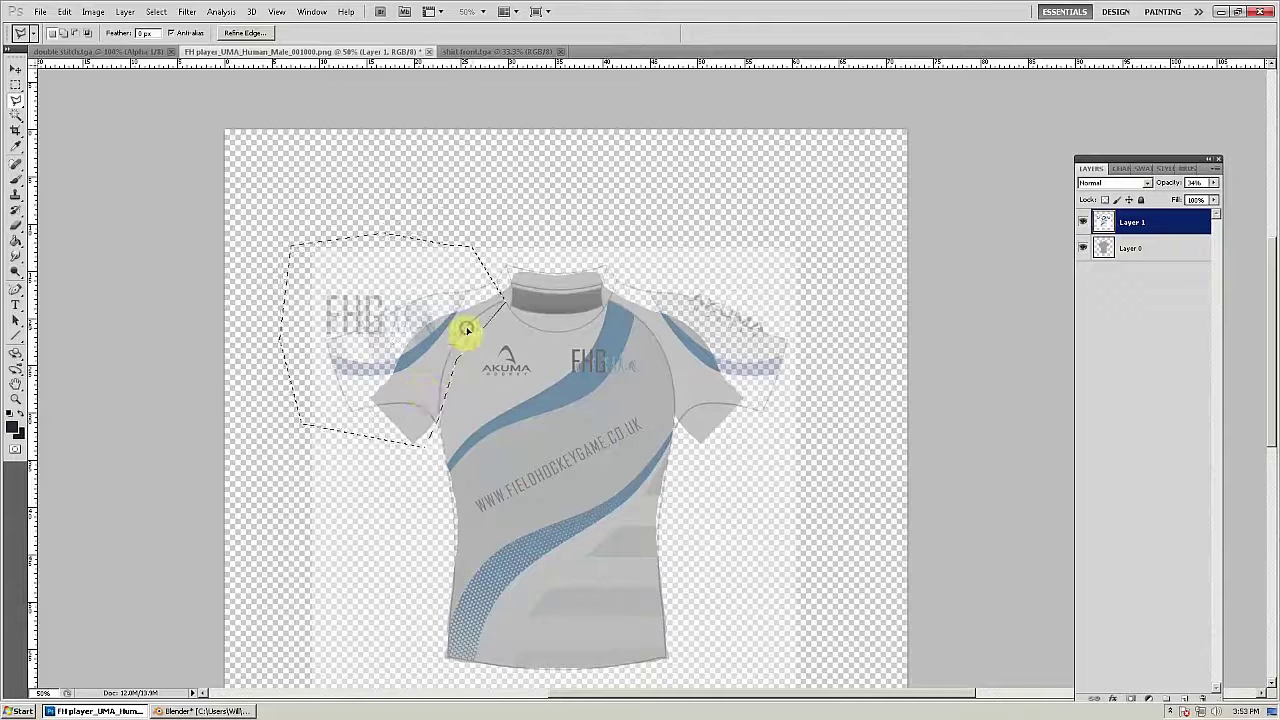
key(ctrl+x)
key(ctrl+v)
Step: Lower the FHG sleeve layer's opacity to 42% and fit it over the captured sleeve, scaled to about 88% and rotated -27.4°
click(1214, 183)
drag(1207, 198, 1173, 198)
drag(400, 342, 423, 369)
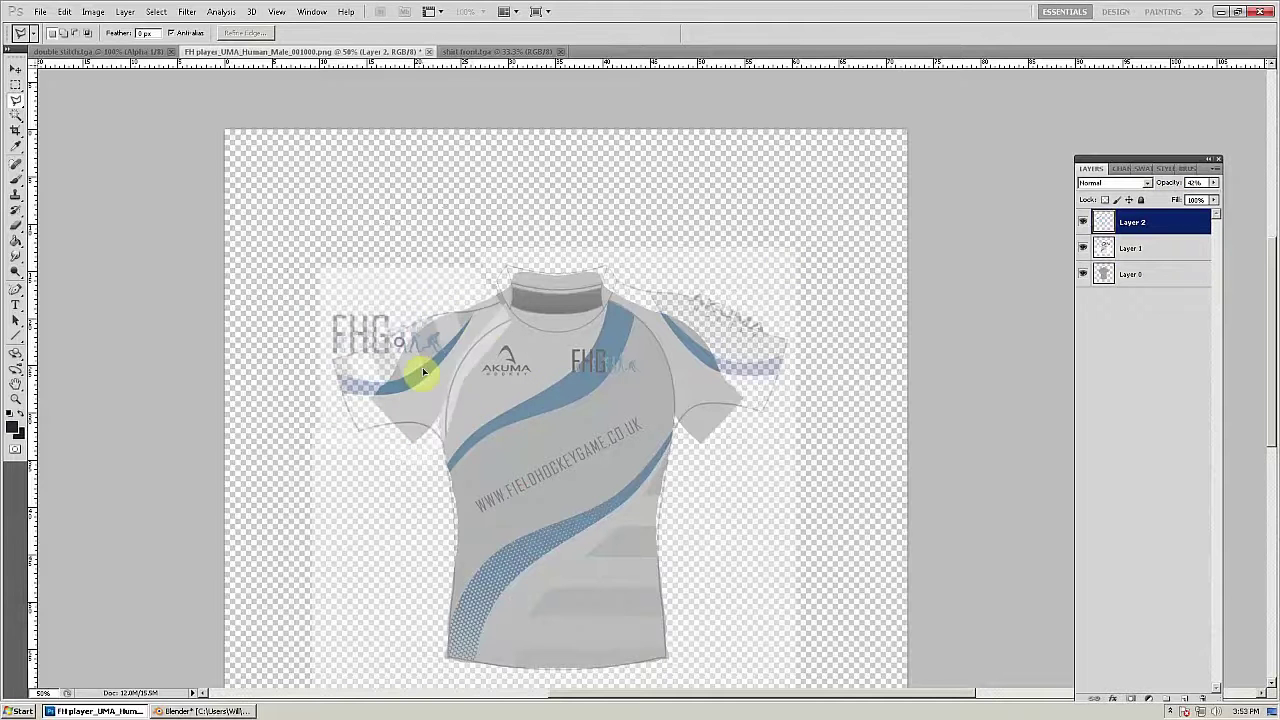
right_click(421, 362)
click(453, 450)
drag(594, 488, 605, 390)
drag(422, 352, 437, 366)
drag(394, 514, 403, 487)
drag(429, 417, 427, 419)
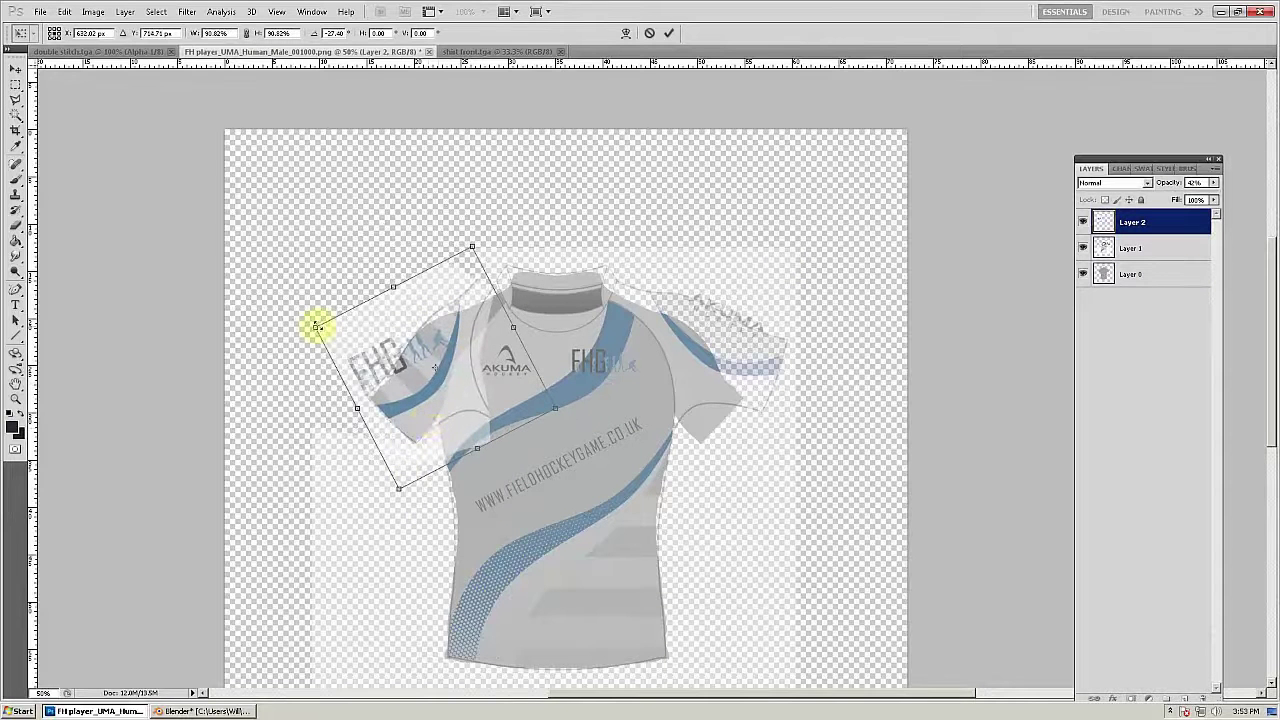
drag(317, 324, 322, 328)
drag(403, 486, 399, 488)
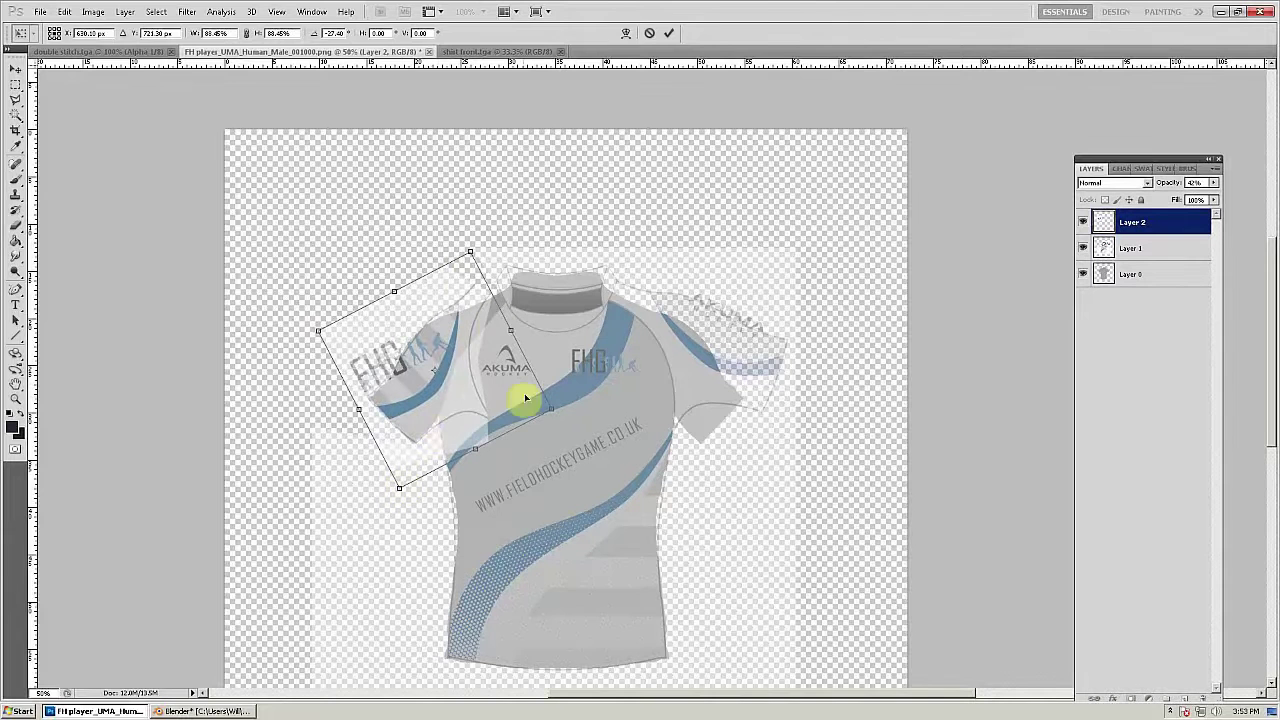
key(Return)
Step: Erase the FHG sleeve layer's overlap on the chest and restore both artwork layers to 100% opacity
click(15, 226)
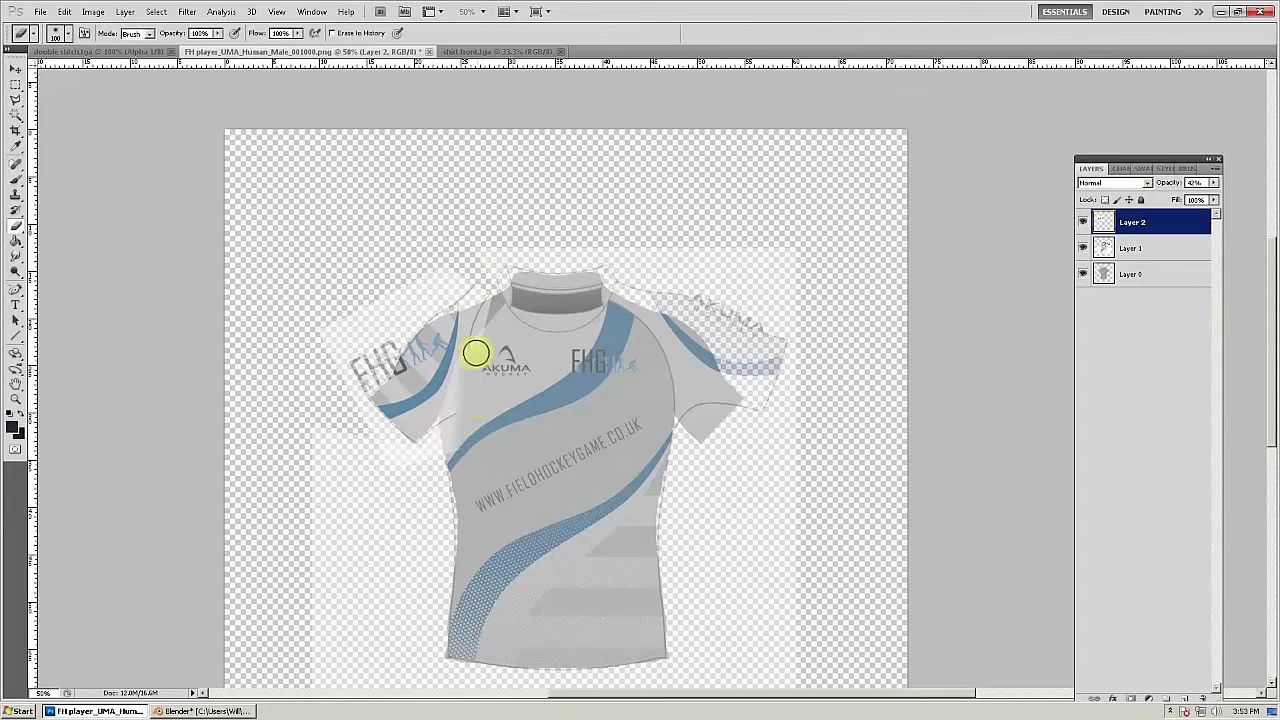
click(1214, 183)
drag(1178, 196, 1217, 197)
click(1131, 252)
click(1214, 183)
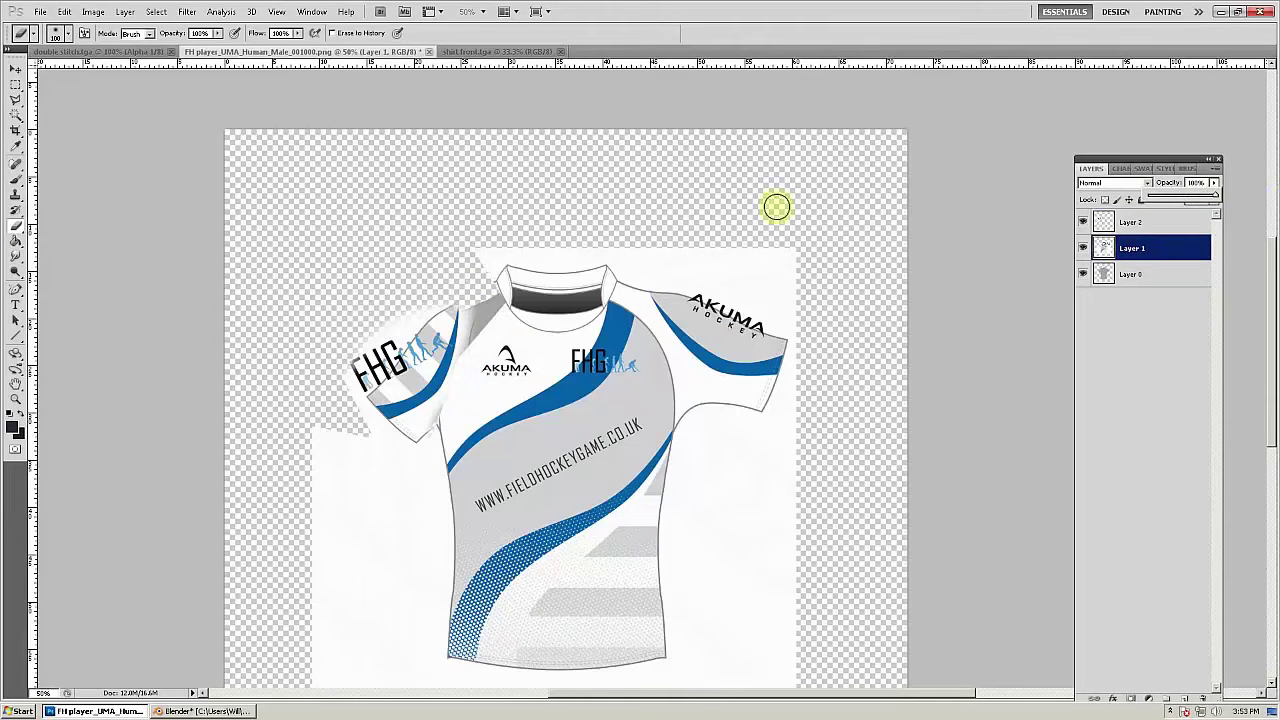
Step: Paint white over the collar and nearby shoulder outlines with the Brush, and merge the sleeve layer with the shirt front layer
click(17, 177)
key(x)
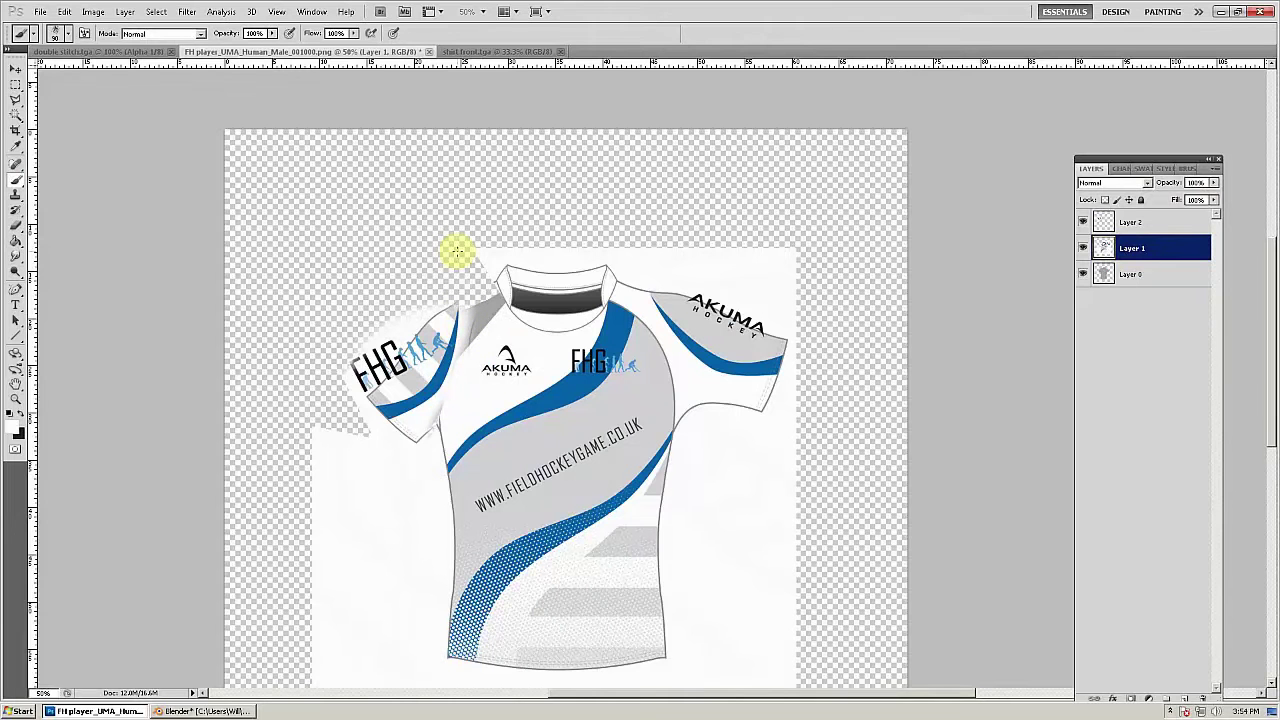
click(68, 34)
click(114, 131)
click(149, 567)
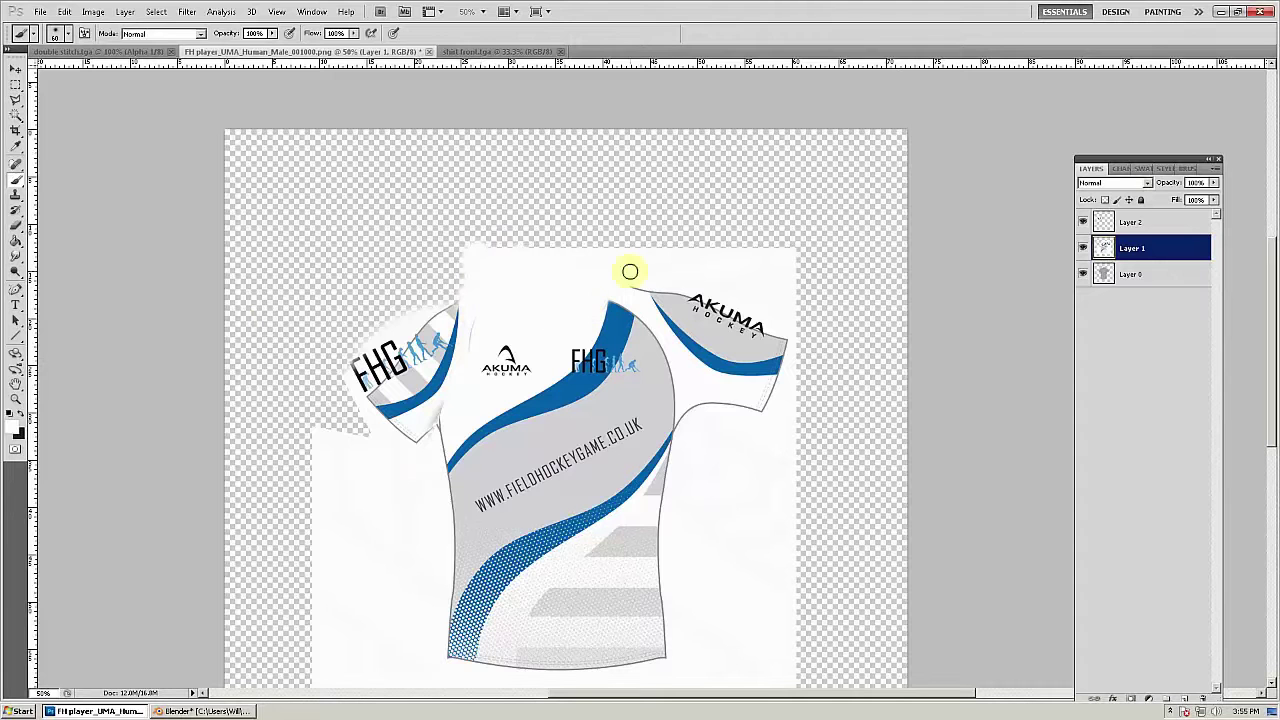
key(alt+shift+bracketright)
key(ctrl+e)
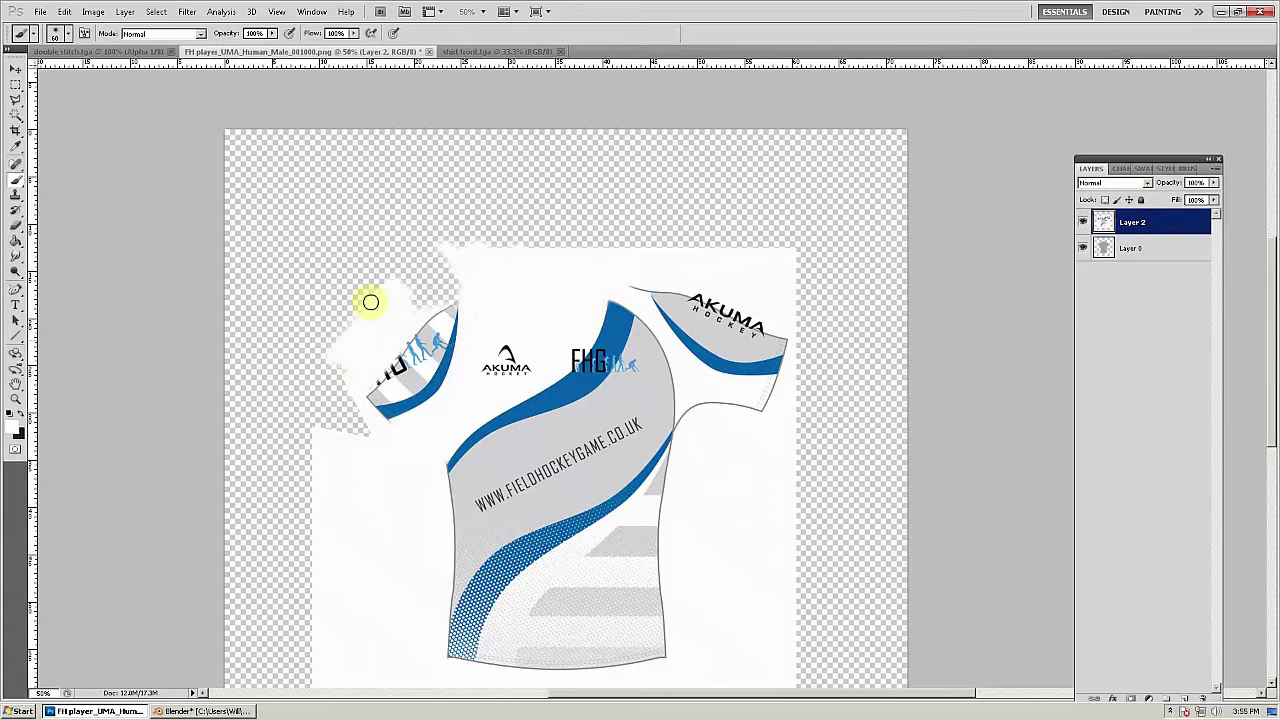
Step: Fill the transparent area above and beside the FHG sleeve and above the collar with white, using progressively larger brush sizes
mouse_move(370, 302)
mouse_down()
mouse_move(391, 249)
mouse_move(455, 266)
mouse_up()
key(bracketright)
key(bracketright)
key(bracketright)
key(bracketright)
key(bracketright)
key(bracketright)
key(bracketright)
key(bracketright)
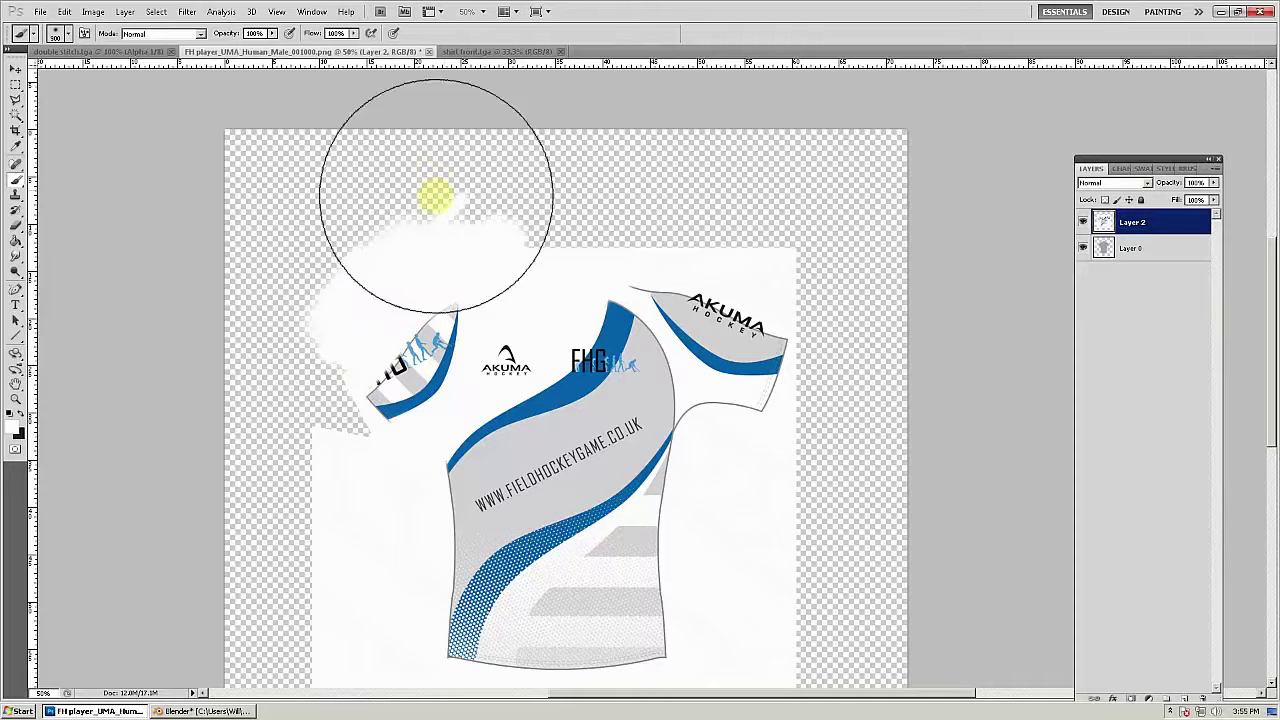
mouse_move(437, 197)
mouse_down()
mouse_move(206, 229)
mouse_move(334, 374)
mouse_move(277, 496)
mouse_move(262, 650)
mouse_up()
key(bracketright)
key(bracketright)
key(bracketright)
key(bracketright)
key(bracketright)
key(bracketright)
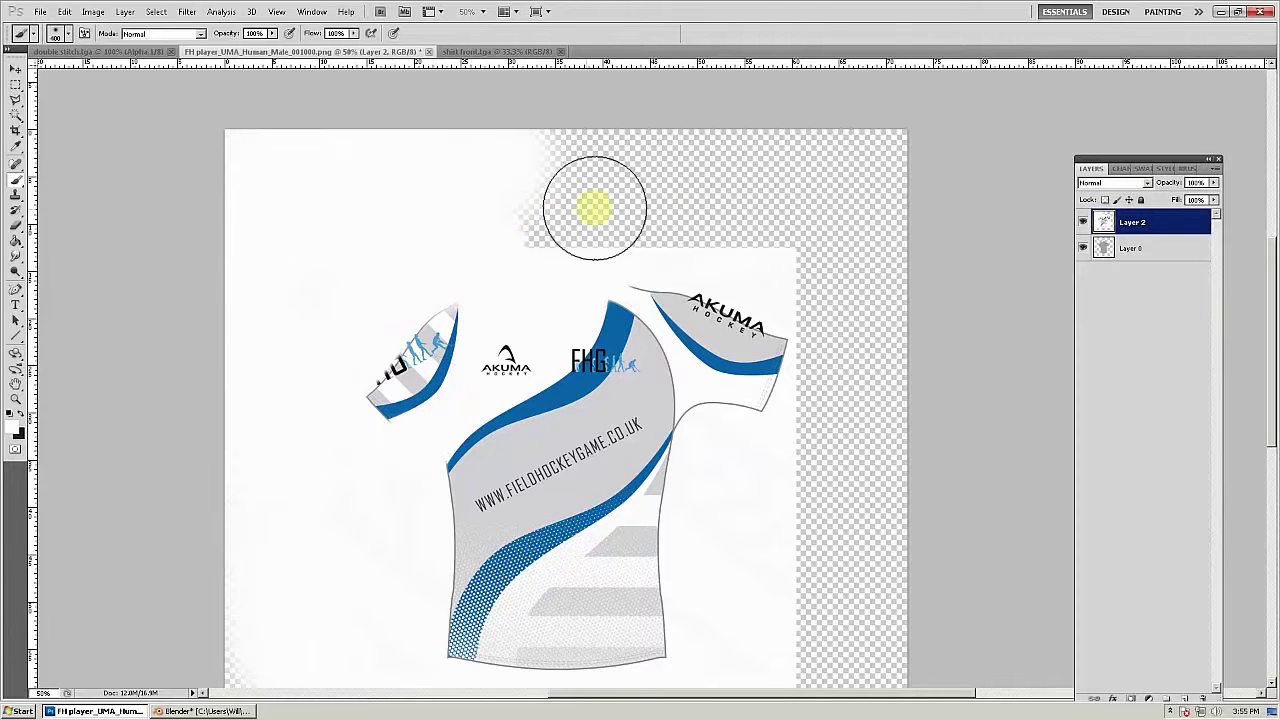
drag(594, 208, 688, 222)
Step: Lower the merged layer's opacity to 32%, outline the AKUMA sleeve with the Polygonal Lasso and cut it to a new layer
click(1214, 183)
drag(1213, 197, 1169, 199)
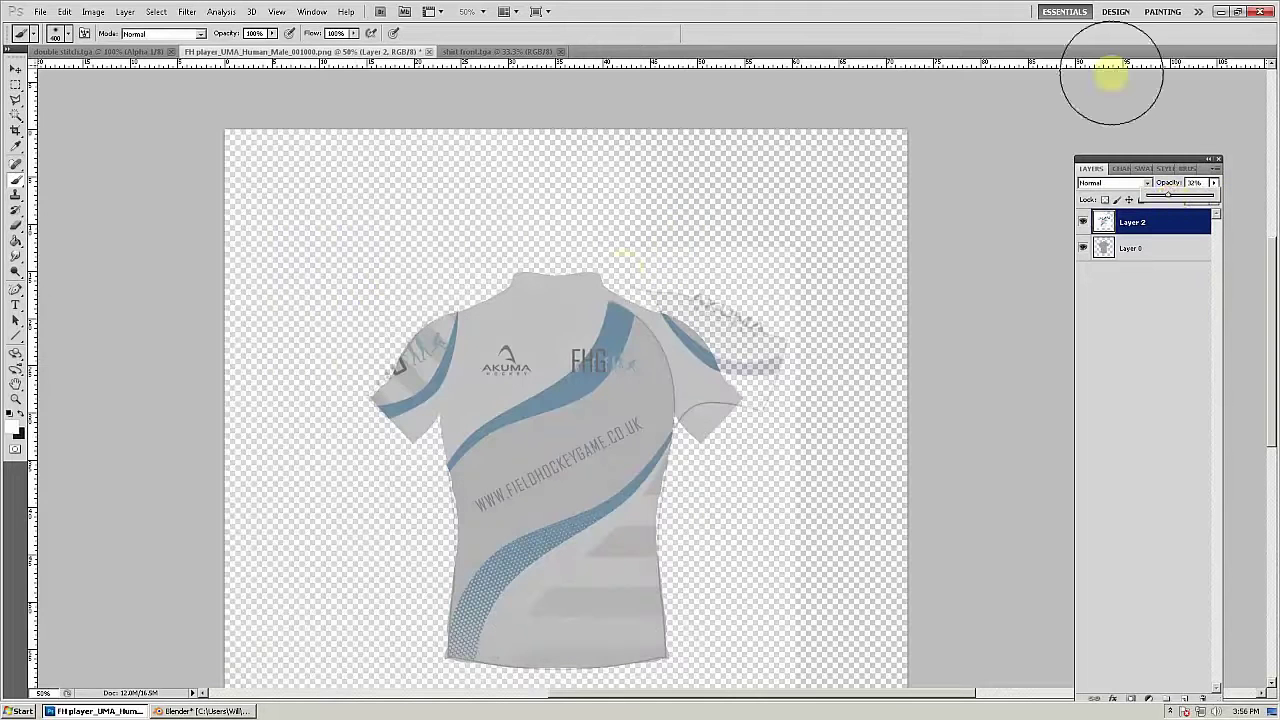
click(15, 100)
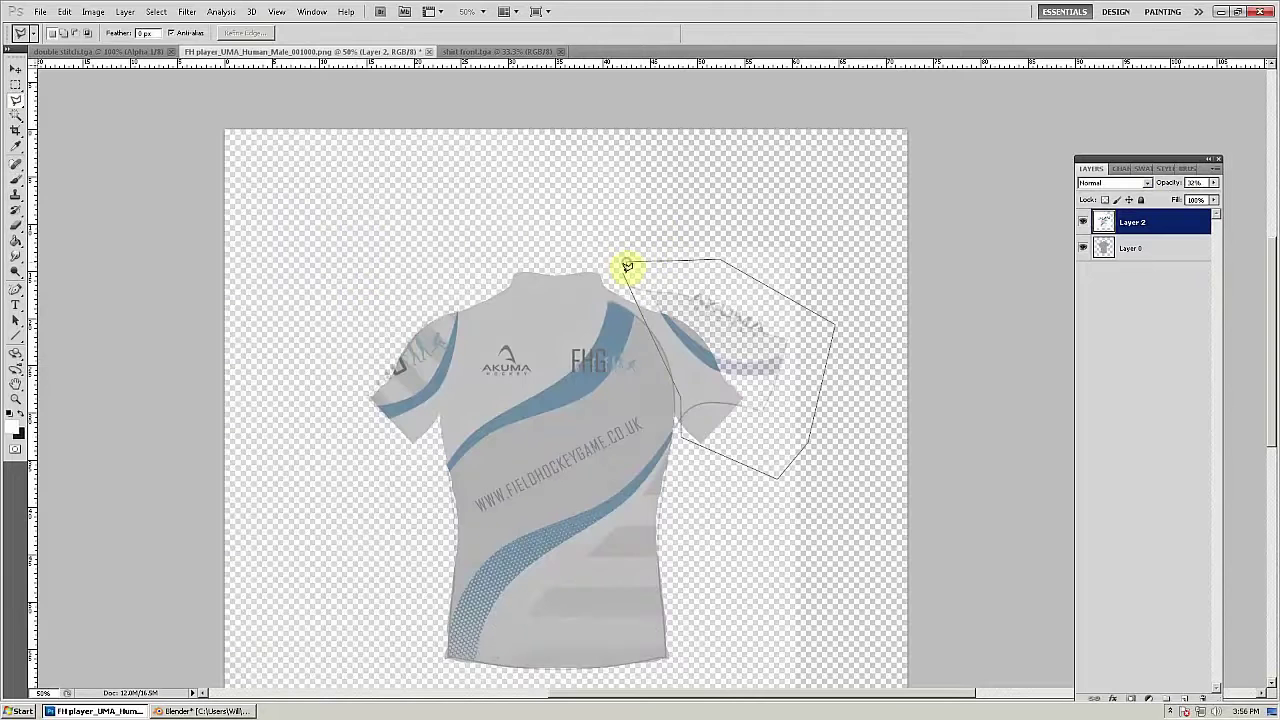
right_click(722, 335)
click(760, 434)
Step: Make the AKUMA sleeve layer semi-transparent and fit it over the captured sleeve, rotated clockwise and scaled to about 81%
right_click(723, 323)
click(766, 423)
drag(890, 380, 872, 451)
drag(677, 426, 711, 406)
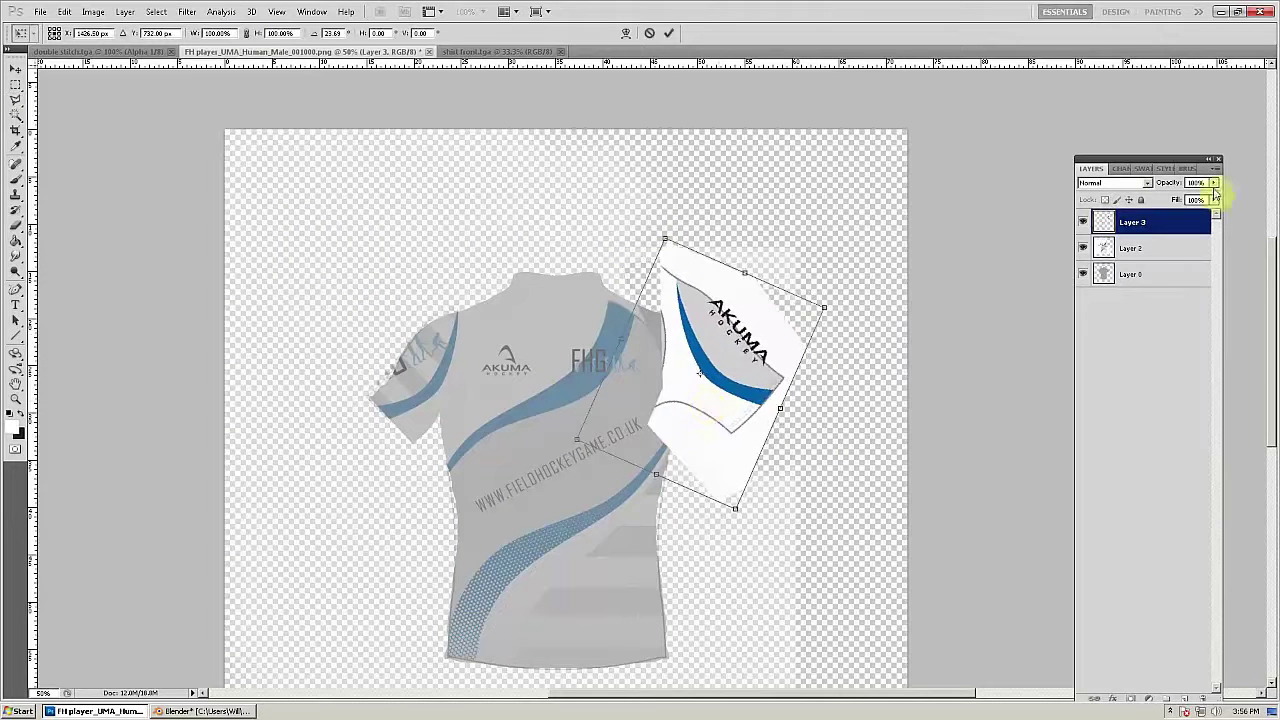
click(1214, 183)
drag(1213, 197, 1180, 197)
drag(665, 238, 673, 268)
drag(687, 343, 651, 346)
drag(563, 446, 580, 442)
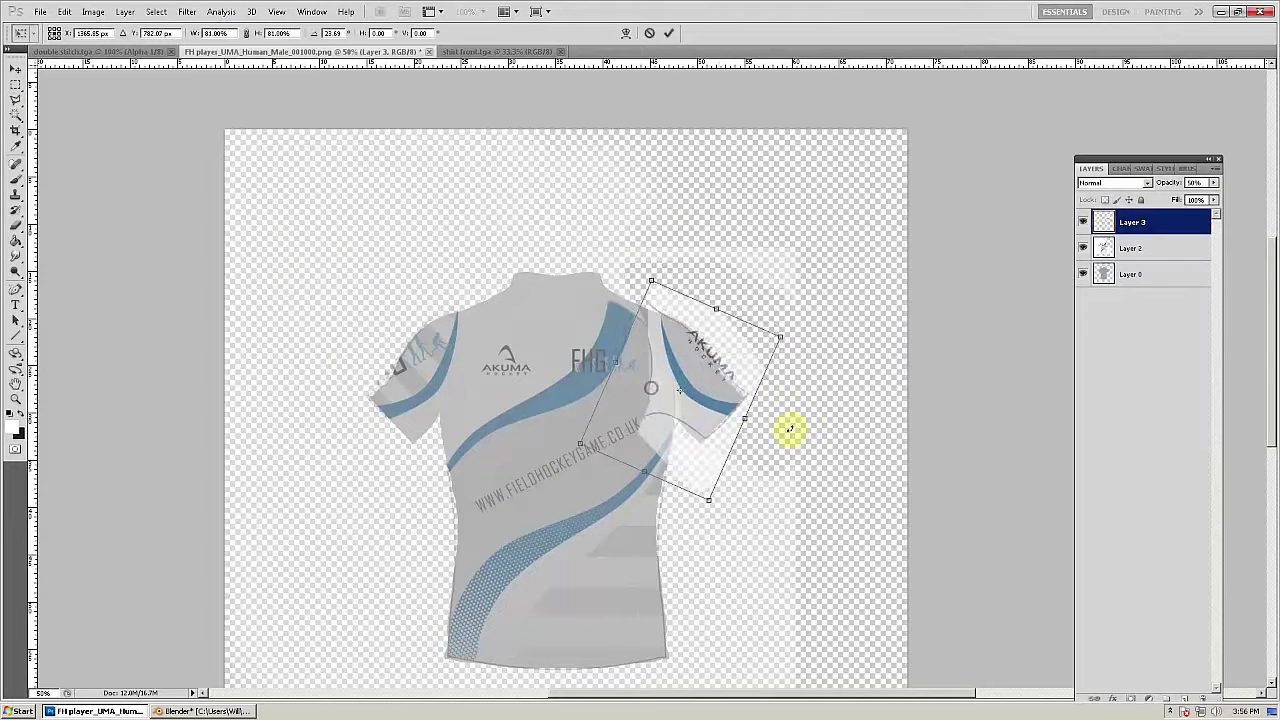
drag(790, 430, 784, 442)
drag(688, 410, 686, 411)
click(15, 100)
click(575, 236)
Step: Restore the AKUMA sleeve layer and the shirt front layer to 100% opacity
click(1214, 183)
drag(1181, 196, 1276, 202)
click(1150, 248)
click(1214, 183)
Step: Erase the AKUMA sleeve layer's excess white where it covers the side of the shirt body, keeping the layer at 100% opacity
click(15, 226)
click(1150, 222)
drag(647, 398, 645, 435)
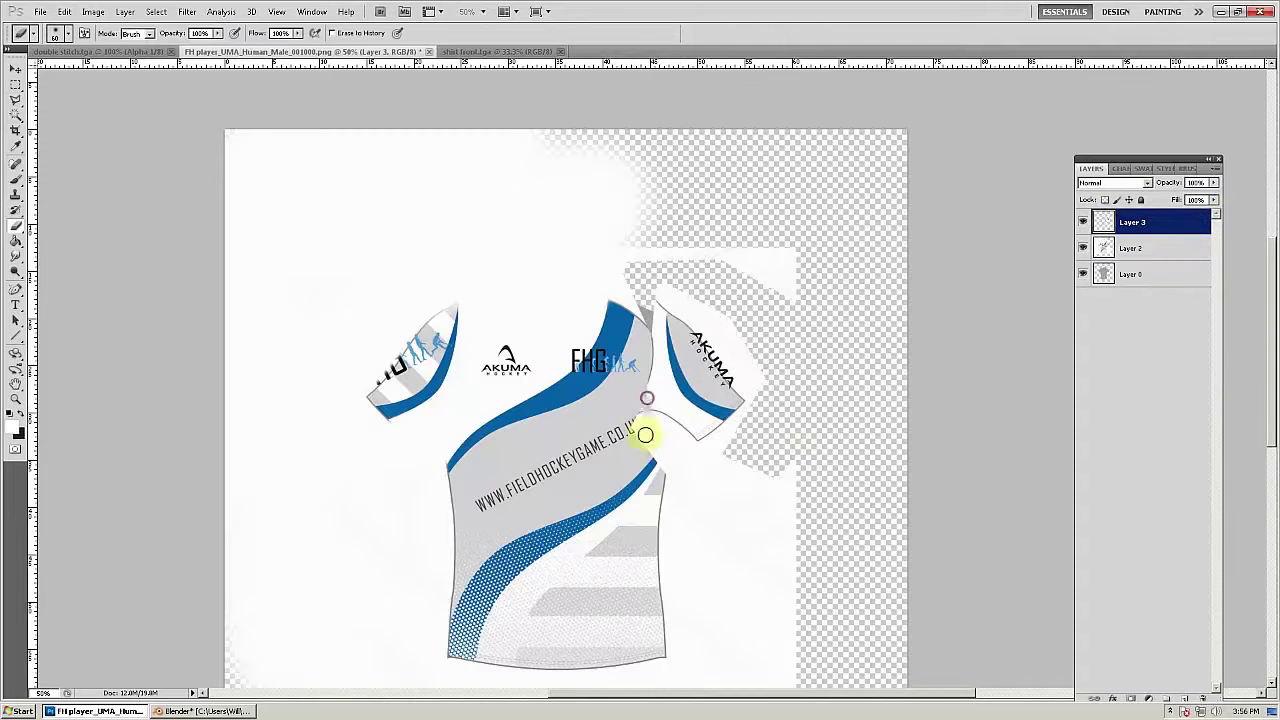
click(1214, 183)
mouse_move(1214, 196)
mouse_down()
mouse_move(1203, 205)
mouse_move(1220, 200)
mouse_up()
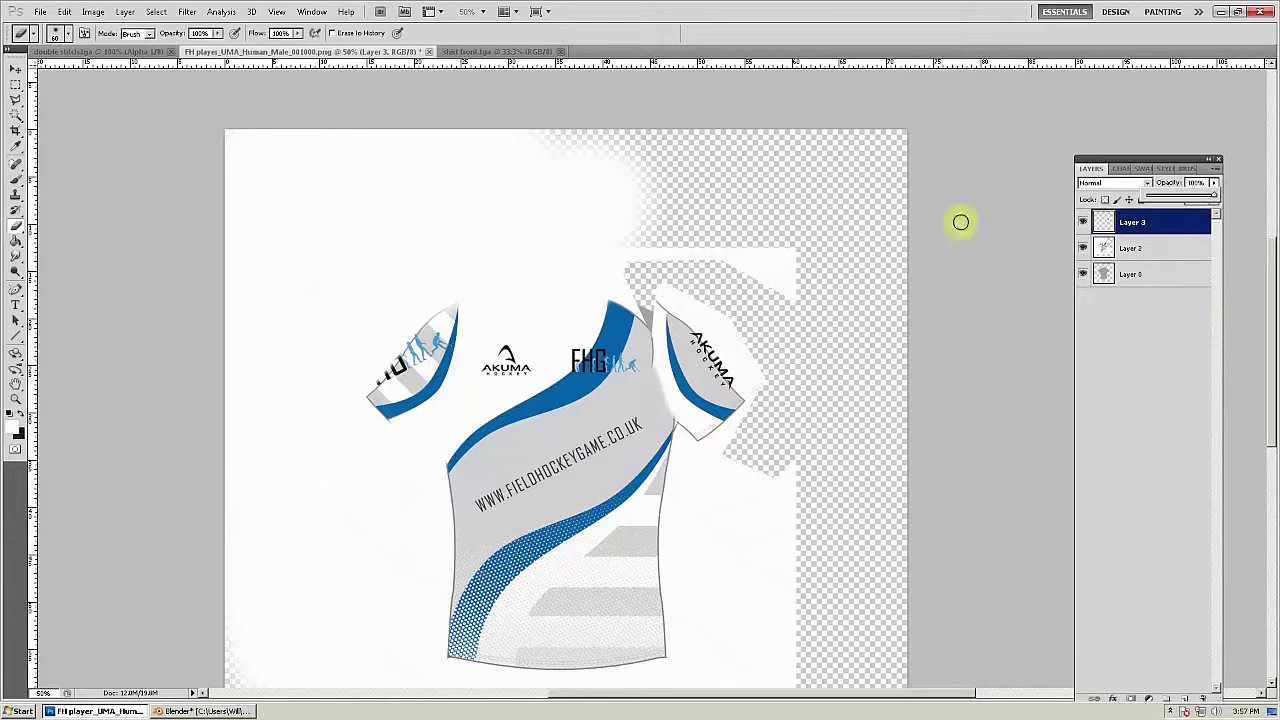
Step: Merge the AKUMA sleeve layer with the shirt front layer
shift+click(1100, 248)
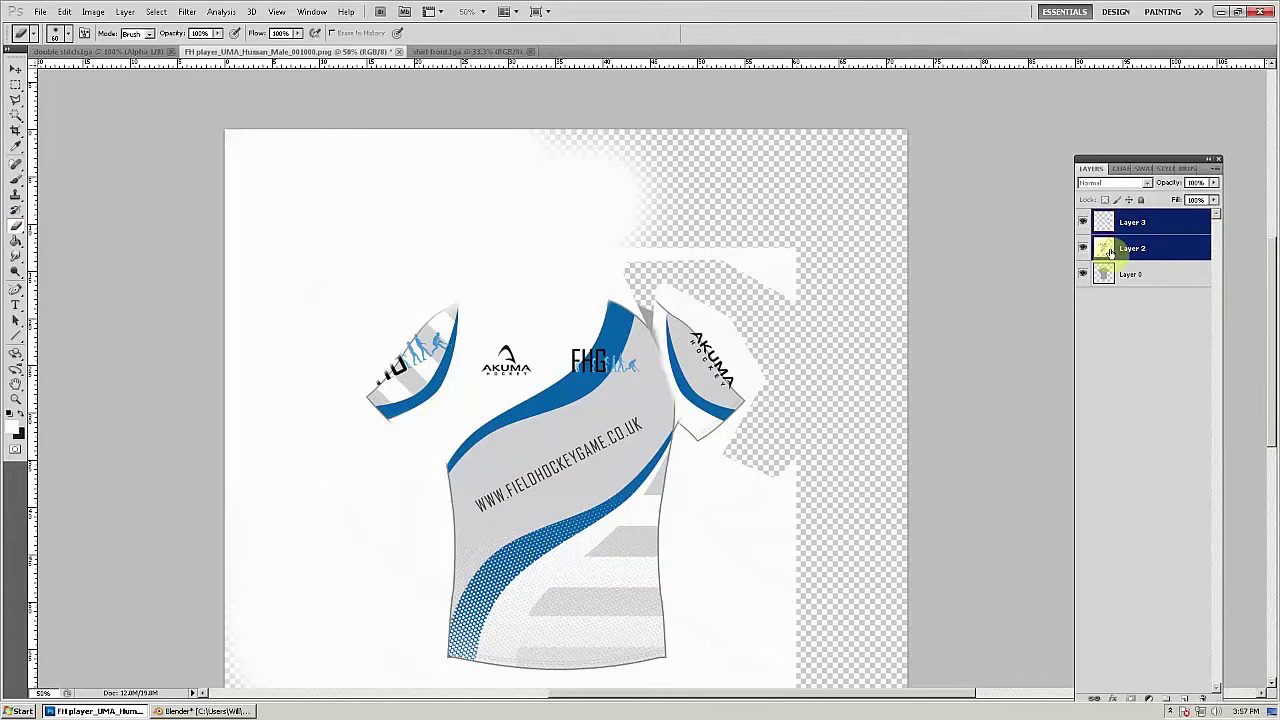
key(ctrl+e)
drag(1213, 183, 1245, 215)
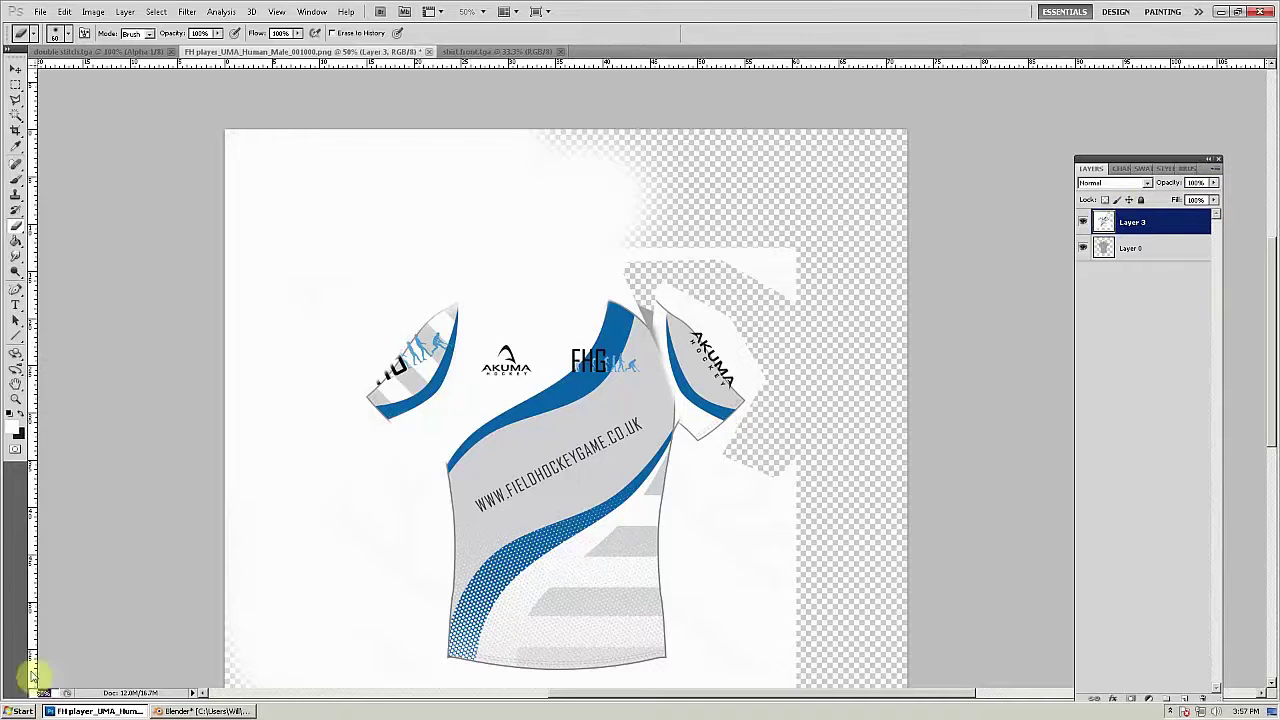
Step: Paint white over the gaps and transparent areas around the AKUMA sleeve and the shirt's outer edges, enlarging the brush for the wider areas
key(b)
drag(649, 317, 643, 298)
key(e)
click(16, 180)
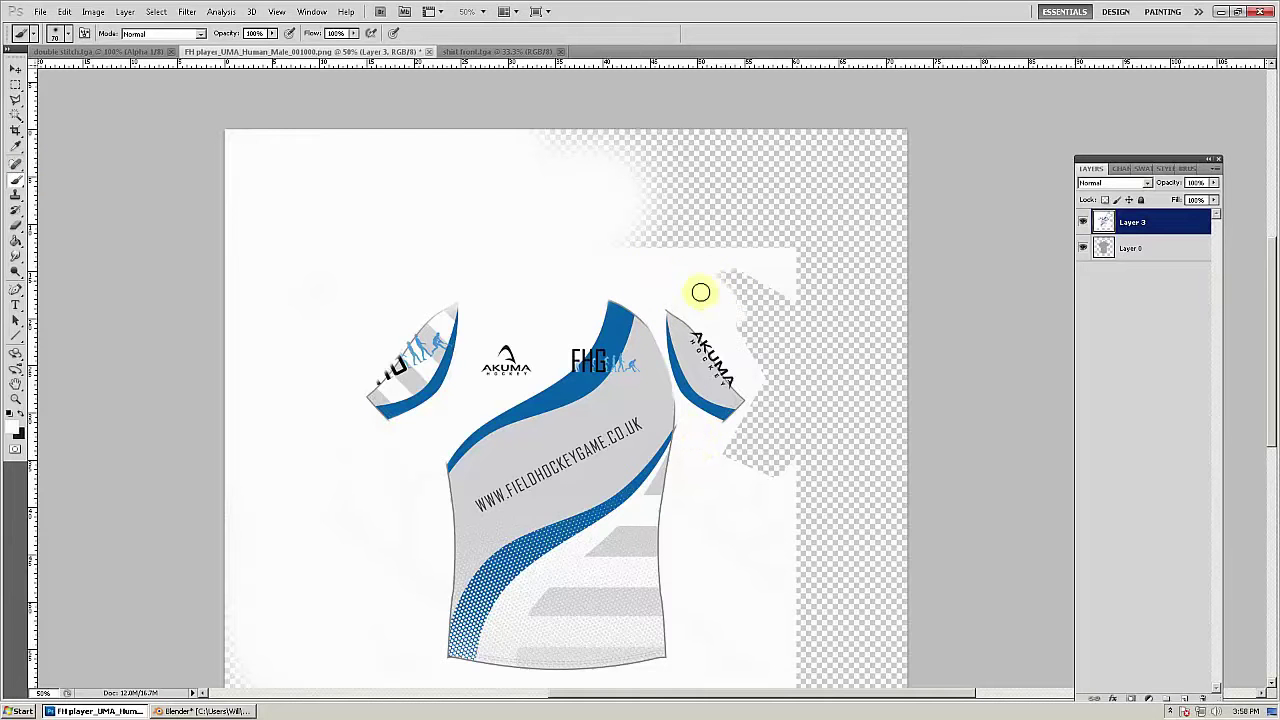
mouse_move(701, 292)
mouse_down()
mouse_move(731, 455)
mouse_move(838, 568)
mouse_up()
drag(1270, 334, 1270, 374)
key(bracketright)
key(bracketright)
key(bracketright)
key(bracketright)
key(bracketright)
mouse_move(268, 600)
mouse_down()
mouse_move(683, 569)
mouse_move(571, 640)
mouse_move(820, 591)
mouse_move(794, 140)
mouse_up()
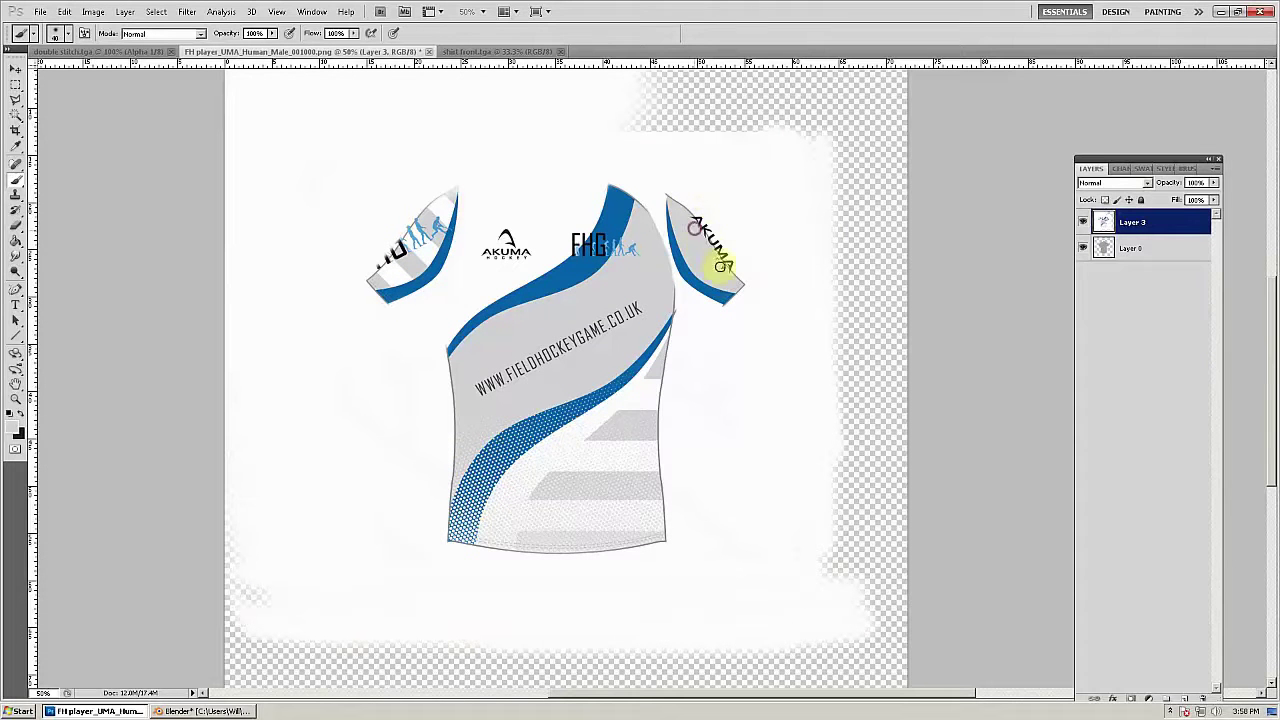
Step: Paint out the AKUMA lettering on one sleeve with grey and the FHG lettering on the striped sleeve, working at 200% zoom
drag(686, 216, 703, 217)
text(200)
key(Return)
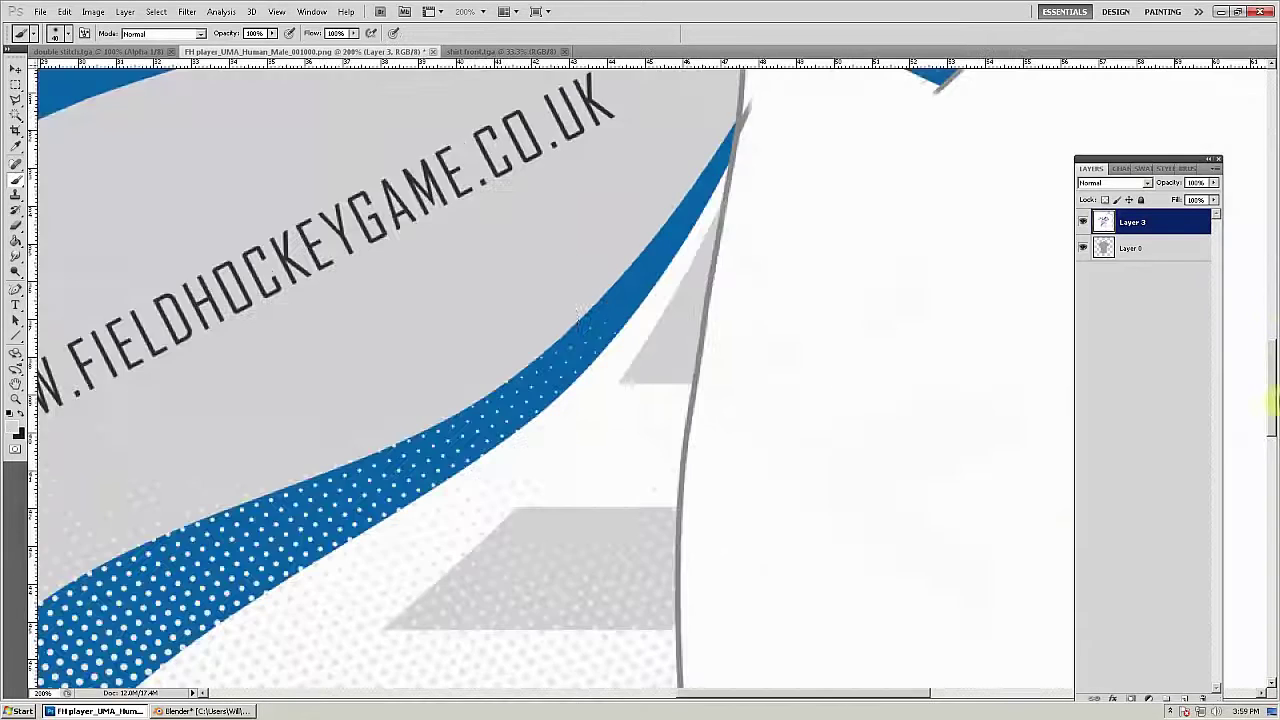
drag(1271, 400, 1271, 323)
drag(702, 693, 569, 692)
key([)
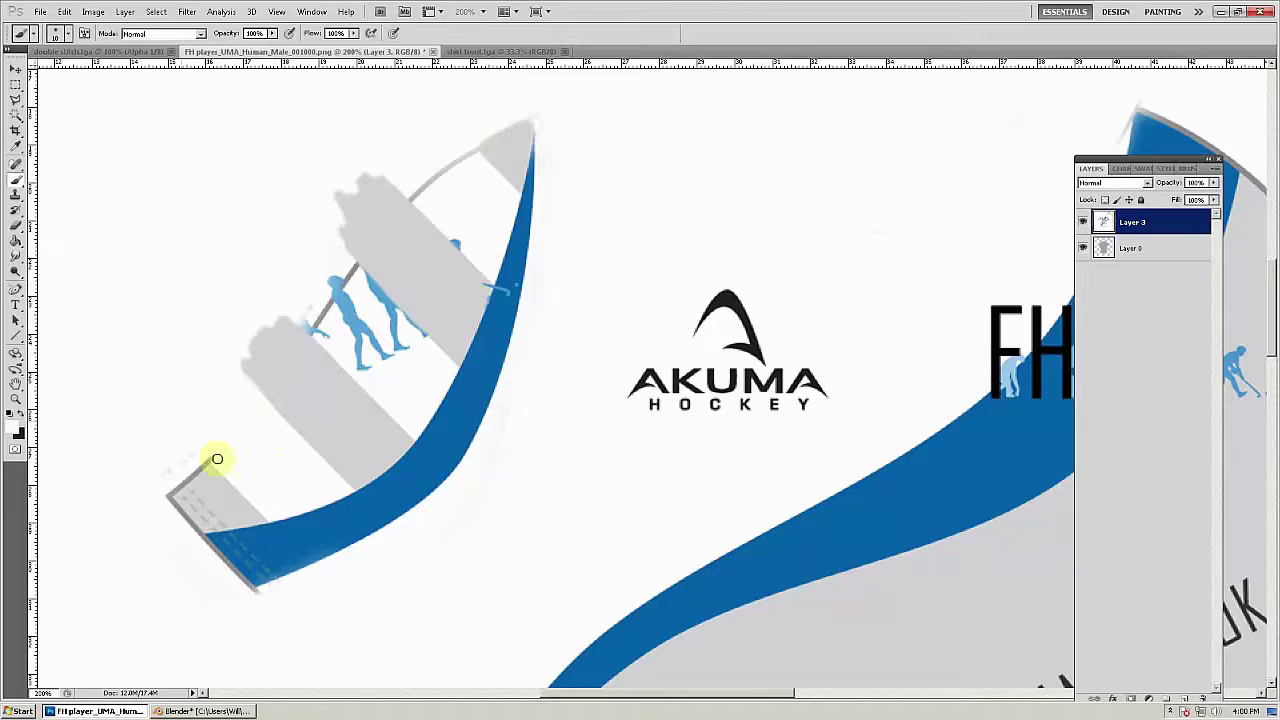
Step: Outline the middle grey stripe of the striped sleeve with the Polygonal Lasso and fill it with its own grey past the sleeve edge
key(l)
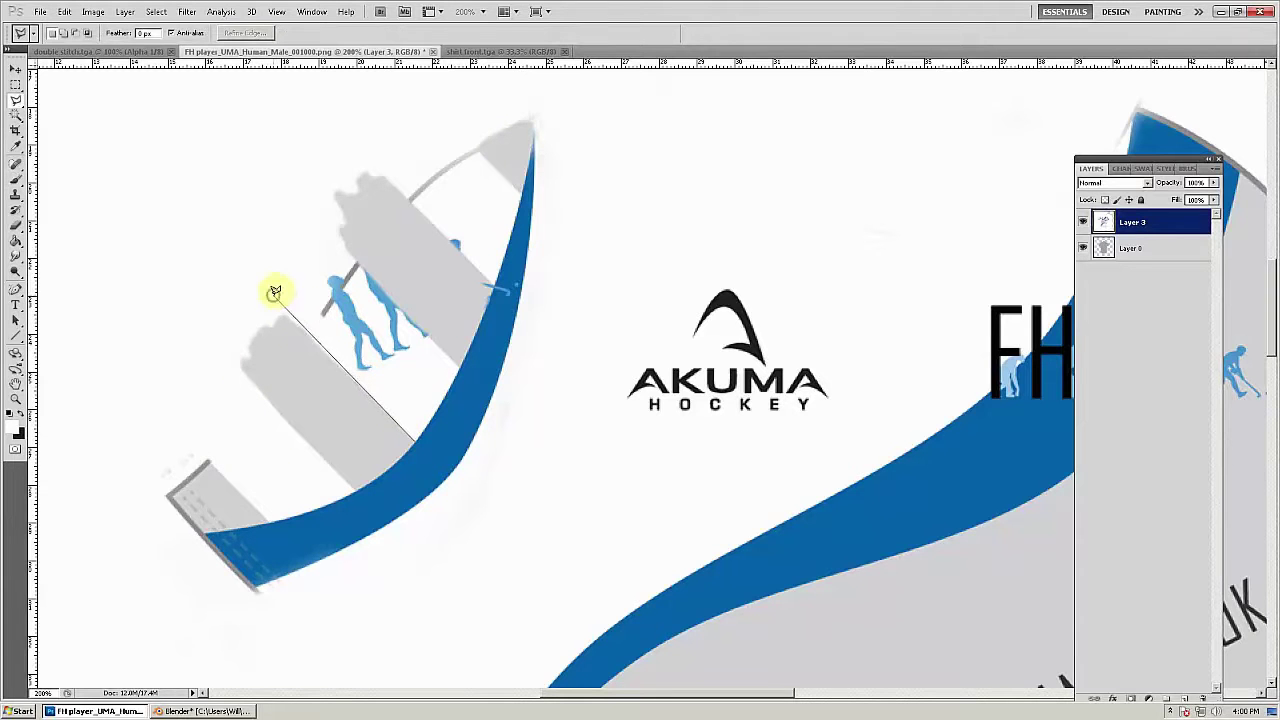
click(418, 438)
click(15, 241)
alt+click(308, 348)
click(264, 312)
click(15, 85)
click(88, 124)
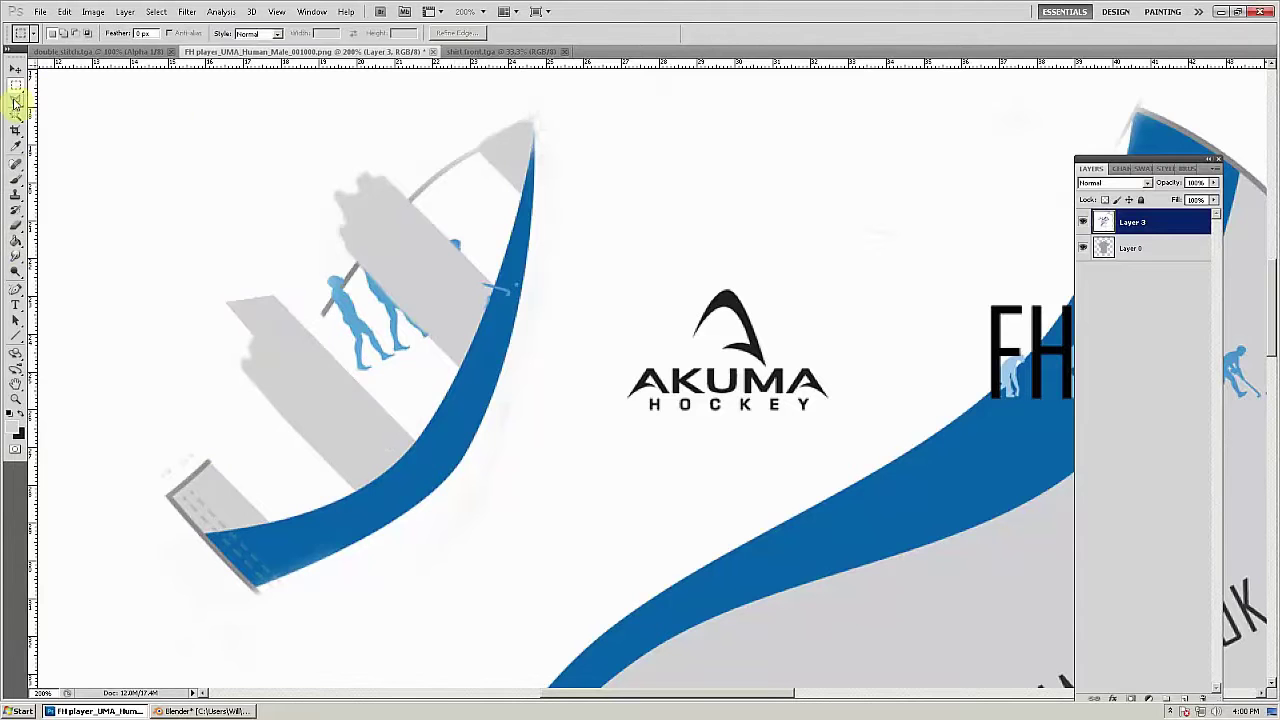
Step: Outline the grey stripe nearer the shoulder on the striped sleeve with the Polygonal Lasso and fill it with grey
click(16, 100)
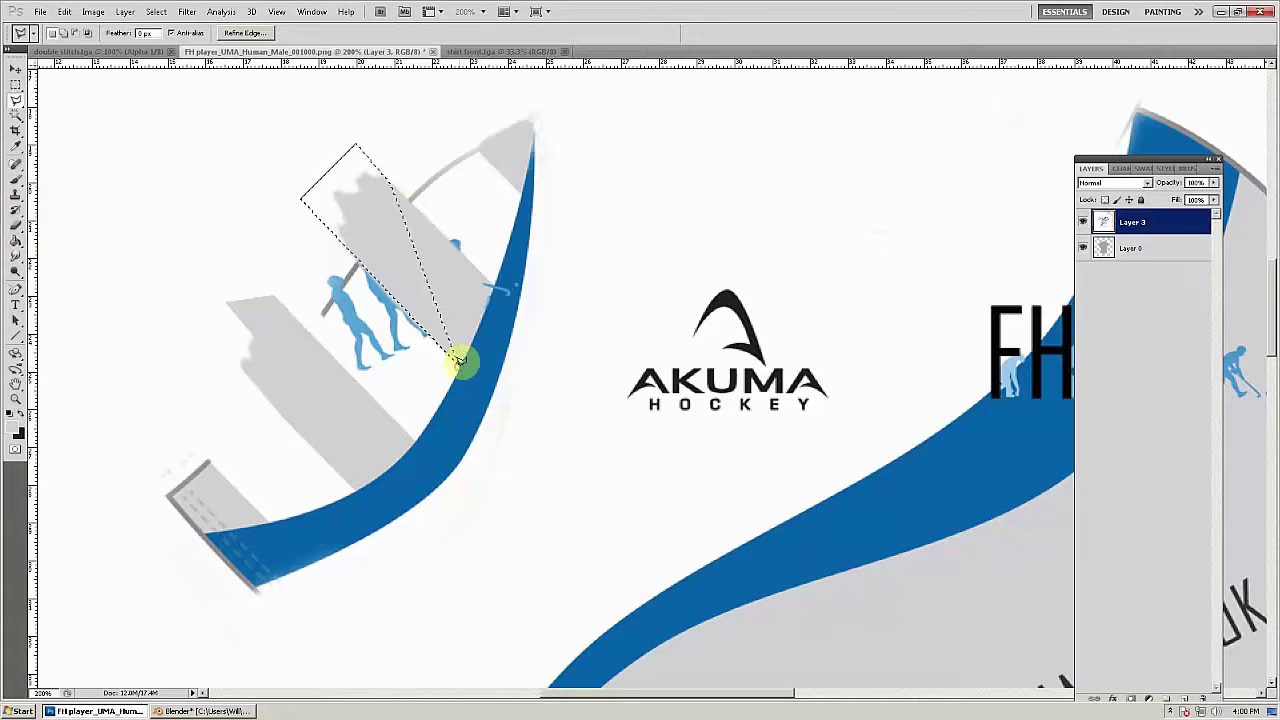
shift+click(461, 362)
click(492, 284)
click(350, 138)
click(318, 174)
click(460, 361)
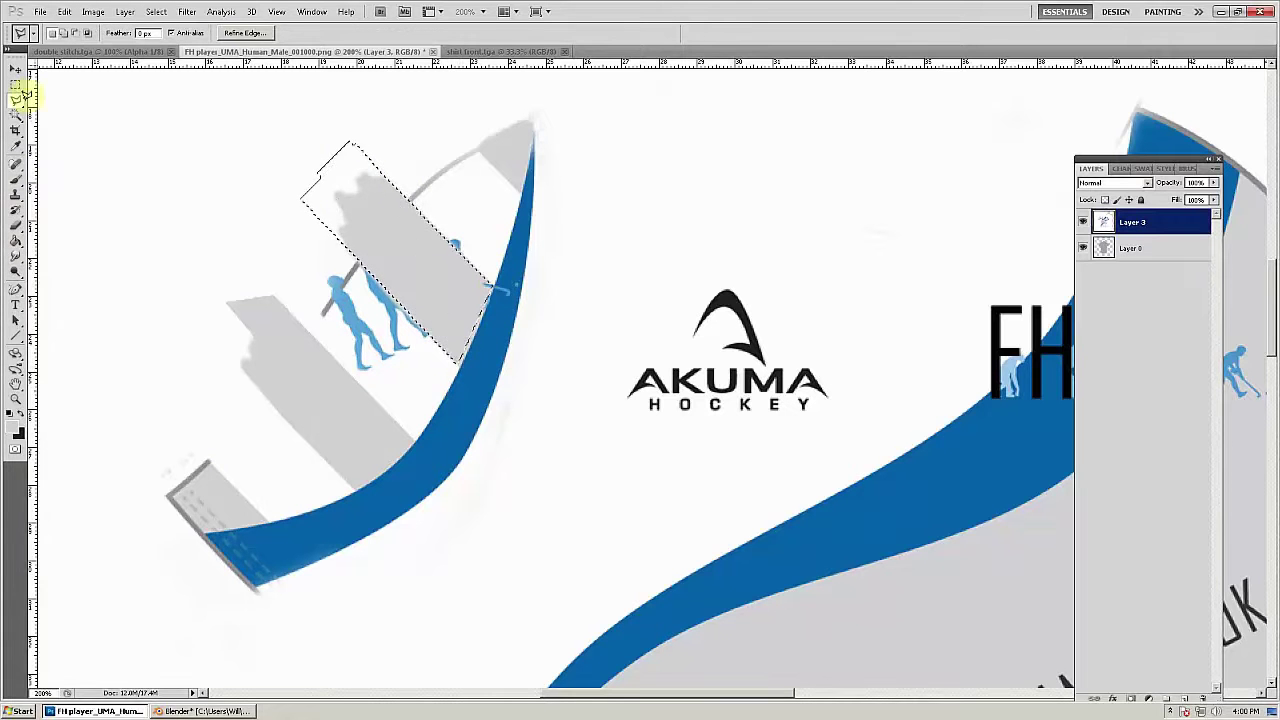
click(15, 241)
click(370, 201)
Step: Paint white over the blue evolution figures and the sleeve outline between the grey stripes, protecting the selected stripe
click(15, 180)
alt+click(408, 324)
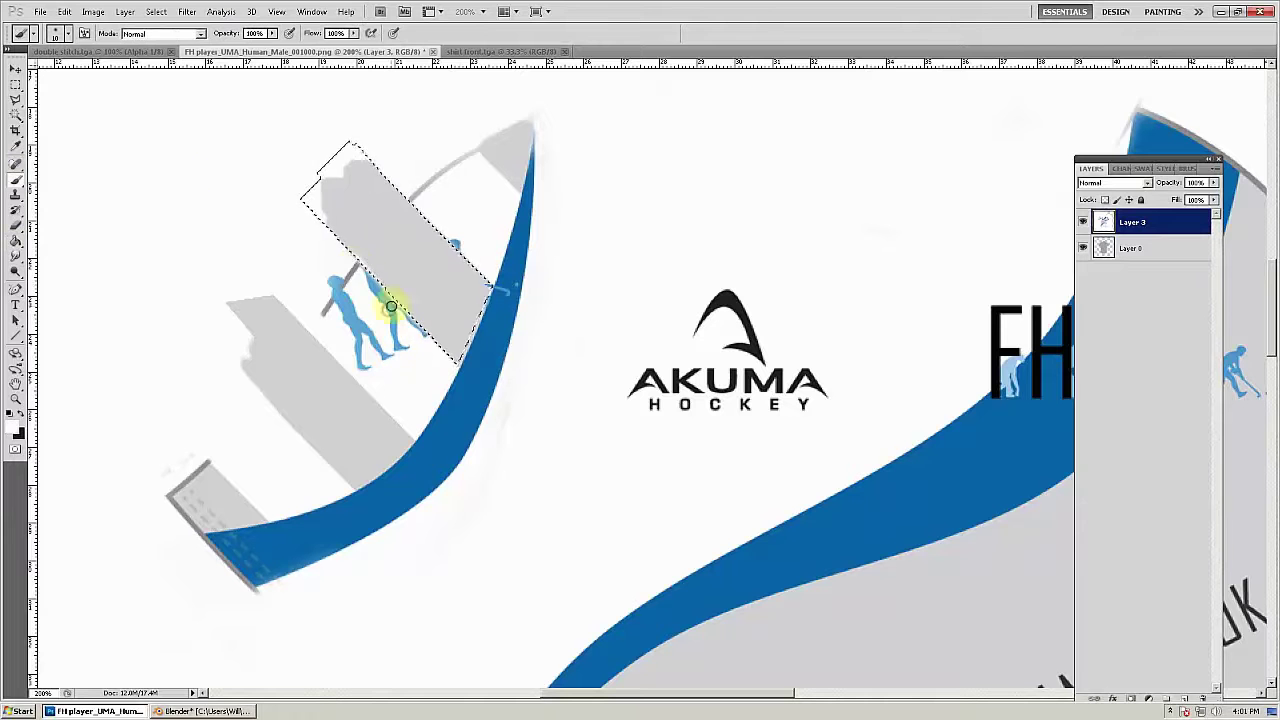
key(l)
right_click(343, 199)
click(370, 219)
key(b)
mouse_move(414, 357)
mouse_down()
mouse_move(346, 311)
mouse_move(355, 362)
mouse_move(380, 294)
mouse_up()
drag(457, 246, 451, 232)
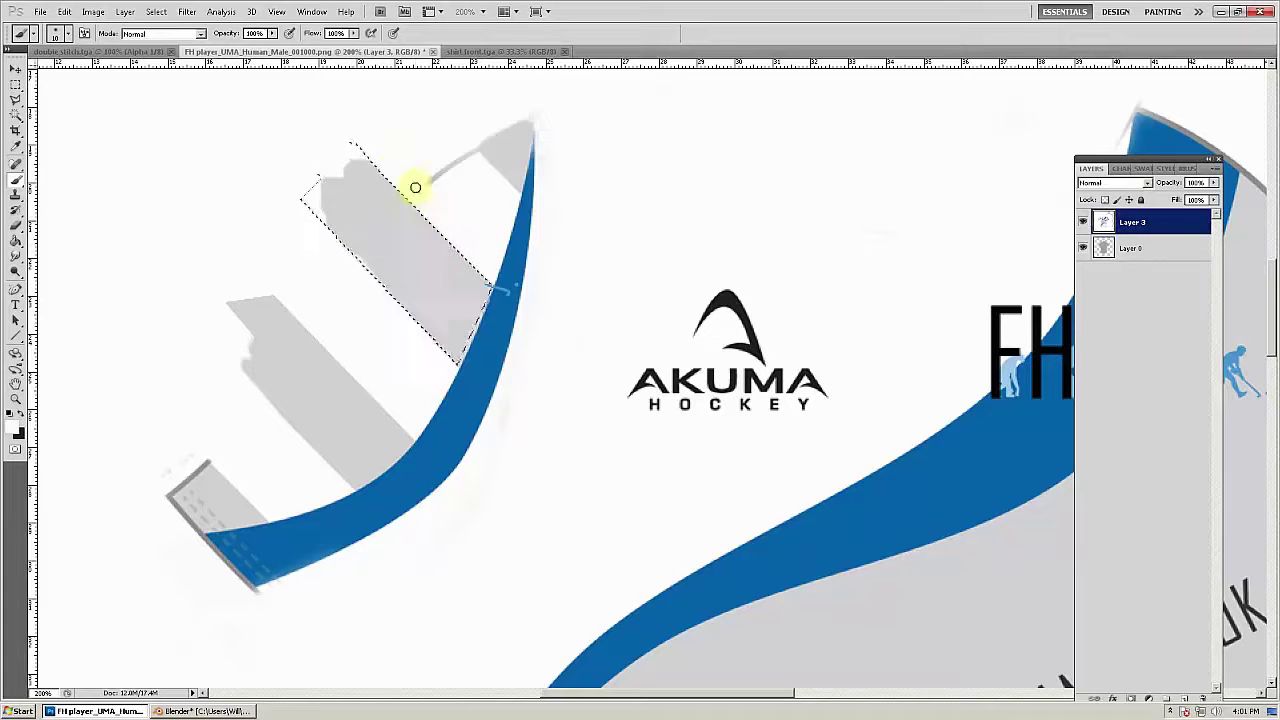
Step: Cover the figure's stick on the sleeve's blue band with matching blue and fill the ragged end of the selected stripe with grey
alt+click(497, 292)
key(m)
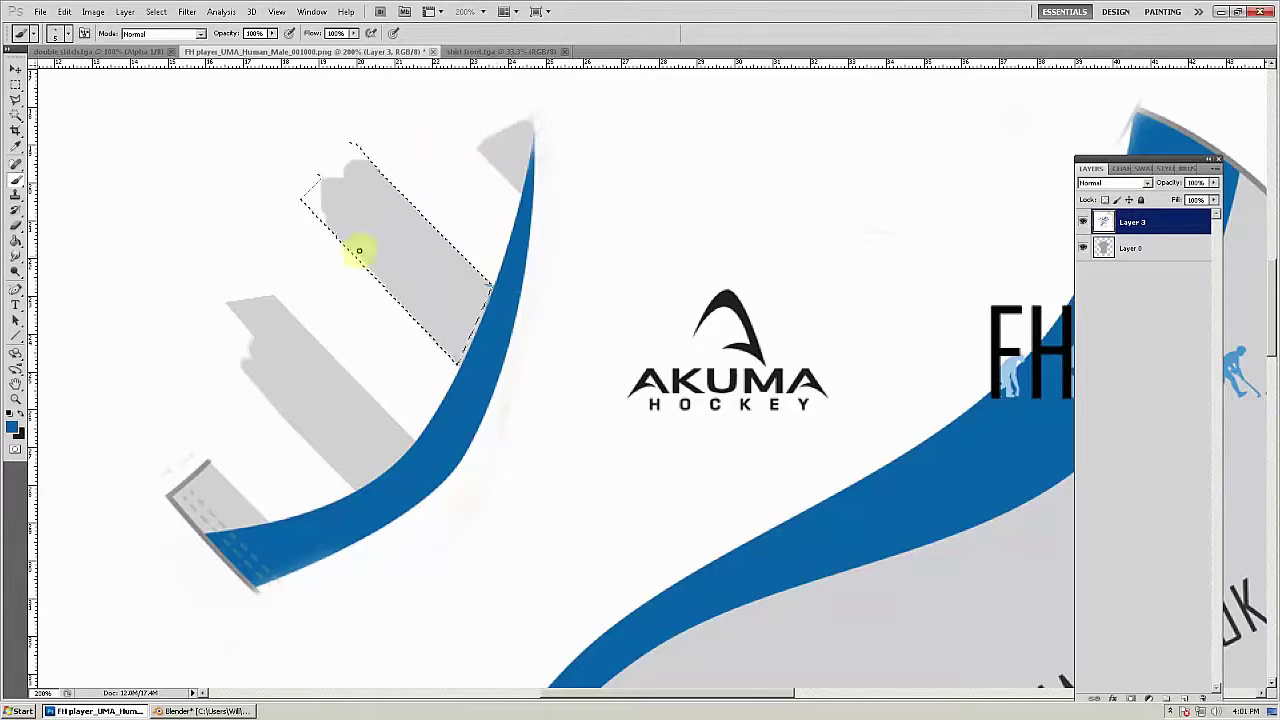
right_click(399, 220)
click(335, 160)
click(15, 180)
alt+click(362, 262)
mouse_move(310, 203)
mouse_down()
mouse_move(480, 303)
mouse_move(344, 157)
mouse_up()
click(15, 100)
click(521, 191)
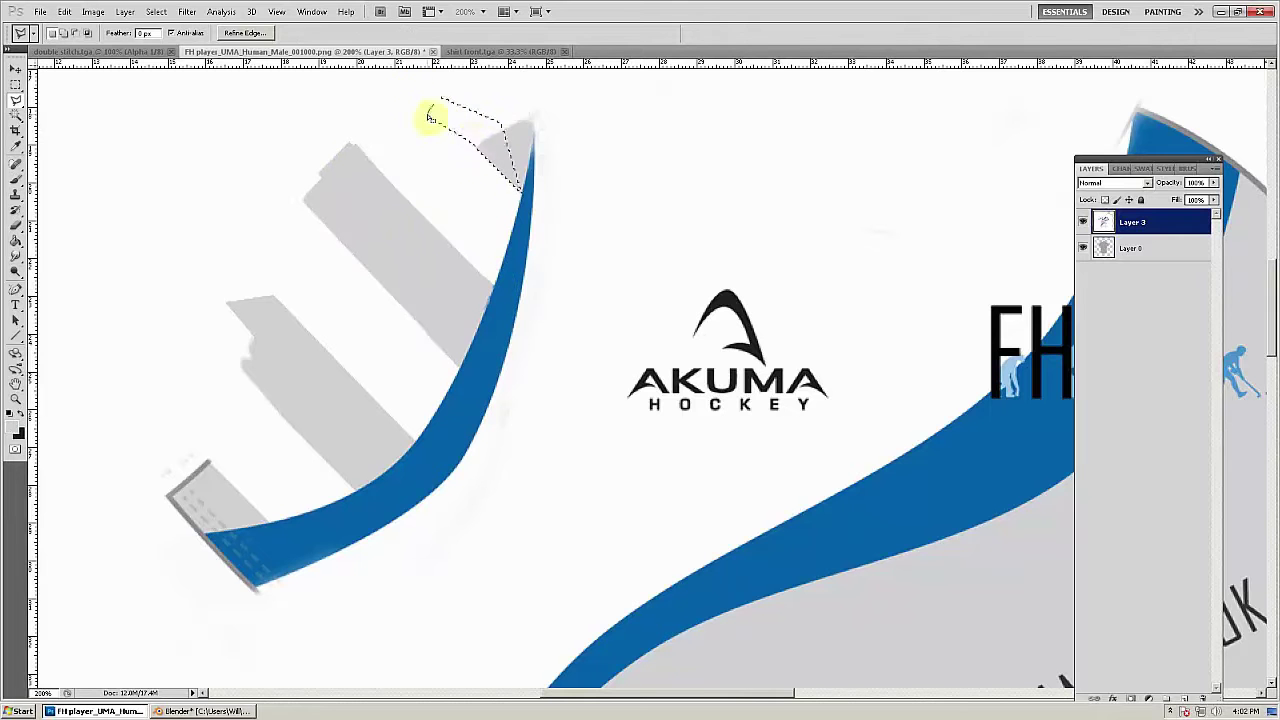
double_click(430, 117)
key(b)
key(ctrl+d)
Step: Extend the striped sleeve's grey and blue over its cuff edge, and extend the shirt's blue band past the shoulder outline
click(17, 180)
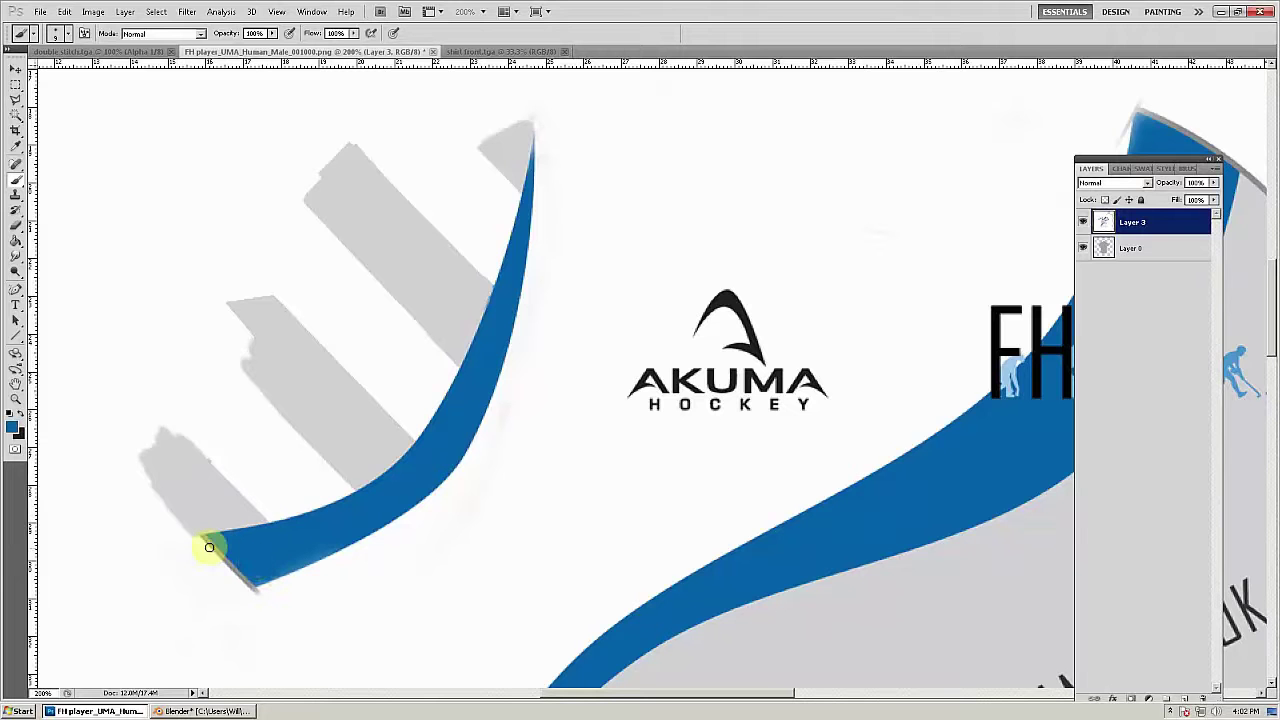
drag(700, 694, 783, 688)
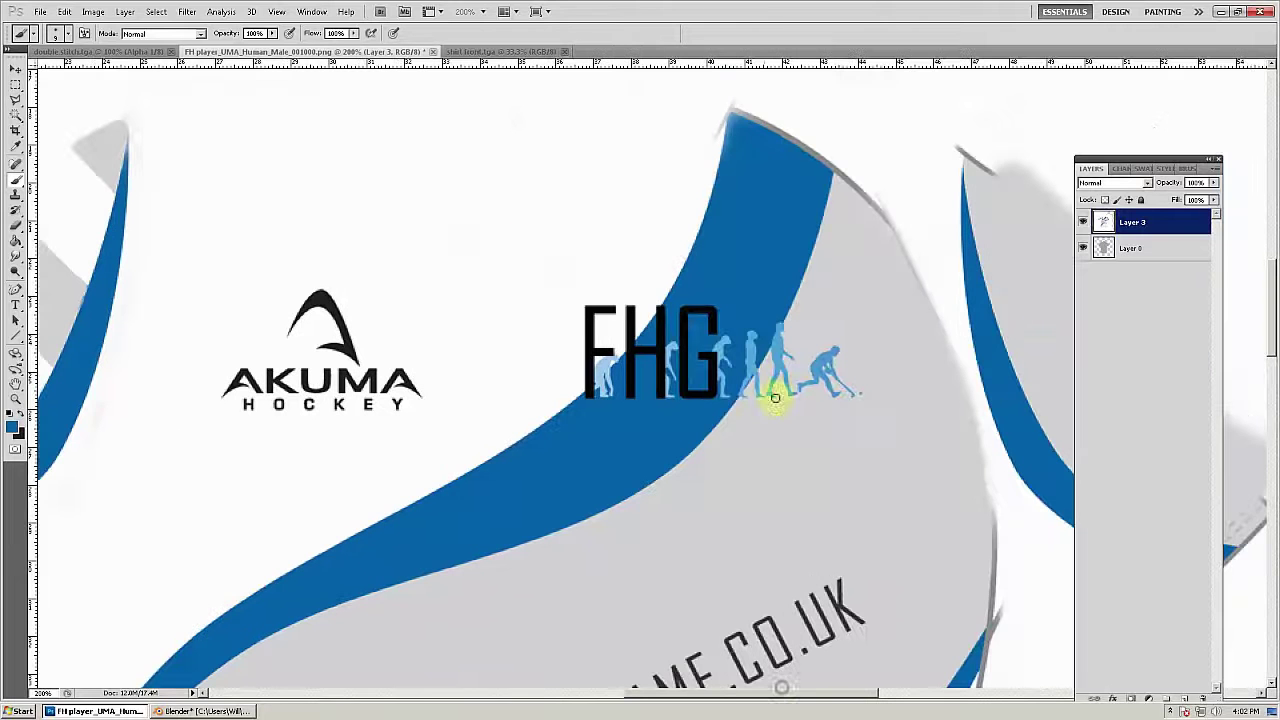
drag(796, 133, 798, 165)
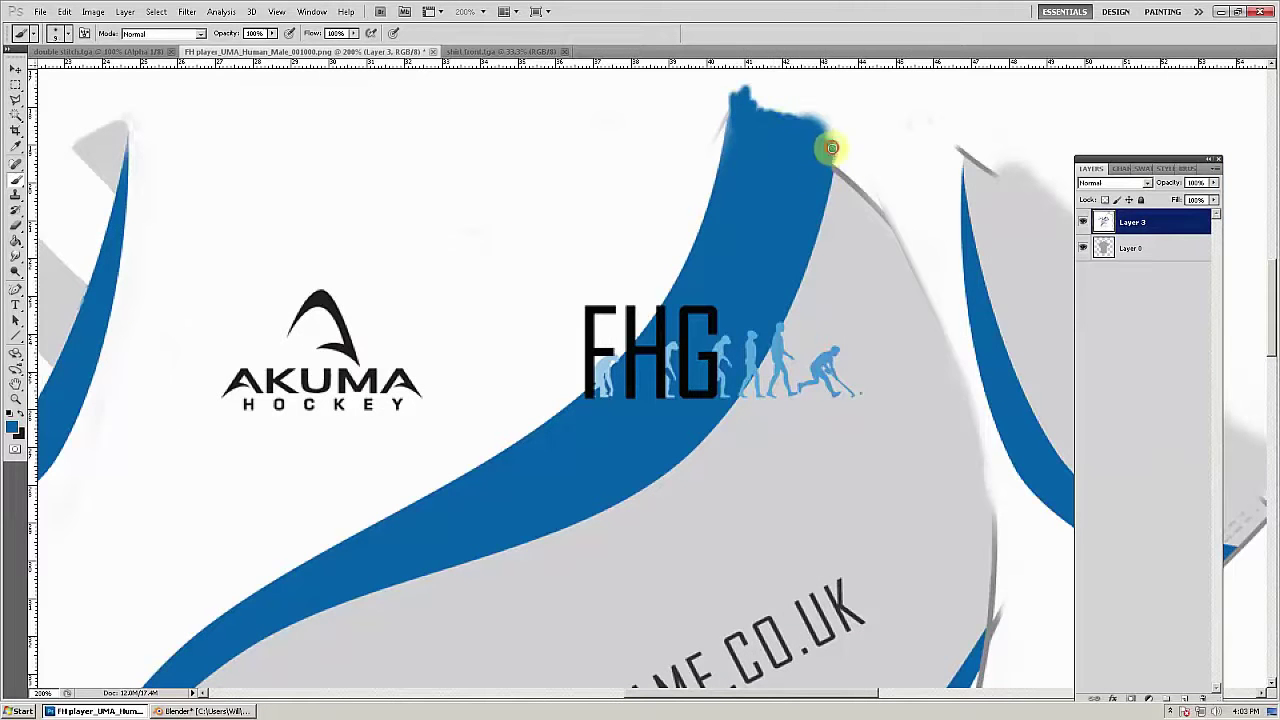
drag(774, 121, 818, 110)
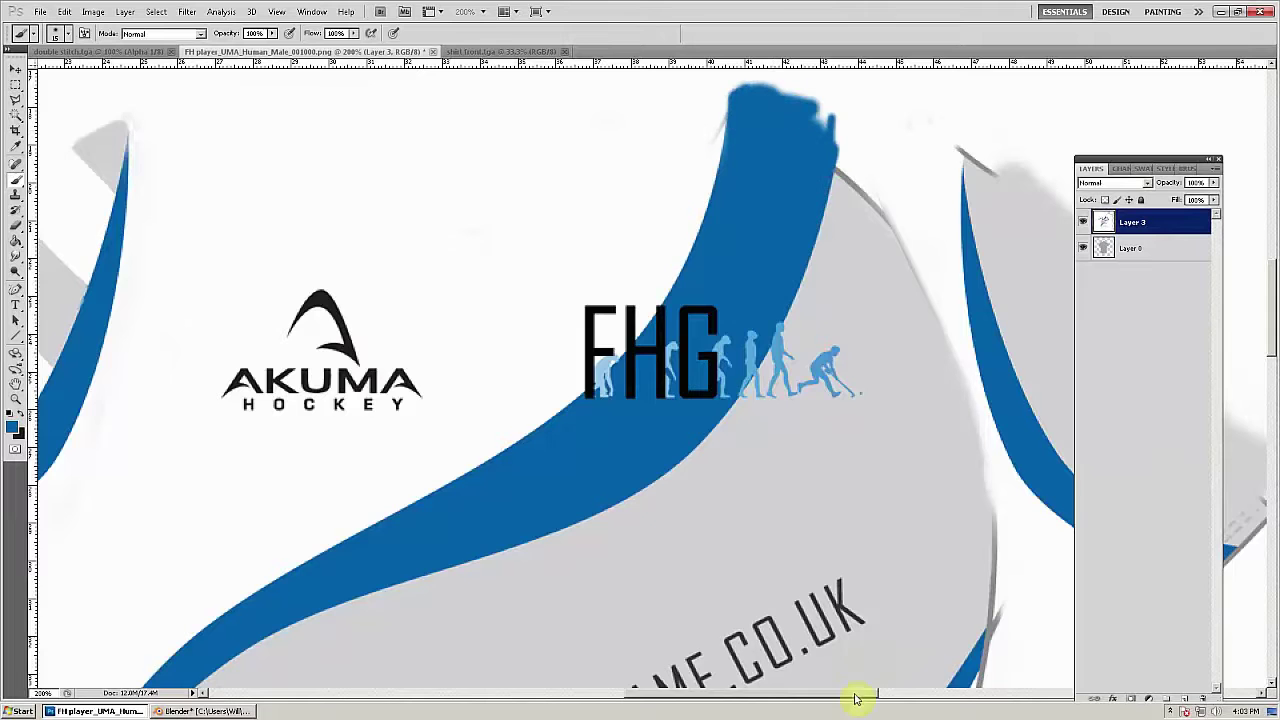
Step: Extend the plain grey sleeve's blue and grey over its cuff outline and stitching, and paint out the outline along the adjacent shirt shoulder
drag(851, 692, 921, 692)
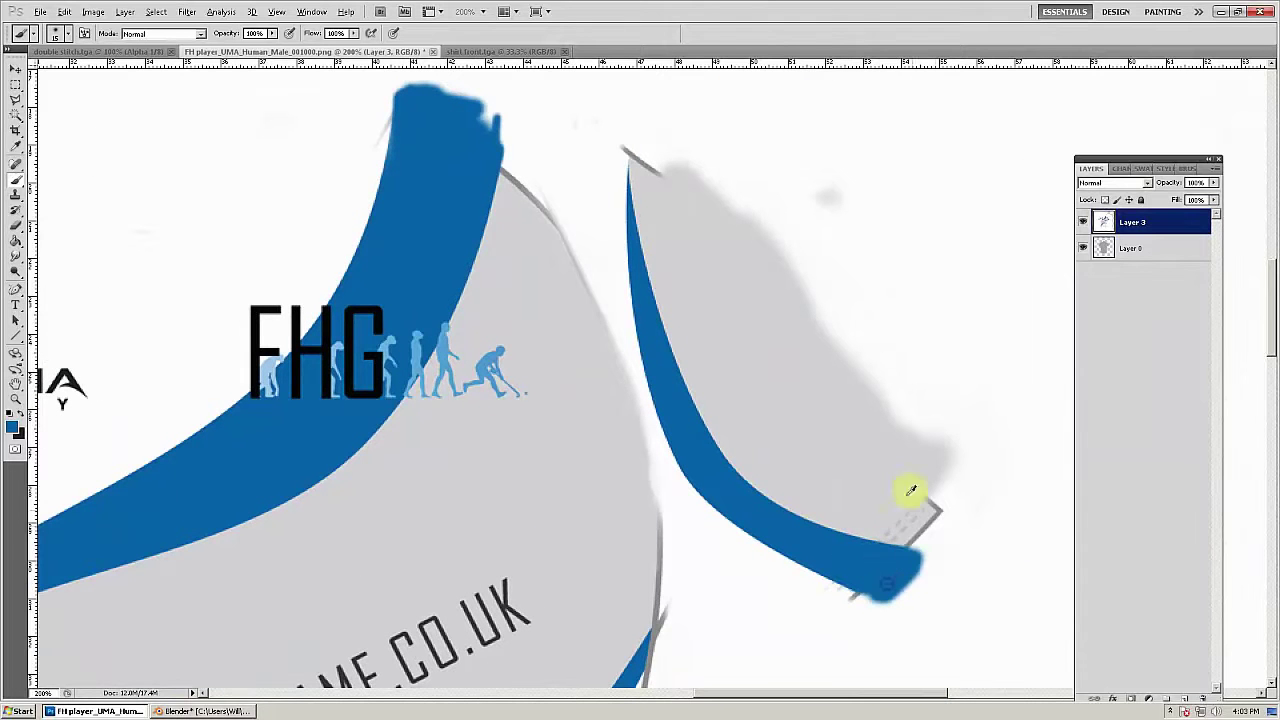
drag(918, 540, 942, 490)
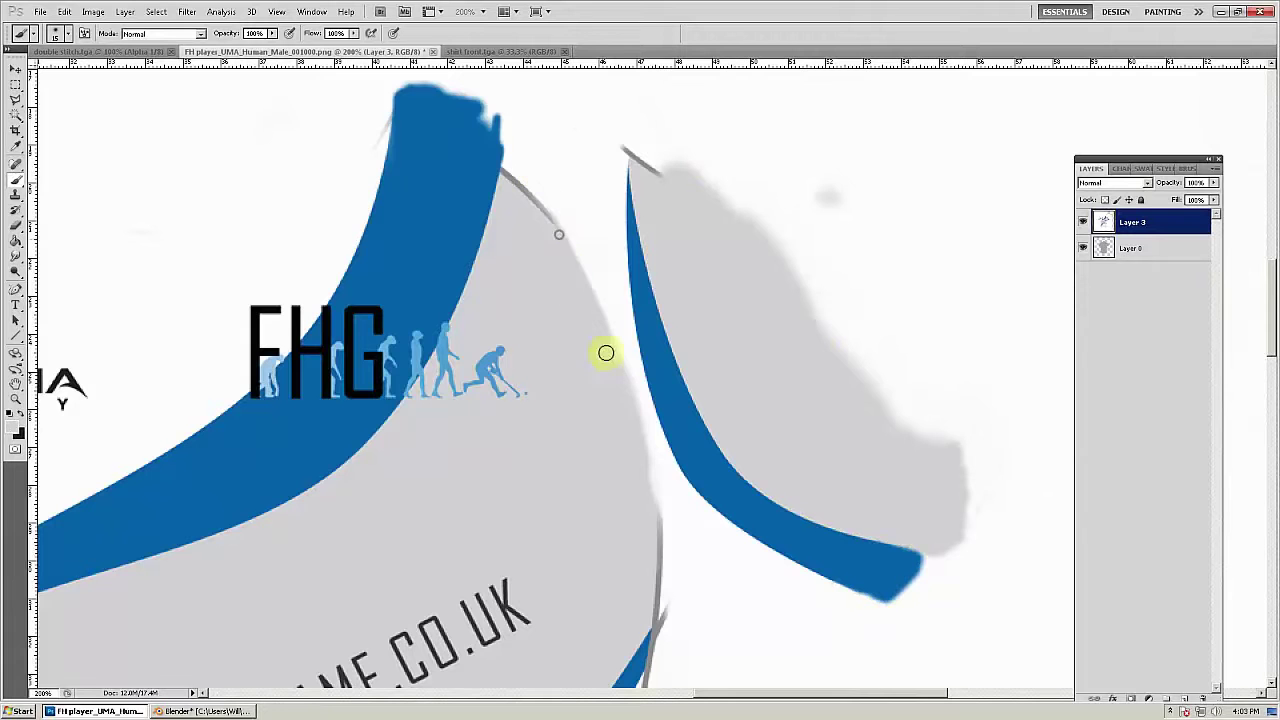
mouse_move(1214, 184)
mouse_down()
mouse_move(1194, 202)
mouse_move(1226, 198)
mouse_up()
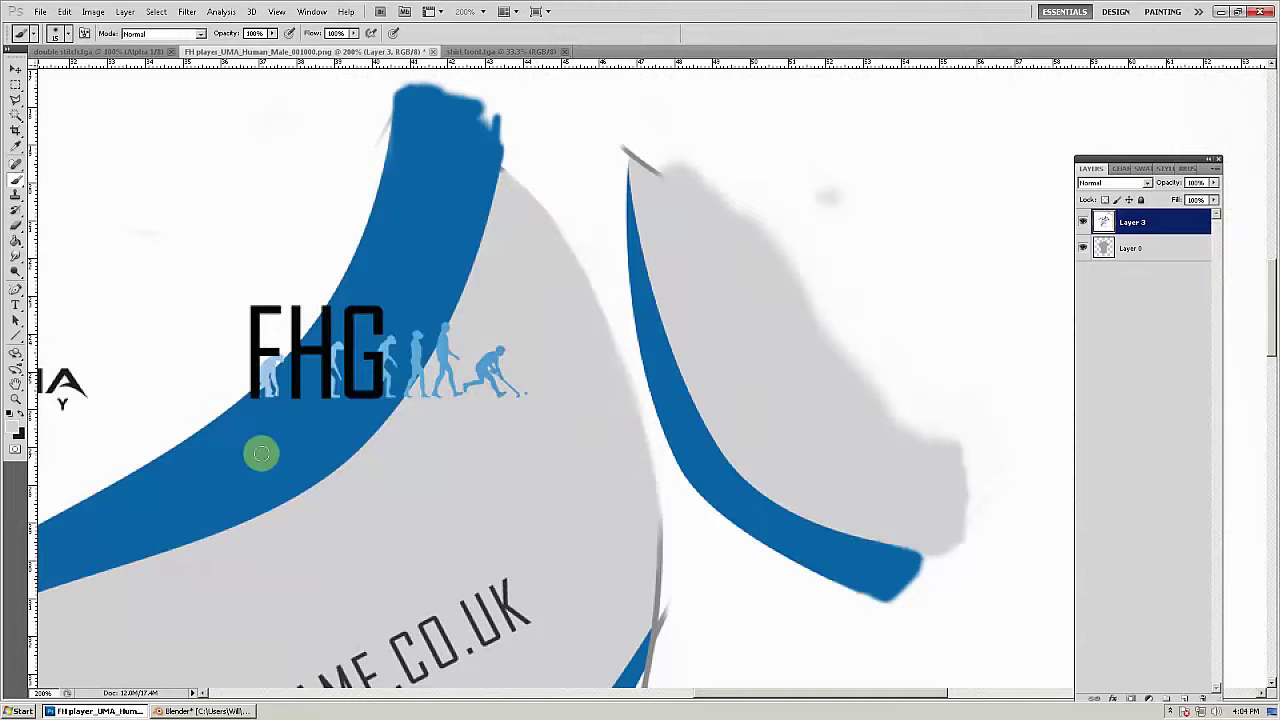
Step: Paint out the grey smudge beside the plain grey sleeve with the surrounding white
key(ctrl+minus)
scroll(571, 366, down, 5)
scroll(554, 374, up, 4)
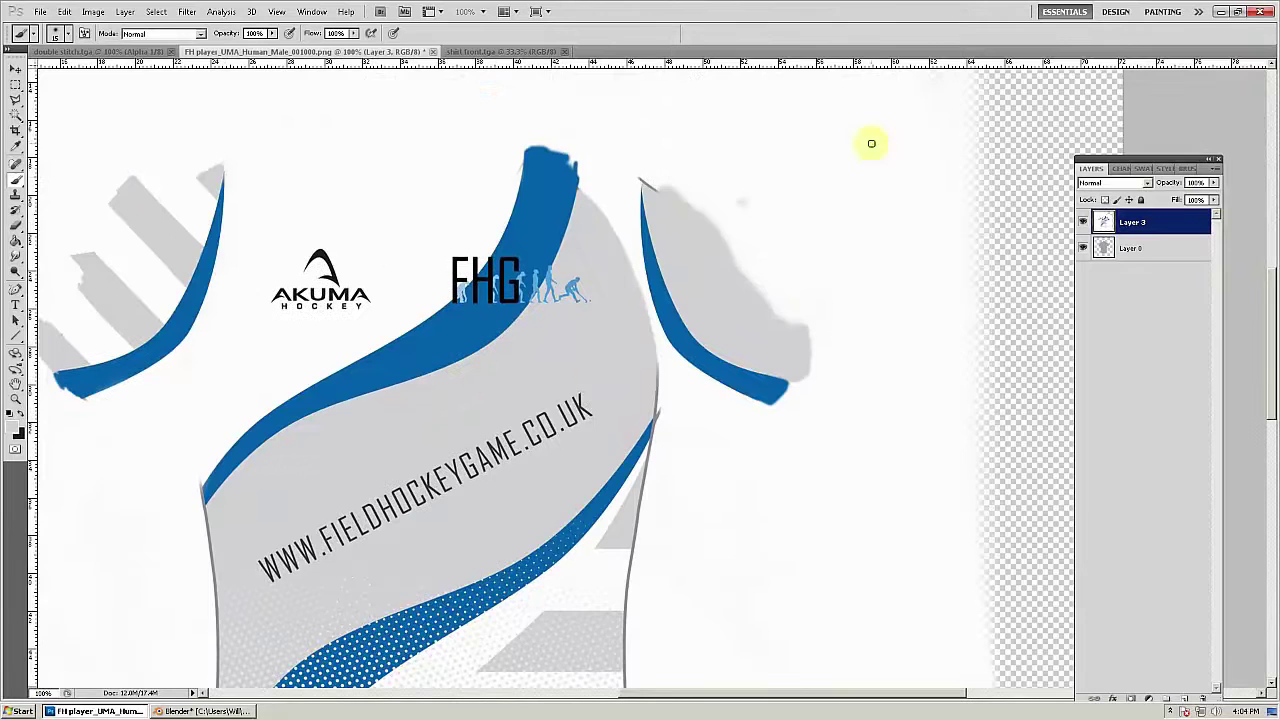
alt+click(755, 177)
click(742, 201)
Step: Lower the shirt layer's opacity to 48%, select the lower shirt body and warp it slightly to fit the captured model
drag(1214, 184, 1172, 202)
scroll(423, 306, down, 3)
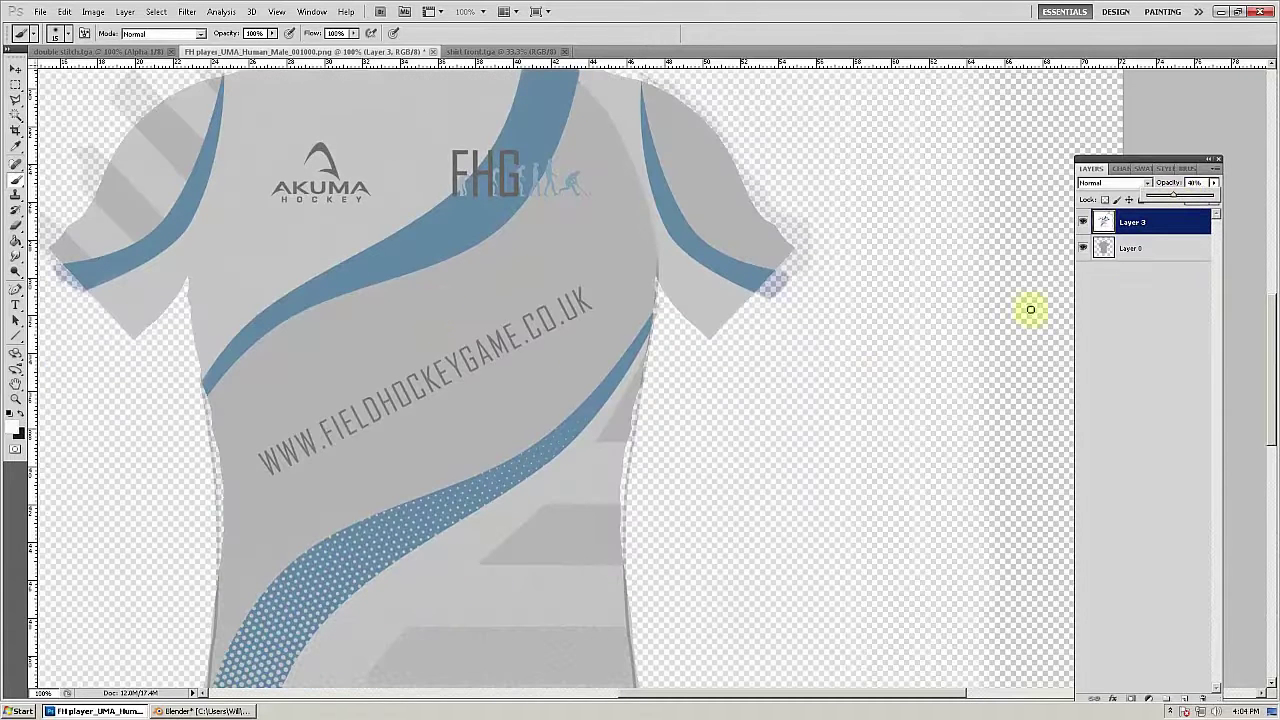
click(20, 88)
drag(796, 690, 798, 673)
key(ctrl+t)
right_click(657, 487)
click(685, 569)
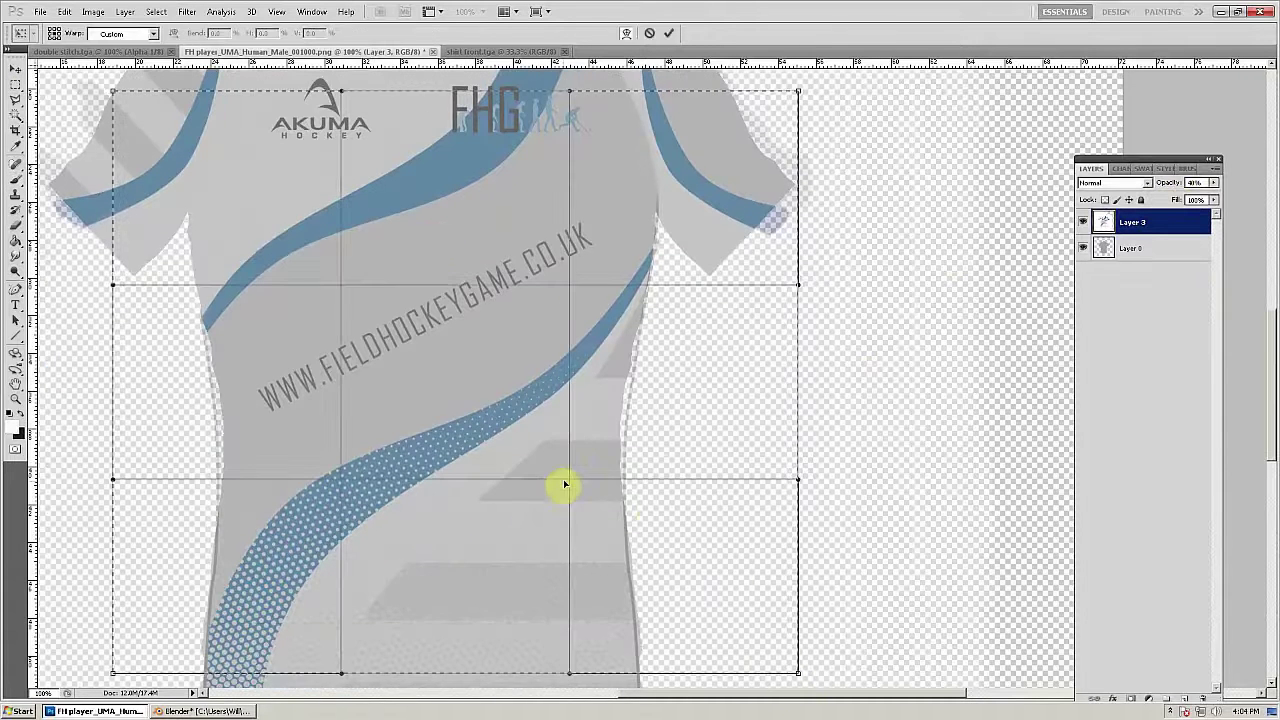
drag(565, 484, 559, 480)
click(15, 85)
click(572, 267)
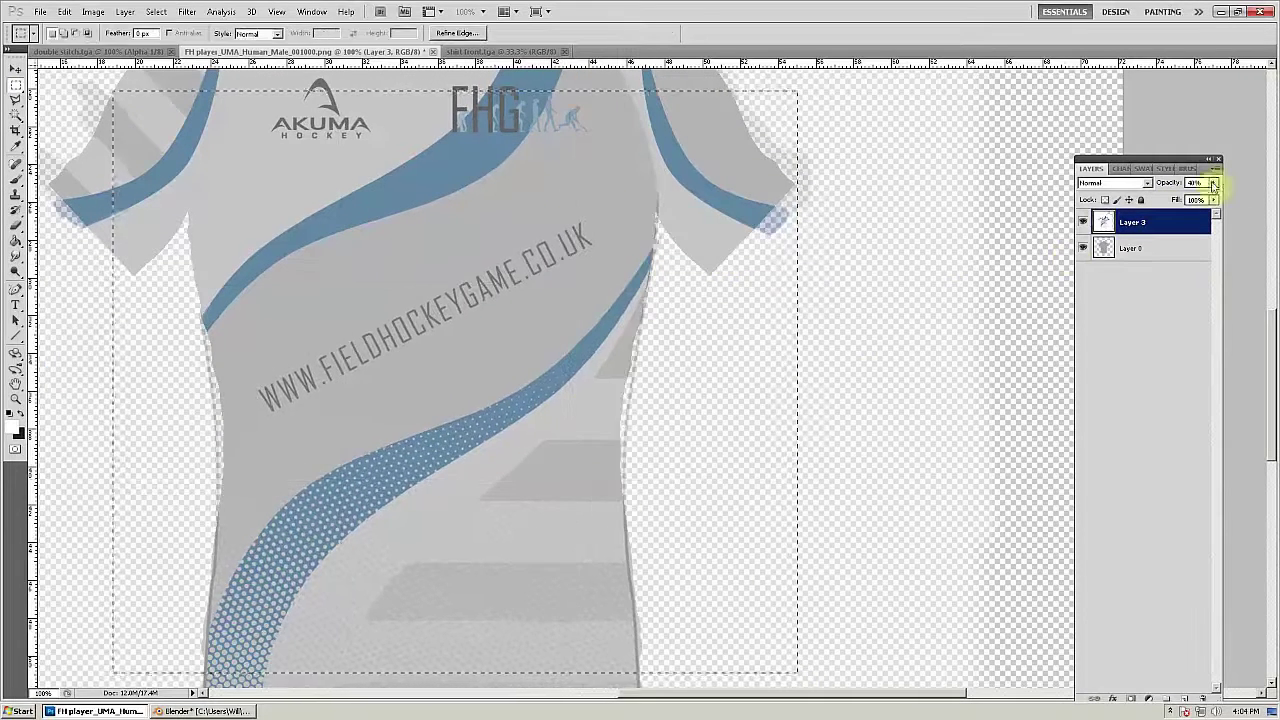
Step: Restore the shirt layer to 100% opacity, merge it with the captured model layer and save the image
drag(1214, 184, 1222, 195)
click(936, 227)
shift+click(1129, 256)
key(ctrl+e)
key(ctrl+s)
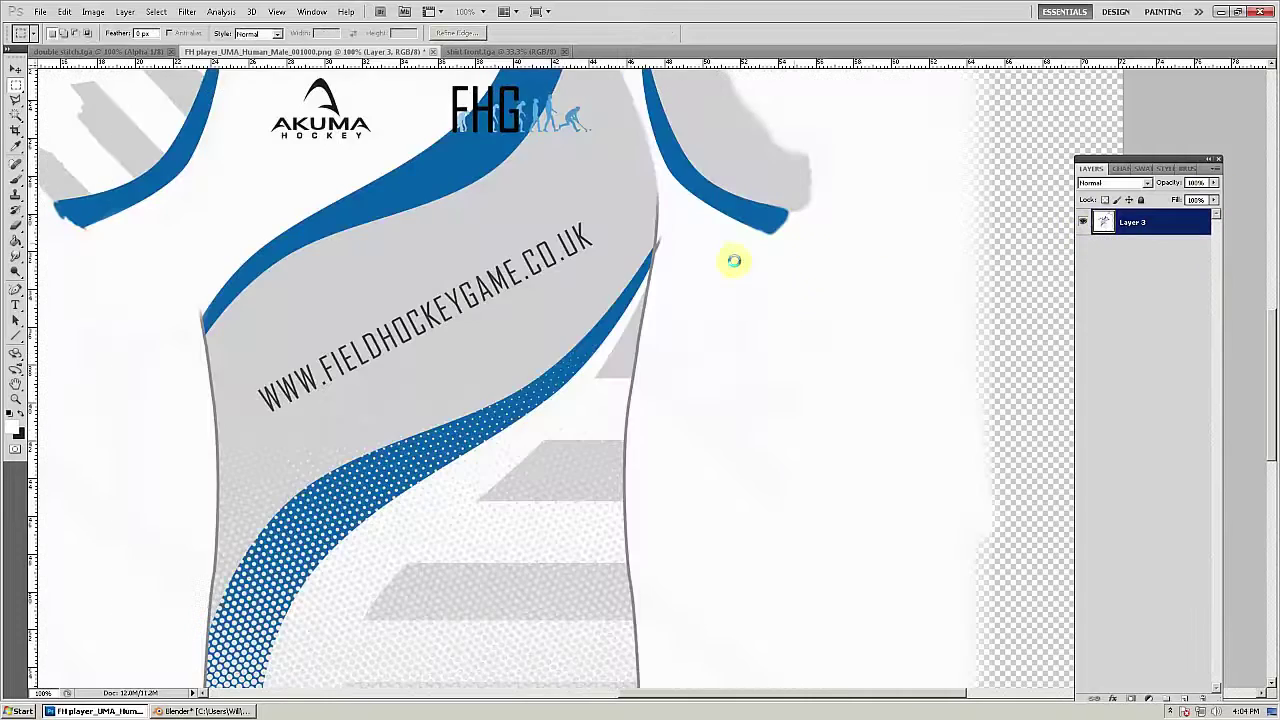
Step: Switch to Blender, apply the edited image to the shirt model and return to the front view
click(199, 712)
click(72, 484)
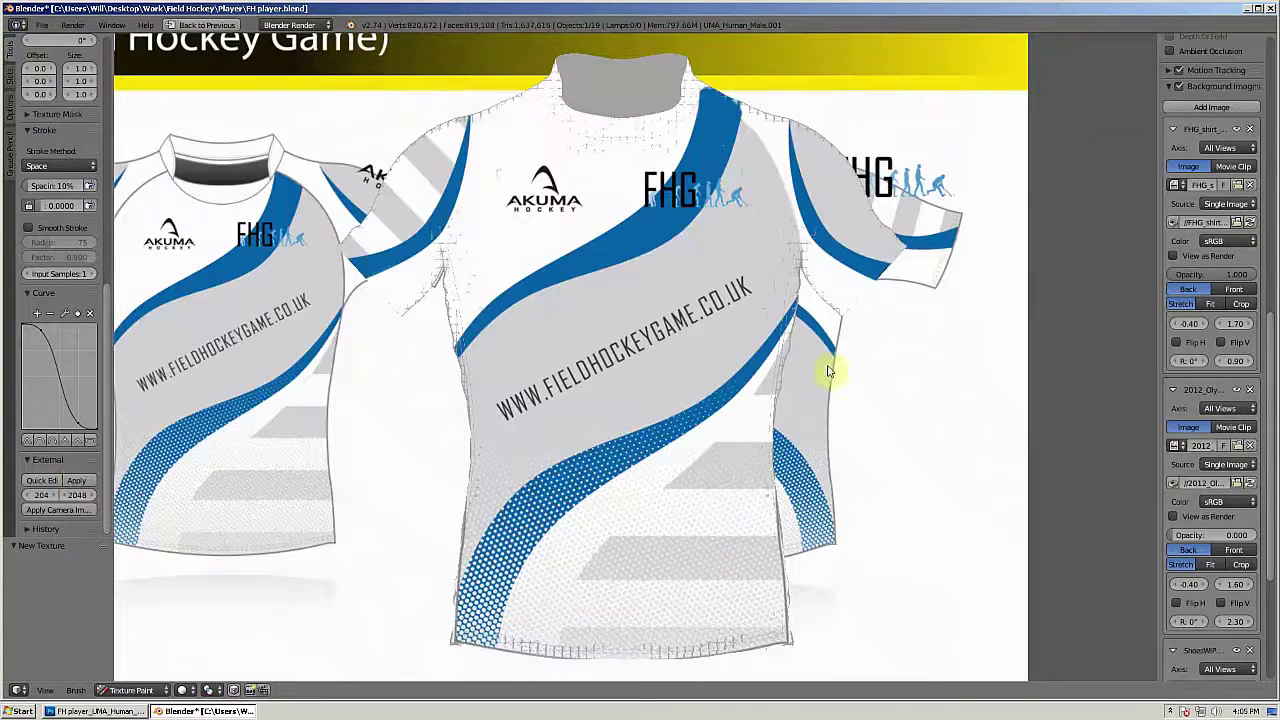
drag(828, 371, 747, 458)
key(KP_1)
Step: Examine the projected shirt artwork on the top col texture in the image editor, then restore the large 3D view
drag(1270, 320, 1271, 98)
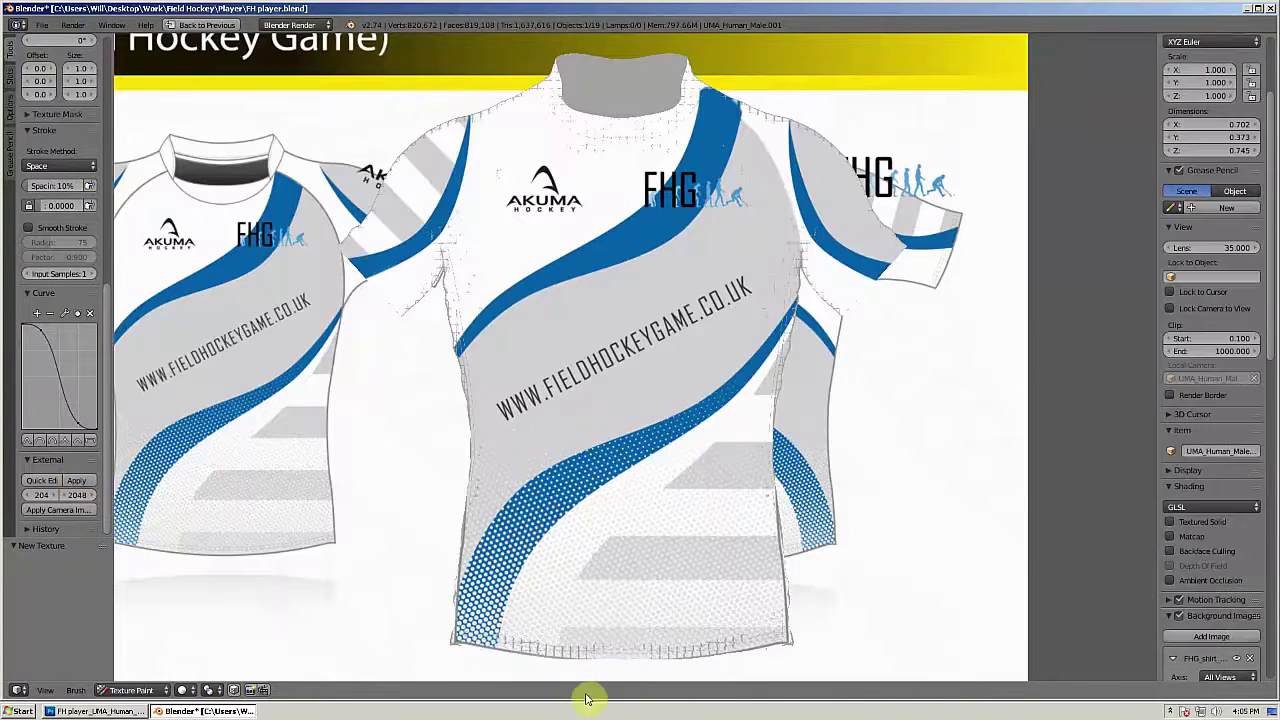
key(ctrl+Up)
drag(559, 635, 575, 229)
scroll(597, 478, up, 4)
drag(597, 480, 525, 320)
scroll(521, 340, up, 4)
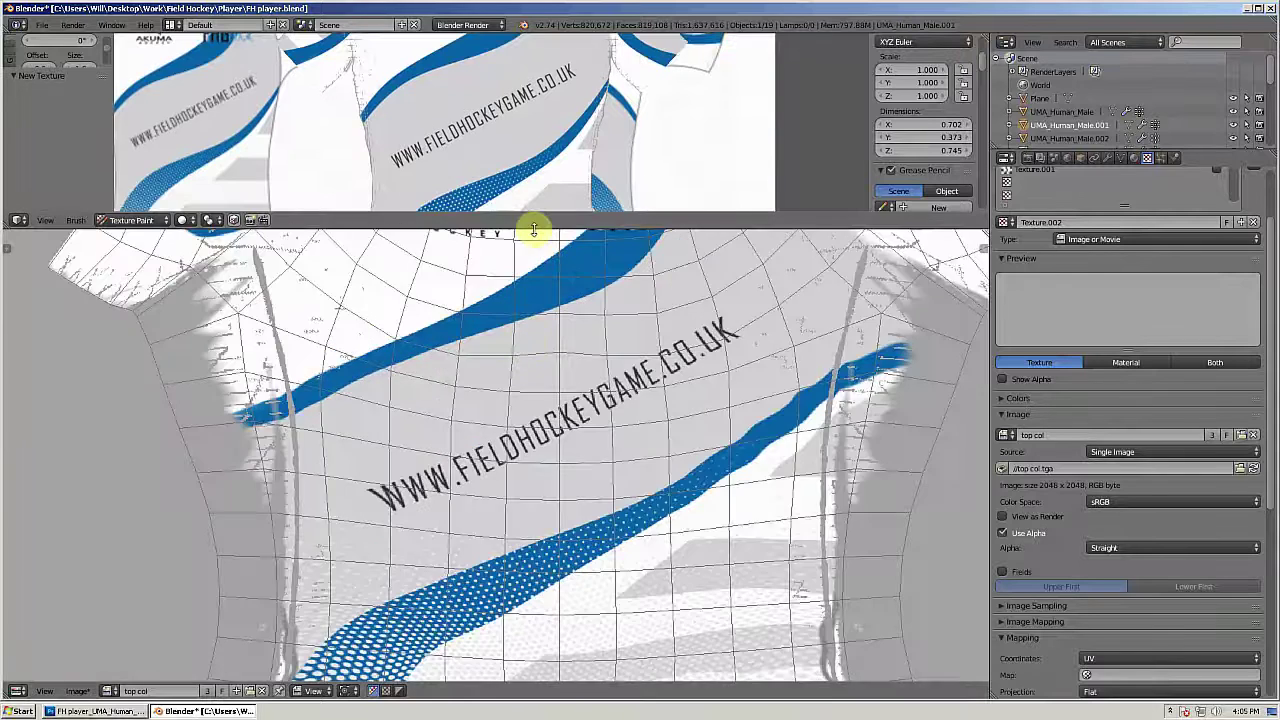
scroll(516, 363, up, 2)
scroll(516, 364, down, 4)
drag(567, 229, 551, 684)
scroll(549, 481, up, 1)
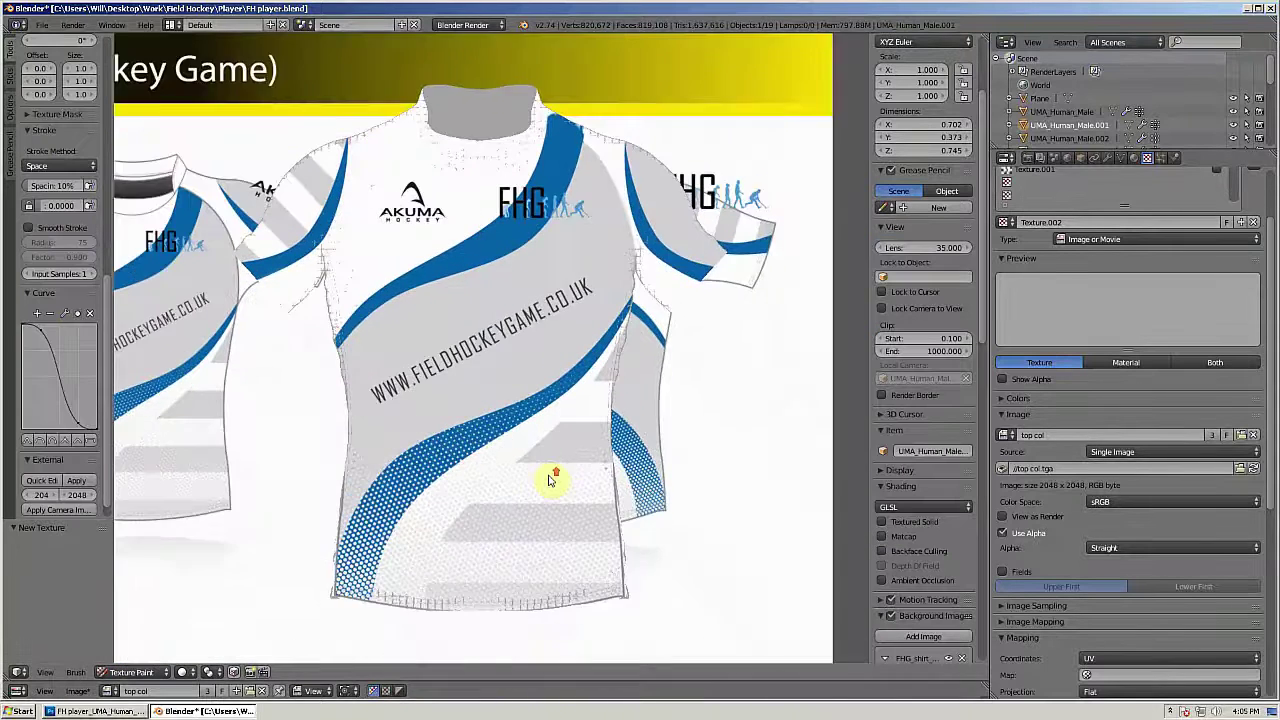
scroll(78, 478, down, 1)
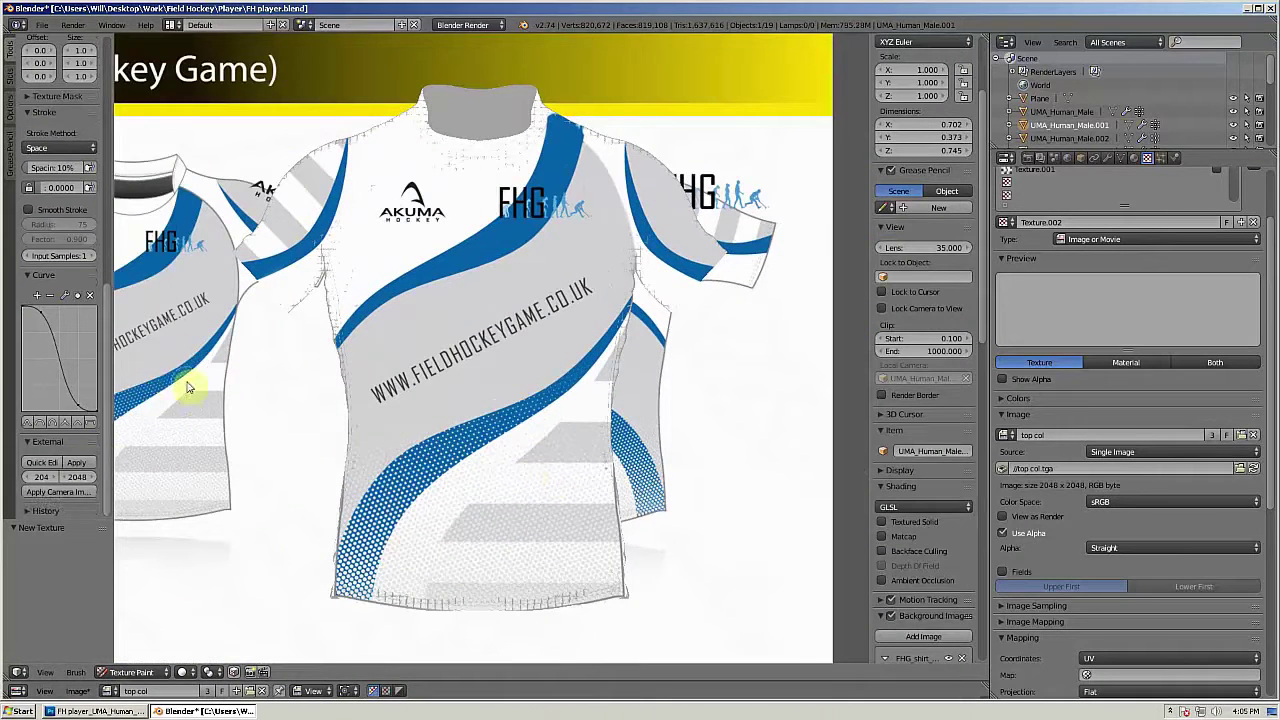
Step: Apply smooth shading to the shirt model in Object Mode and return it to Texture Paint mode
click(1107, 158)
click(132, 672)
click(130, 655)
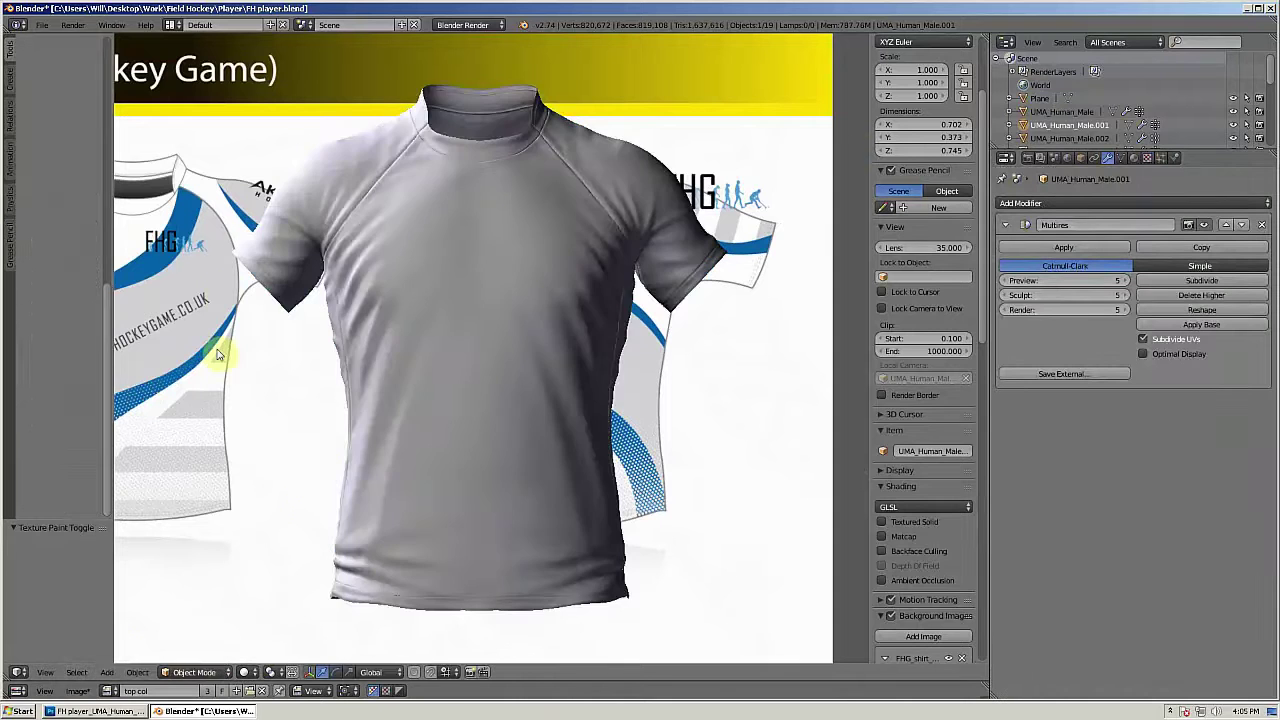
click(195, 672)
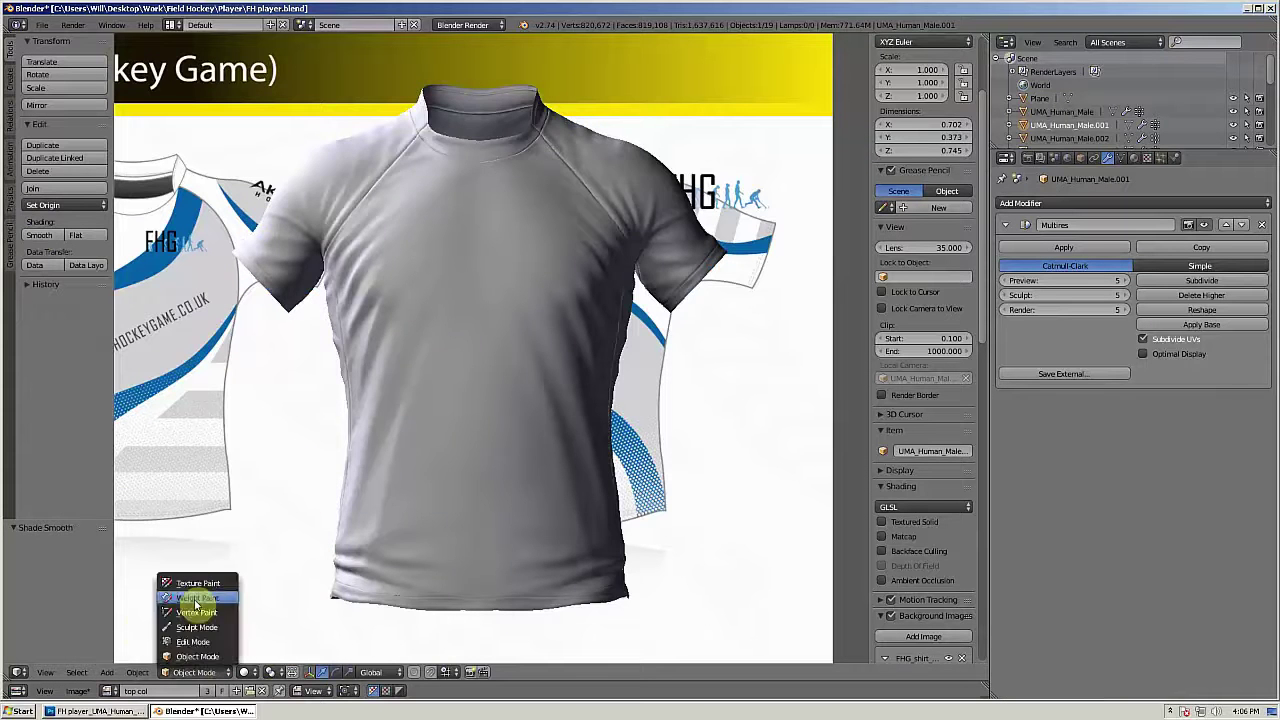
click(194, 603)
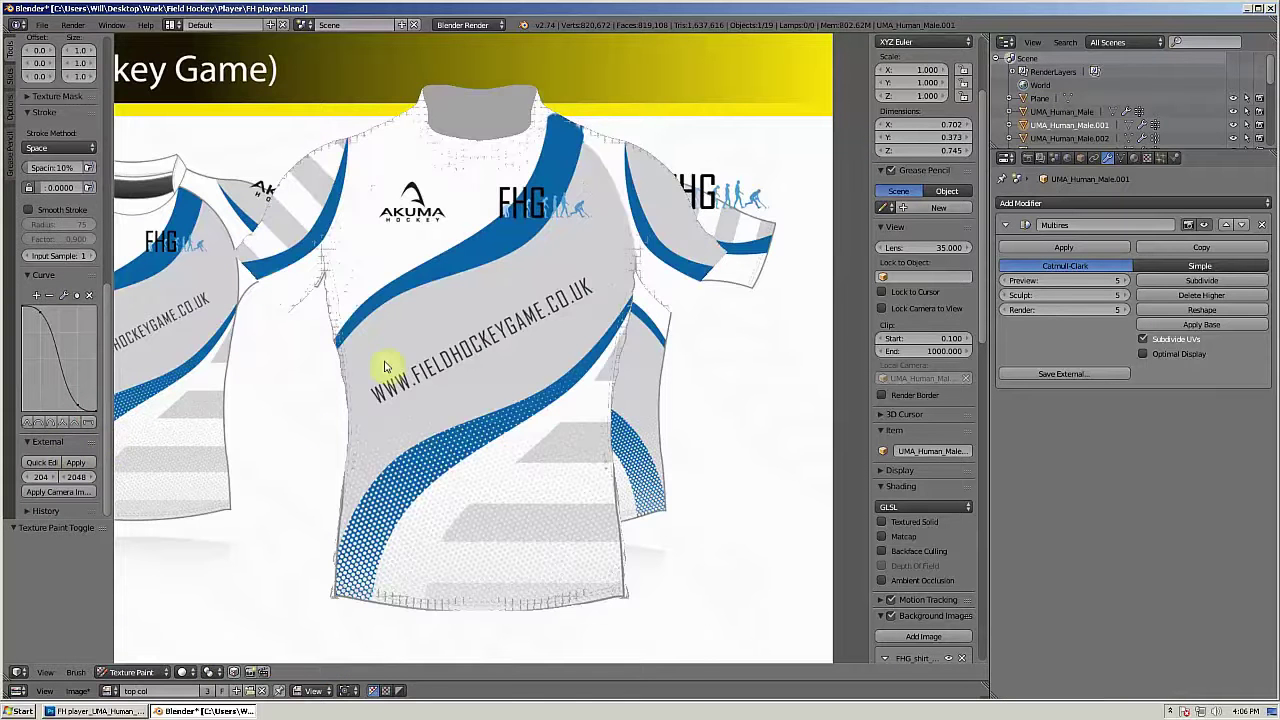
Step: Put the shirt back in Object Mode with textured display and turn off Shadeless for its Torso material
mouse_move(384, 366)
mouse_down()
mouse_move(391, 408)
mouse_move(428, 403)
mouse_move(371, 397)
mouse_move(514, 409)
mouse_move(563, 394)
mouse_move(510, 395)
mouse_move(500, 423)
mouse_move(549, 406)
mouse_move(560, 430)
mouse_move(588, 407)
mouse_move(522, 404)
mouse_up()
scroll(563, 394, down, 4)
scroll(375, 460, up, 2)
click(134, 672)
click(140, 657)
scroll(560, 435, down, 3)
key(alt+z)
click(1133, 158)
click(1137, 542)
Step: Add a sun lamp to the scene and rotate it to light the shirt
scroll(672, 370, down, 3)
key(shift+a)
click(694, 491)
key(r)
click(733, 311)
Step: Show the shirt's UV layout over the top col texture, return to Texture Paint mode and save the image
scroll(500, 420, up, 6)
scroll(534, 429, up, 3)
right_click(546, 400)
key(Tab)
drag(543, 681, 520, 431)
click(185, 423)
click(193, 334)
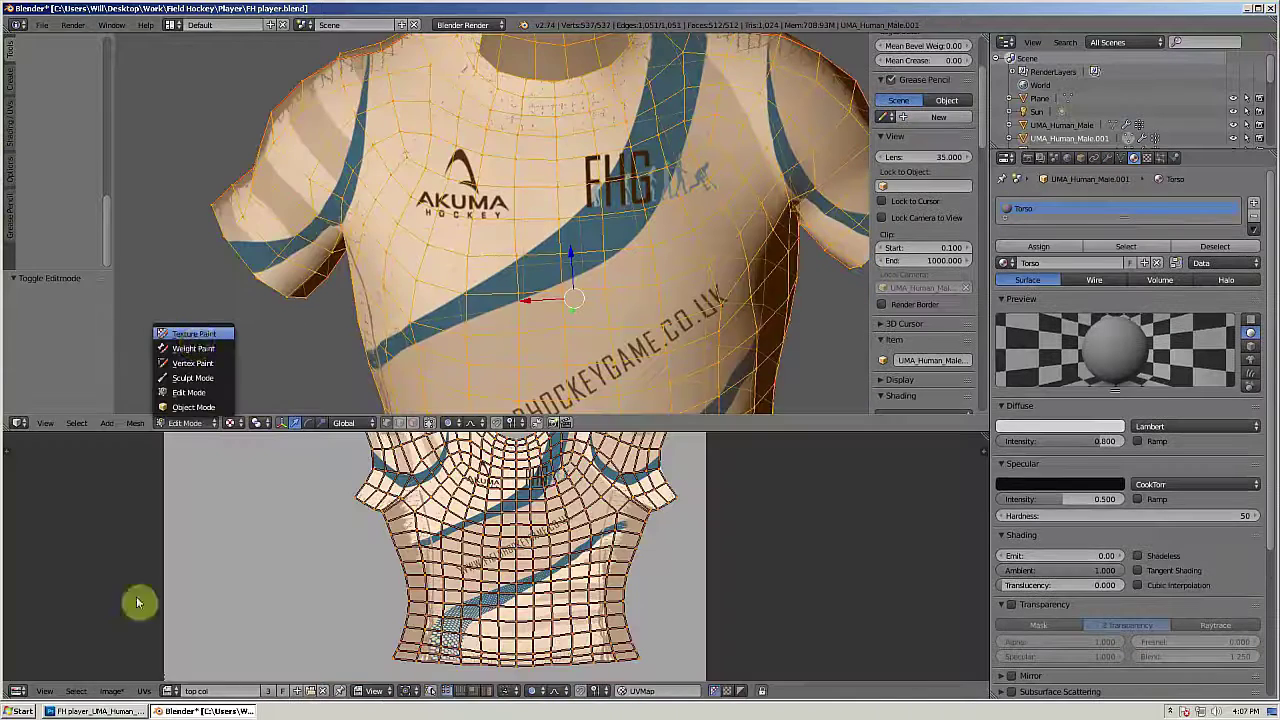
click(76, 691)
click(103, 599)
drag(442, 431, 417, 711)
Step: Choose the texture drawing brush and set the enlarged image editor to Paint mode
drag(420, 400, 500, 390)
scroll(460, 400, up, 3)
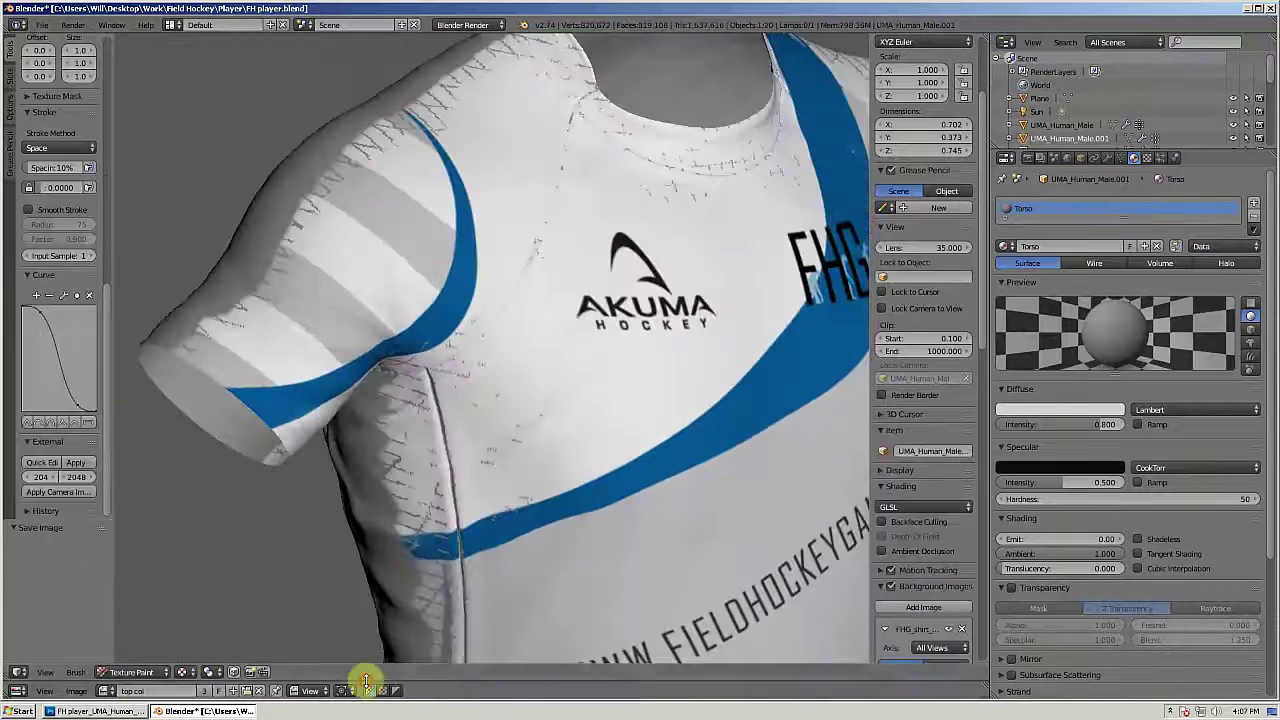
drag(366, 681, 350, 514)
scroll(90, 177, up, 10)
click(57, 88)
click(311, 691)
click(318, 656)
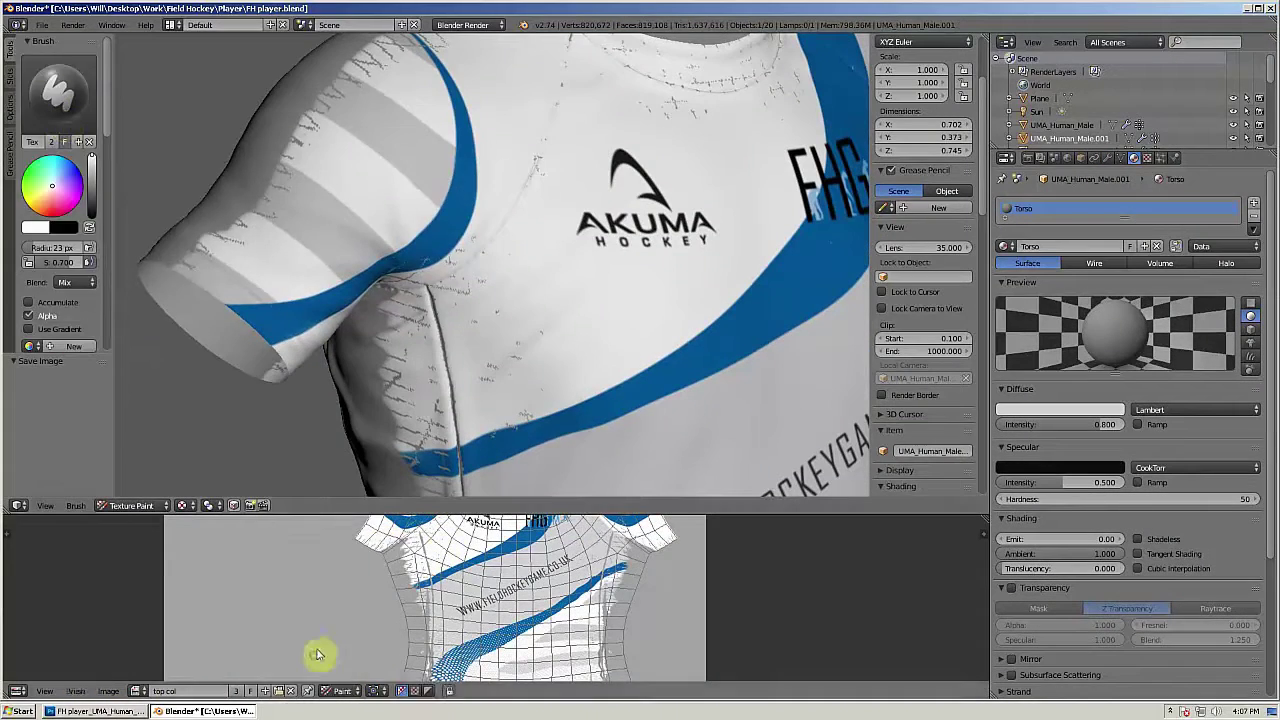
Step: Sample the shirt's white, set the brush radius to 38 px and strength to 1.000, and paint out the underarm artifacts
key(s)
click(440, 542)
key(f)
click(510, 358)
drag(514, 366, 490, 367)
drag(58, 291, 82, 291)
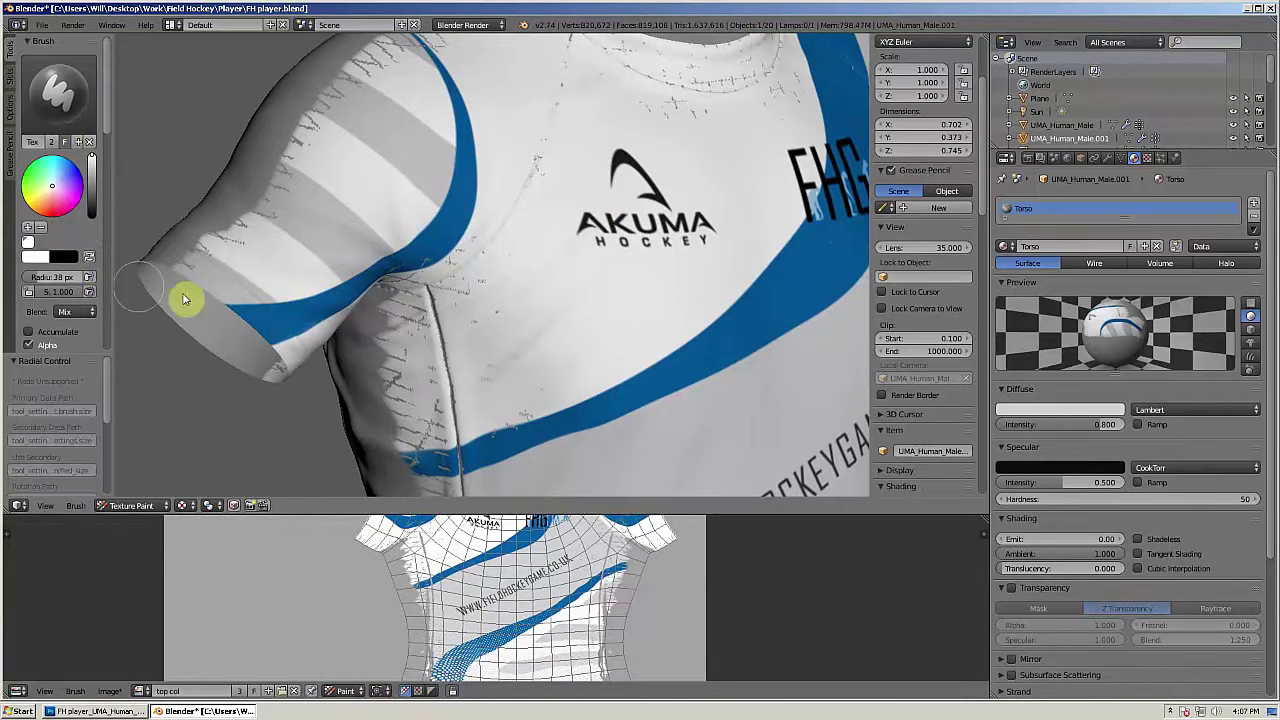
drag(428, 302, 434, 408)
scroll(523, 283, up, 5)
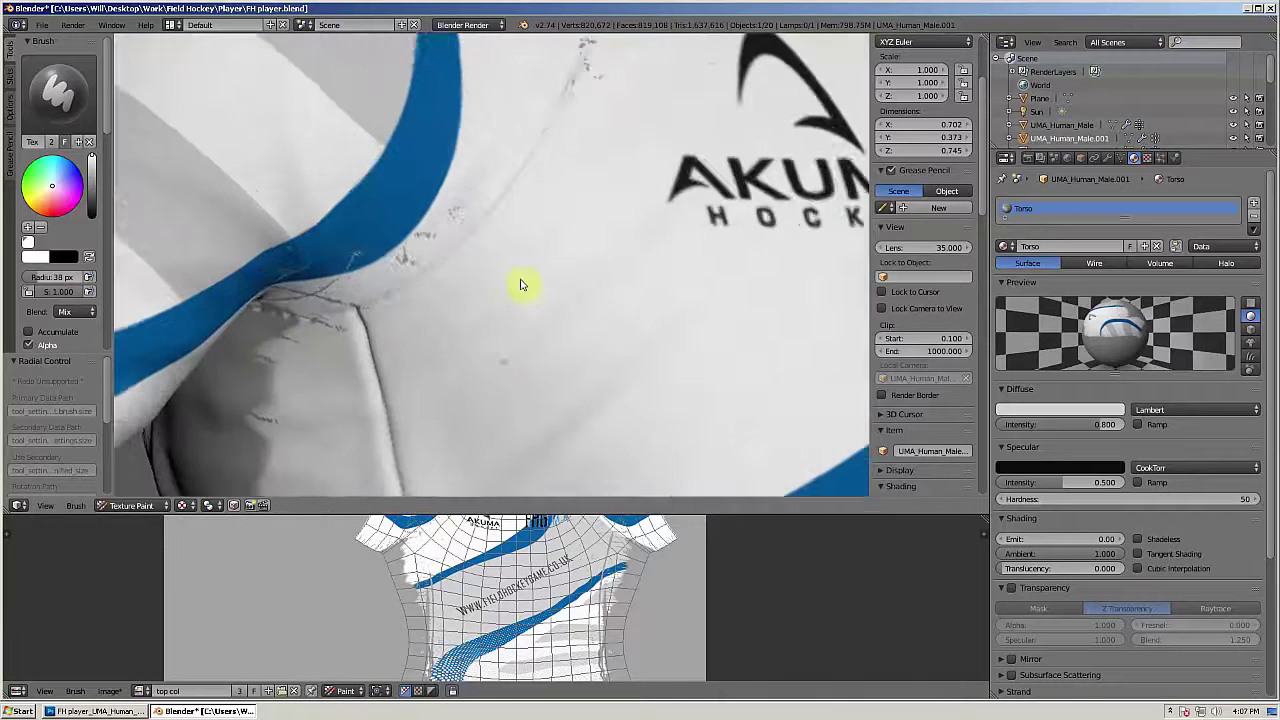
Step: Reduce the brush radius to 16 px and paint sampled blue over the stray marks on the upper stripe near the side seam
key(bracketleft)
key(bracketleft)
key(bracketleft)
key(bracketleft)
key(bracketleft)
key(bracketleft)
key(bracketleft)
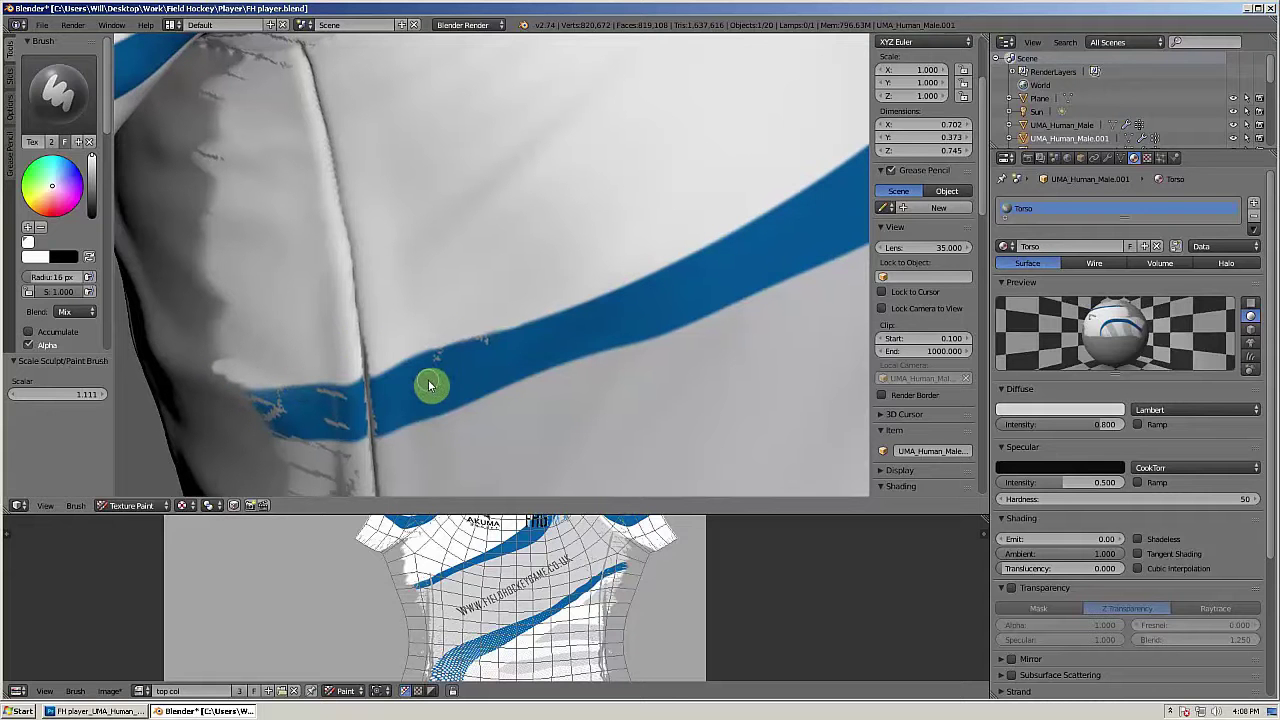
key(s)
drag(480, 347, 525, 376)
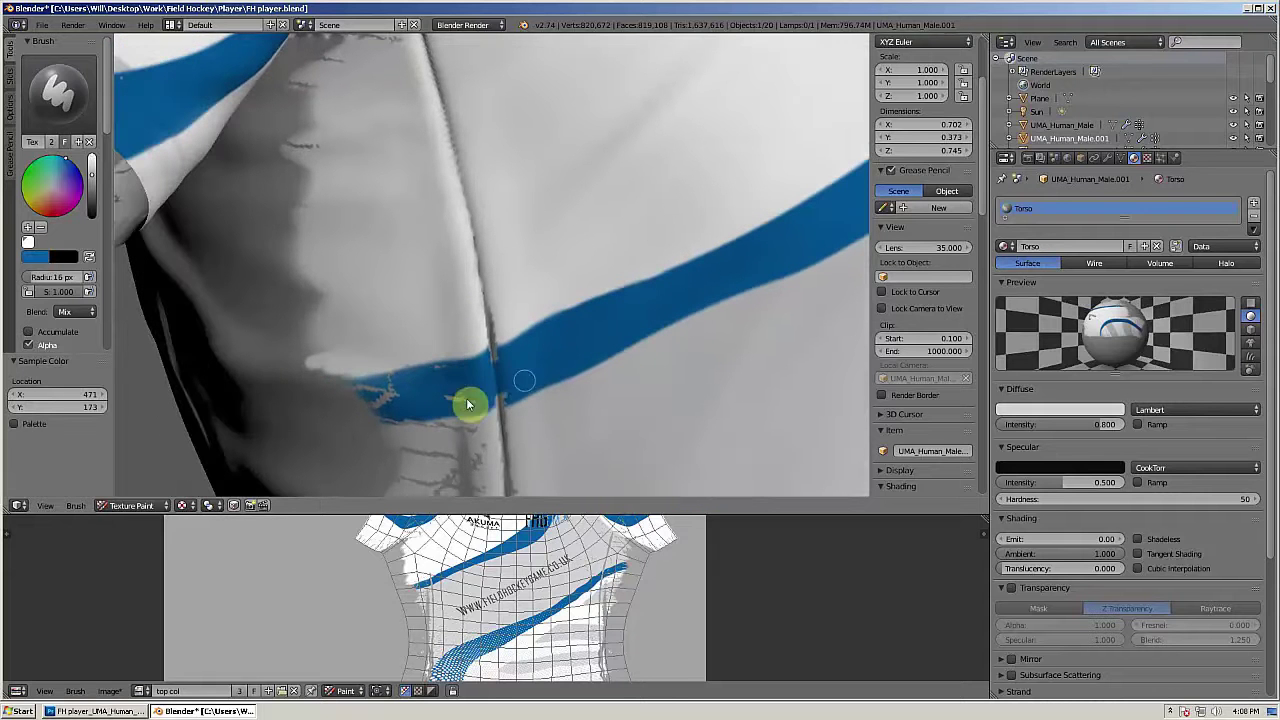
Step: Clean up the side seam with sampled white and repair the end of the upper stripe with sampled blue
key(s)
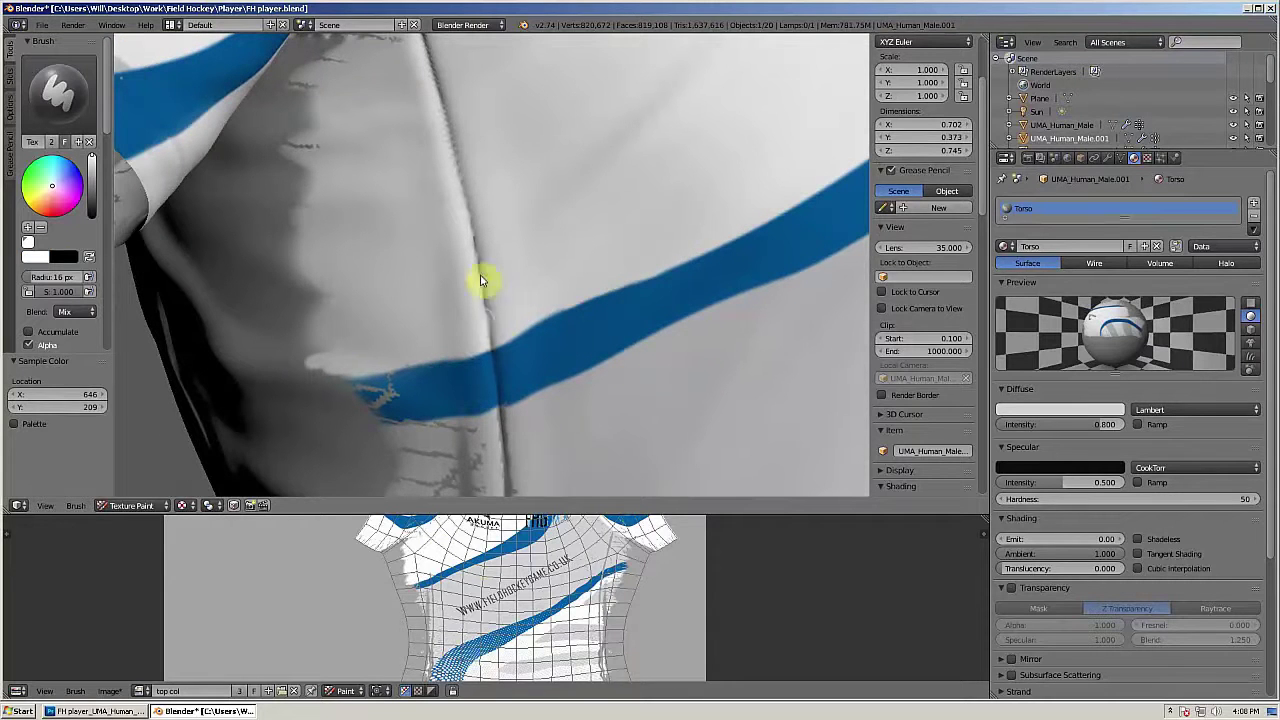
mouse_move(481, 281)
mouse_down()
mouse_move(500, 263)
mouse_move(488, 268)
mouse_up()
key(s)
drag(381, 344, 412, 345)
scroll(512, 327, down, 5)
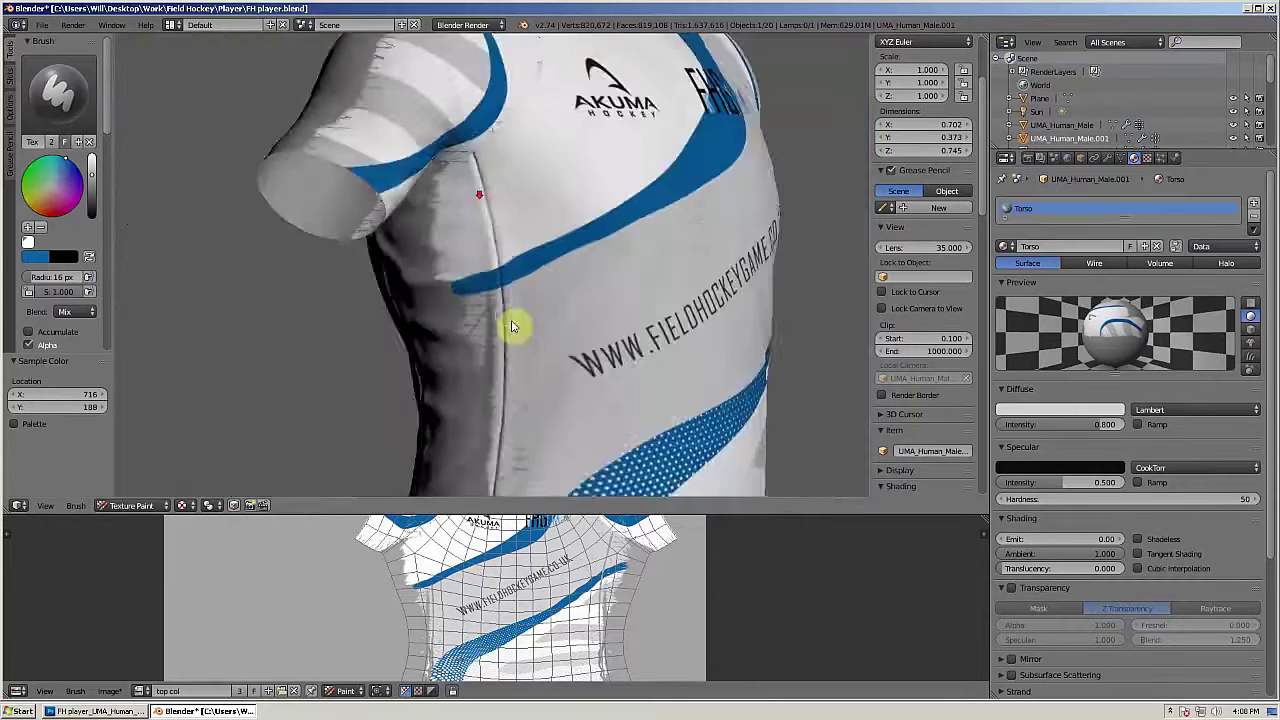
Step: Sample the light grey and paint over the stray marks along the side seam beside the dotted stripe
scroll(512, 327, down, 5)
mouse_move(512, 327)
mouse_down()
mouse_move(457, 294)
mouse_move(540, 240)
mouse_up()
scroll(540, 240, up, 12)
key(s)
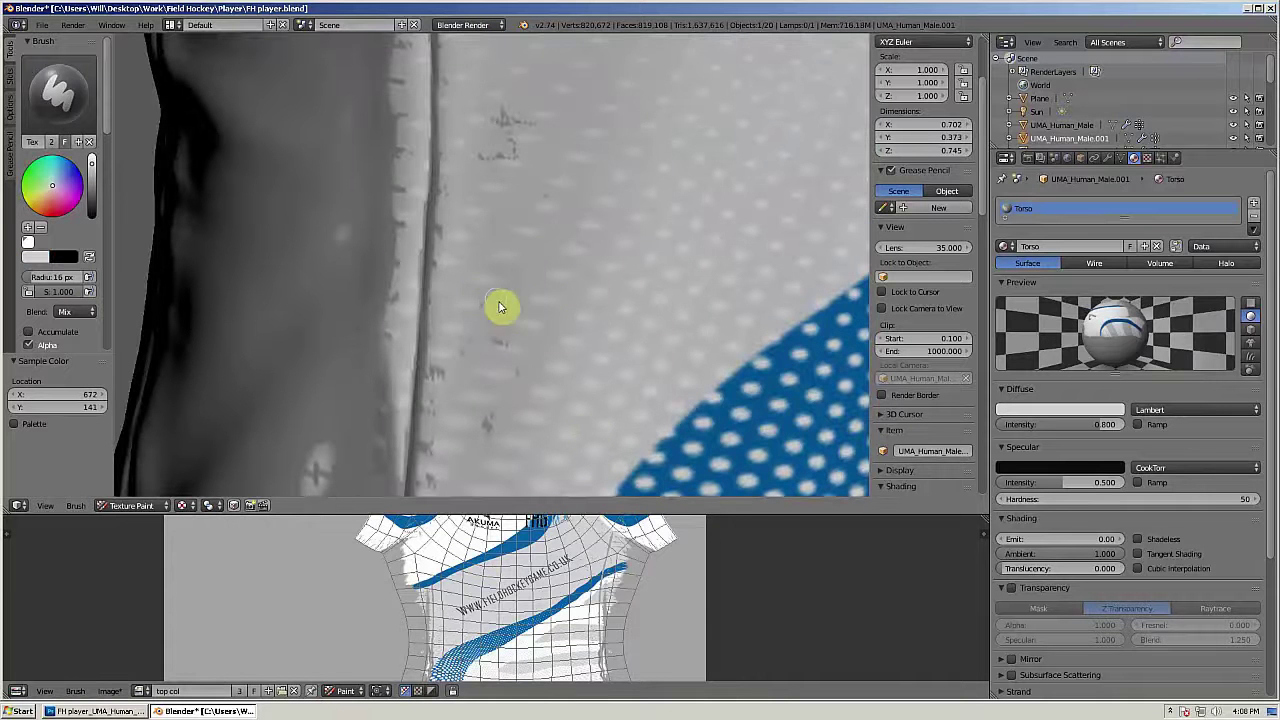
drag(500, 420, 557, 330)
mouse_move(580, 440)
mouse_down()
mouse_move(613, 351)
mouse_move(574, 277)
mouse_up()
drag(568, 362, 614, 102)
mouse_move(612, 149)
mouse_down()
mouse_move(549, 320)
mouse_move(549, 202)
mouse_up()
drag(562, 60, 553, 206)
drag(530, 408, 538, 193)
mouse_move(599, 281)
mouse_down()
mouse_move(633, 312)
mouse_move(604, 322)
mouse_up()
Step: Resample the grey and paint out the leftover mark beside the dotted blue stripe
scroll(636, 373, down, 10)
drag(588, 277, 585, 228)
scroll(543, 370, up, 11)
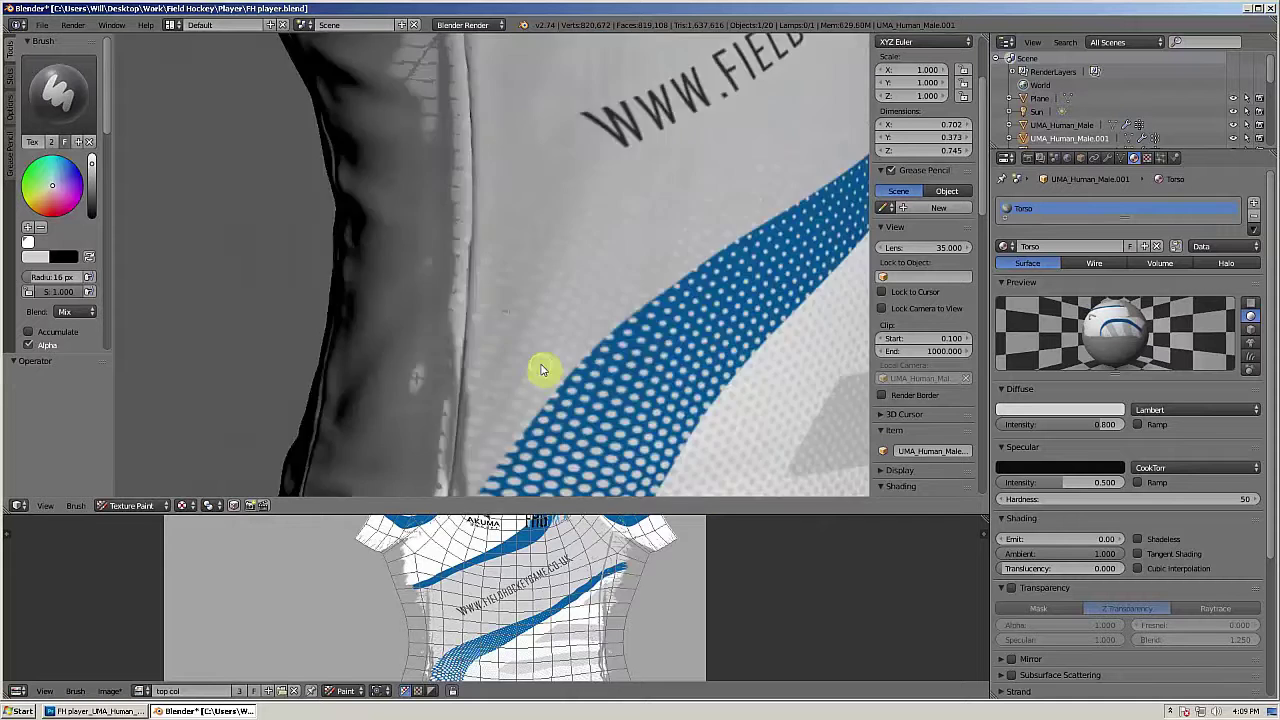
key(s)
click(532, 385)
scroll(700, 370, down, 5)
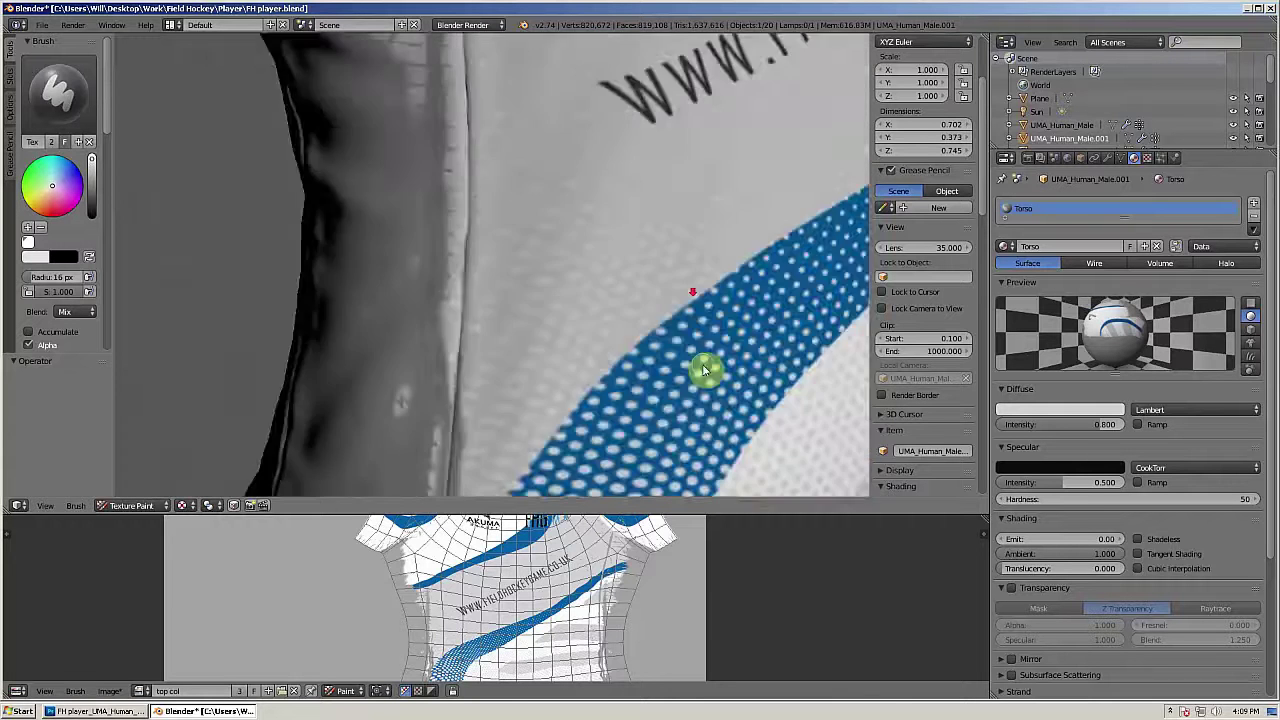
Step: Inspect the artifacts along the shirt's hem and switch to the Clone brush
scroll(565, 247, up, 6)
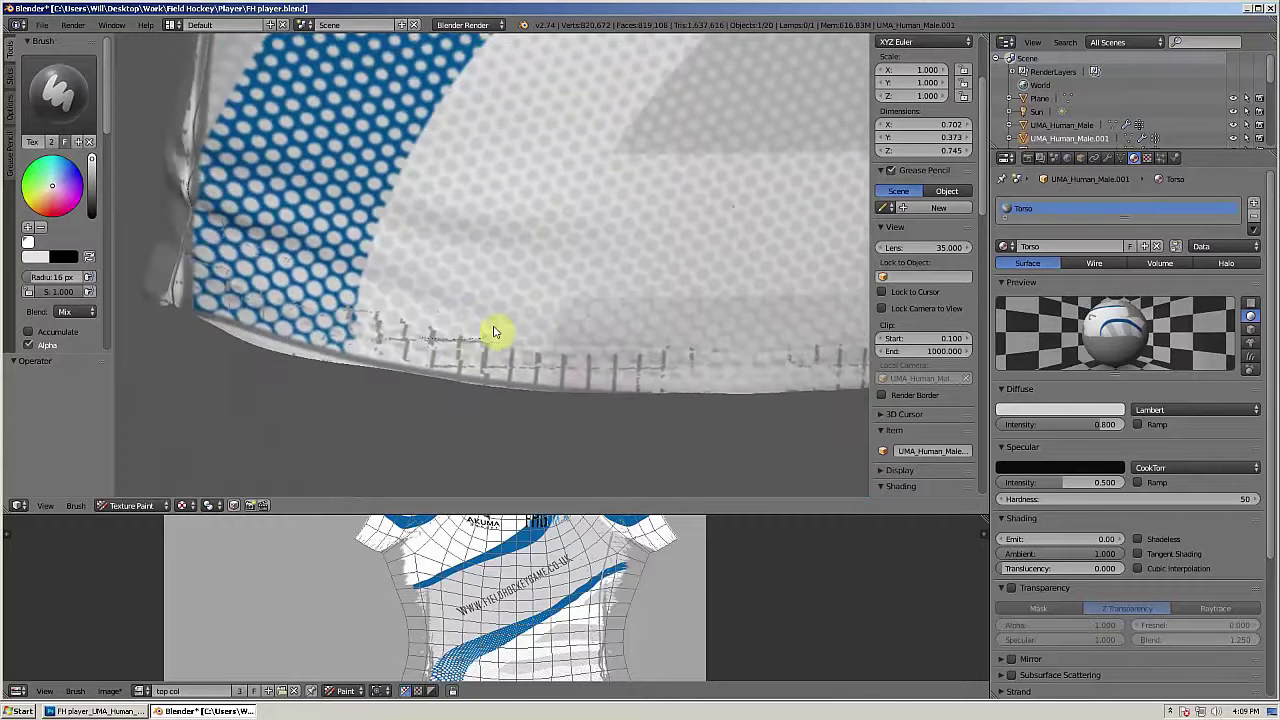
scroll(534, 323, down, 5)
scroll(527, 320, up, 3)
scroll(526, 320, down, 2)
scroll(516, 338, up, 7)
click(62, 95)
click(224, 228)
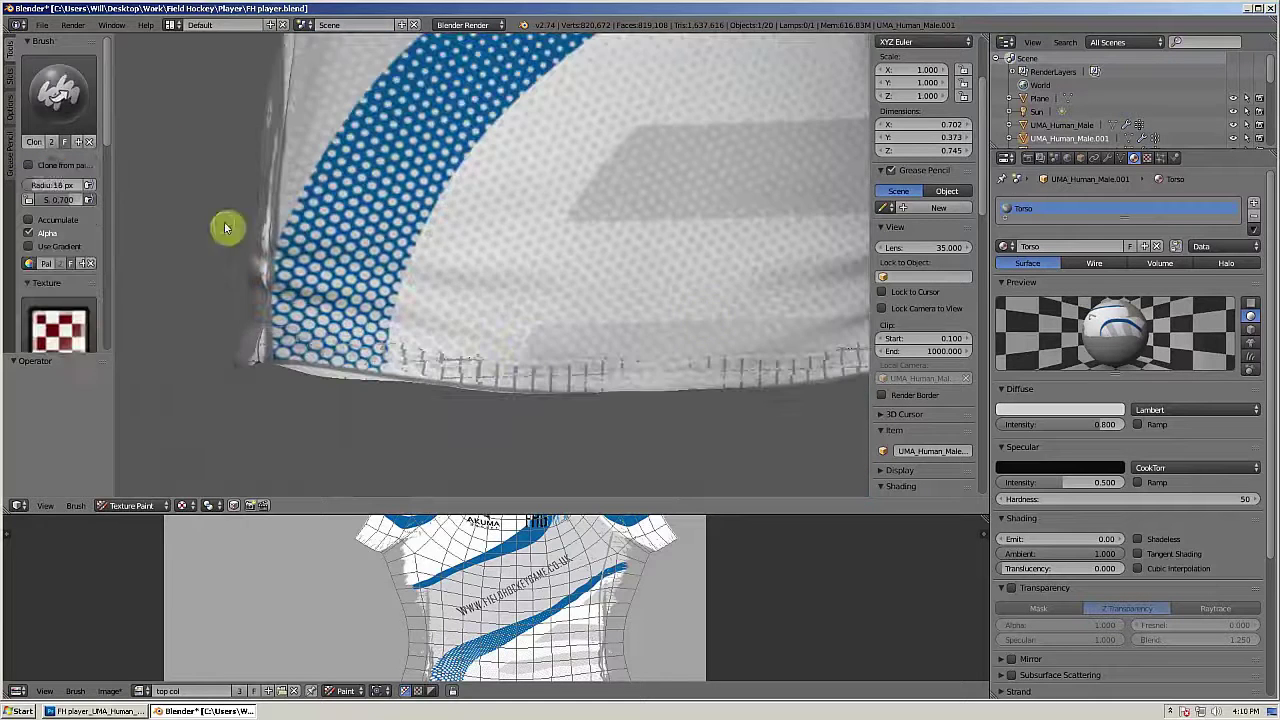
Step: Switch to Photoshop, open top col.tga from the Player folder and show its lower shirt area at 100%
click(95, 711)
click(40, 11)
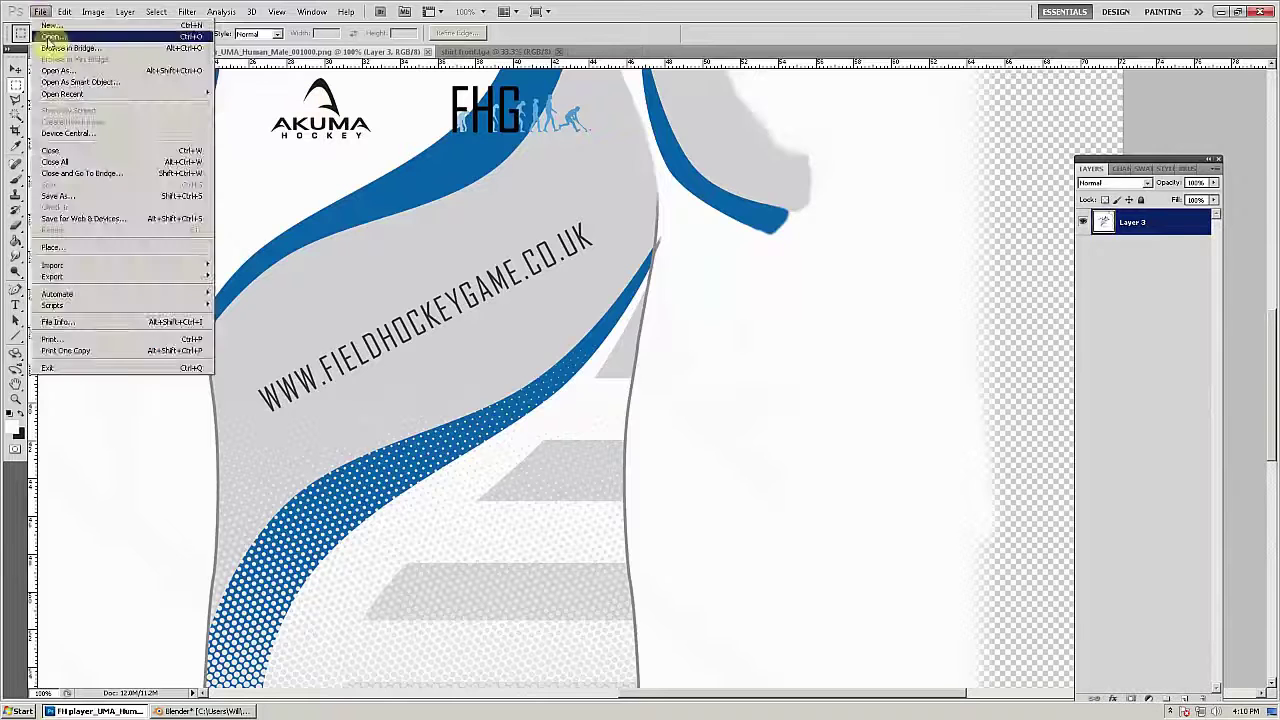
click(50, 44)
click(866, 130)
scroll(1052, 284, down, 3)
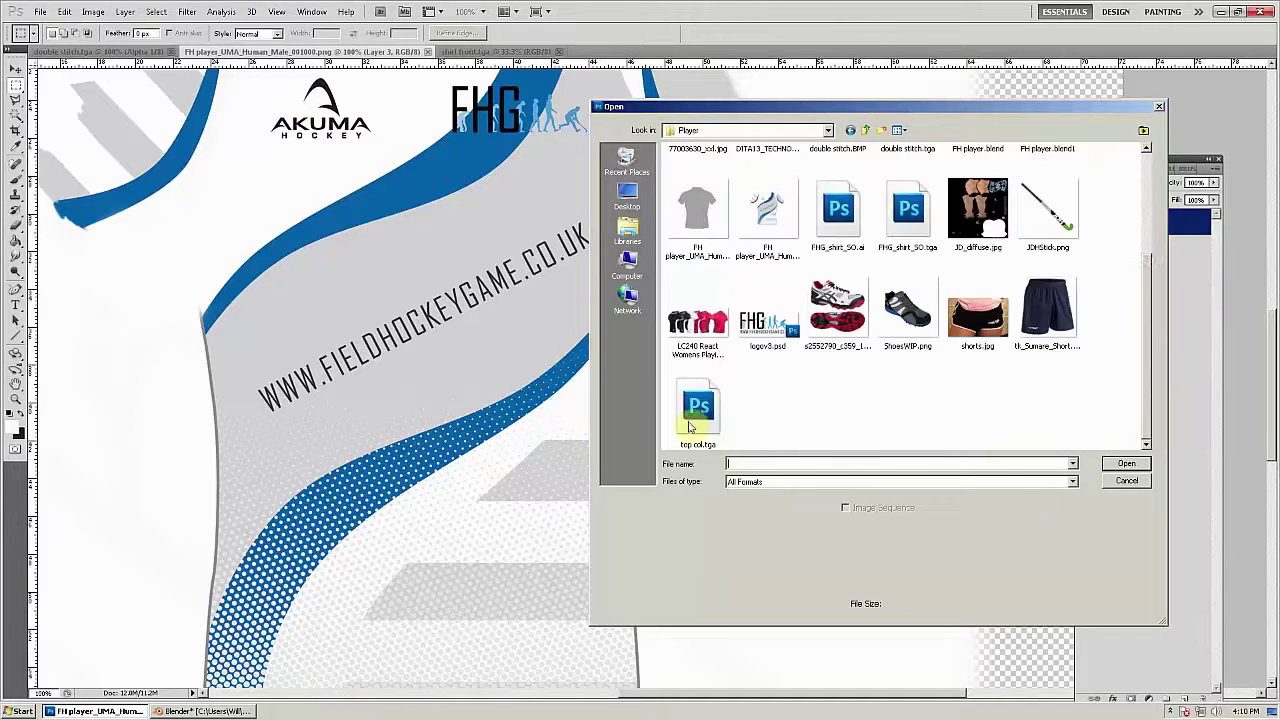
double_click(696, 408)
text(100)
key(Return)
scroll(771, 614, down, 5)
drag(722, 693, 743, 703)
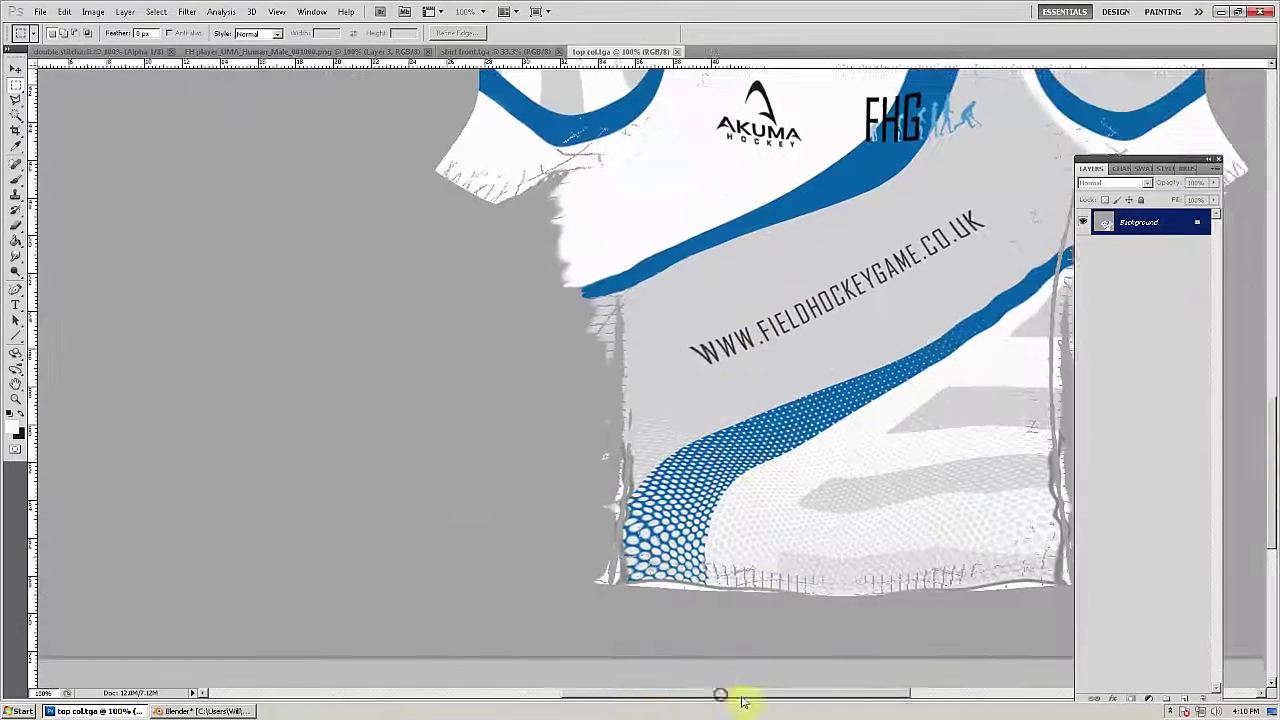
Step: Check the shirt's Multires settings in Blender, then return to Photoshop and show the hem at 200%
click(203, 711)
click(1108, 160)
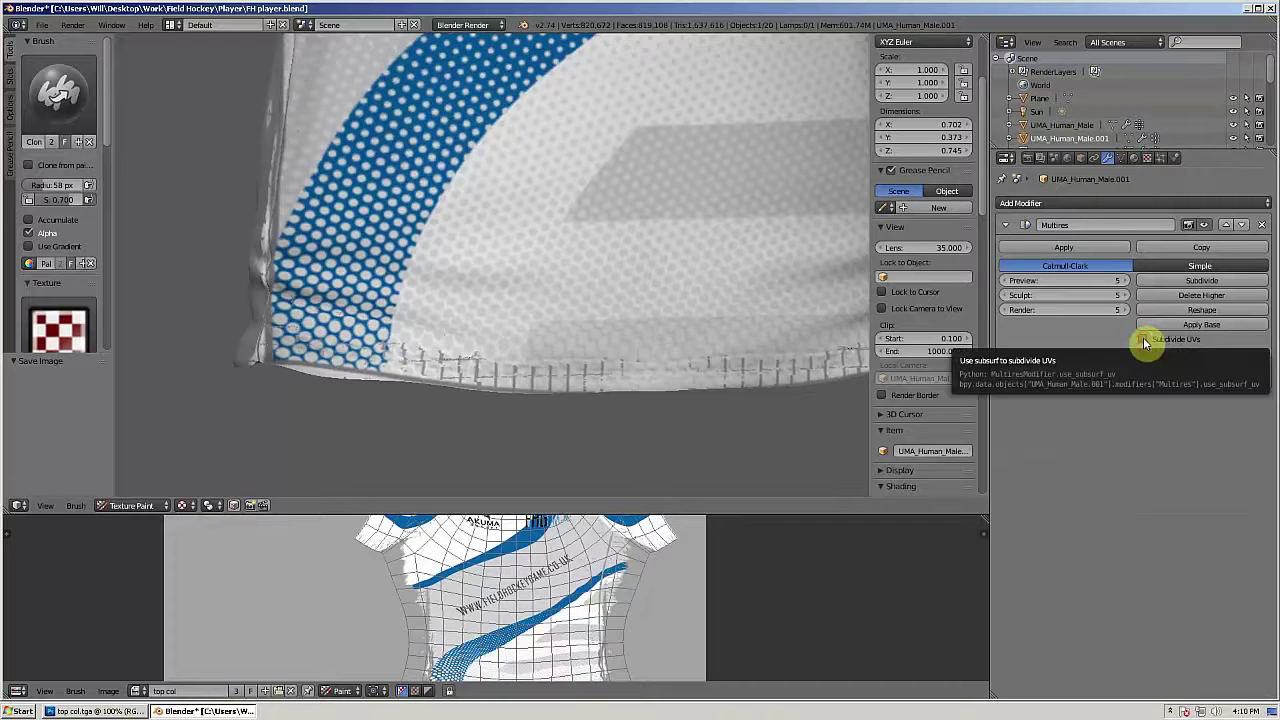
click(62, 712)
key(Return)
scroll(480, 625, down, 3)
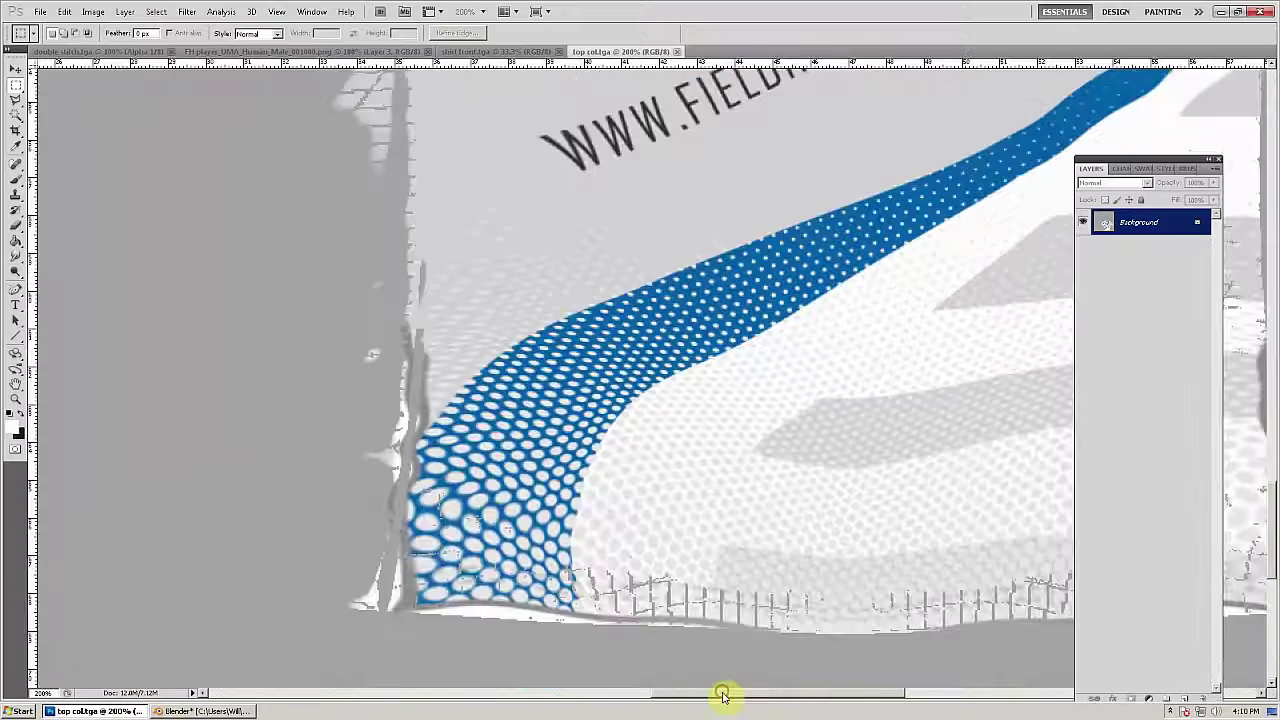
drag(723, 694, 799, 695)
Step: Lasso the dotted area above the hem, copy it to a new layer, shift it, then hide that layer and select Background
click(15, 101)
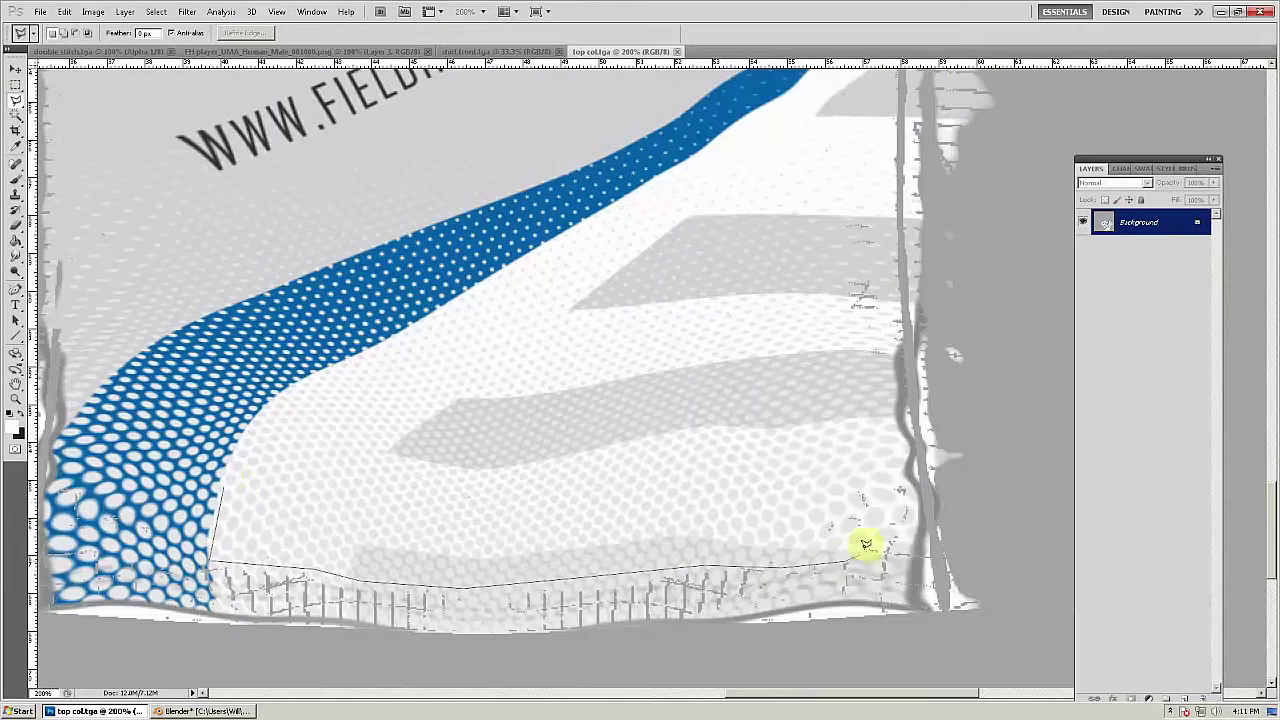
click(223, 488)
key(ctrl+j)
mouse_move(553, 568)
mouse_down()
mouse_move(560, 617)
mouse_move(557, 520)
mouse_up()
click(1082, 222)
click(1139, 248)
Step: Add Layer 2 above Background and use the Clone Stamp, sampling All Layers, to cover the hem artifacts
key(ctrl+shift+n)
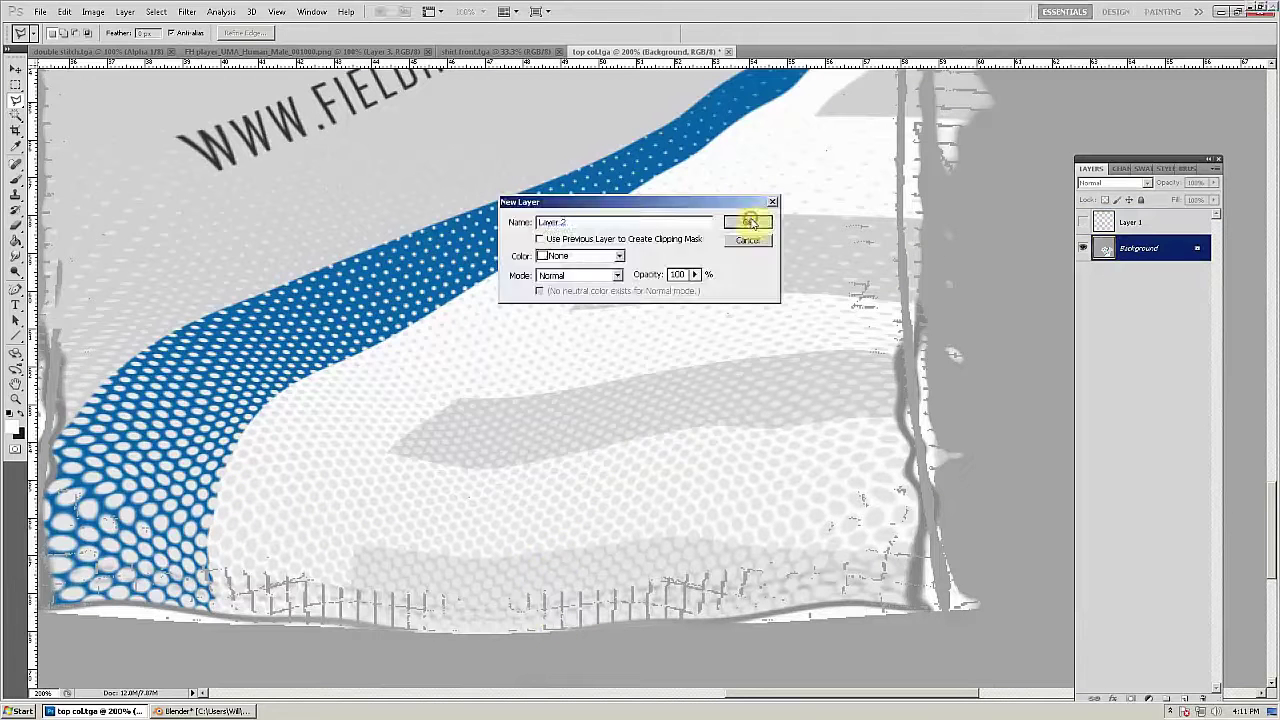
click(749, 220)
key(s)
click(470, 34)
click(461, 67)
click(468, 582)
key(Return)
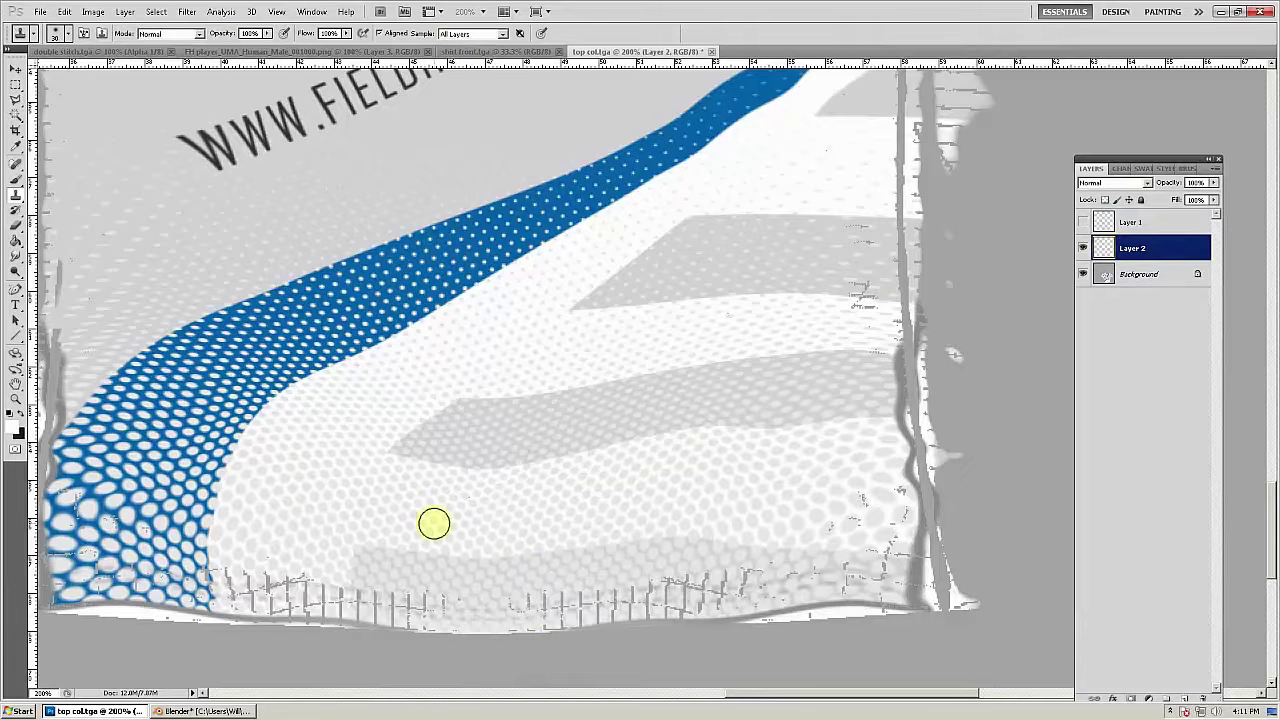
click(407, 598)
click(618, 286)
Step: Switch to Blender, put the shirt in Object Mode and view it from the front
click(204, 711)
scroll(523, 300, down, 7)
click(195, 506)
click(192, 490)
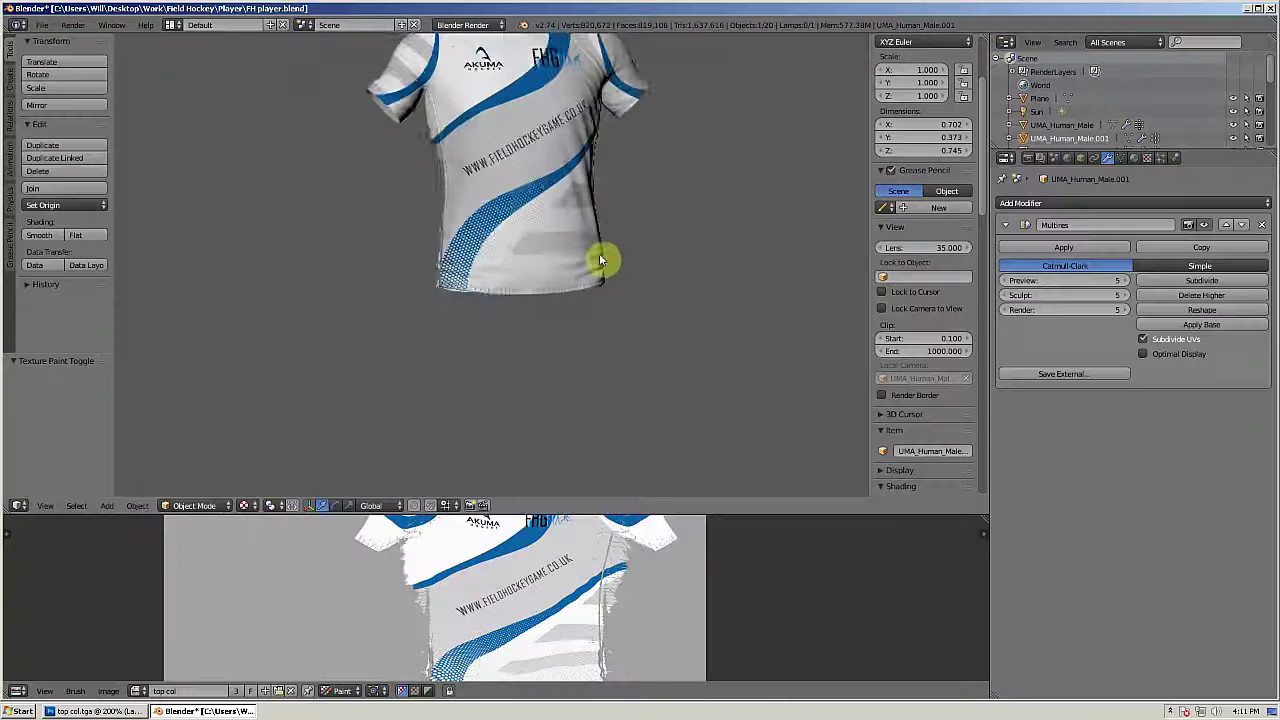
scroll(599, 256, down, 1)
key(KP_1)
key(z)
click(42, 25)
Step: Delete every model in the scene except the shirt
scroll(586, 286, down, 5)
key(z)
key(a)
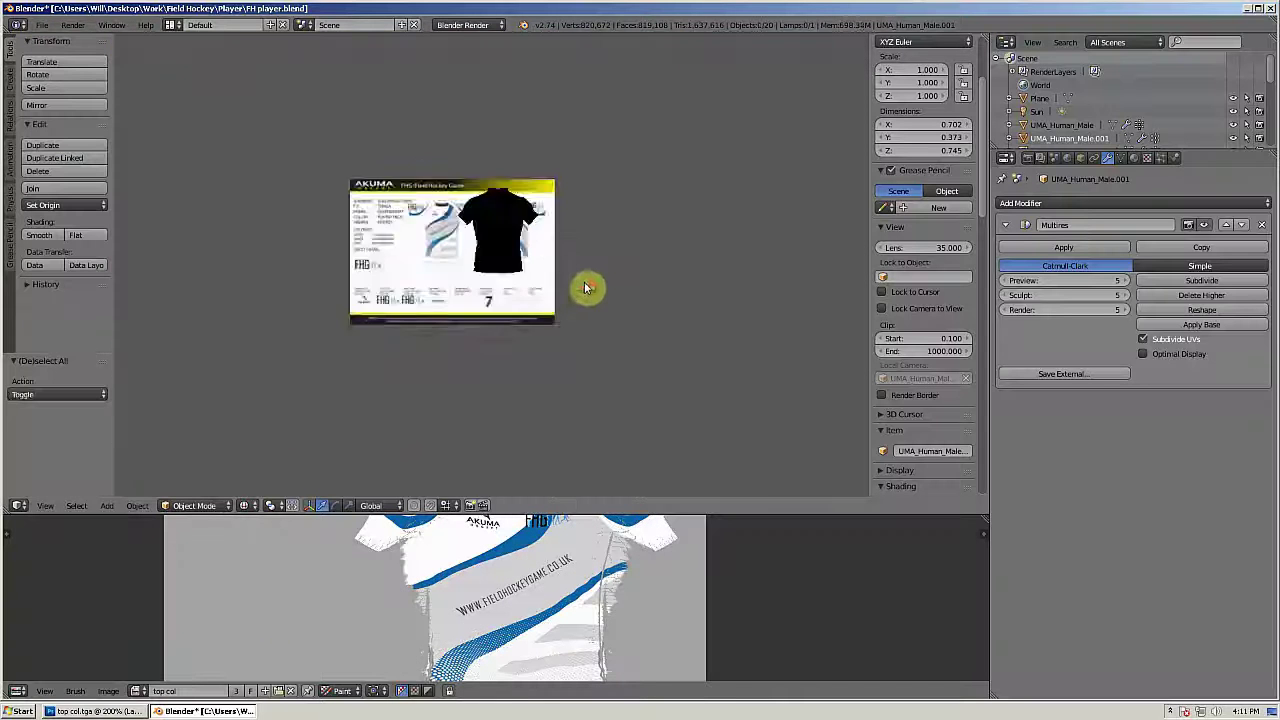
key(KP_Divide)
key(ctrl+i)
key(x)
click(584, 283)
right_click(440, 266)
key(a)
Step: Export the shirt in OBJ format to the Player folder as FH playertop for Z.obj
scroll(400, 245, down, 3)
click(42, 25)
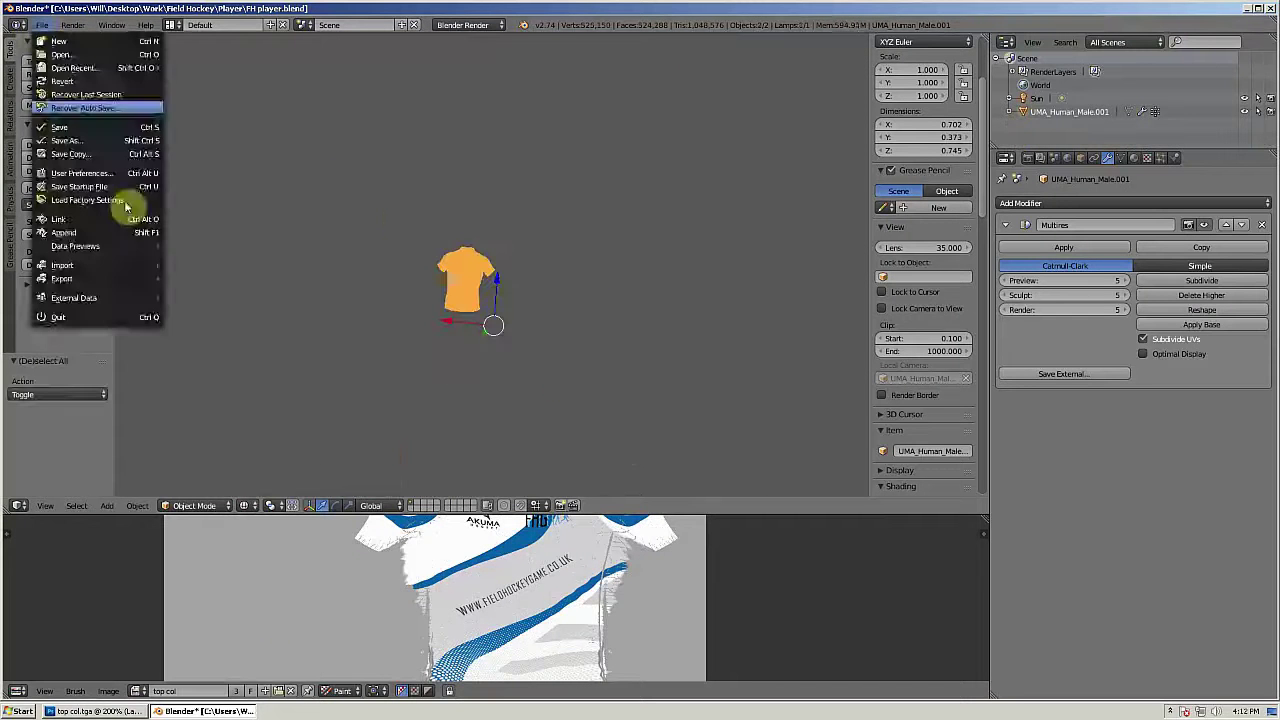
mouse_move(66, 279)
click(200, 360)
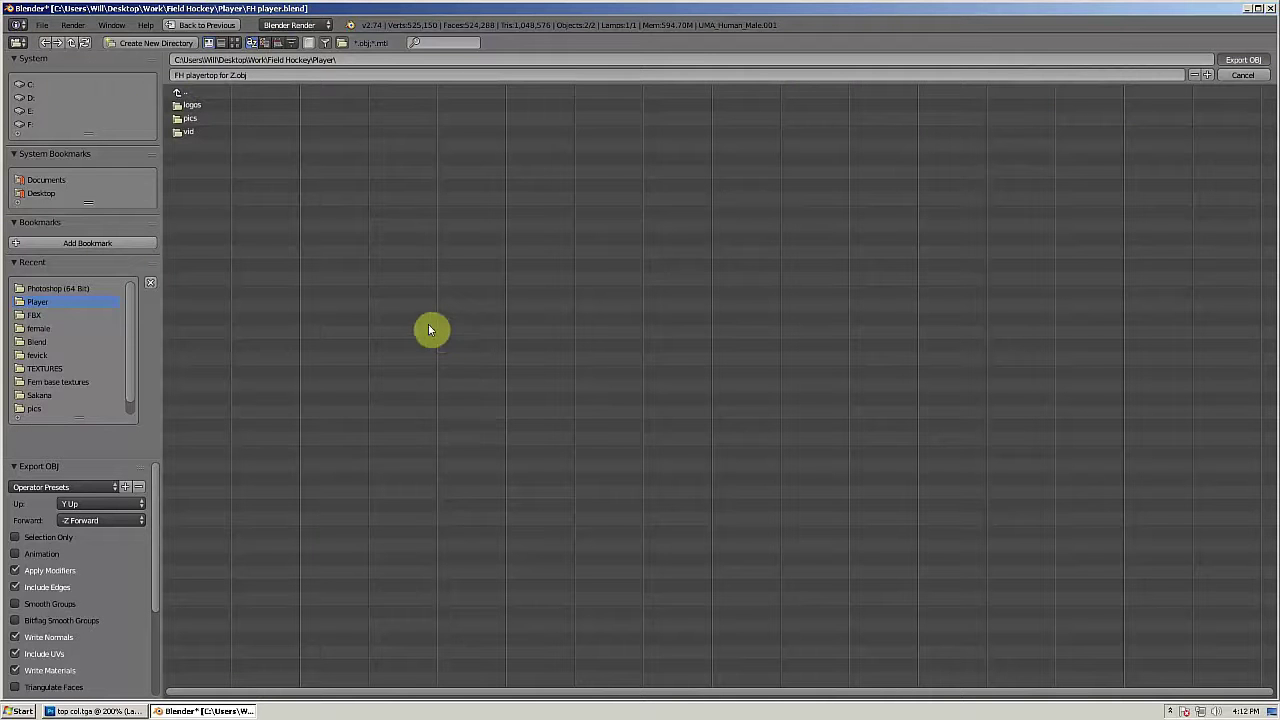
click(95, 711)
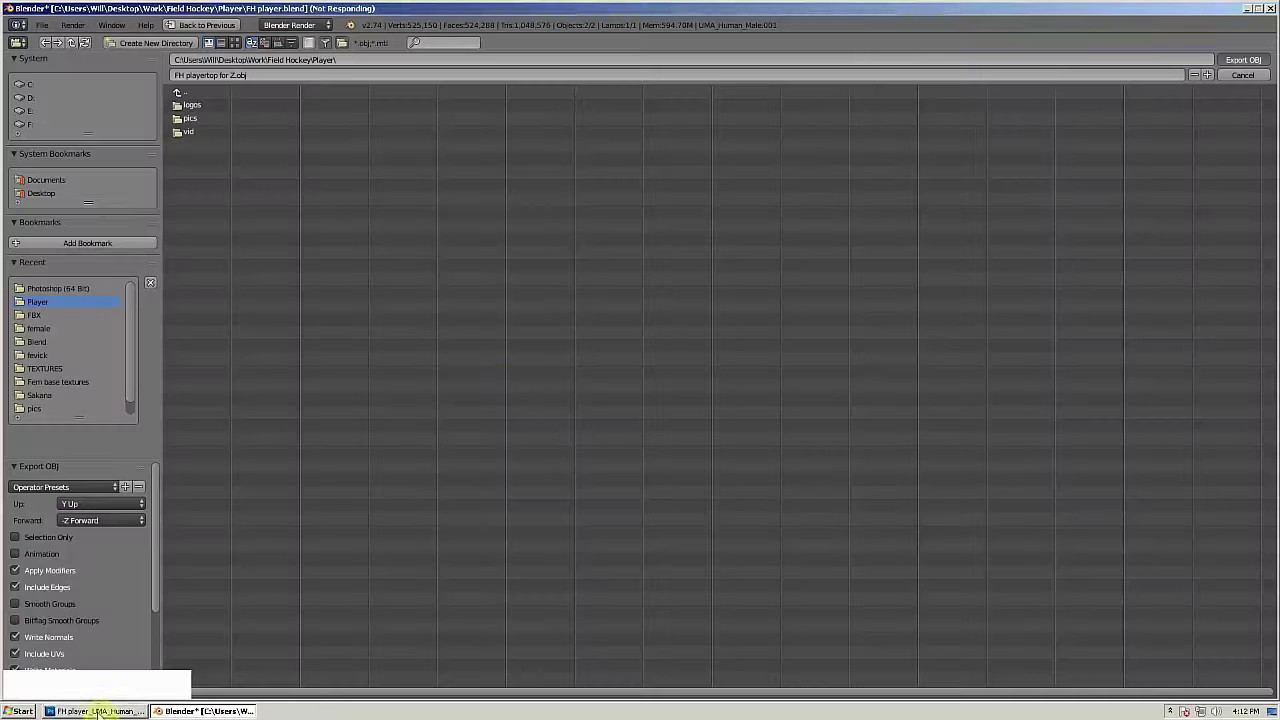
click(100, 711)
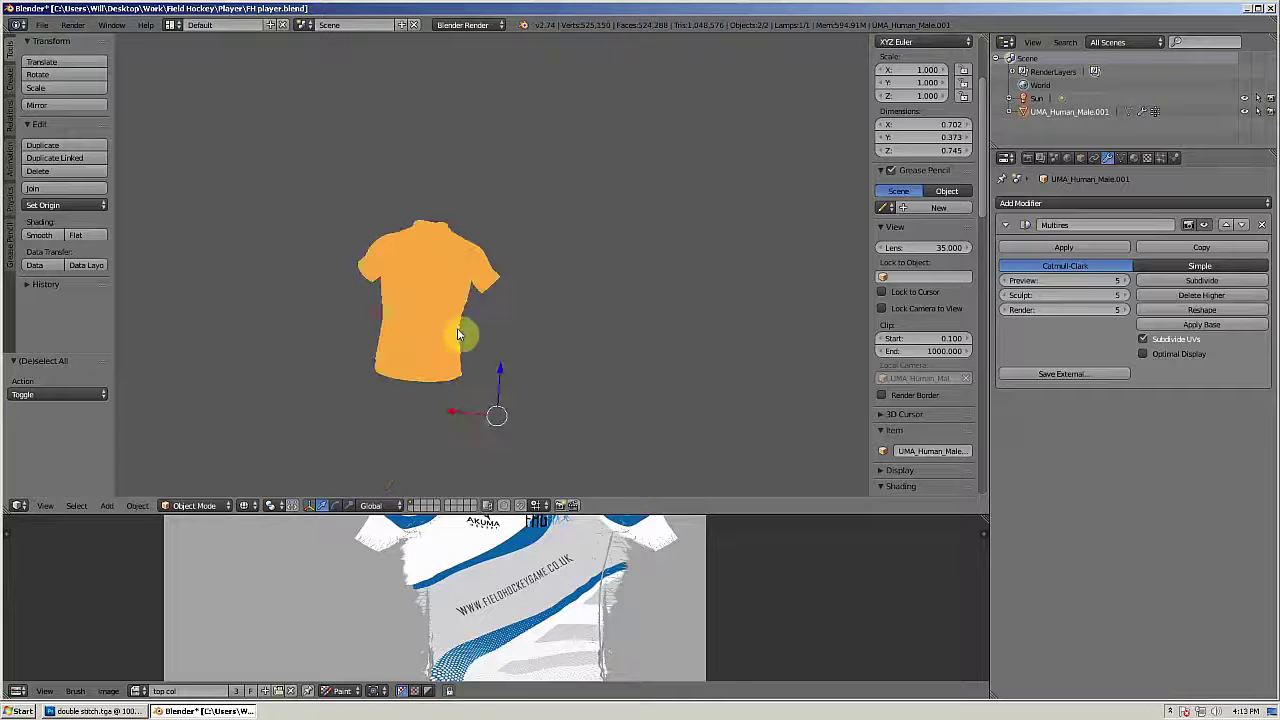
Step: Undo the deletion of the other scene objects
scroll(590, 294, down, 5)
key(ctrl+z)
scroll(608, 300, down, 5)
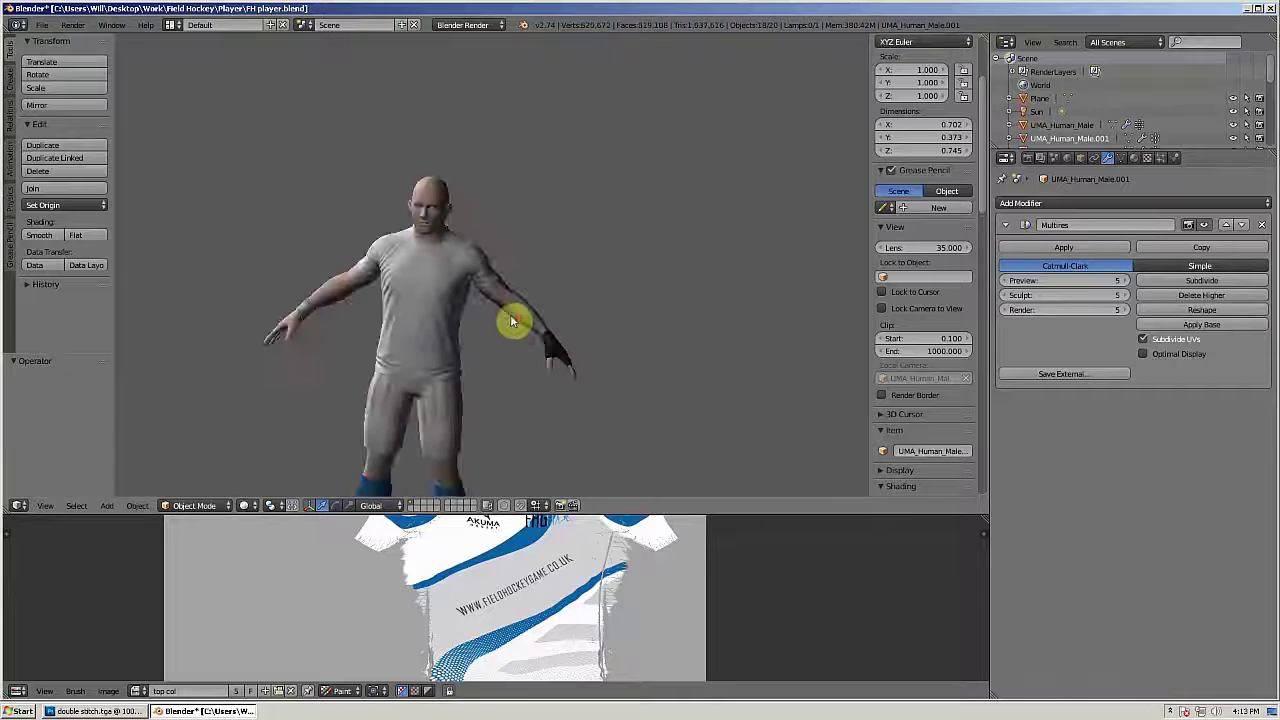
scroll(500, 340, up, 5)
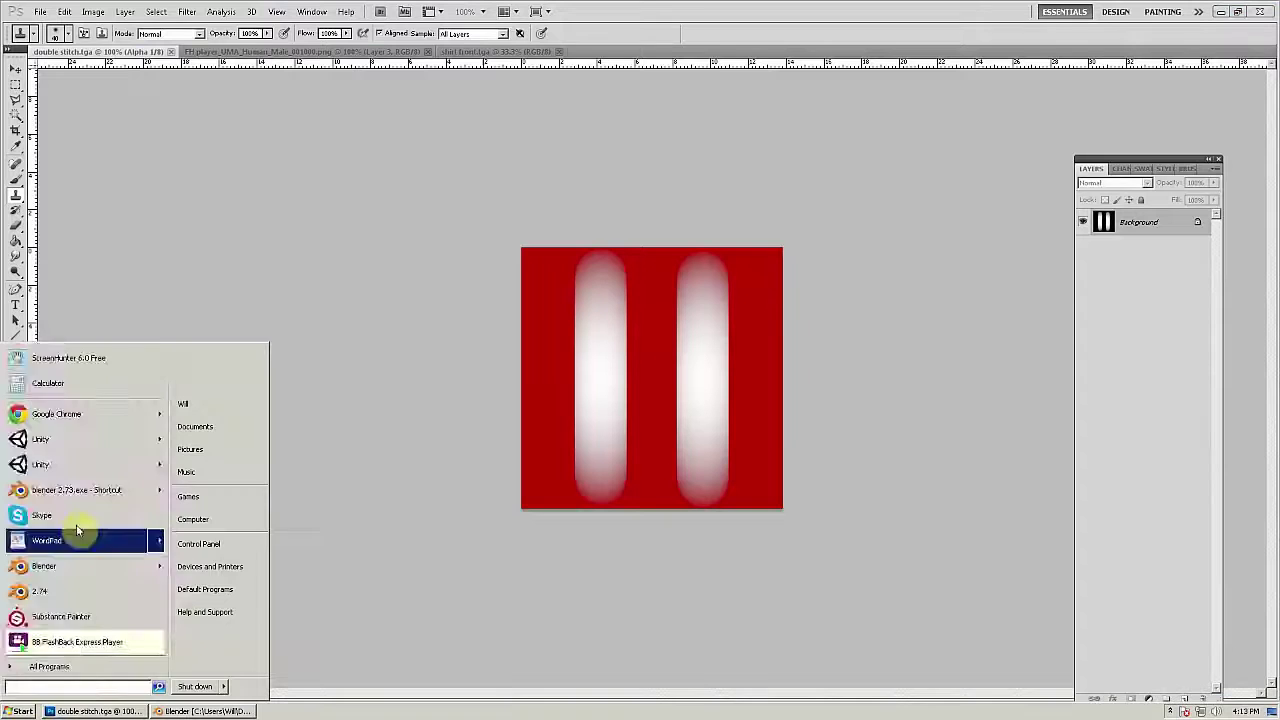
Step: Launch ZBrush 4R6 from the installed programs
click(52, 666)
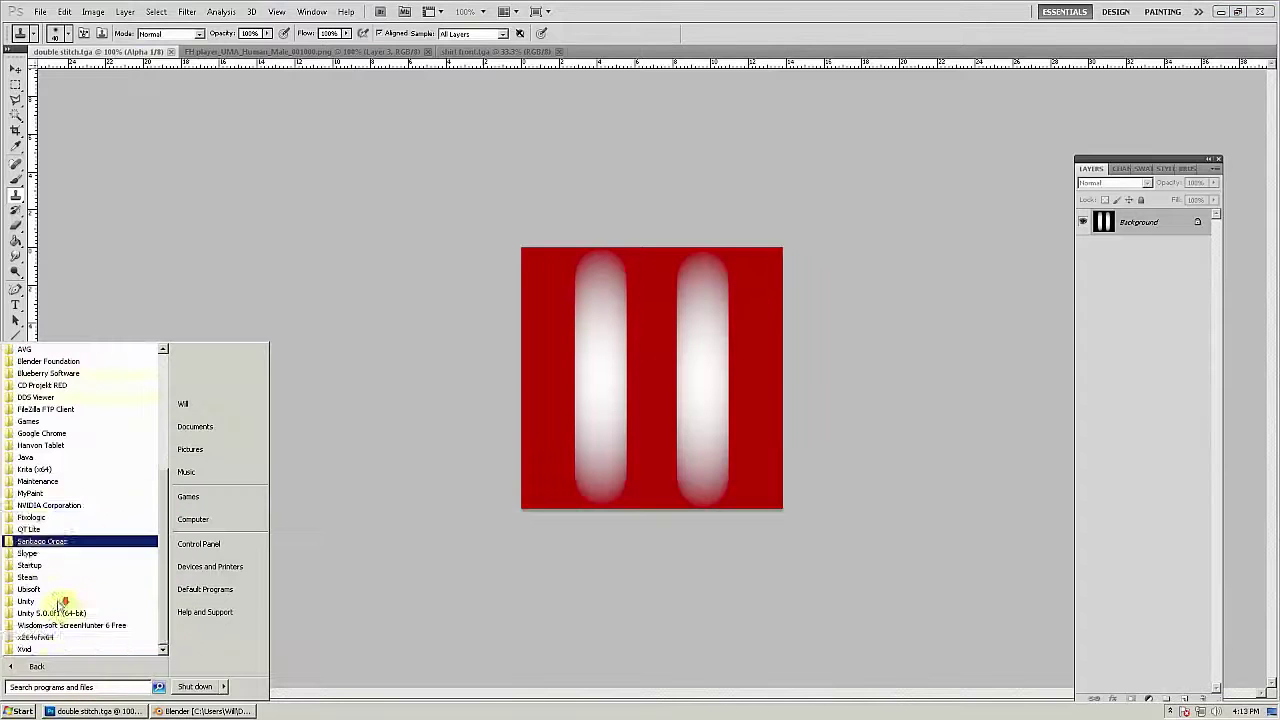
click(48, 534)
click(537, 370)
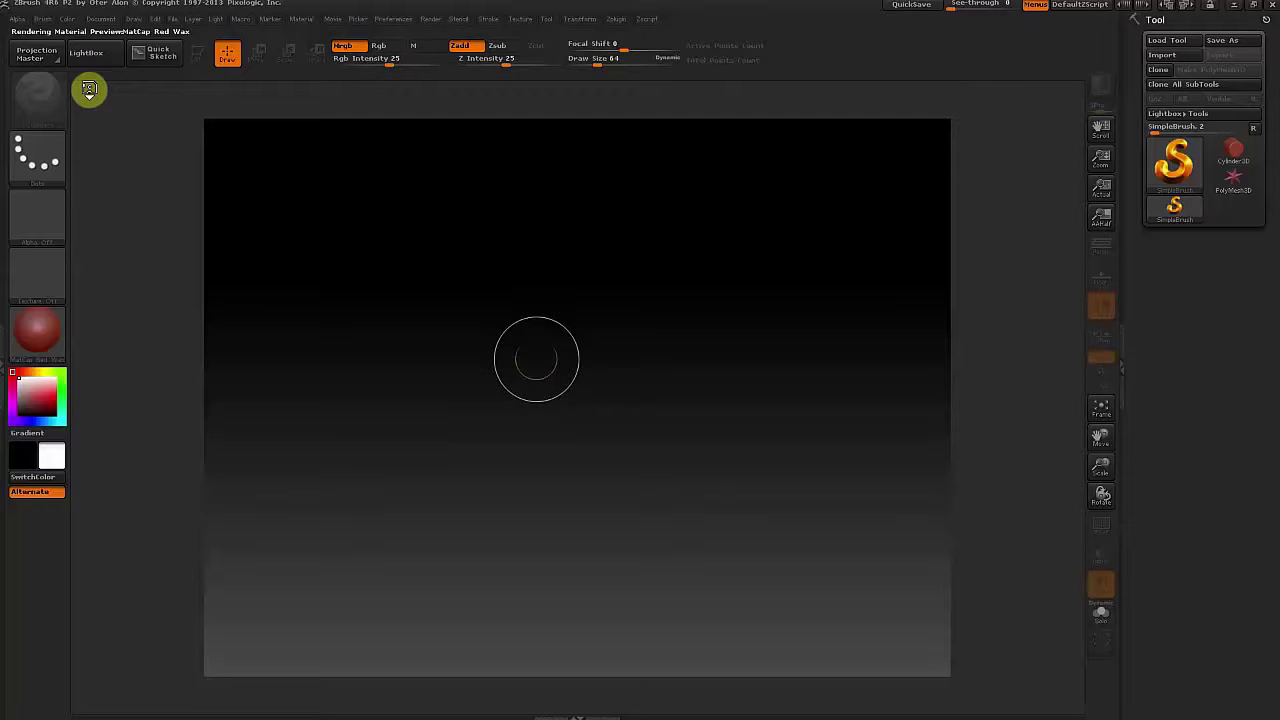
Step: Import FH playertop for Z.obj from the Field Hockey Player folder and draw the shirt onto the canvas
click(87, 54)
click(1163, 55)
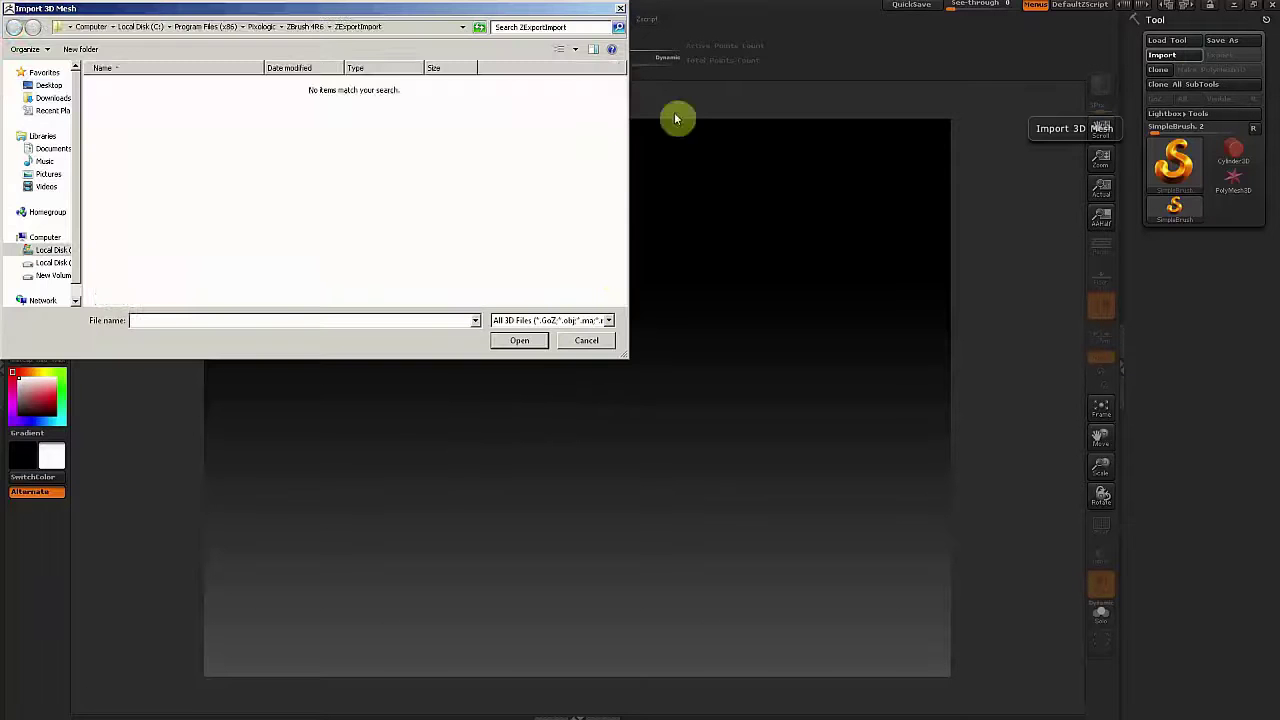
click(49, 85)
drag(621, 165, 621, 290)
double_click(477, 261)
double_click(115, 118)
double_click(116, 87)
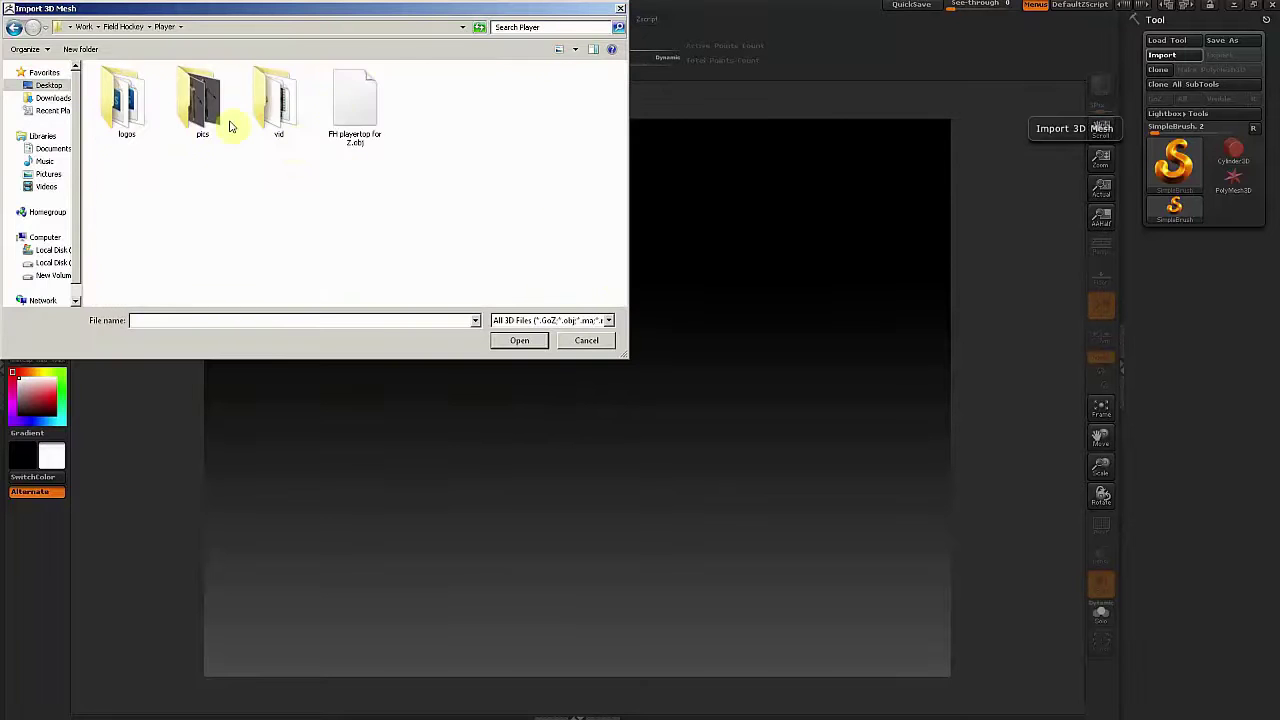
double_click(358, 110)
drag(552, 314, 543, 522)
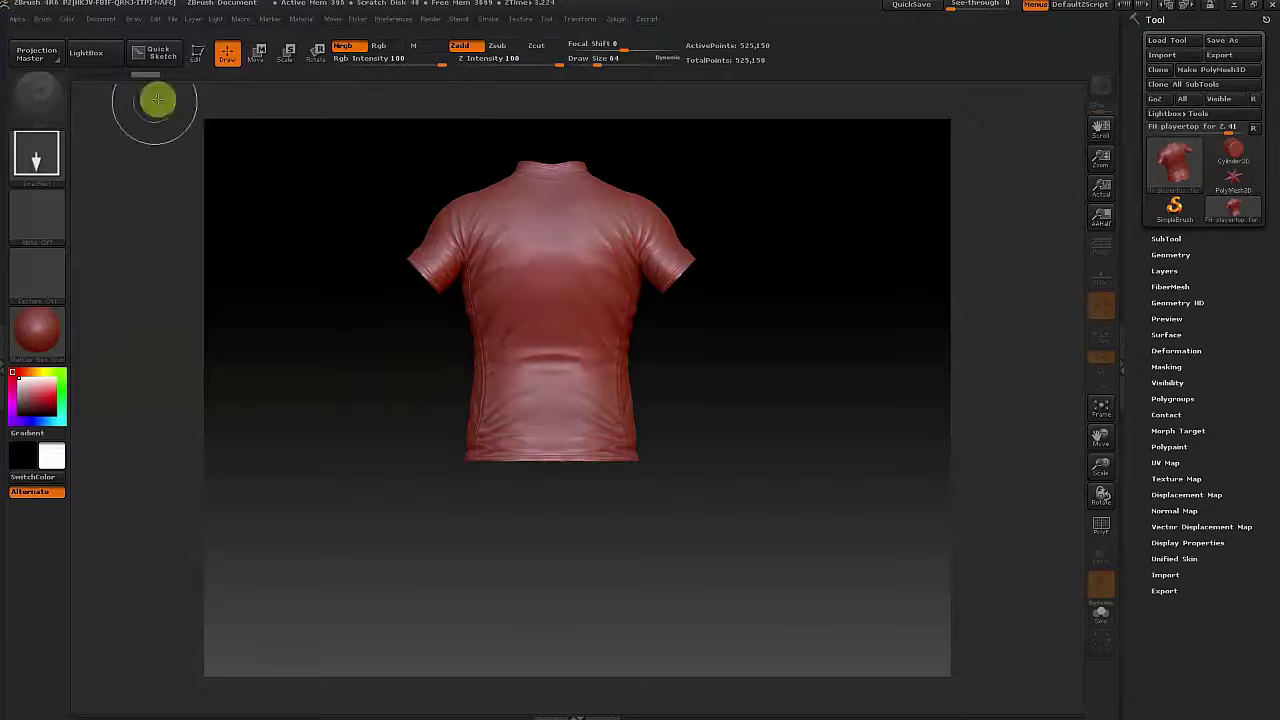
click(526, 19)
click(570, 378)
double_click(130, 100)
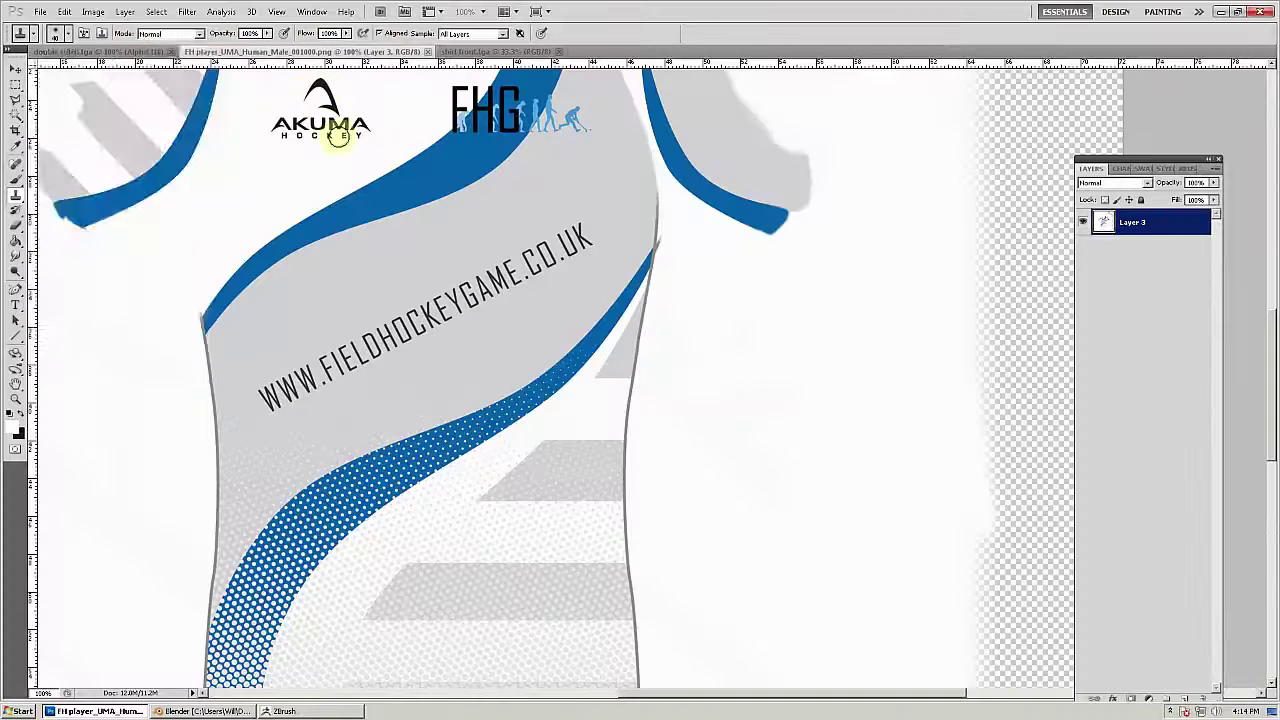
Step: Save the shirt artwork in Photoshop format as FH player_UMA_Human_Male_001000.psd and flatten its layers
click(41, 12)
click(63, 206)
click(788, 463)
click(788, 477)
click(1137, 446)
click(774, 231)
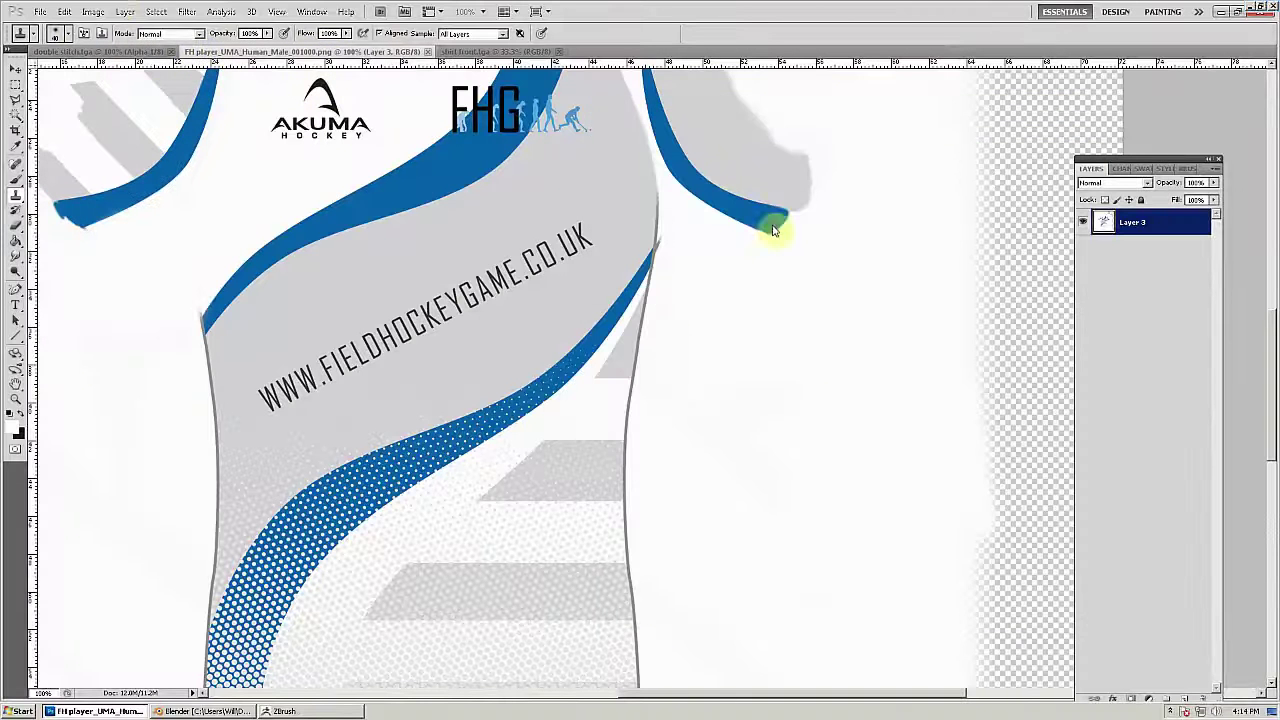
key(alt+l)
key(f)
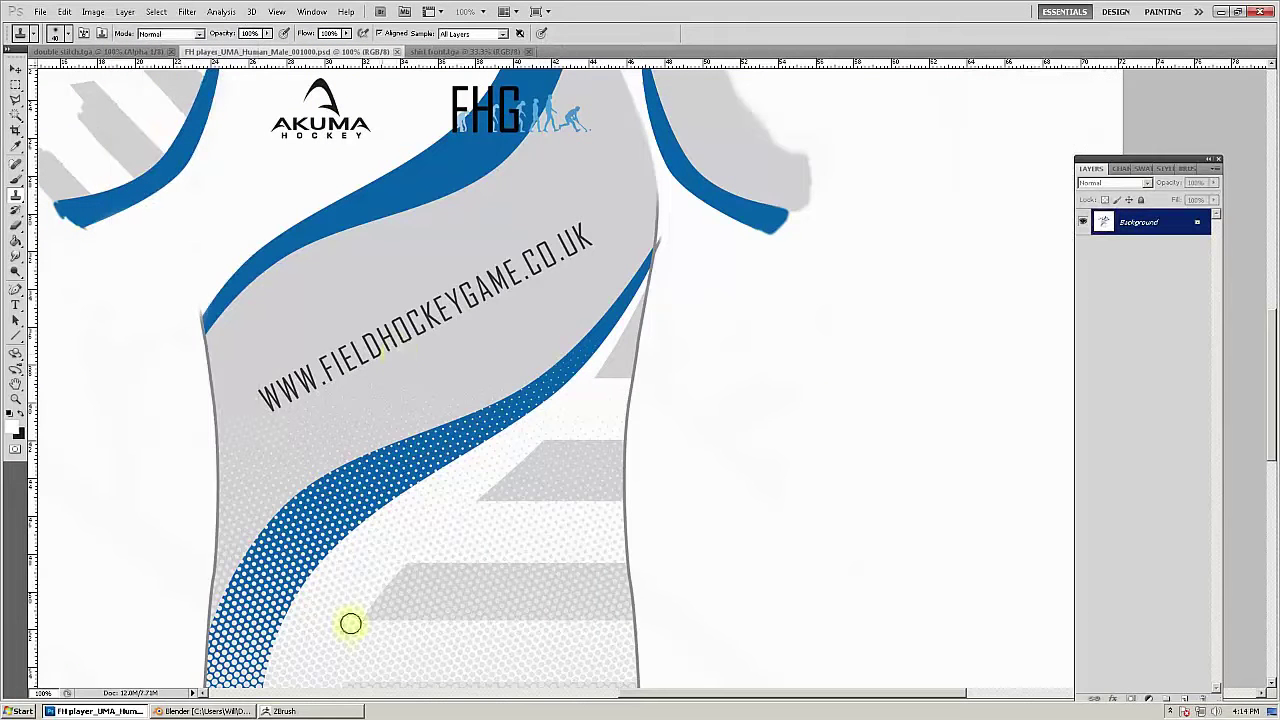
Step: Switch to ZBrush, load FH player_UMA_Human_Male_001000.psd as an image plane, and clear the canvas around the shirt
key(alt+Tab)
click(454, 86)
click(495, 508)
double_click(700, 223)
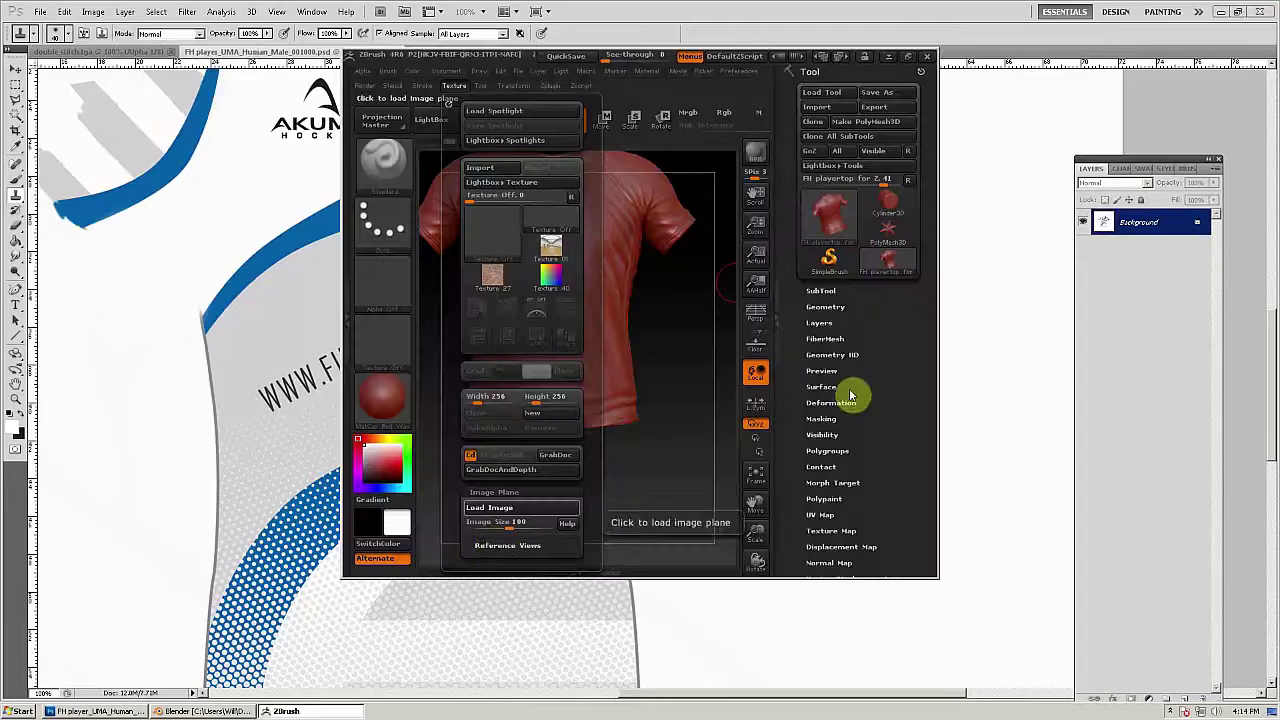
click(908, 57)
key(ctrl+n)
drag(1100, 437, 1101, 462)
drag(1099, 468, 1090, 460)
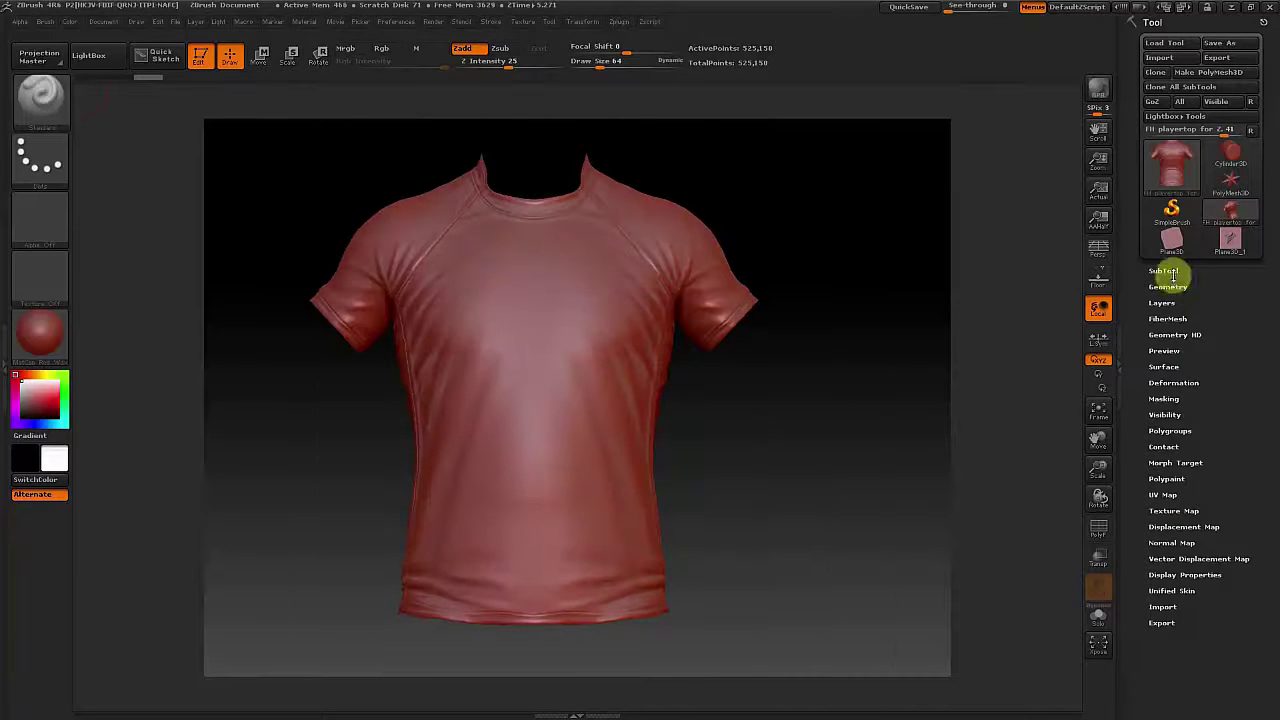
Step: Append the image plane Plane3D_1 to the shirt's subtools and make it the active subtool
click(1173, 273)
click(1209, 583)
click(912, 477)
click(1182, 292)
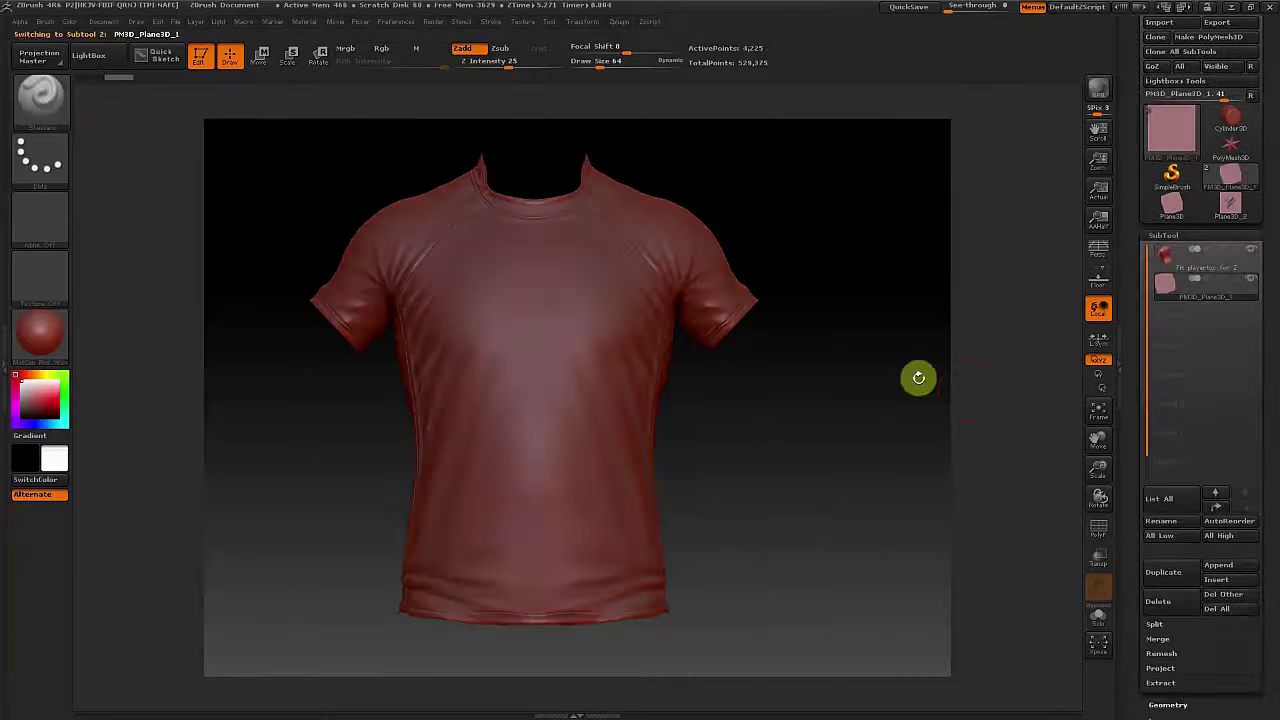
Step: Assign the FH player_UMA_Human_Male_001000 texture to the image plane as its texture map
drag(919, 378, 823, 388)
drag(1266, 510, 1182, 119)
click(1178, 220)
click(1172, 48)
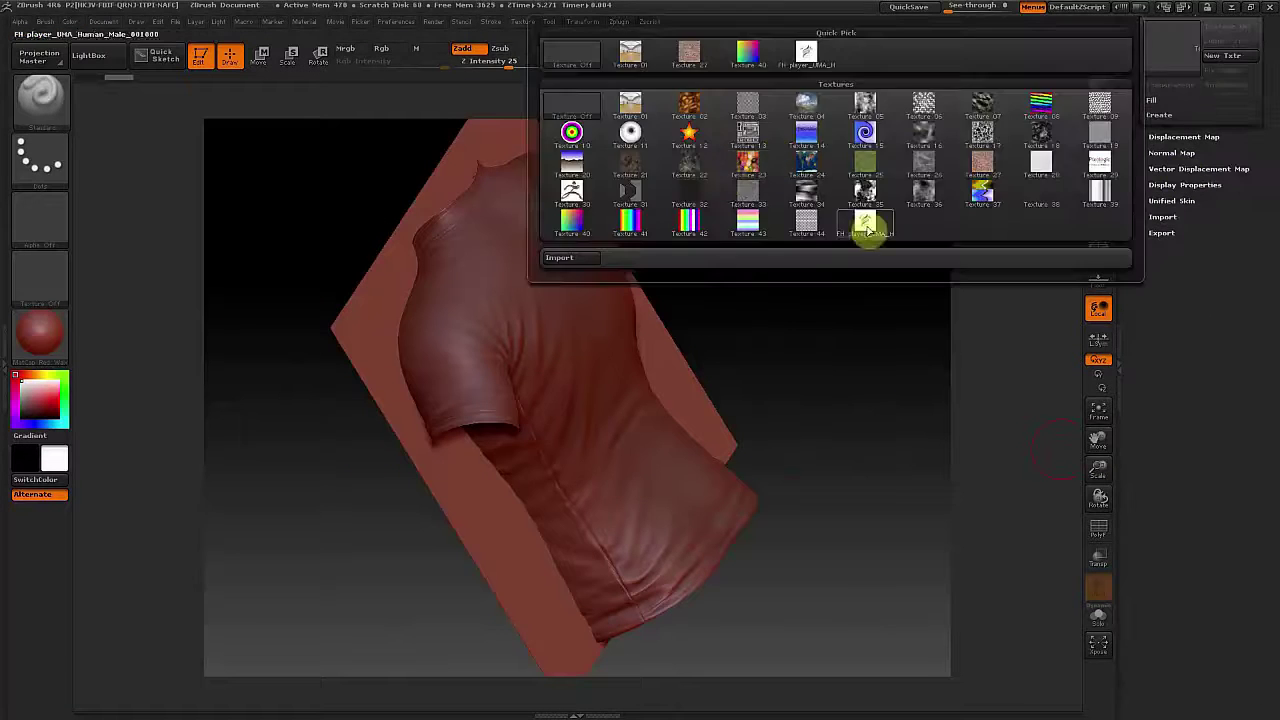
click(867, 228)
drag(1234, 226, 1232, 376)
click(1166, 133)
click(1163, 149)
drag(868, 304, 824, 270)
click(1174, 215)
Step: Rotate the image plane with the Deformation settings so its textured side faces the front of the shirt
drag(1269, 277, 1268, 622)
click(1170, 271)
drag(1229, 463, 1235, 40)
click(1166, 291)
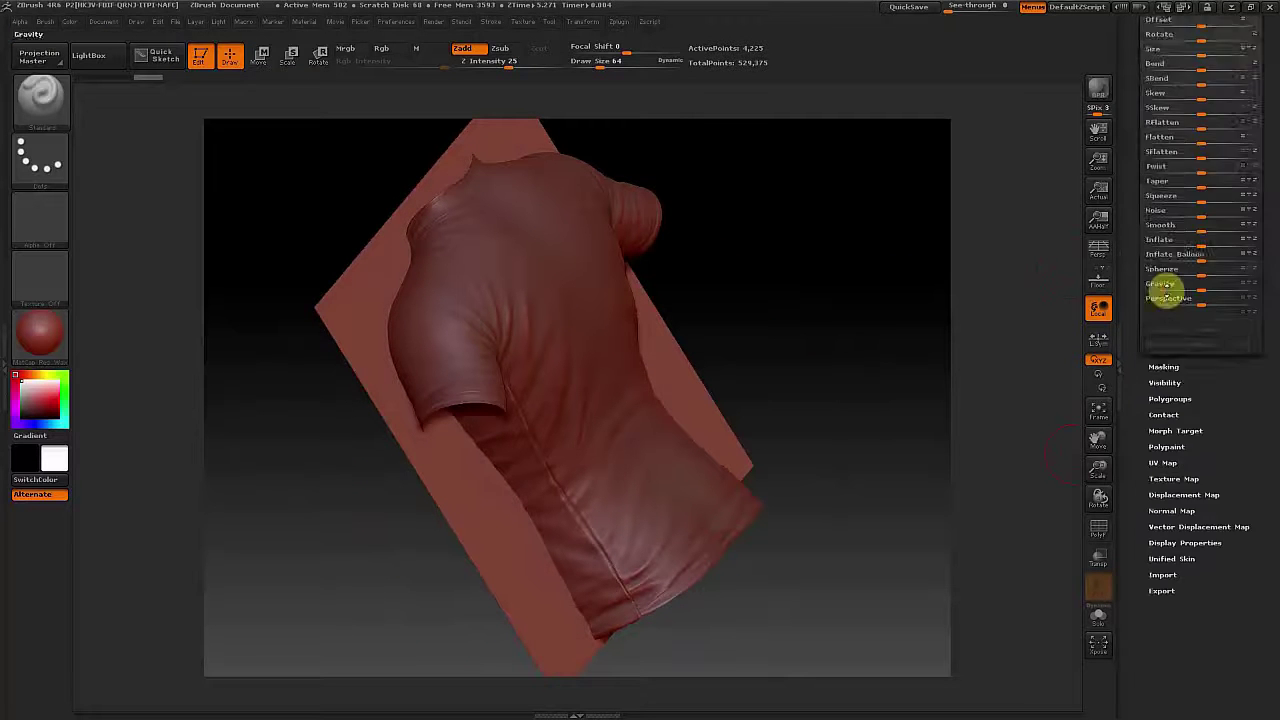
key(Return)
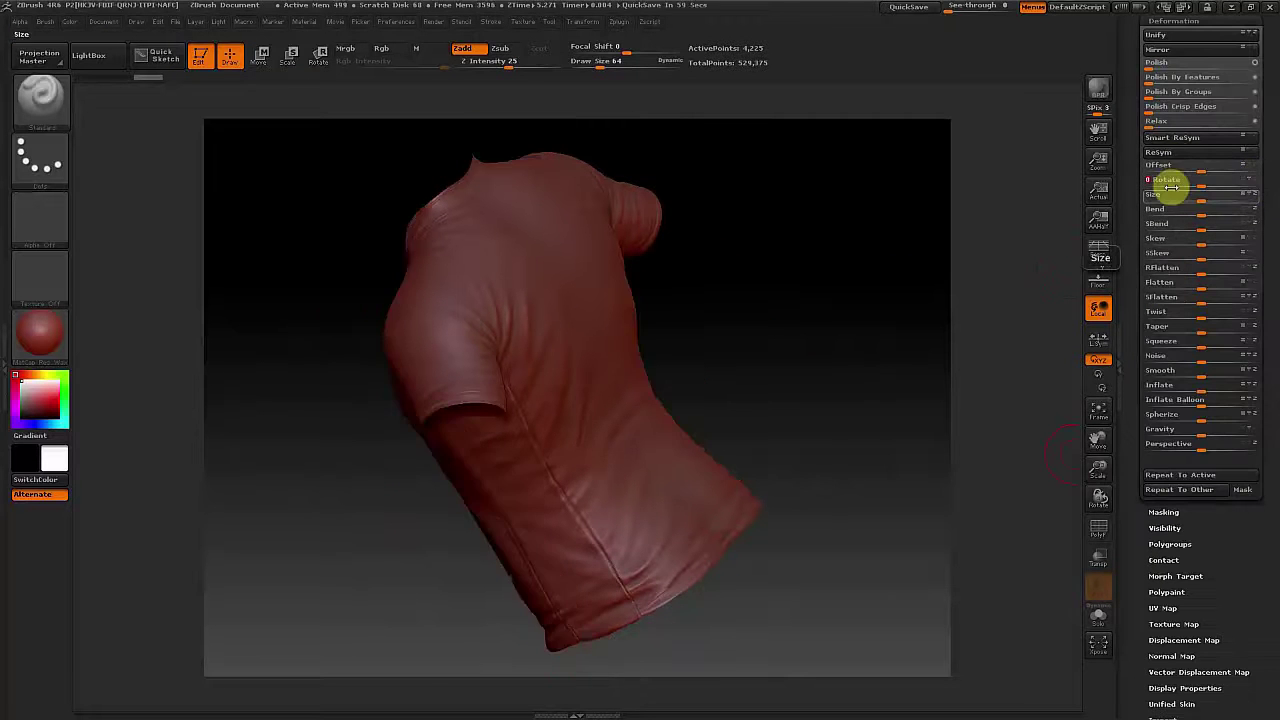
drag(1000, 280, 780, 340)
drag(1097, 438, 1141, 428)
Step: Switch the material to MatCap White01 and turn on transparency so the shirt and the artwork overlap visibly
click(1174, 21)
click(1173, 148)
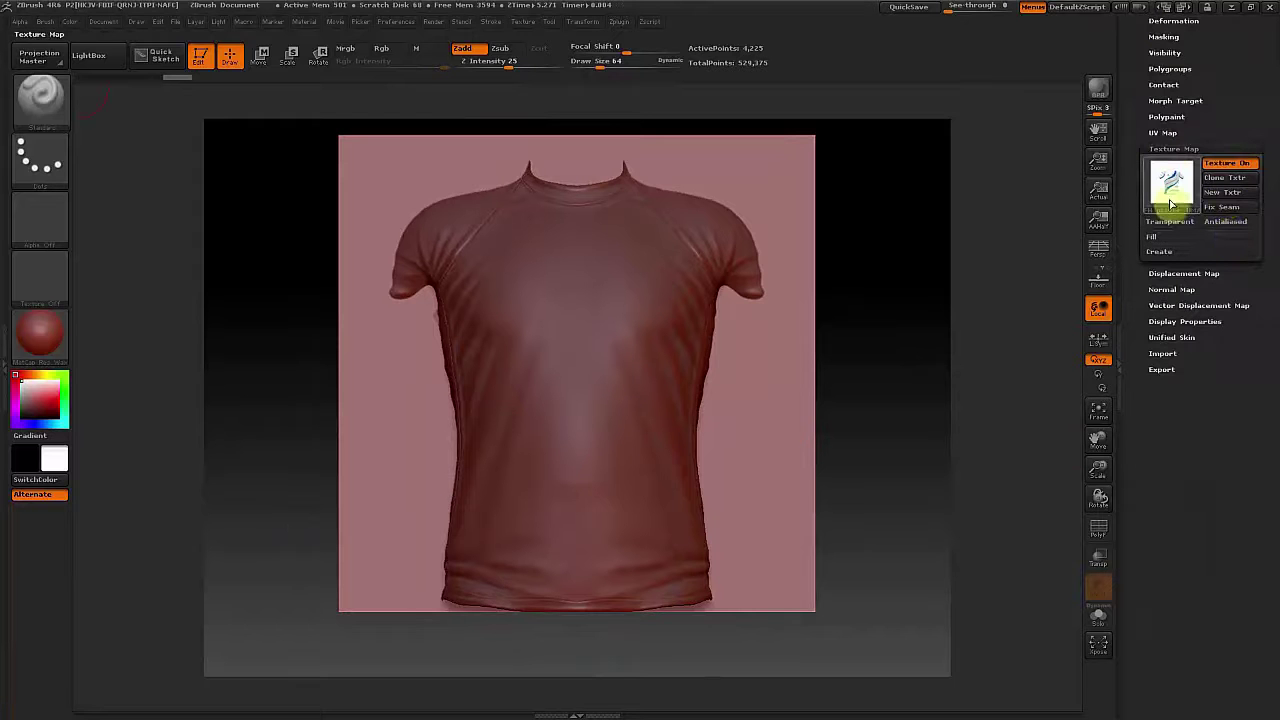
click(1166, 117)
click(48, 342)
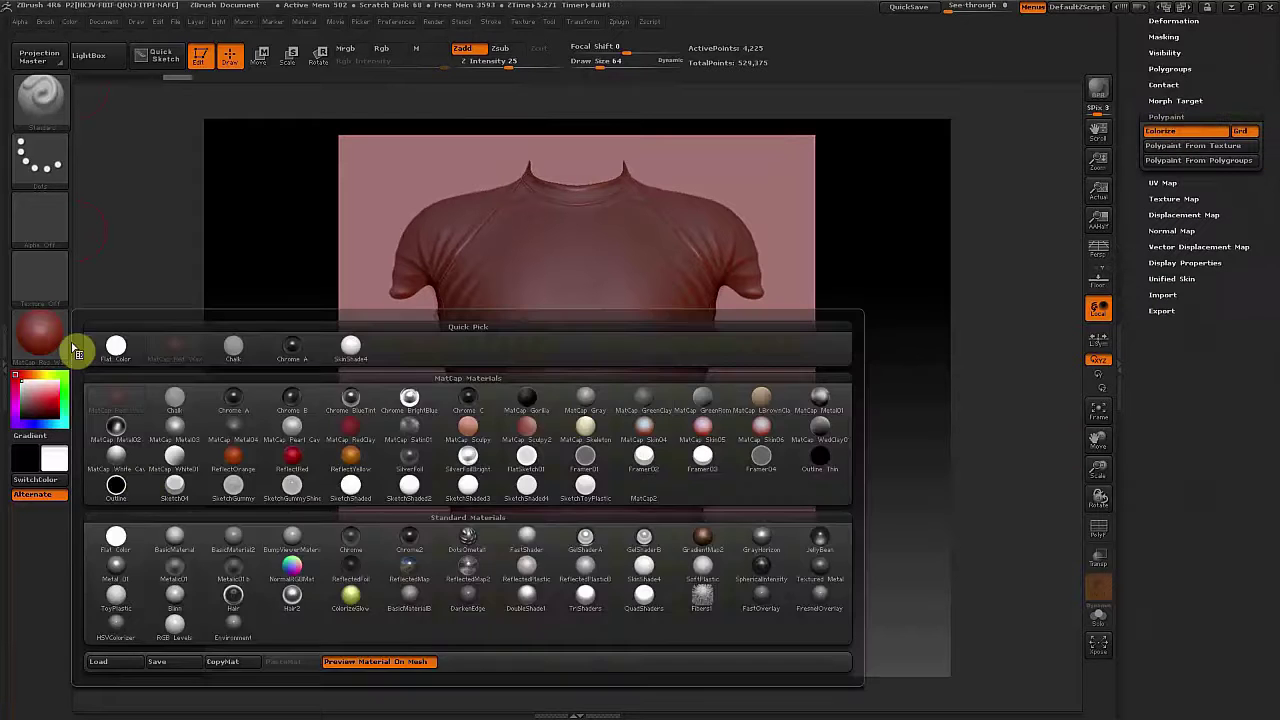
click(175, 463)
click(42, 350)
click(42, 350)
click(1098, 557)
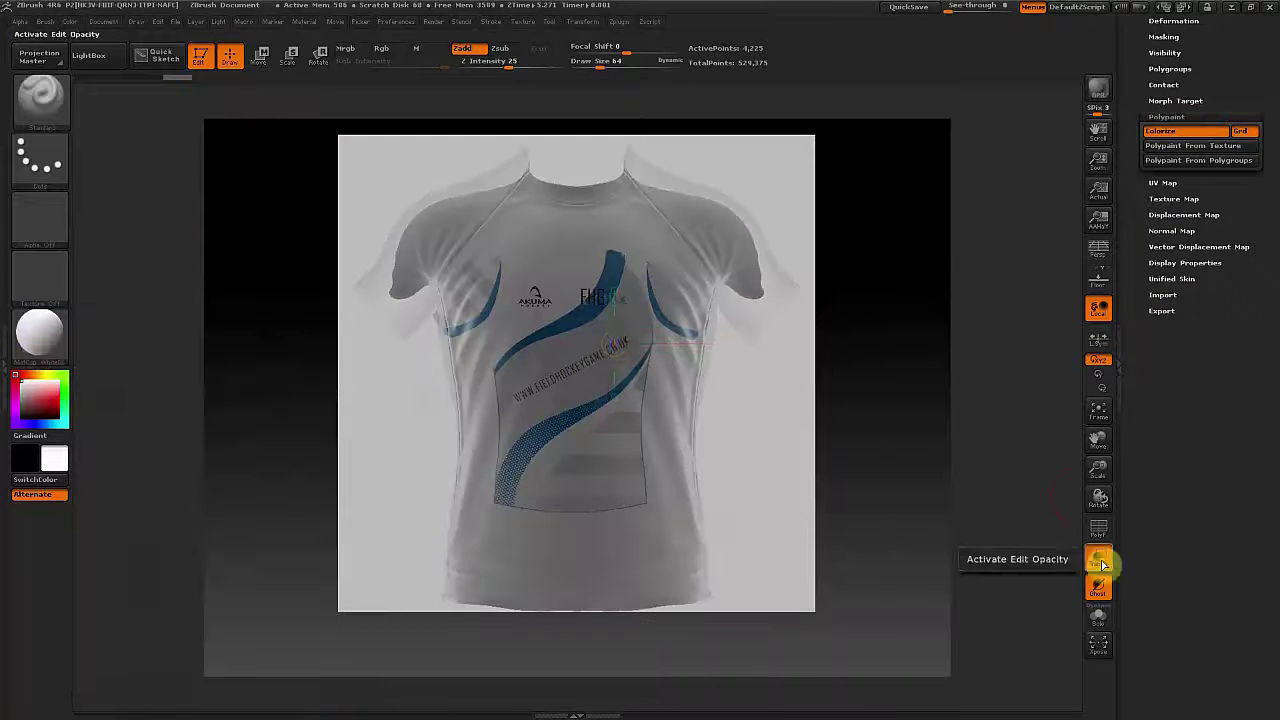
Step: Scale up the image plane and move it so the artwork roughly covers the front of the shirt
click(288, 55)
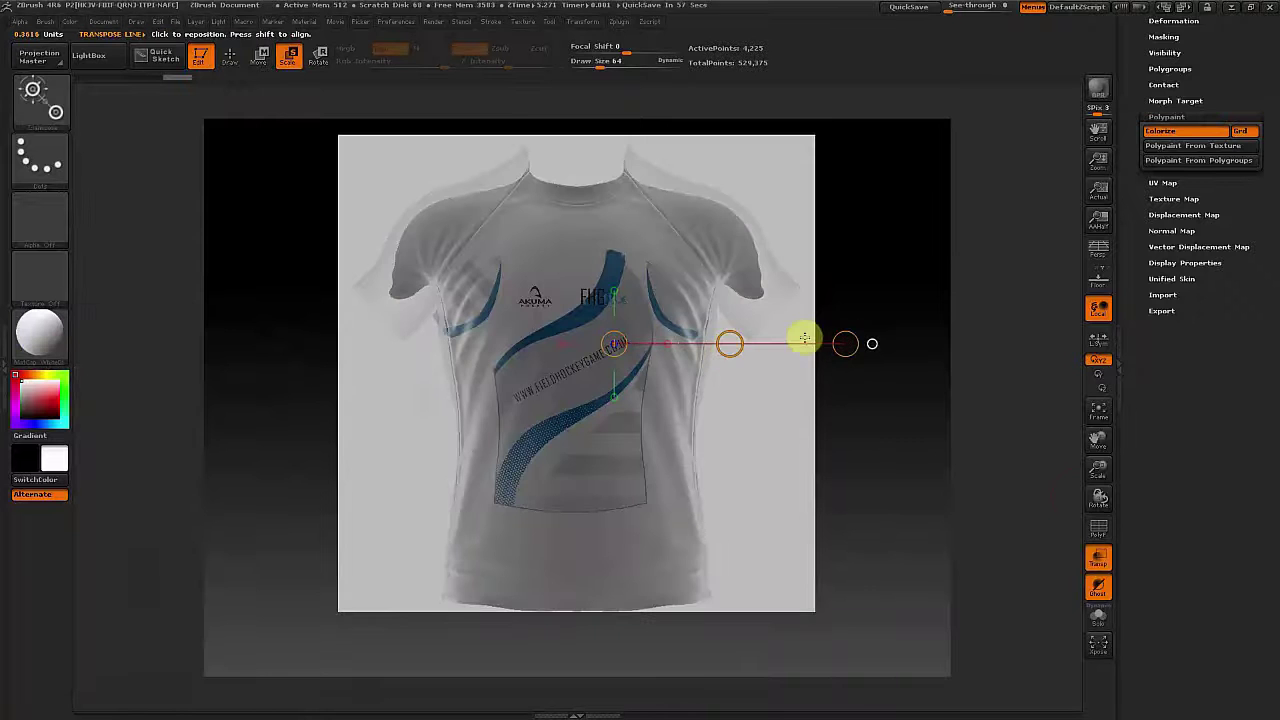
drag(846, 343, 1047, 366)
click(260, 55)
drag(731, 343, 763, 324)
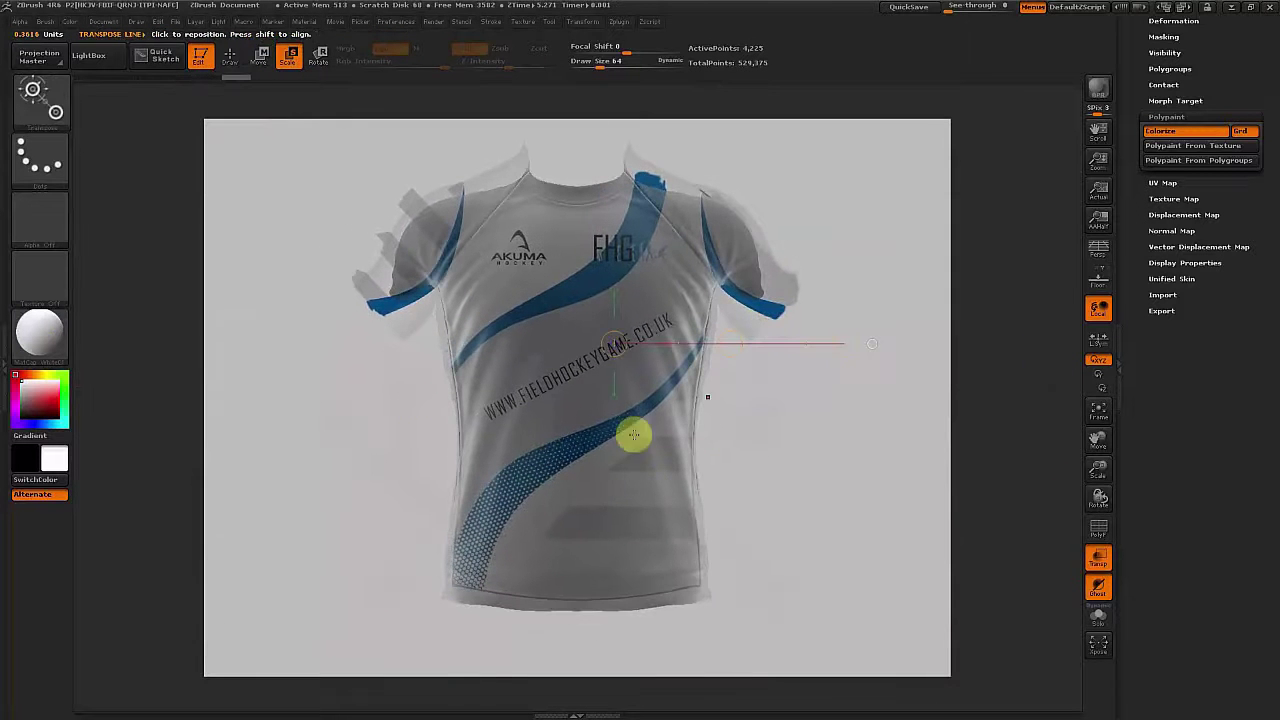
Step: Fine-tune the image plane's scale and position until the artwork's hem and sides line up with the shirt
drag(634, 434, 740, 460)
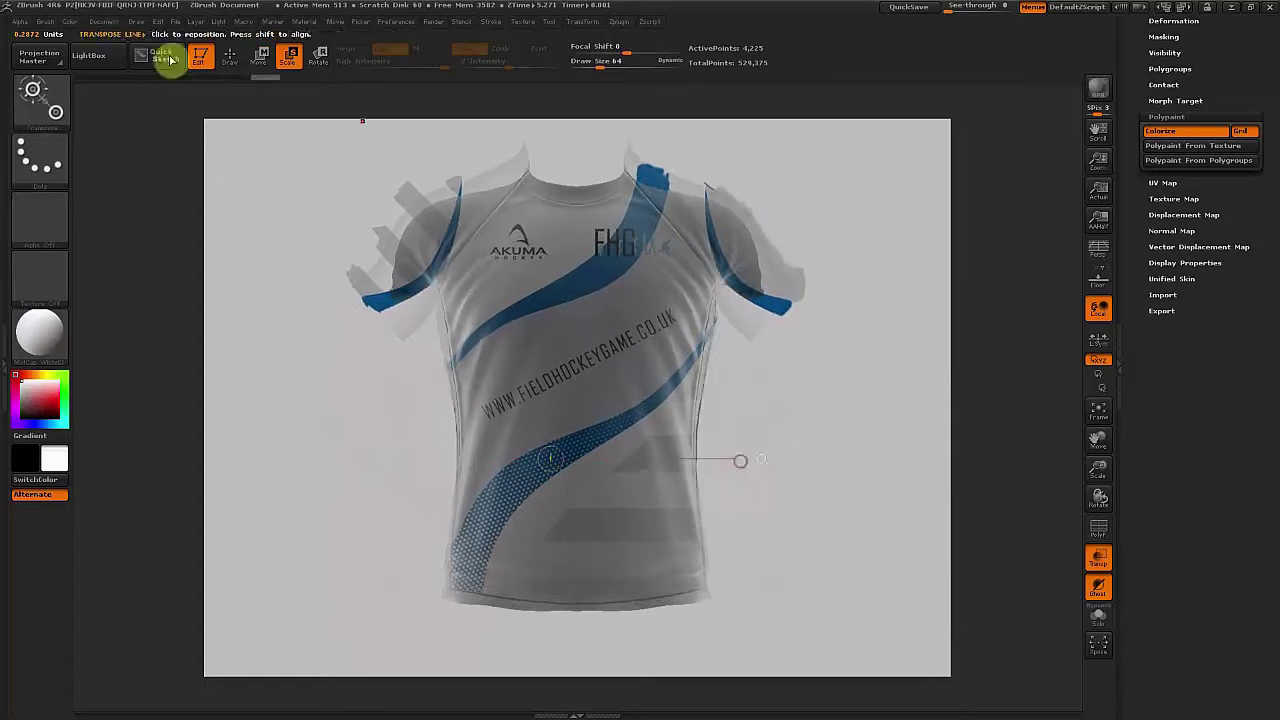
drag(639, 460, 639, 465)
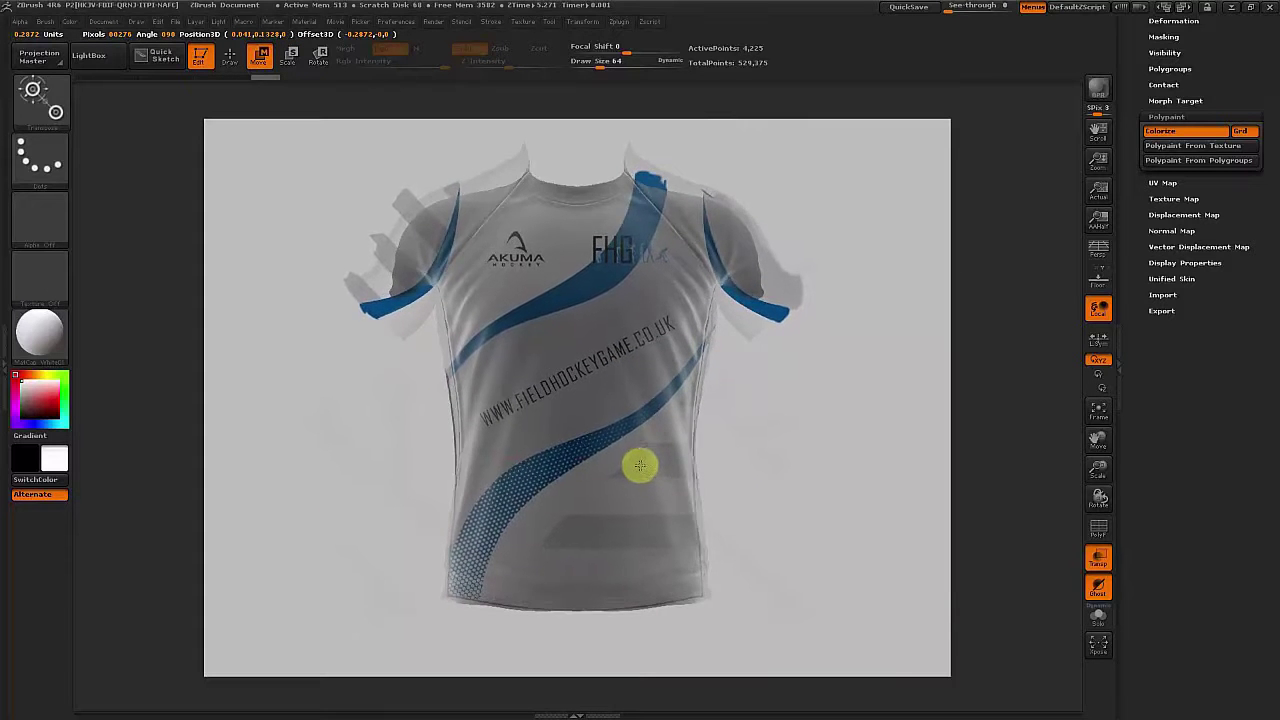
click(281, 62)
drag(733, 460, 737, 461)
click(262, 62)
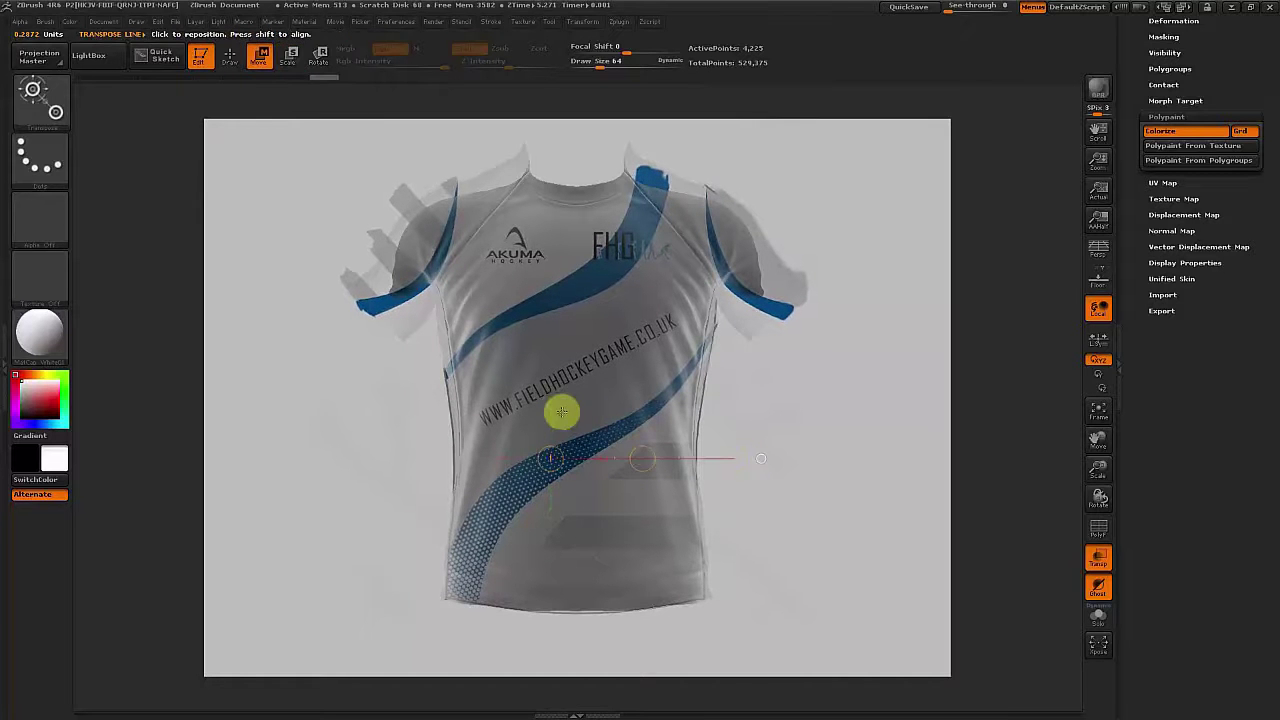
drag(641, 459, 646, 457)
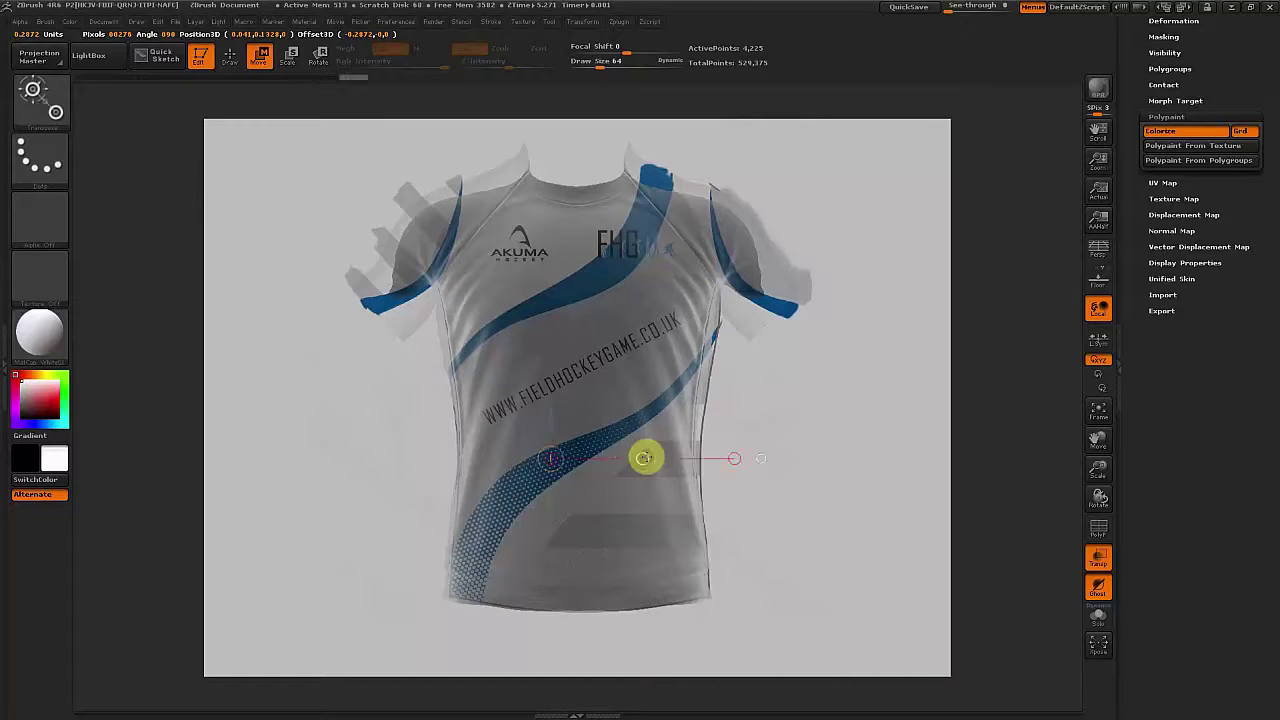
drag(641, 459, 642, 452)
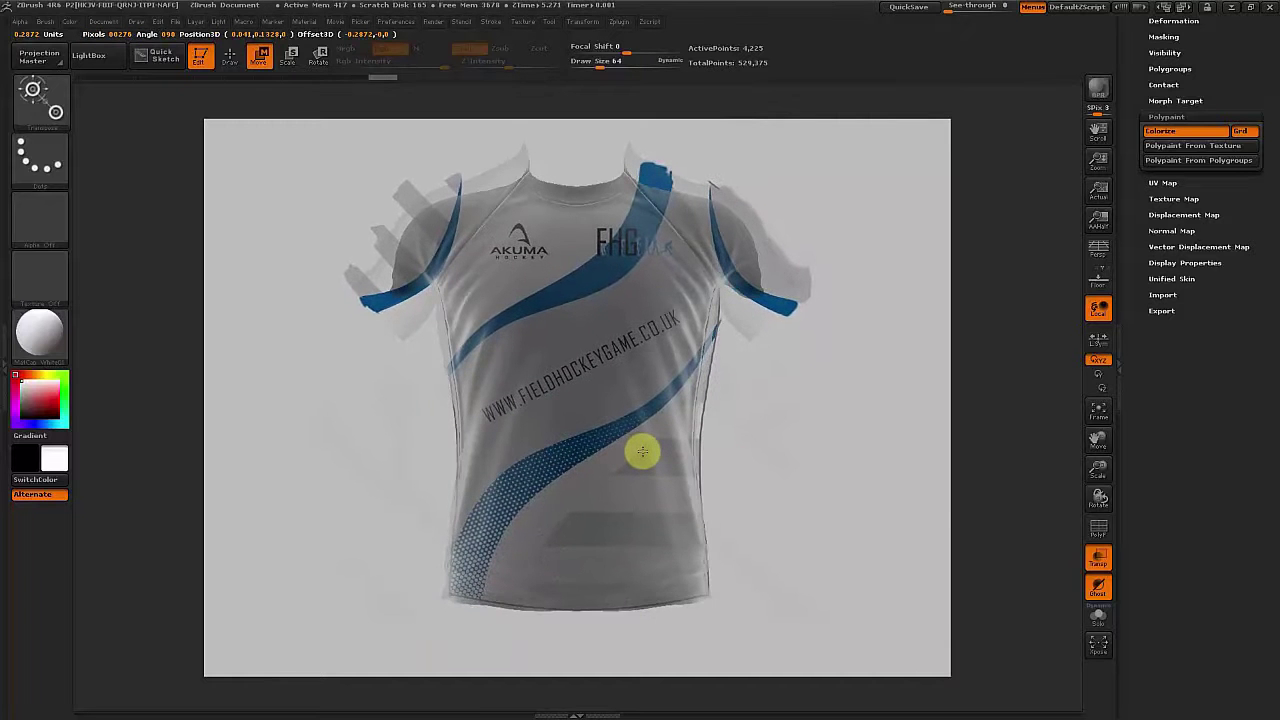
Step: With the Move brush, pull the artwork's hem and lower side next to the dotted stripe onto the shirt outline
drag(1094, 471, 1103, 510)
drag(1098, 441, 1120, 331)
drag(1098, 468, 1100, 490)
click(230, 56)
click(41, 98)
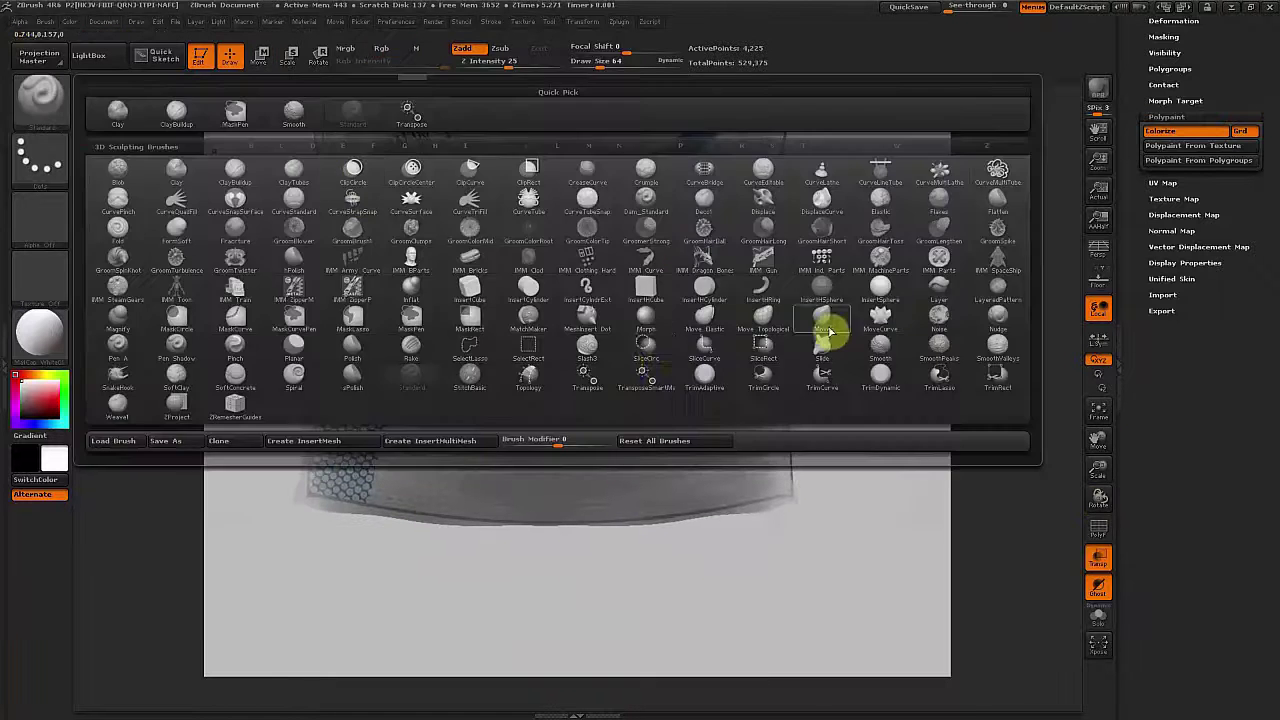
click(829, 331)
drag(460, 517, 459, 520)
drag(370, 505, 299, 503)
drag(309, 426, 303, 424)
Step: Nudge the artwork's torso side edges onto the shirt's side seams using the Move brush
drag(1098, 441, 1098, 528)
drag(782, 560, 787, 560)
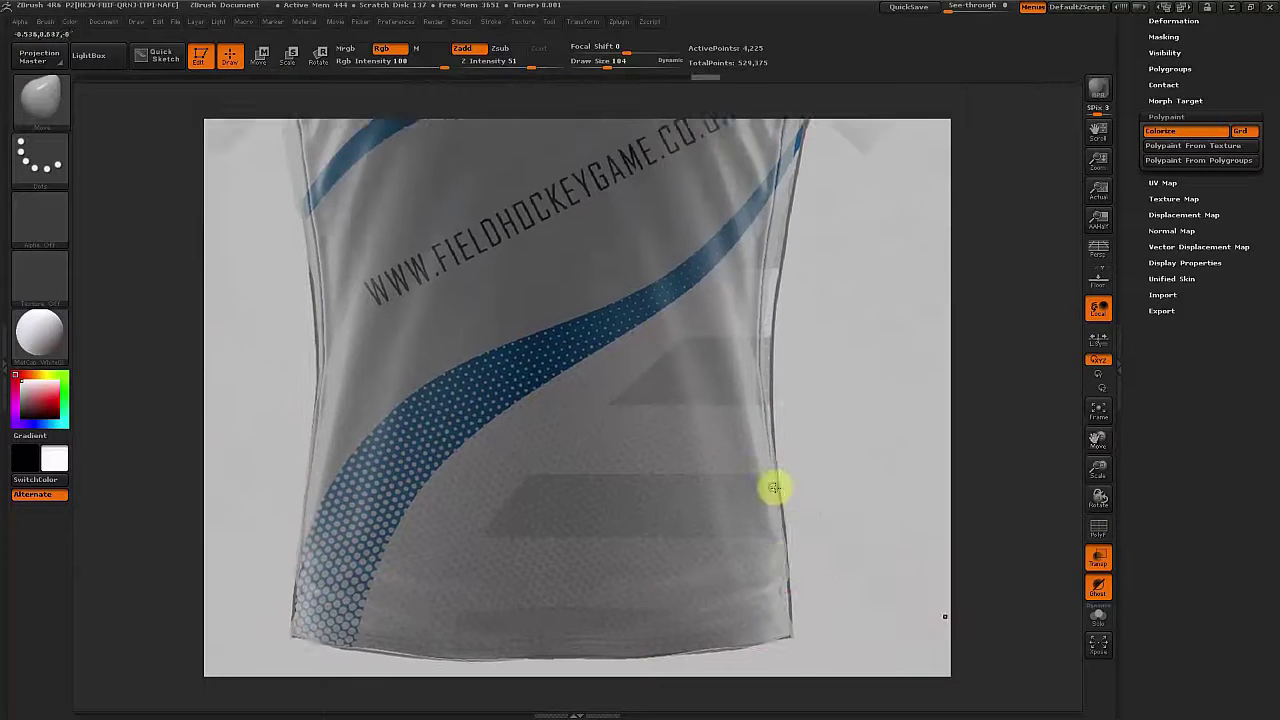
drag(774, 486, 779, 486)
drag(1098, 441, 1109, 620)
drag(343, 520, 337, 520)
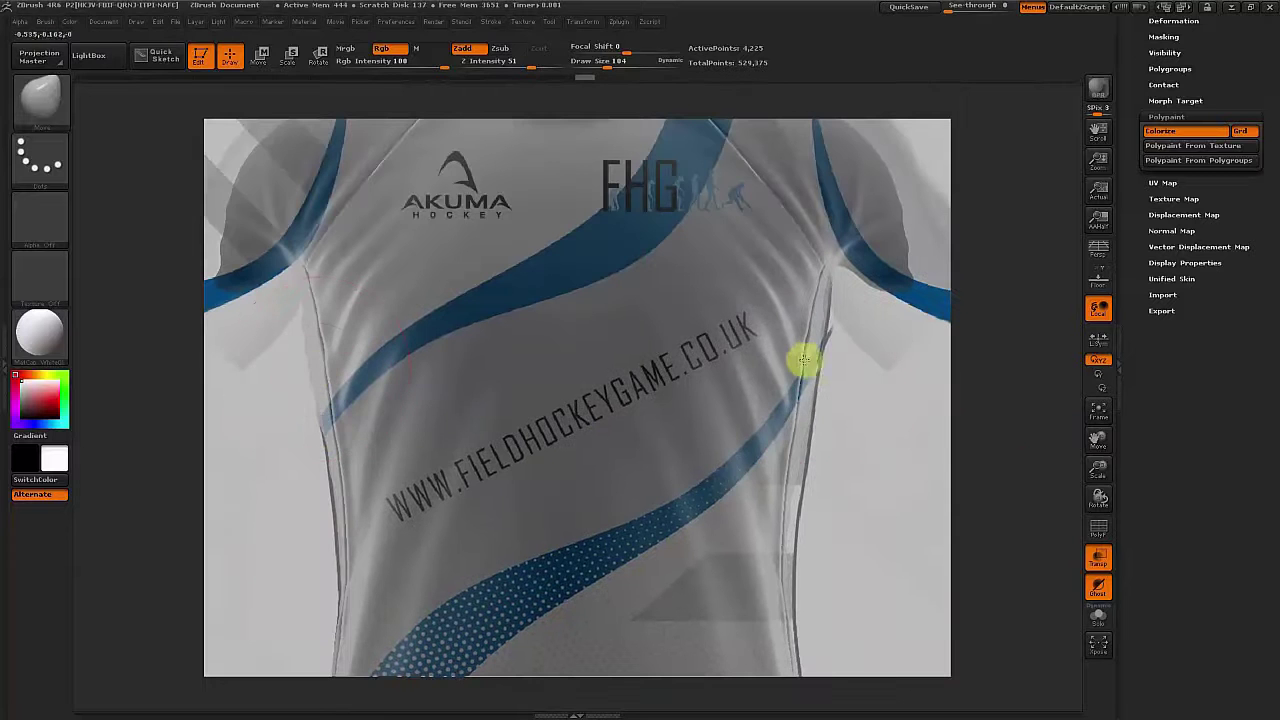
drag(789, 563, 791, 563)
Step: Turn off transparency, select the shirt subtool, and try projecting the artwork onto its front with the ZProject brush
mouse_move(1098, 441)
mouse_down()
mouse_move(1034, 557)
mouse_move(1056, 467)
mouse_move(1155, 497)
mouse_move(1108, 513)
mouse_up()
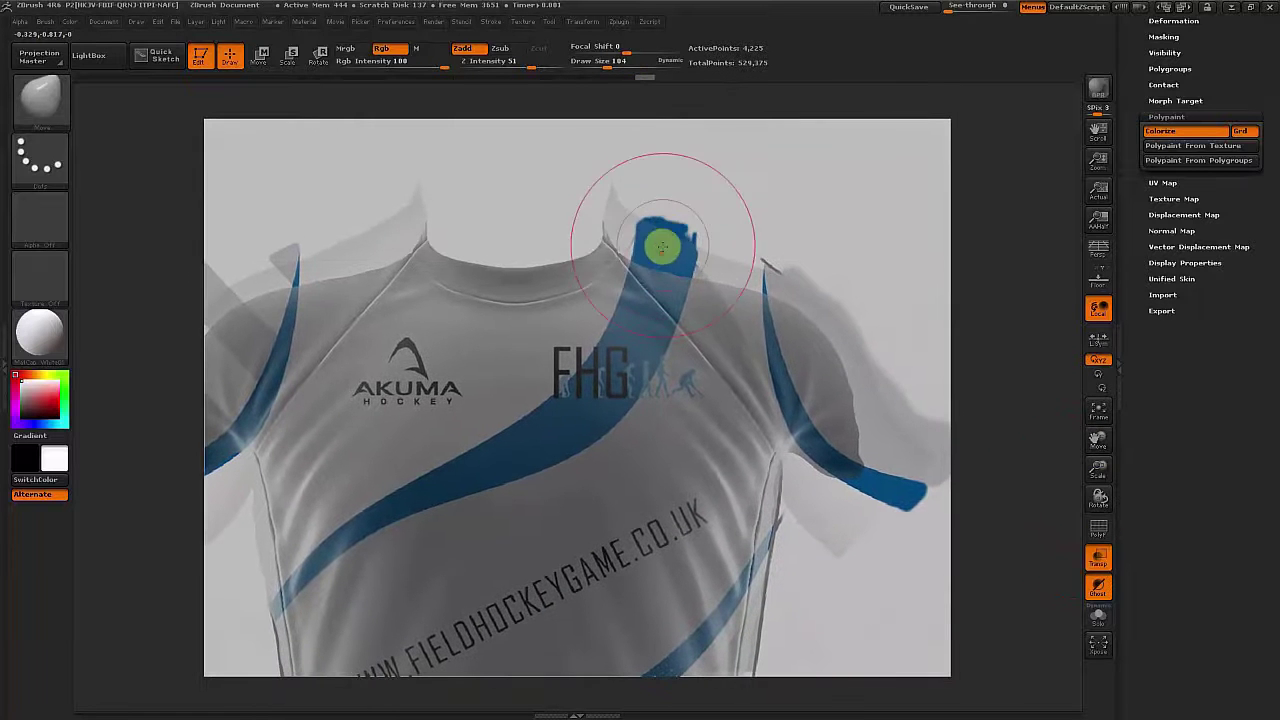
drag(1103, 432, 1134, 401)
drag(1098, 468, 1093, 435)
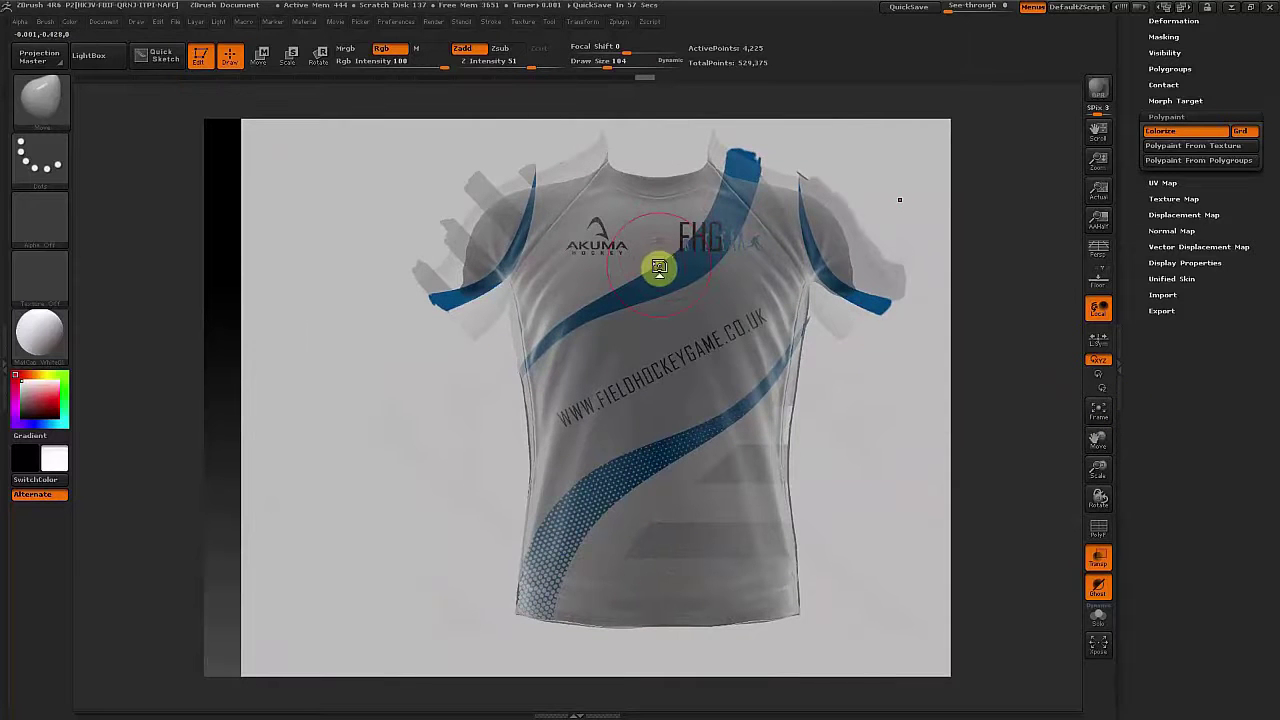
drag(1274, 27, 1276, 311)
click(1098, 557)
click(1164, 197)
click(1153, 209)
click(41, 101)
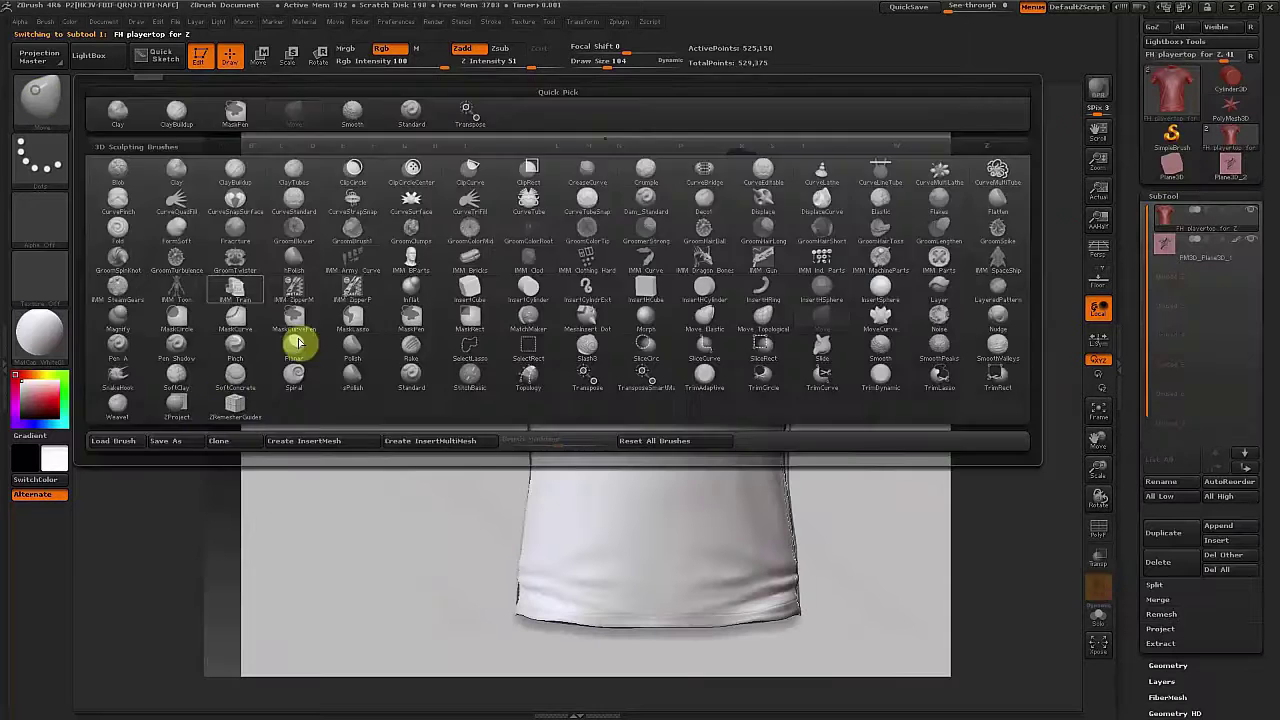
click(297, 343)
mouse_move(749, 163)
mouse_down()
mouse_move(501, 187)
mouse_move(799, 232)
mouse_move(659, 381)
mouse_move(486, 511)
mouse_move(488, 614)
mouse_up()
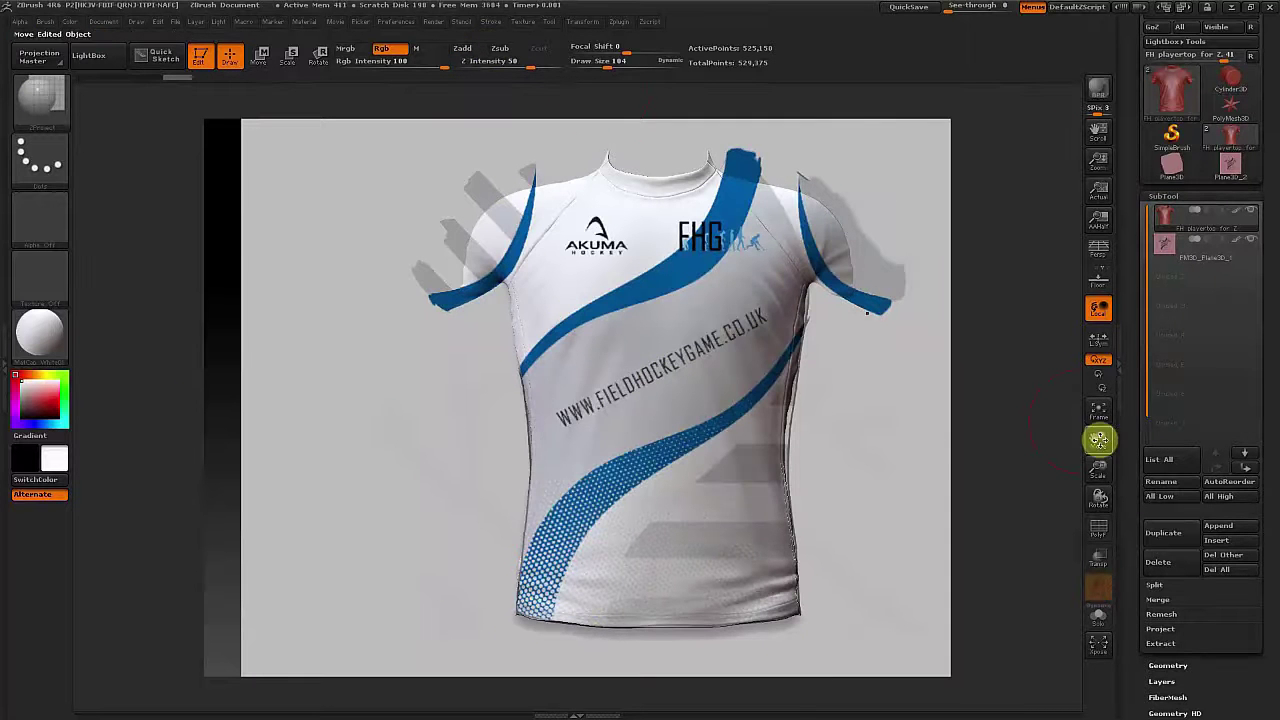
Step: Select the image plane and move it along the depth axis so it sits behind the whole shirt
drag(1099, 439, 944, 305)
click(1197, 264)
drag(1268, 548, 1266, 328)
click(1174, 537)
mouse_move(1272, 230)
mouse_down()
mouse_move(1273, 163)
mouse_move(1273, 210)
mouse_up()
drag(1098, 440, 840, 600)
drag(826, 354, 837, 375)
key(w)
drag(549, 280, 745, 233)
drag(751, 189, 684, 348)
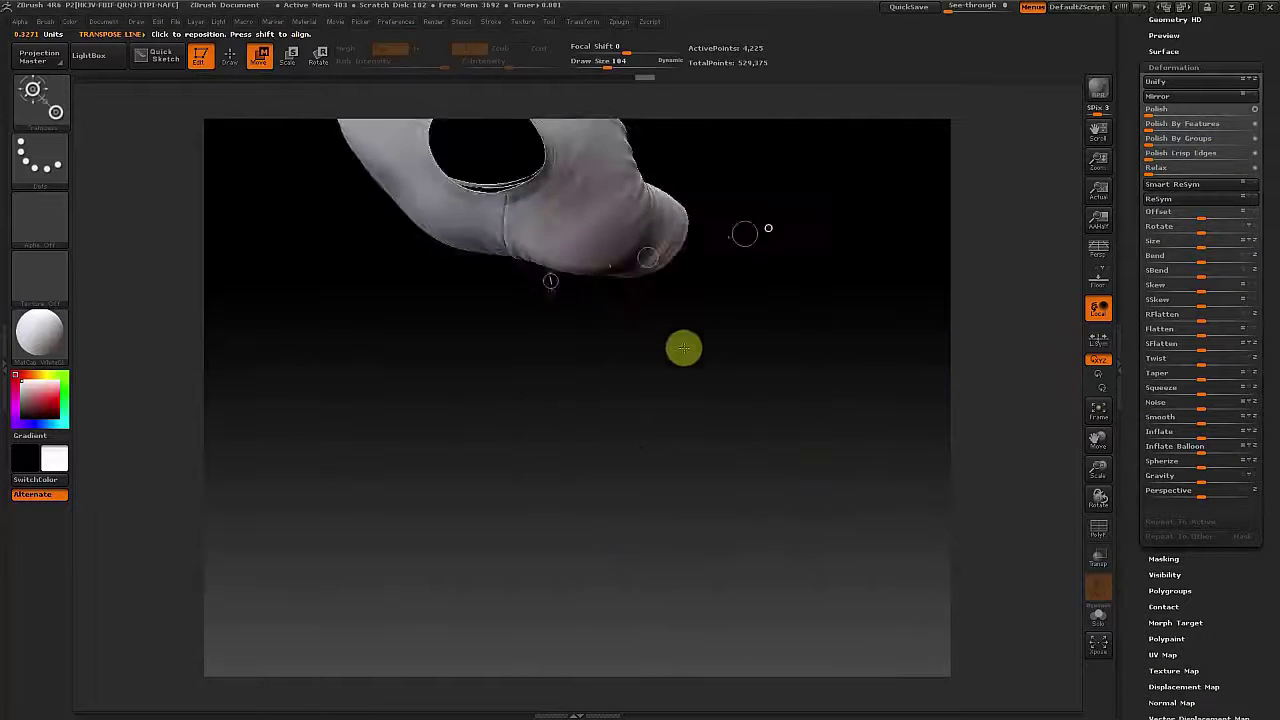
key(shift)
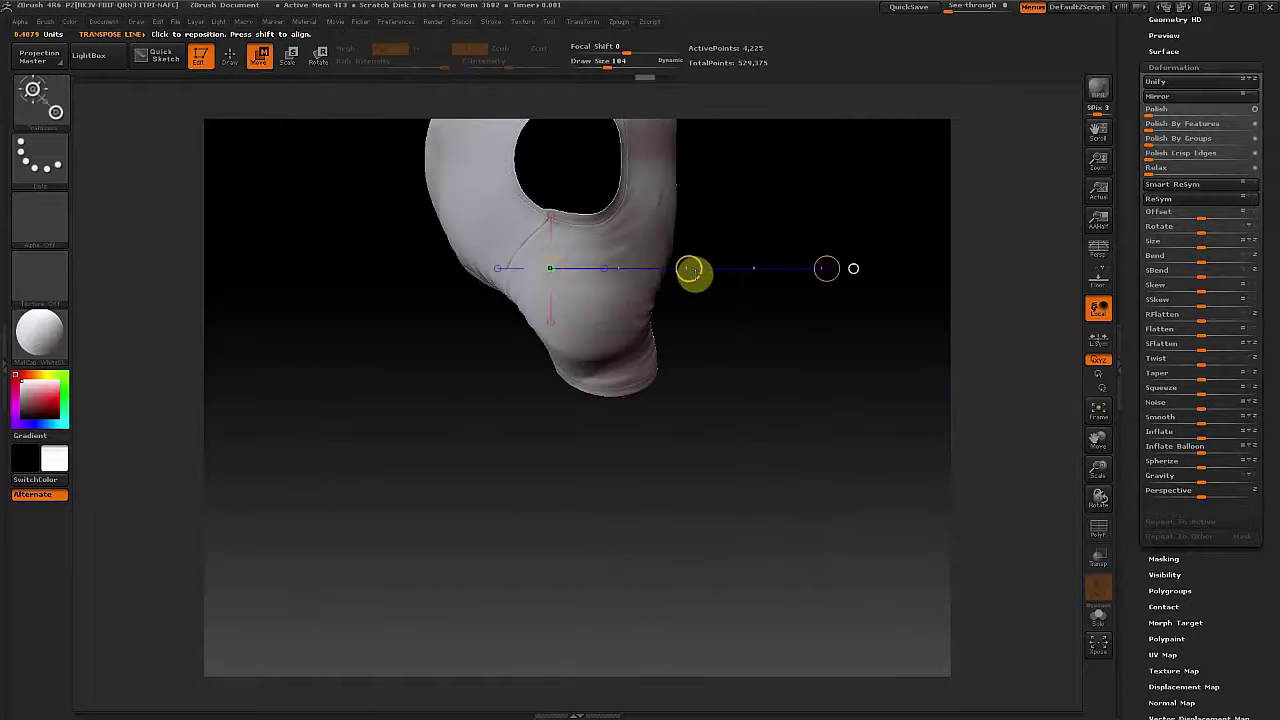
drag(807, 277, 631, 411)
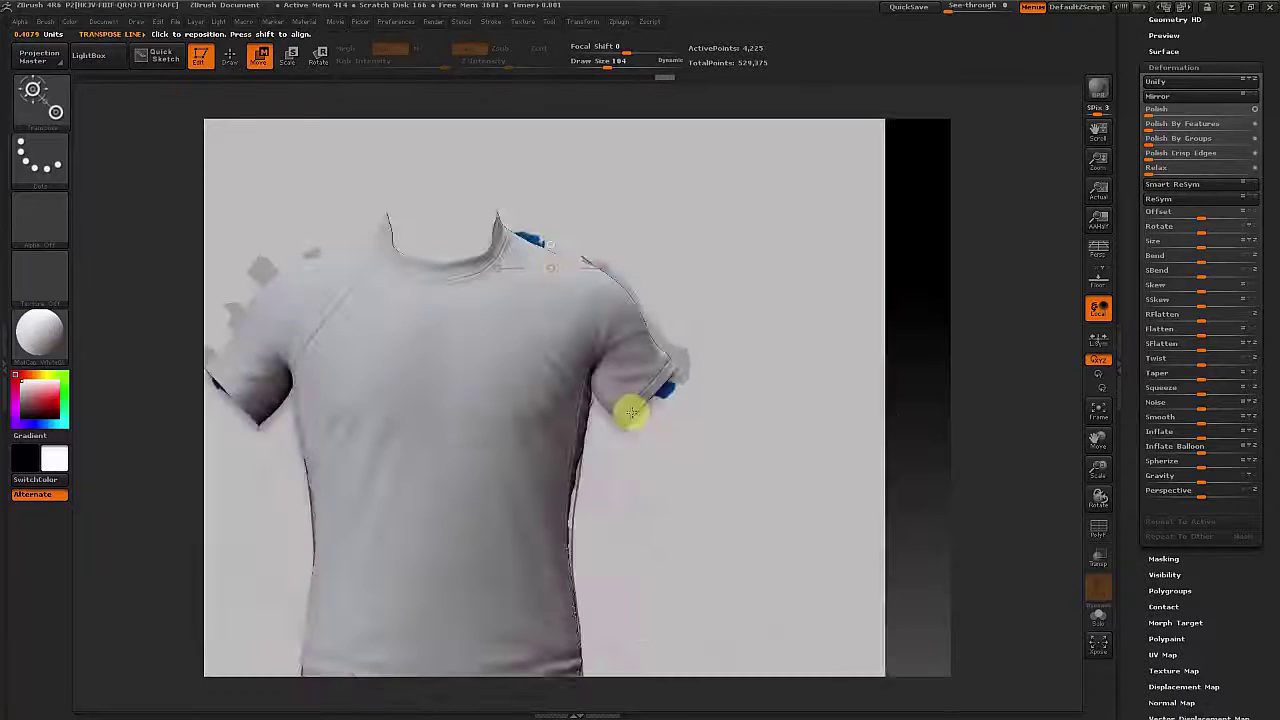
Step: Select the shirt subtool, turn off transparency, and try projecting the artwork onto its front with the ZProject brush, inspecting the chest up close
drag(1099, 437, 1200, 371)
click(1102, 558)
click(230, 60)
click(1170, 262)
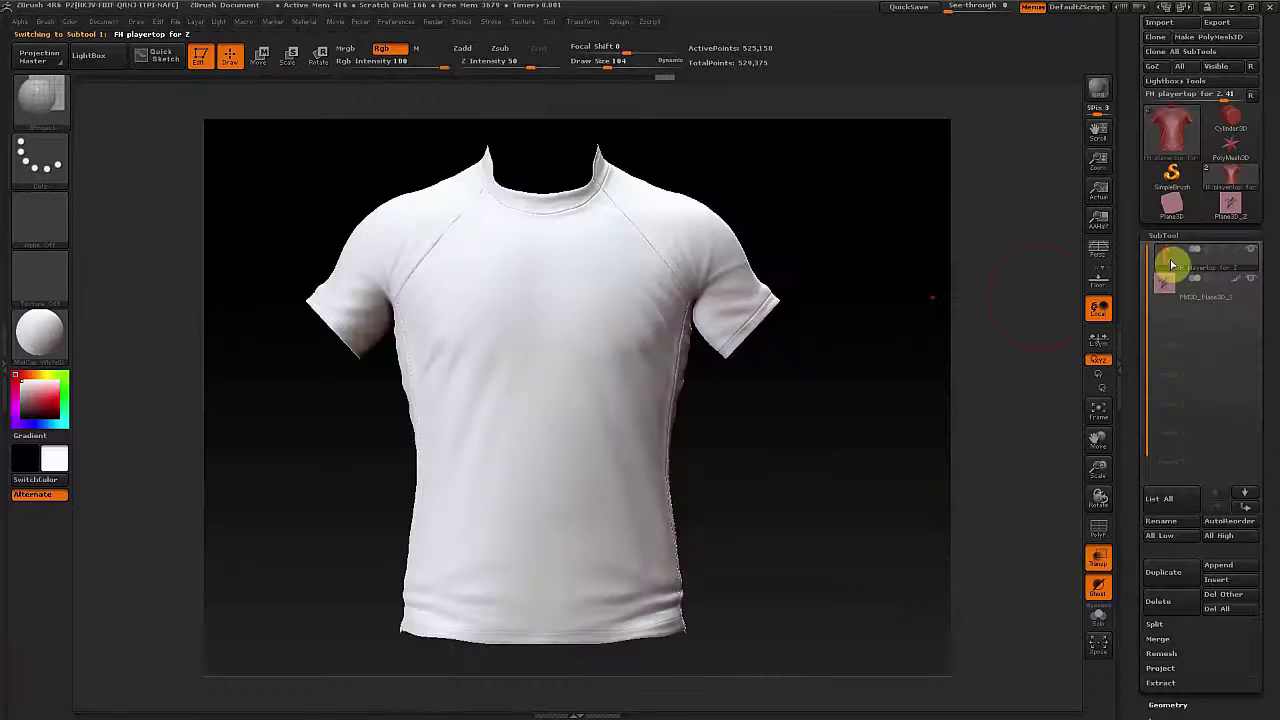
click(1099, 560)
mouse_move(657, 194)
mouse_down()
mouse_move(613, 207)
mouse_move(527, 183)
mouse_move(471, 258)
mouse_move(714, 344)
mouse_move(489, 592)
mouse_move(529, 624)
mouse_move(398, 340)
mouse_up()
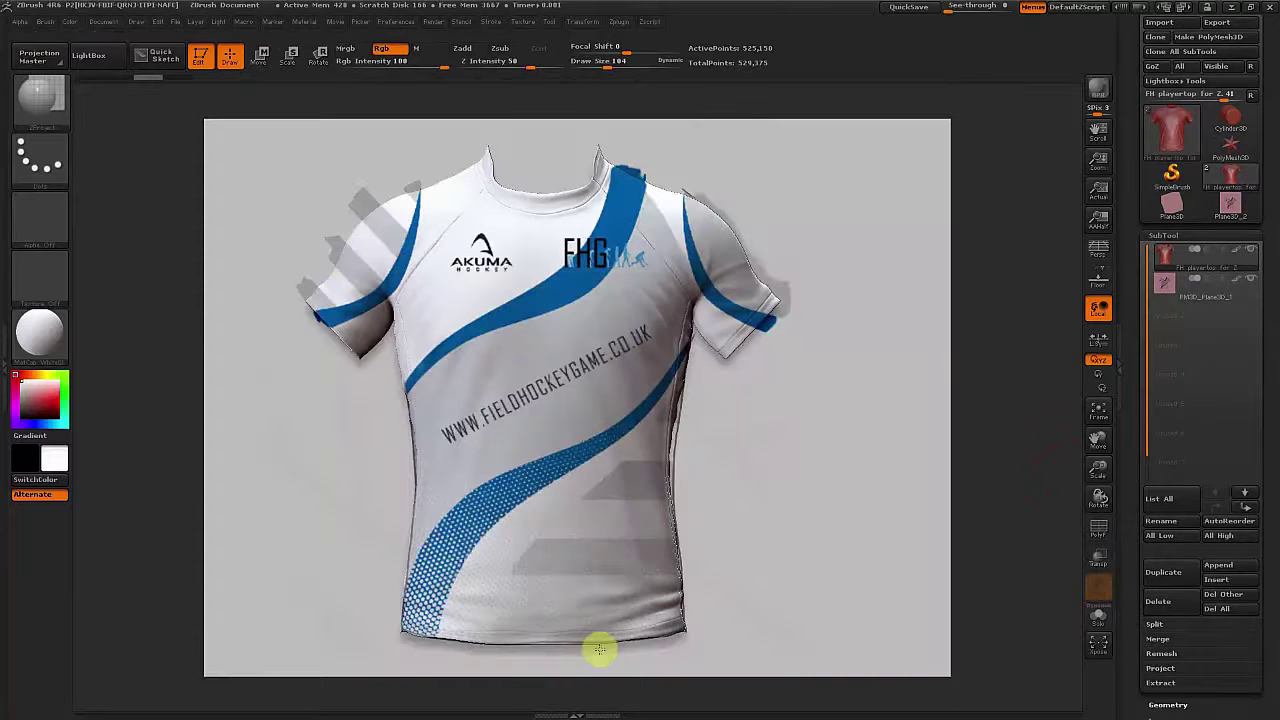
mouse_move(1045, 310)
mouse_down()
mouse_move(975, 319)
mouse_move(988, 308)
mouse_up()
drag(1099, 468, 1103, 546)
drag(978, 478, 1012, 468)
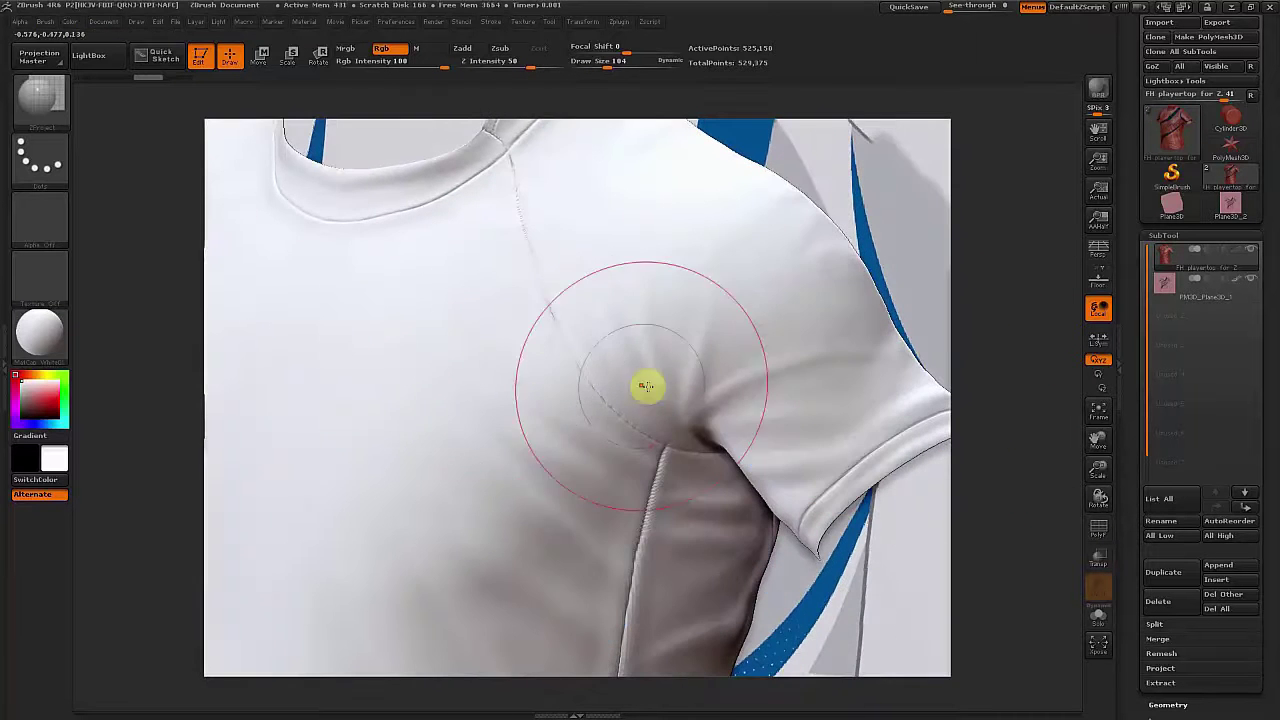
drag(1098, 467, 1100, 462)
Step: Subdivide the shirt with DivideHD and try projecting the artwork onto its chest in HD sculpting mode
click(1160, 448)
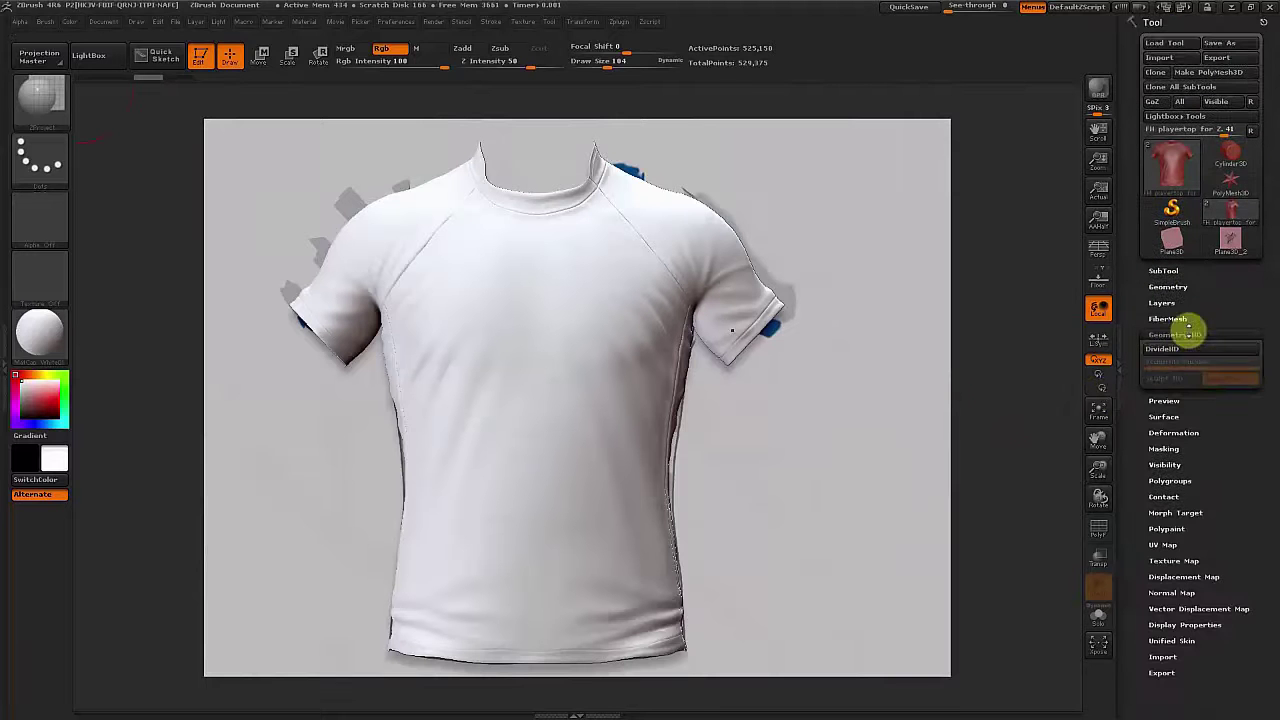
click(1180, 348)
key(a)
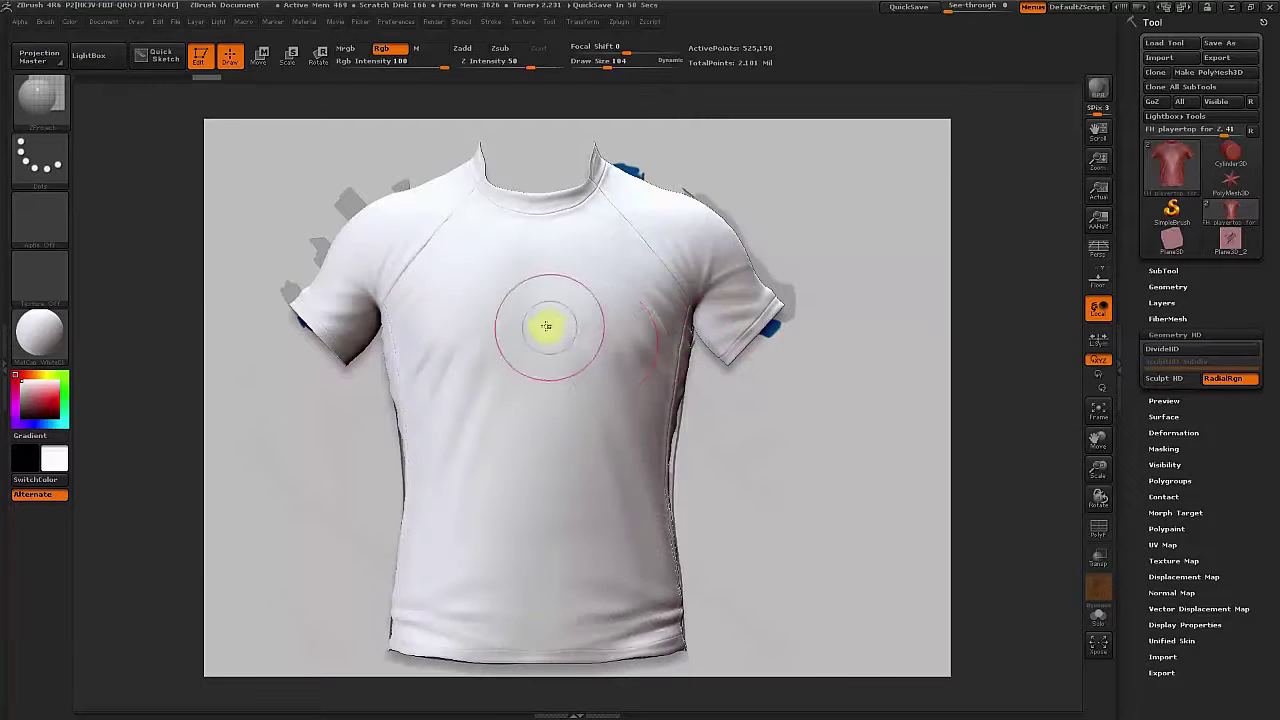
key(a)
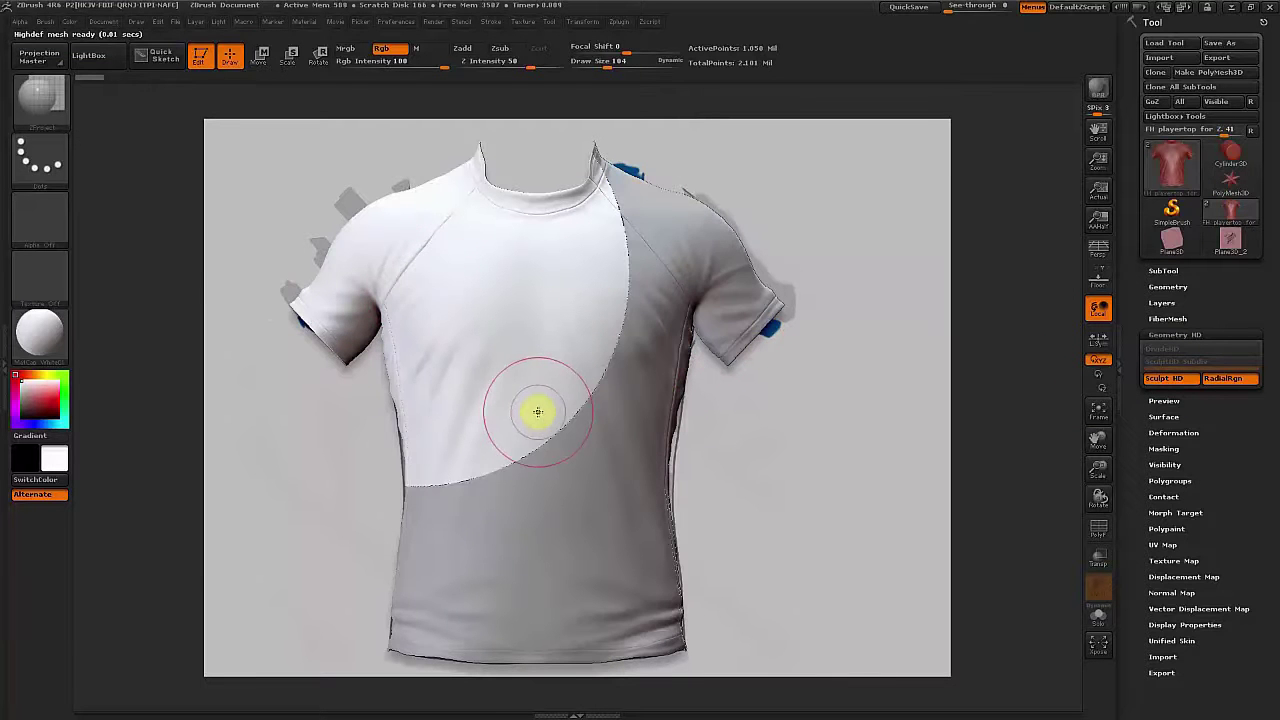
key(a)
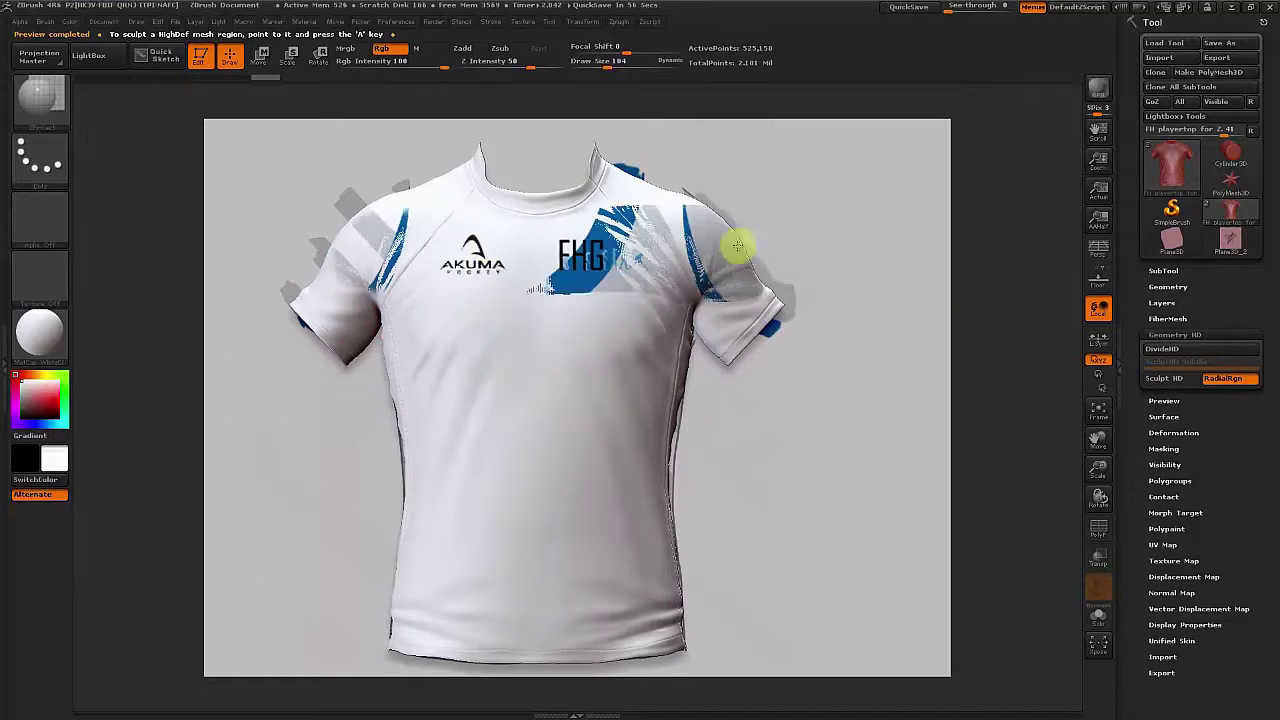
Step: Convert the shirt into a separate polymesh copy with Make PolyMesh3D
drag(795, 368, 981, 411)
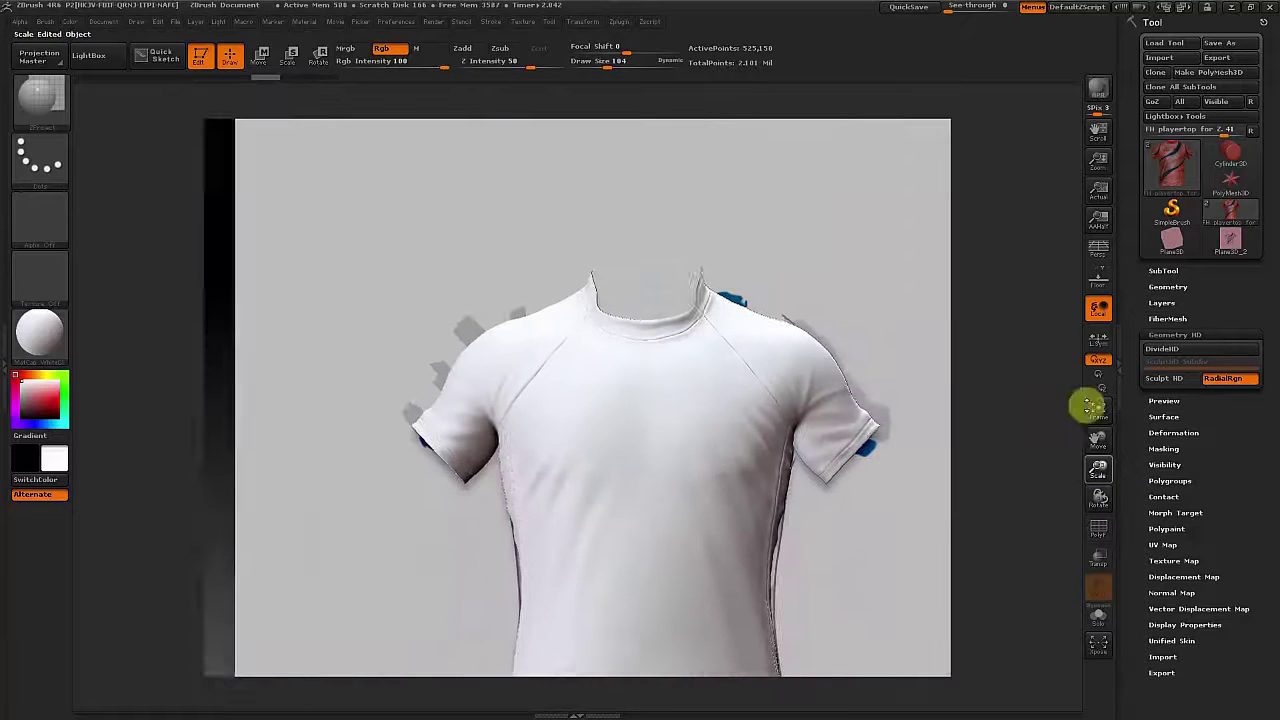
drag(1098, 440, 1026, 418)
click(1168, 287)
click(1164, 271)
click(1168, 694)
drag(1224, 606, 1224, 435)
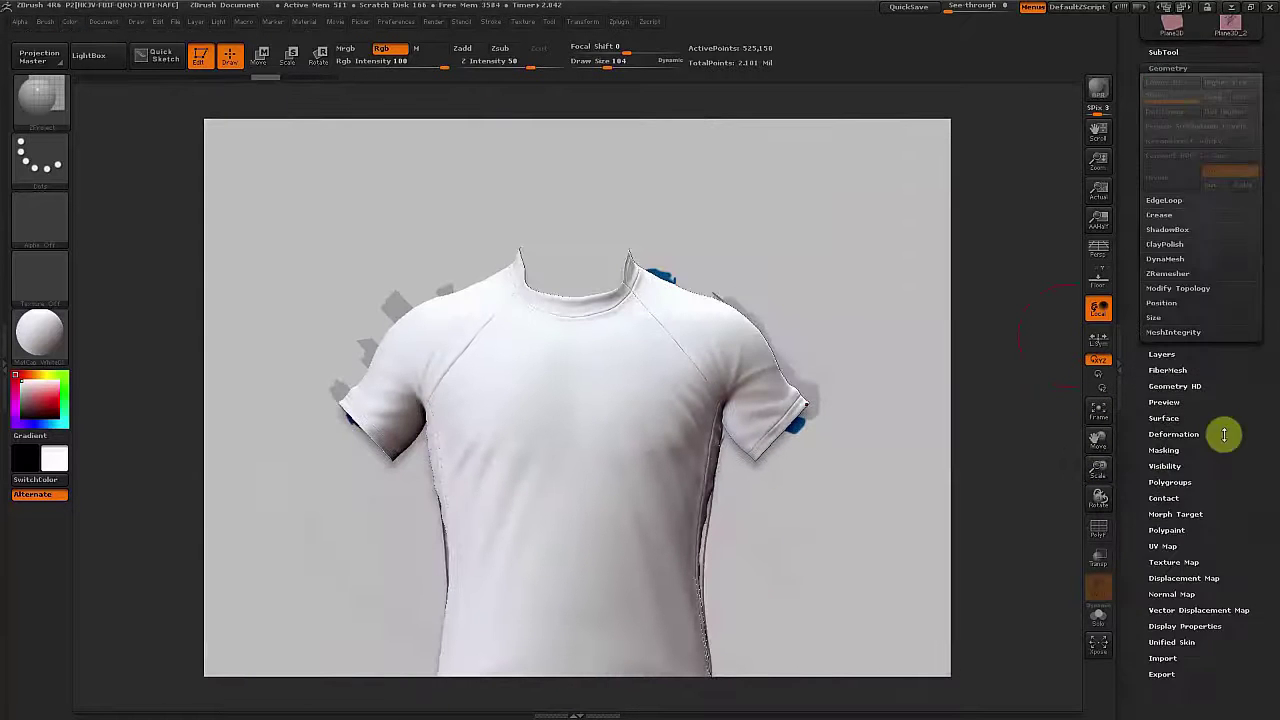
scroll(1224, 434, up, 4)
scroll(1229, 510, down, 4)
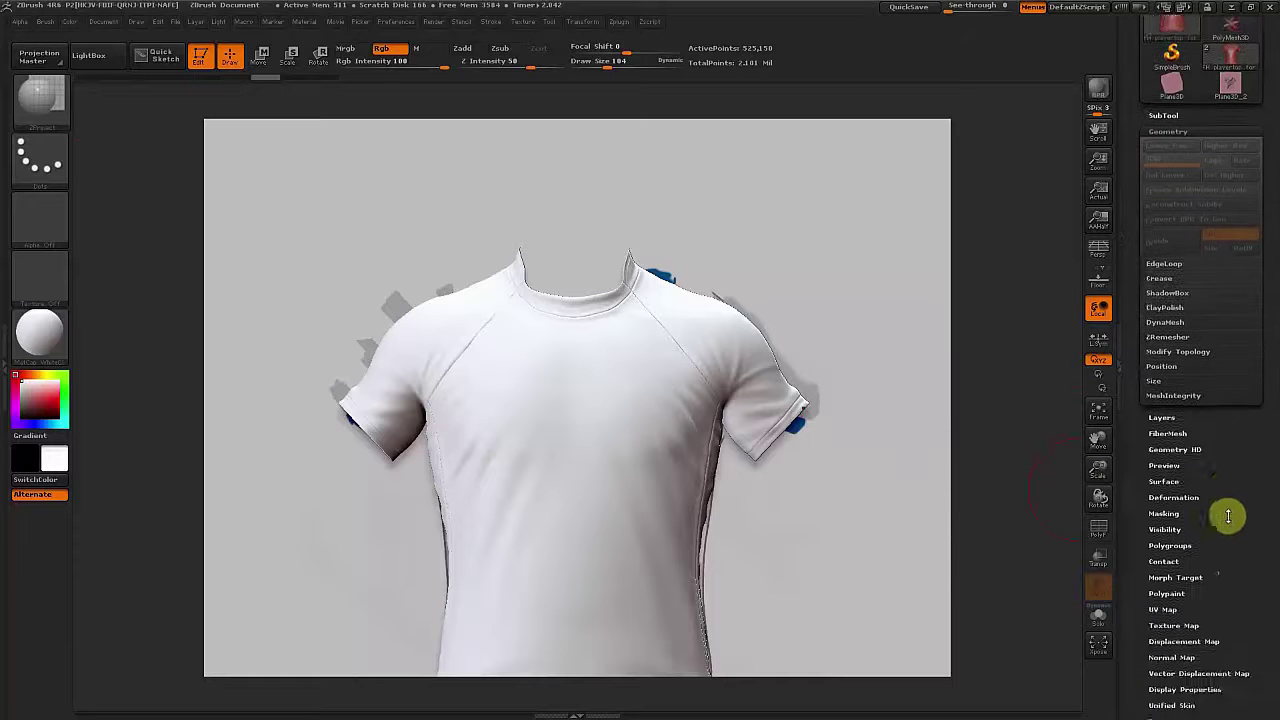
drag(1227, 489, 1232, 695)
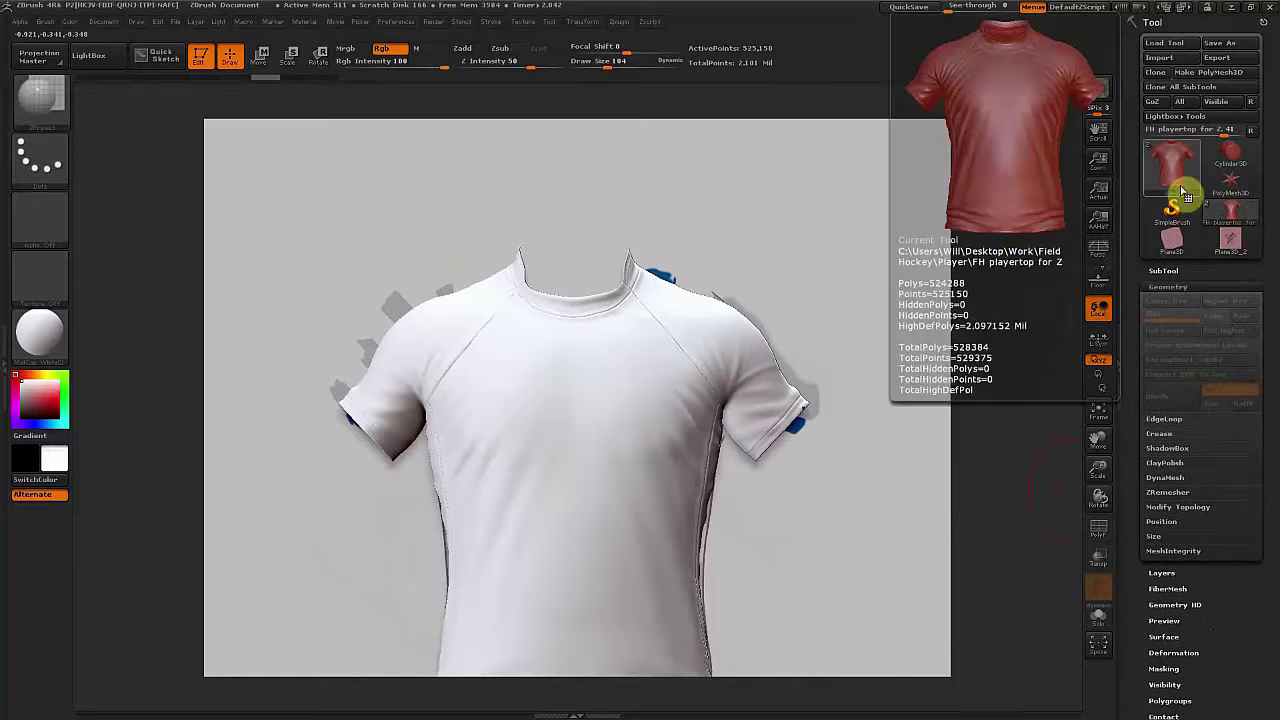
click(1199, 76)
drag(985, 262, 854, 289)
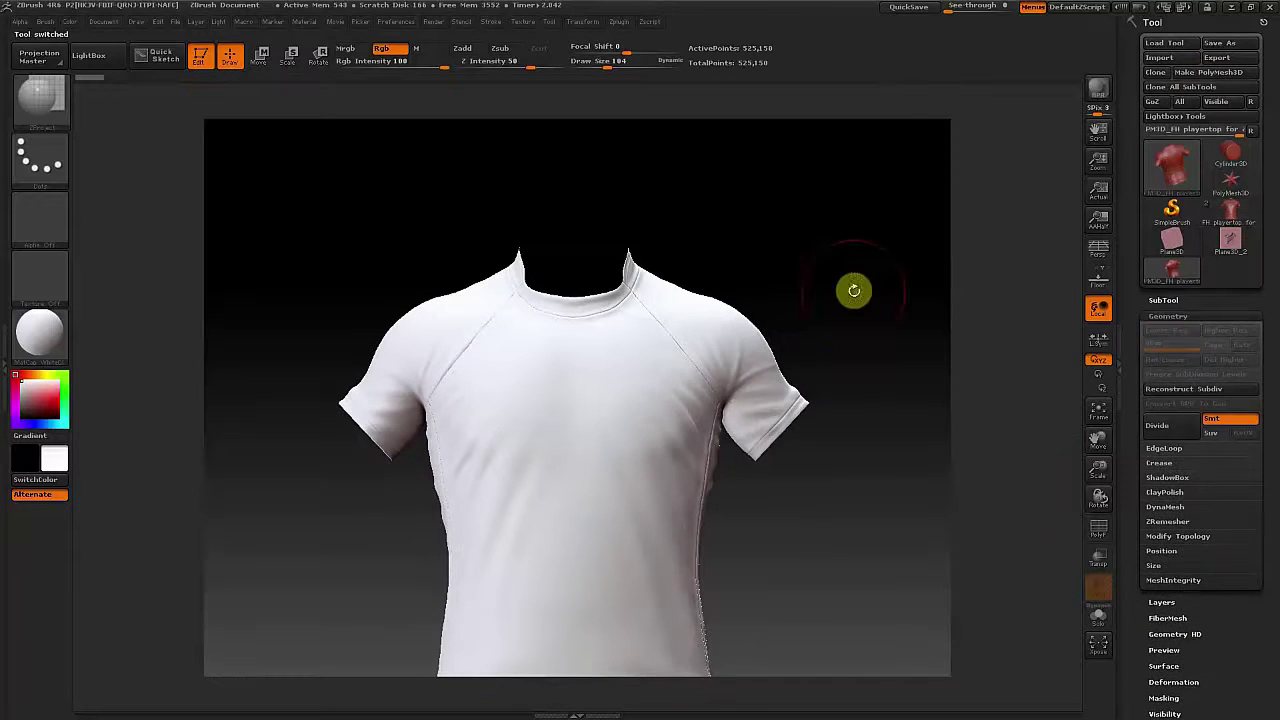
Step: Check the original shirt tool's geometry options and switch to the shirt's polymesh copy
click(1225, 228)
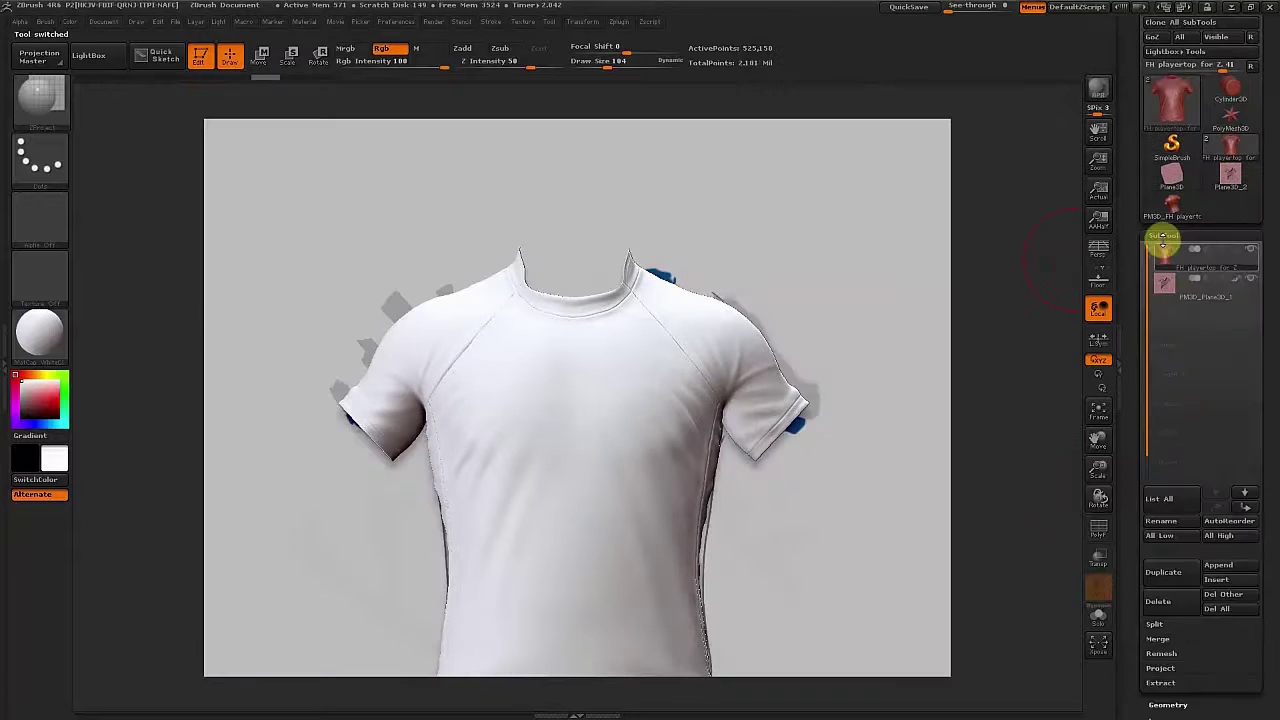
scroll(1176, 366, down, 1)
click(1173, 617)
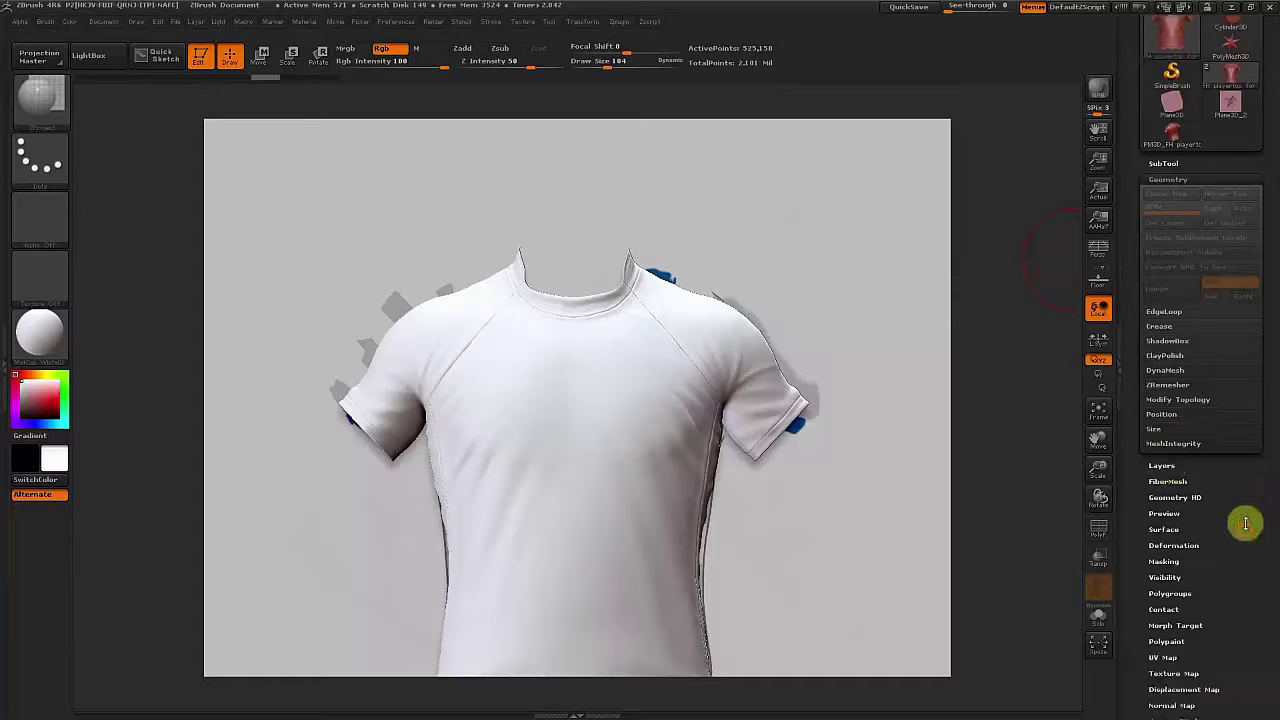
scroll(1275, 483, up, 4)
click(1163, 314)
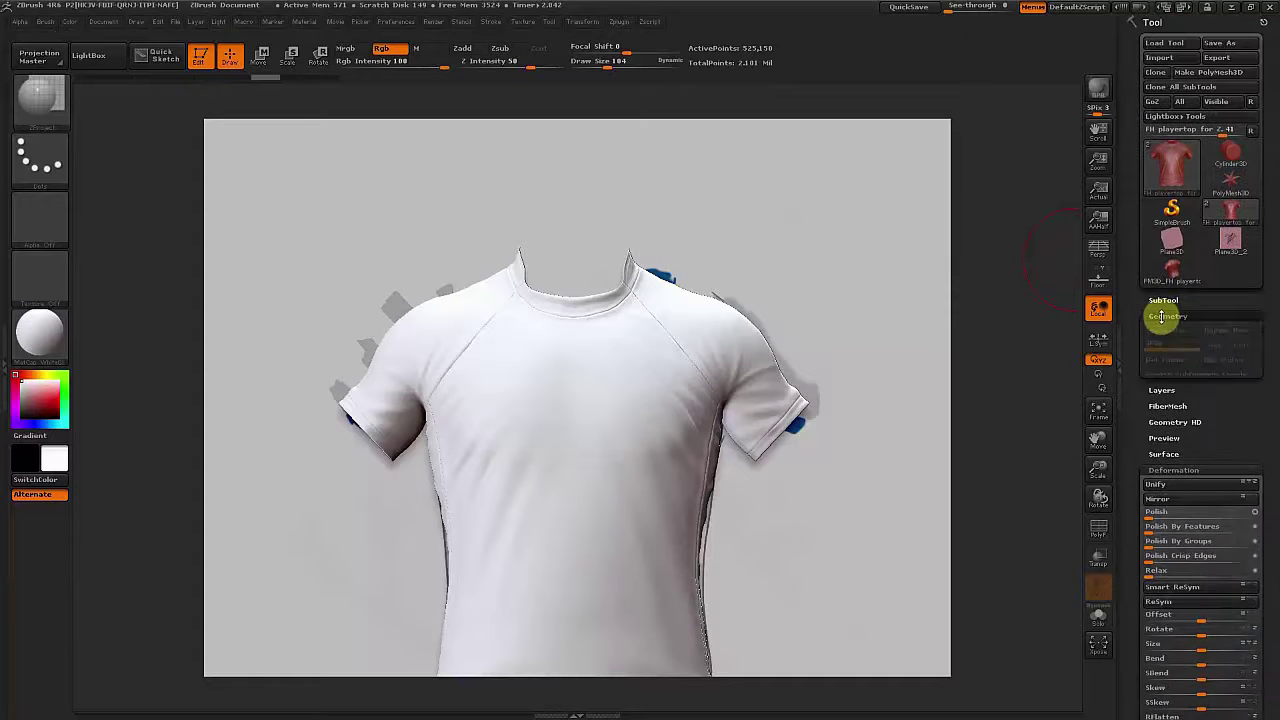
click(1186, 594)
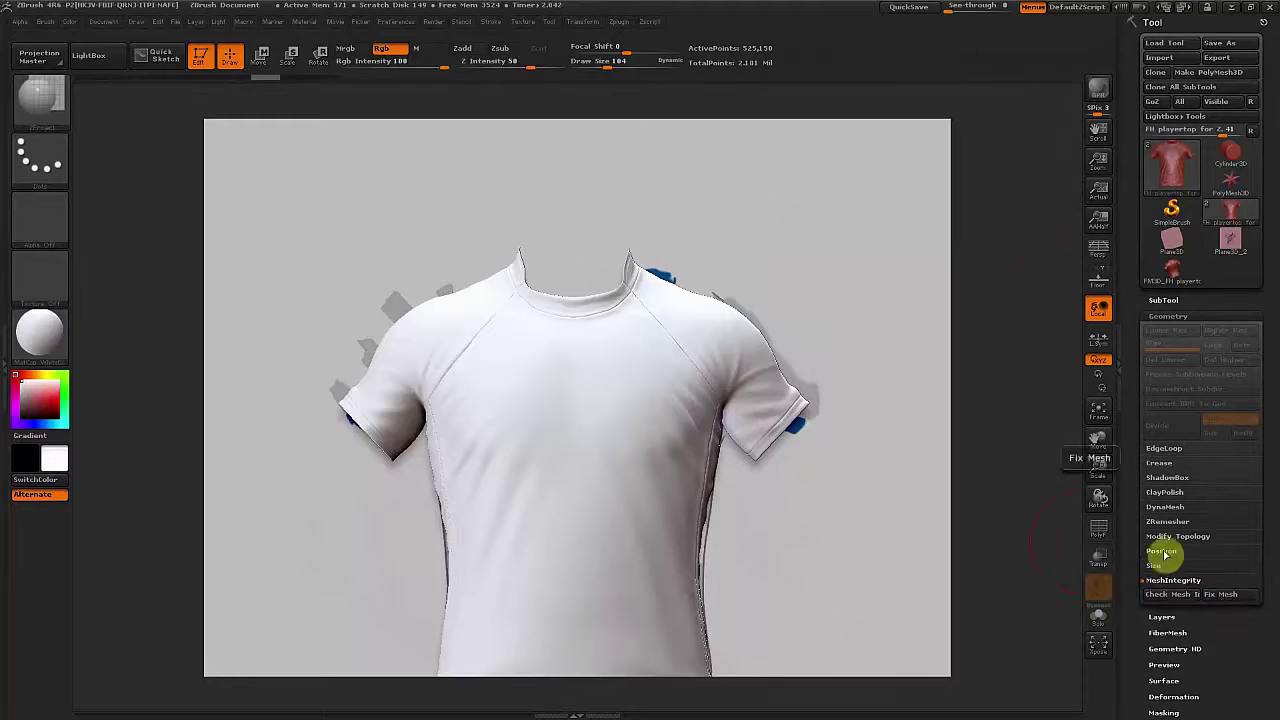
click(1172, 268)
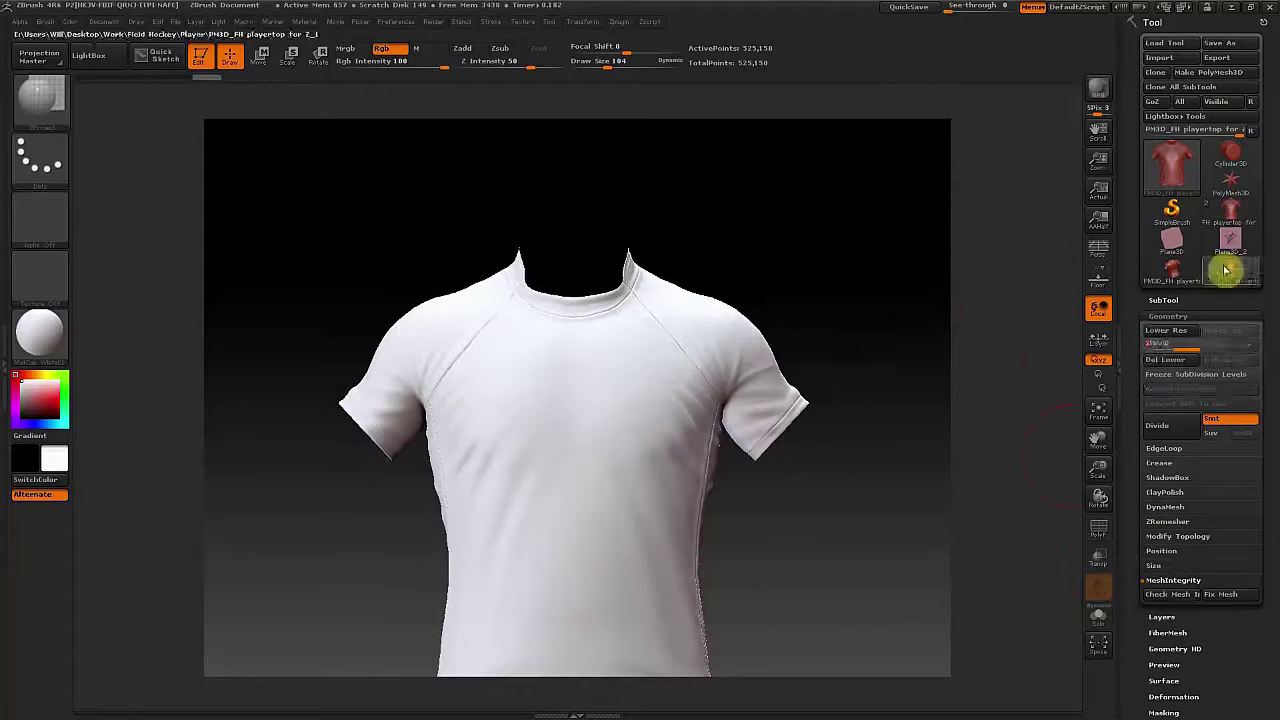
Step: Append the image plane to the polymesh shirt as a second subtool
click(1163, 300)
click(1222, 566)
click(811, 437)
drag(876, 380, 911, 380)
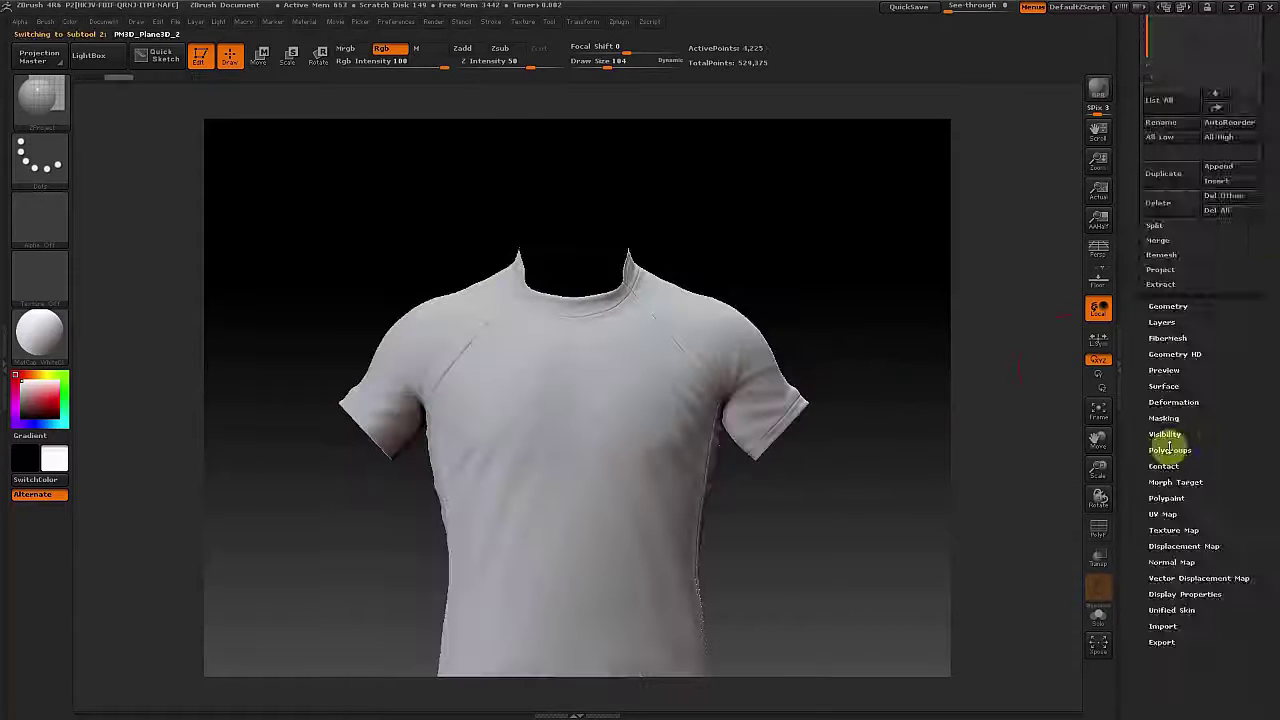
Step: Assign the shirt artwork texture to the appended image plane and turn on Colorize in its polypaint settings
click(1174, 121)
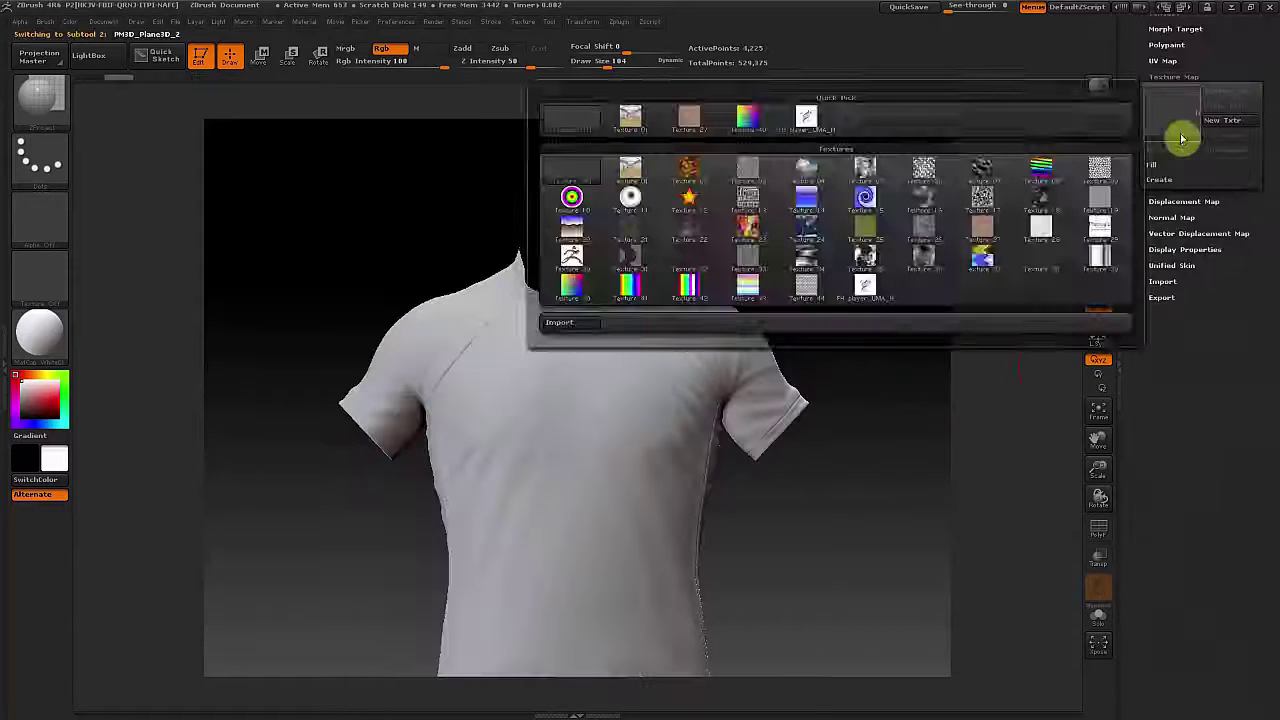
click(864, 285)
drag(1255, 471, 1255, 232)
click(1166, 270)
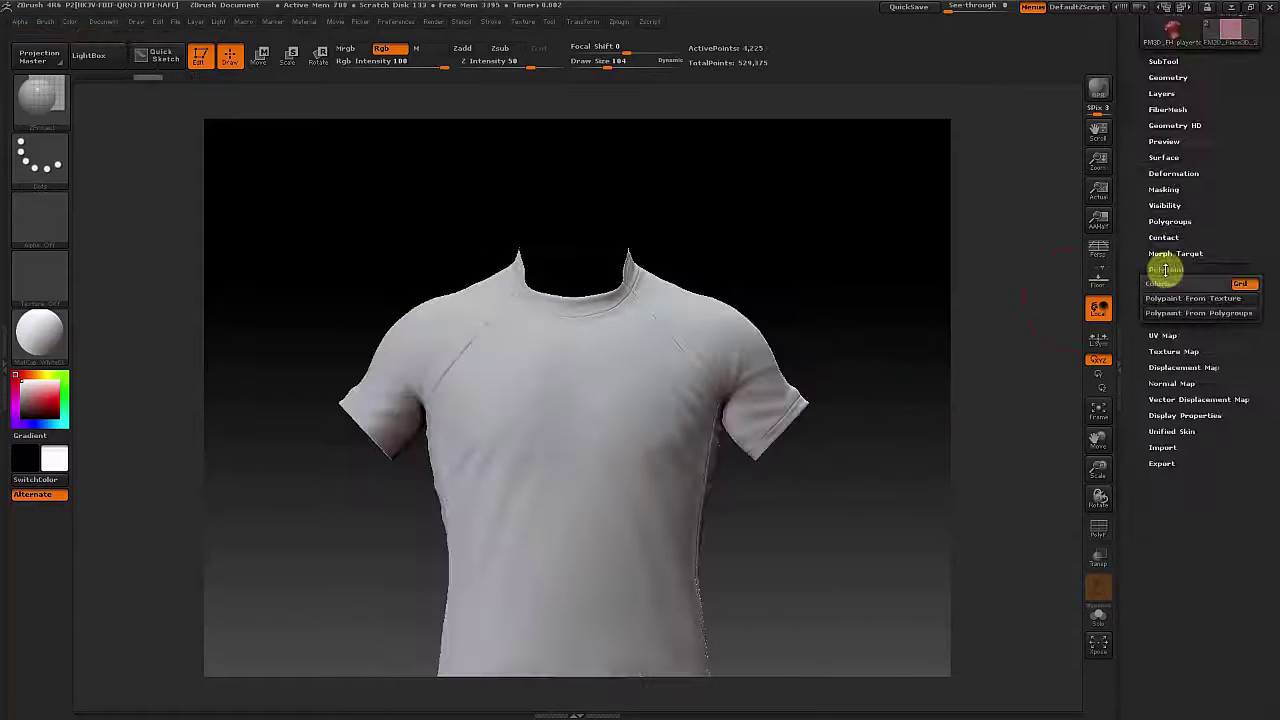
click(1182, 285)
drag(975, 320, 945, 236)
Step: Turn on transparency and scale the image plane up so its artwork matches the shirt's size
click(1173, 173)
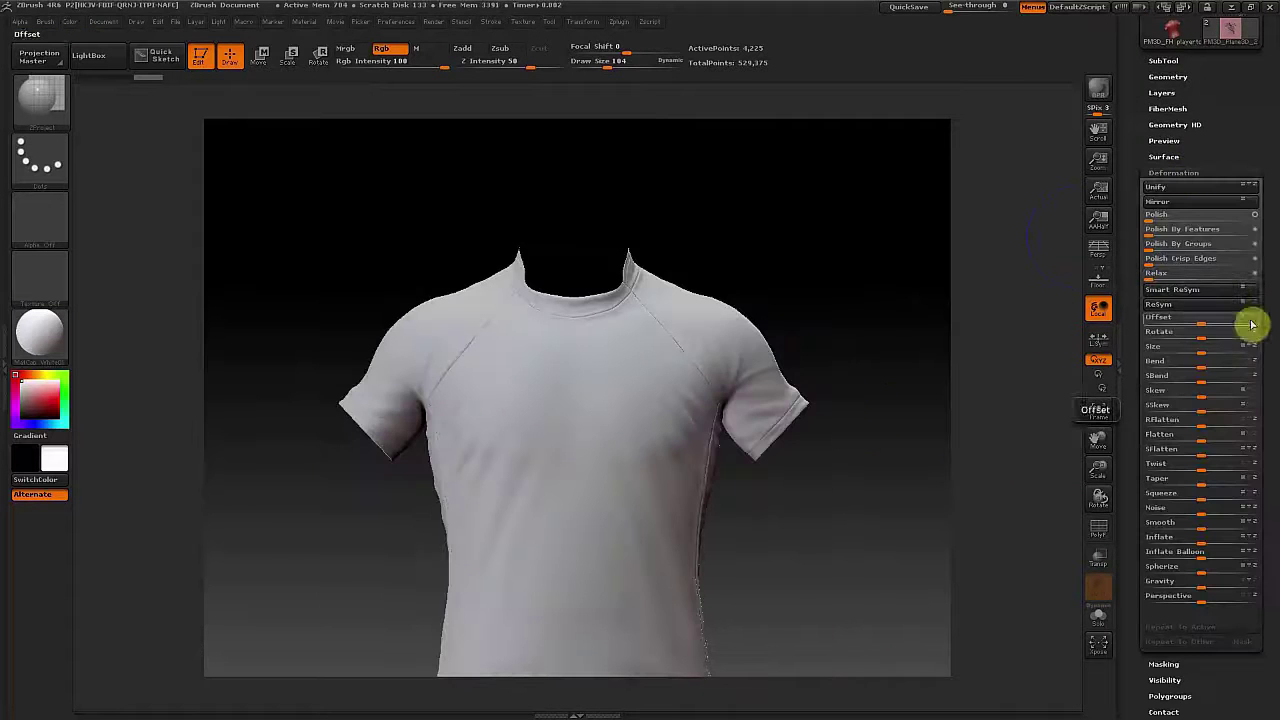
key(Return)
drag(1098, 440, 1113, 395)
drag(1266, 470, 1266, 199)
click(1098, 557)
click(289, 56)
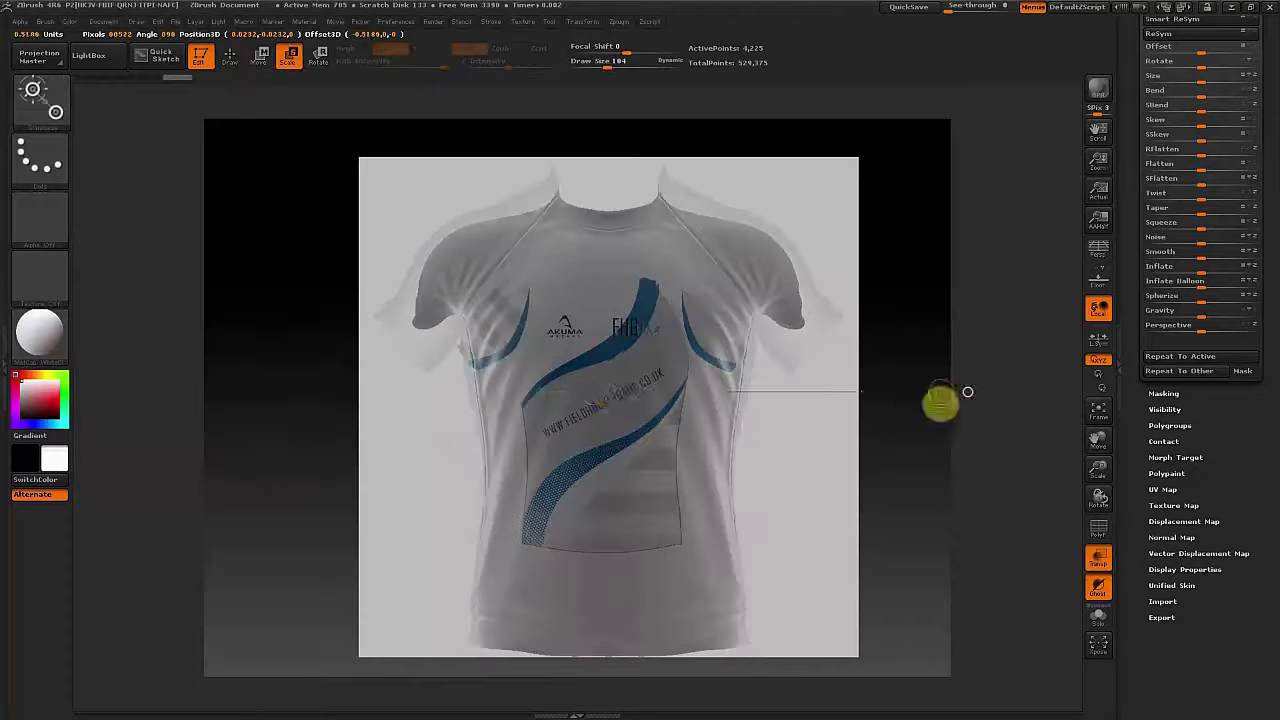
drag(633, 440, 790, 437)
drag(790, 437, 921, 432)
Step: Move the image plane until the artwork's torso lines up with the shirt's side seams and hem
click(257, 58)
drag(566, 318, 816, 330)
drag(690, 324, 719, 352)
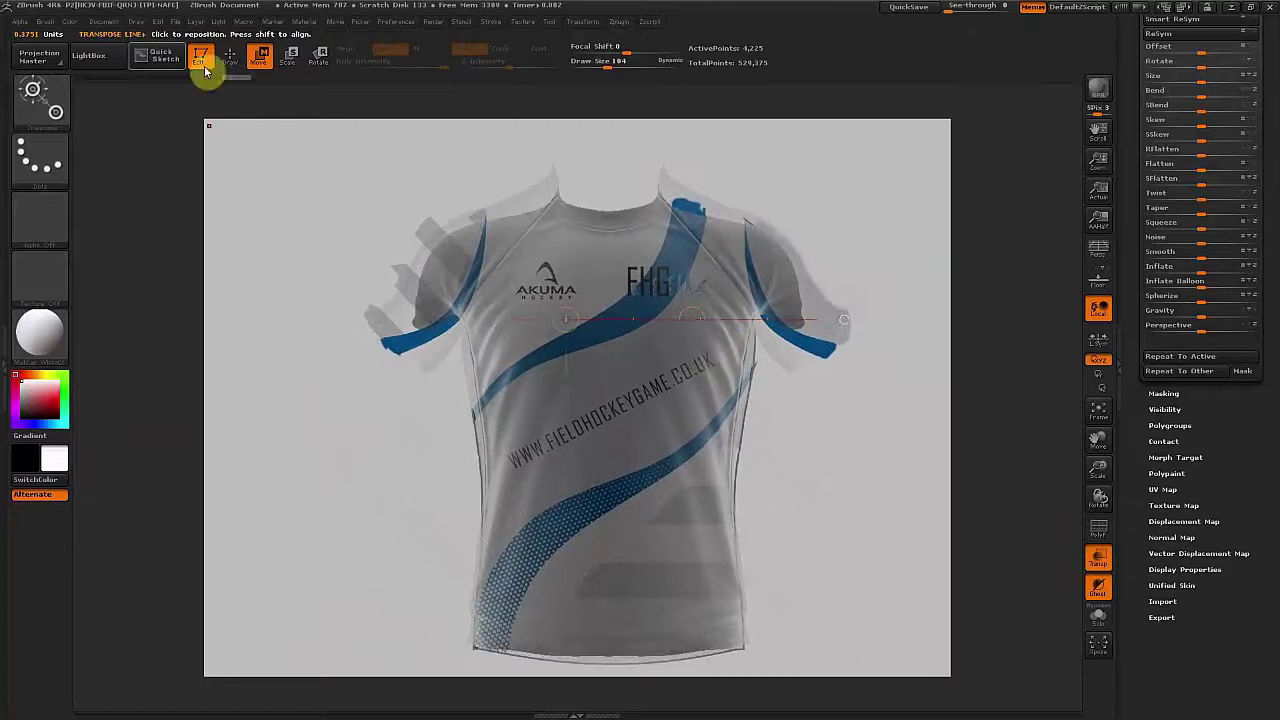
click(257, 56)
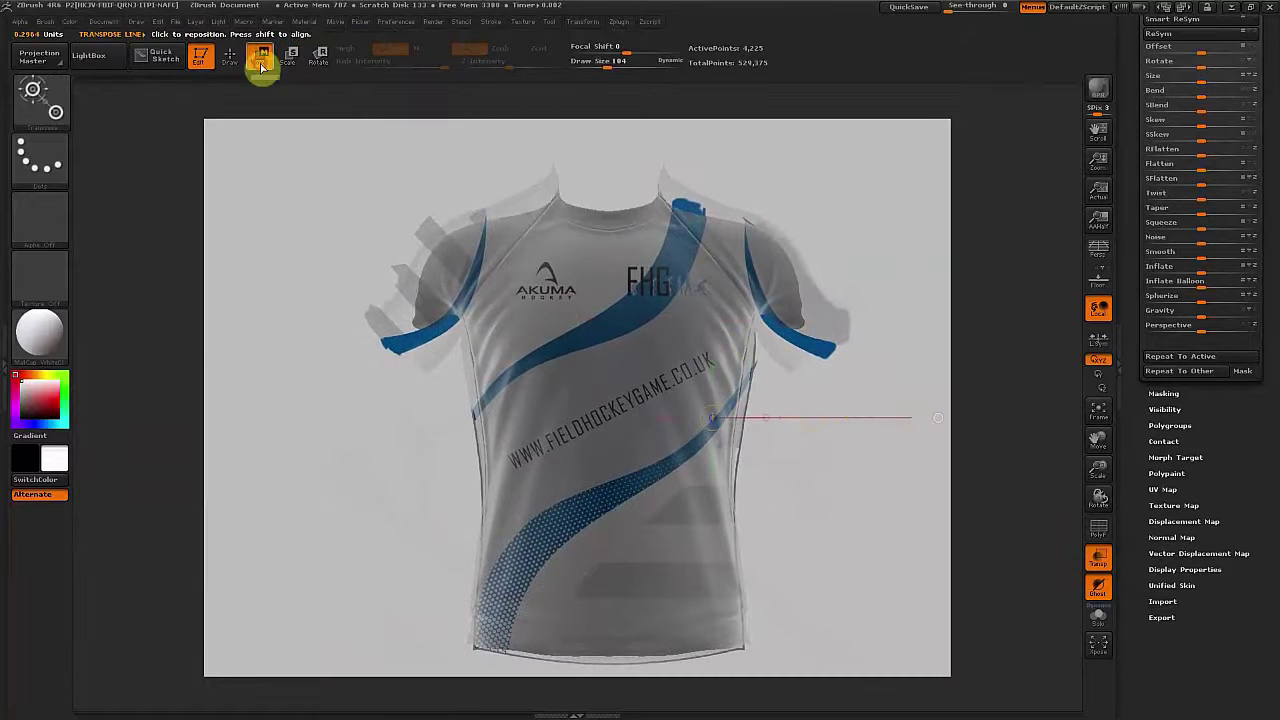
mouse_move(812, 417)
mouse_down()
mouse_move(823, 403)
mouse_move(808, 420)
mouse_up()
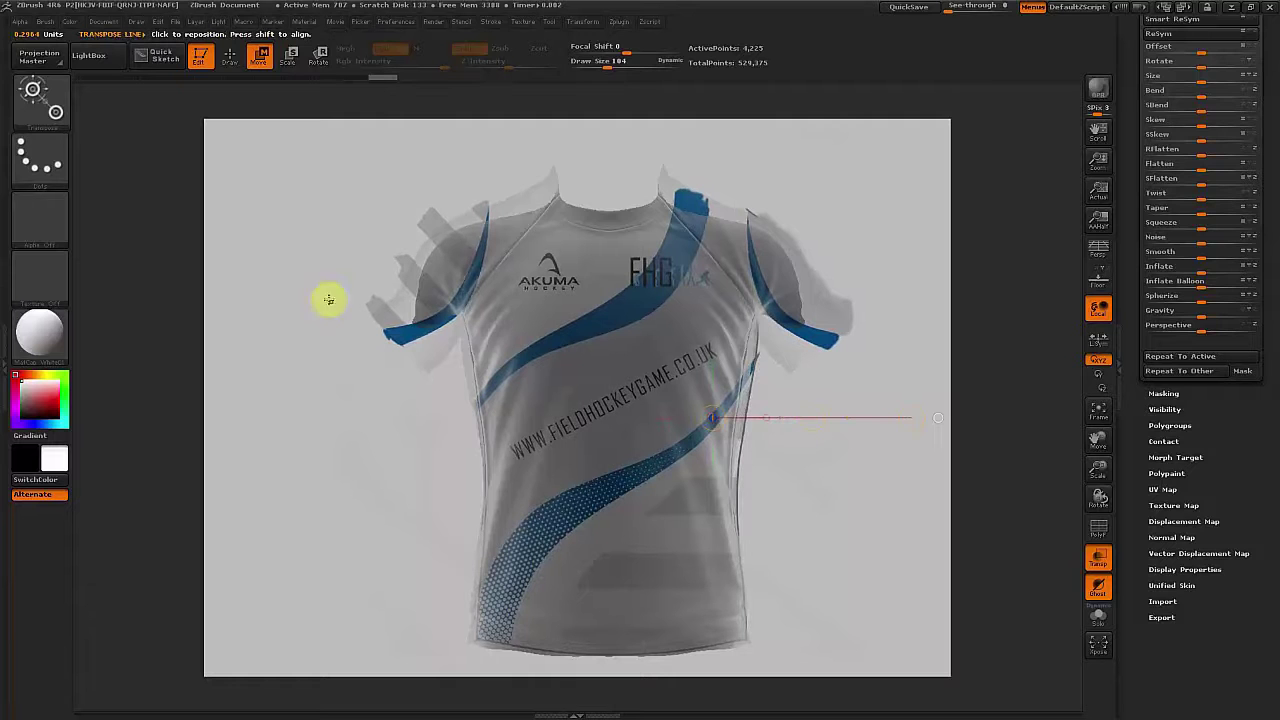
Step: Turn off transparency and move the image plane along the depth axis so it sits behind the whole shirt
scroll(1277, 494, up, 5)
click(1163, 300)
click(1169, 260)
click(1098, 558)
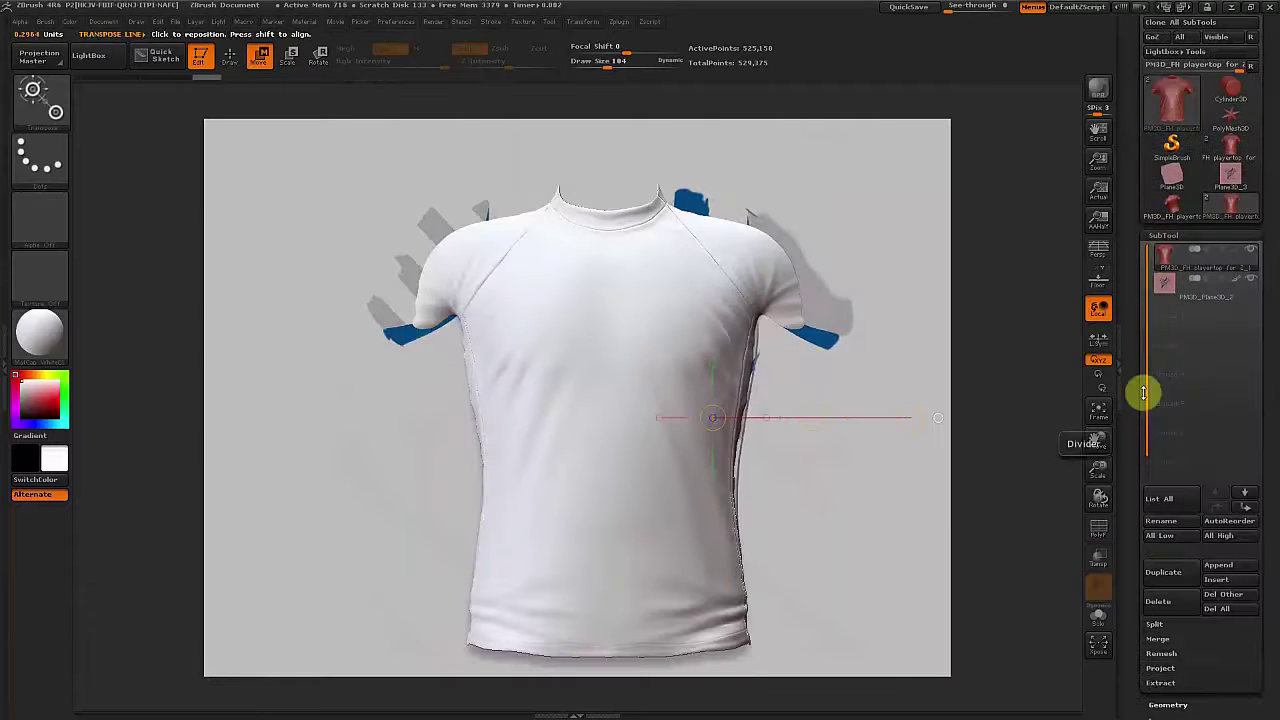
click(1168, 287)
drag(1000, 360, 755, 414)
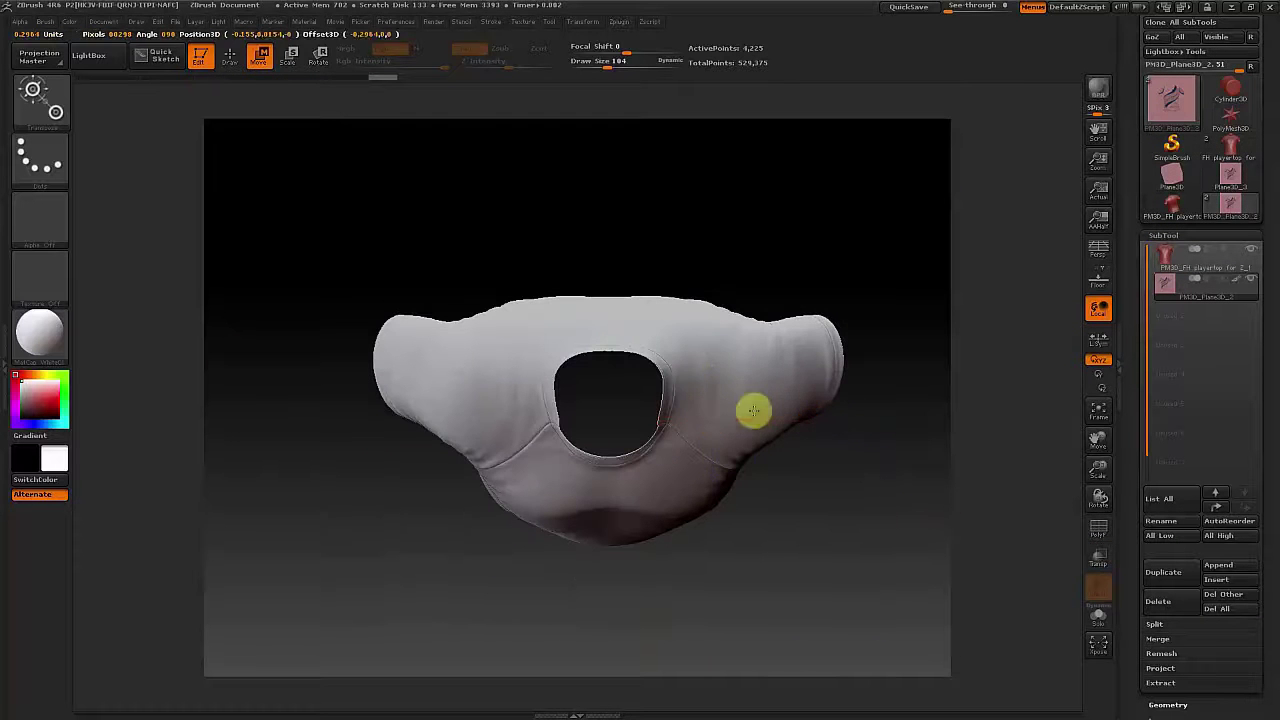
drag(759, 211, 790, 462)
Step: Select the shirt subtool and divide its geometry to subdivision level 3
alt+click(786, 446)
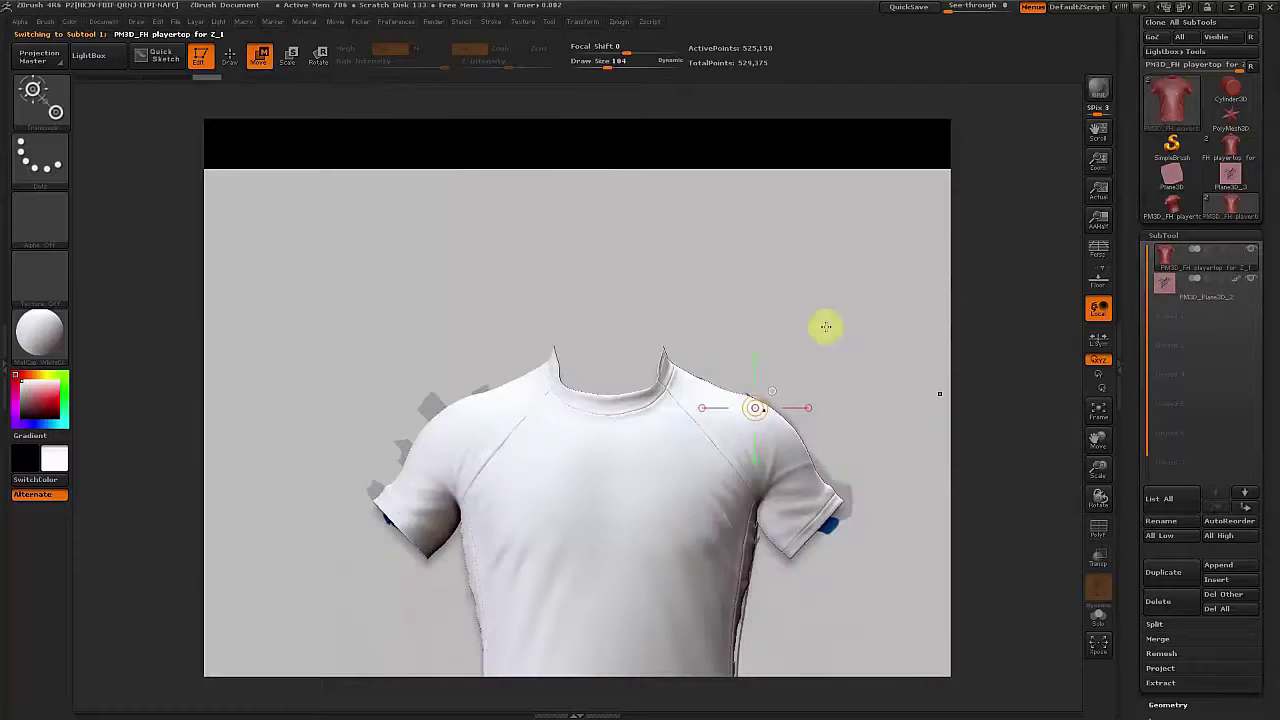
key(q)
mouse_move(748, 405)
mouse_down()
mouse_move(689, 451)
mouse_move(712, 556)
mouse_up()
key(ctrl+z)
click(1168, 464)
mouse_move(1252, 375)
mouse_down()
mouse_move(1262, 134)
mouse_move(1246, 670)
mouse_up()
click(1150, 430)
Step: Try projecting the artwork over the shirt's chest, sleeves and lower torso with the ZProject brush
drag(759, 410, 524, 412)
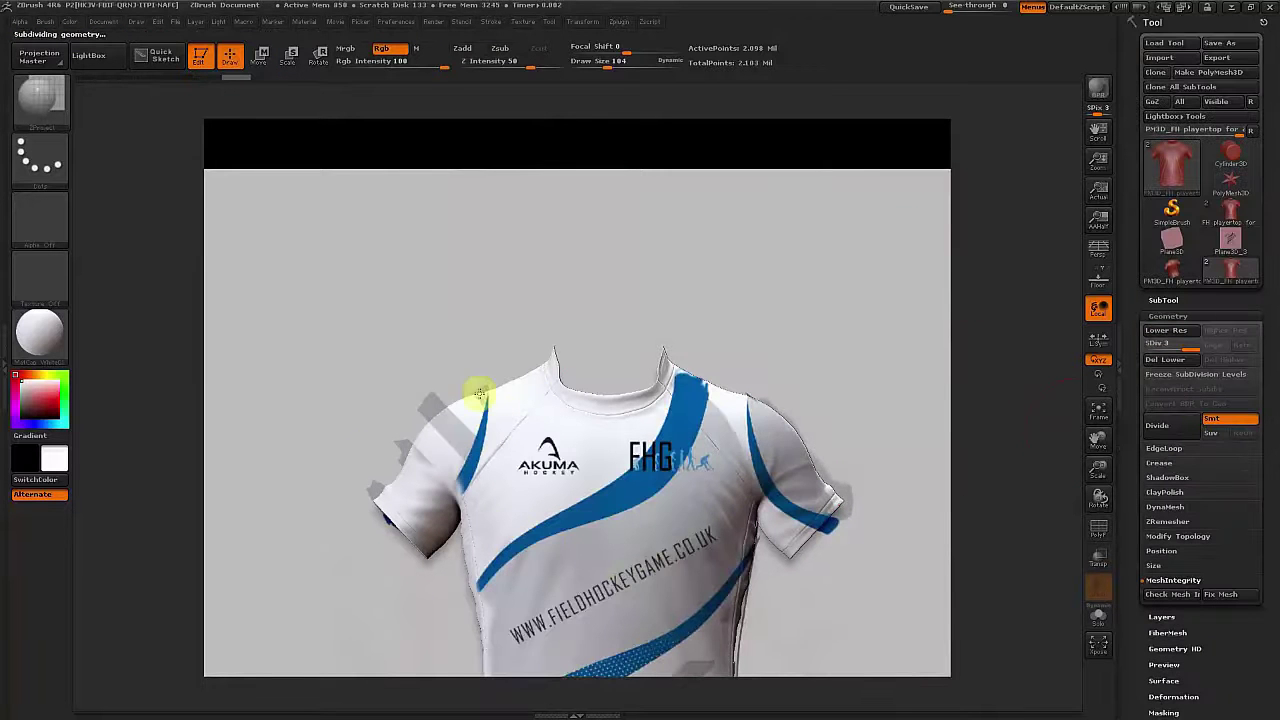
drag(1005, 600, 1037, 330)
mouse_move(602, 420)
mouse_down()
mouse_move(614, 400)
mouse_move(706, 503)
mouse_up()
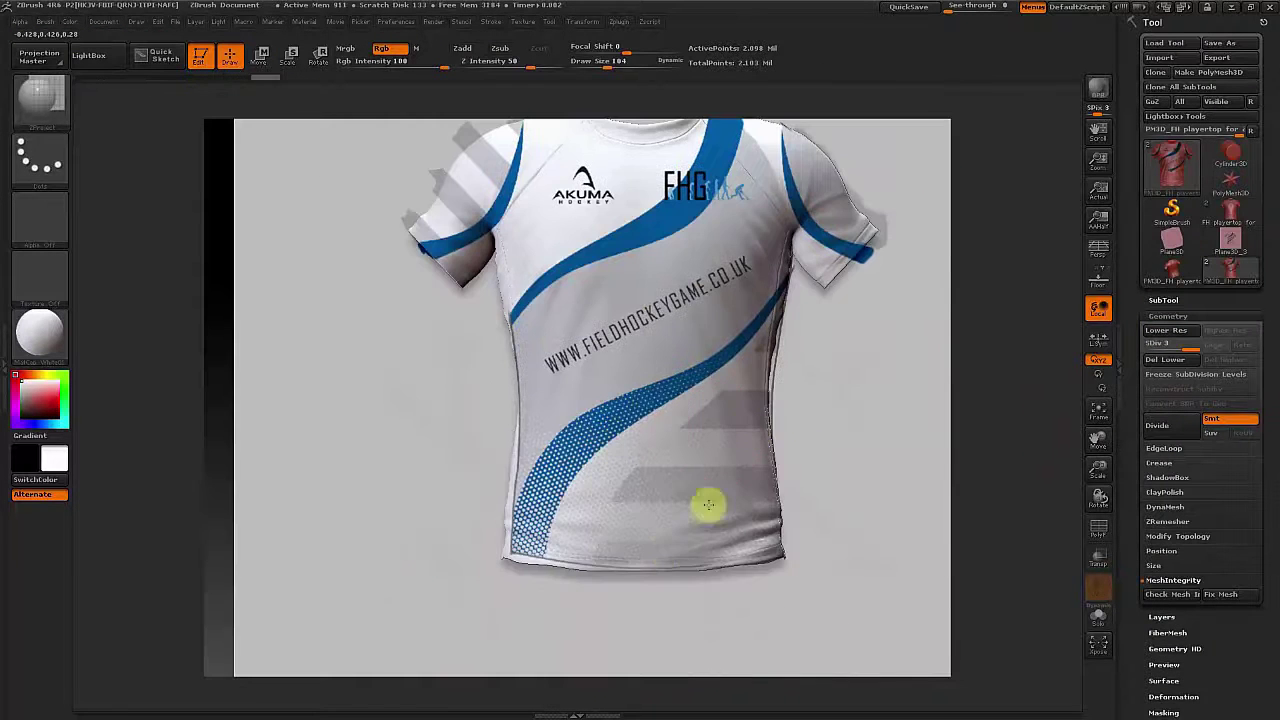
key(ctrl+z)
key(ctrl+z)
Step: Turn on transparency, select the image plane, and pull the artwork's side and hem beside the dotted stripe onto the shirt outline with the Move brush
click(1098, 563)
click(1163, 300)
click(1171, 294)
drag(1098, 440, 1101, 485)
key(b)
key(m)
key(v)
key(comma)
key(comma)
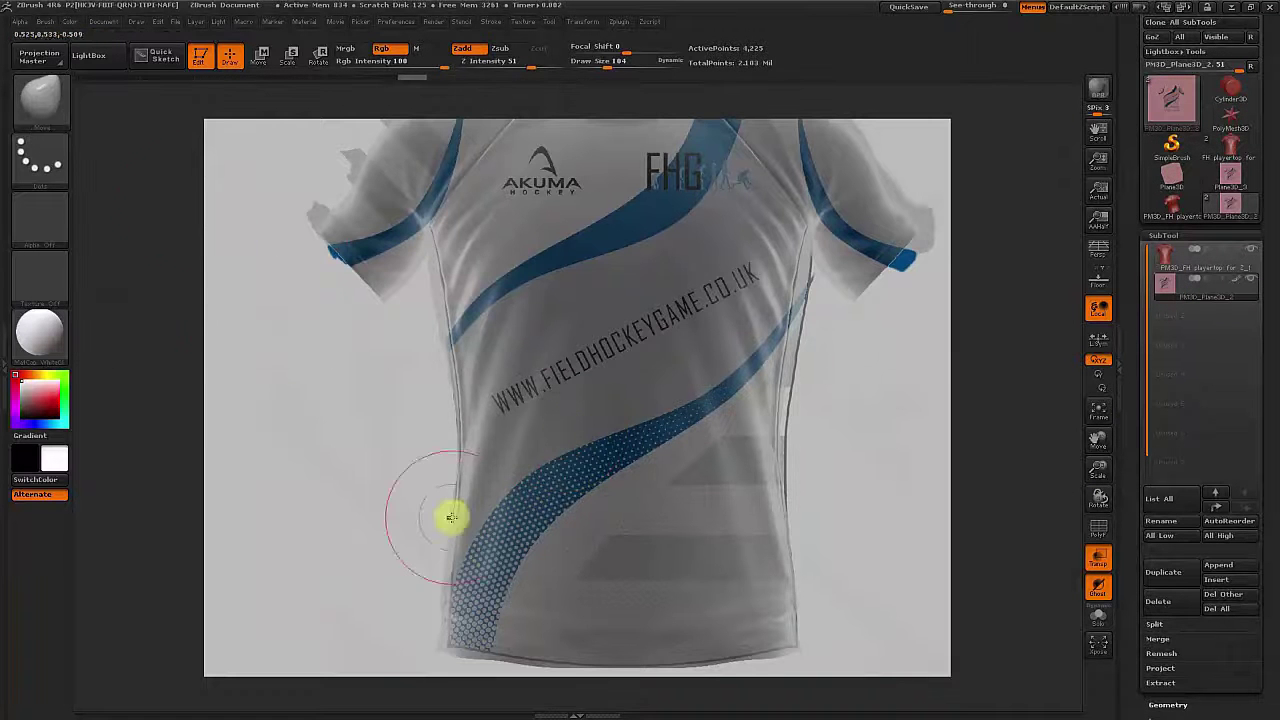
mouse_move(443, 618)
mouse_down()
mouse_move(457, 651)
mouse_move(447, 557)
mouse_up()
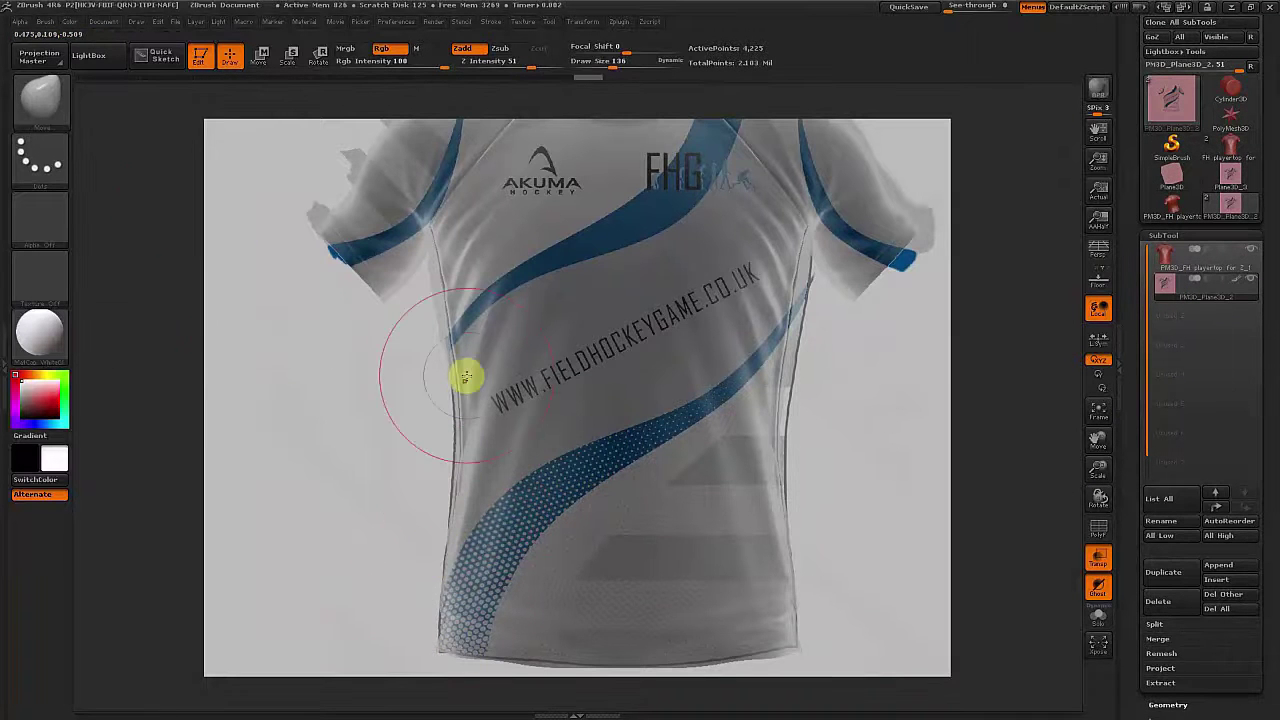
drag(454, 639, 447, 641)
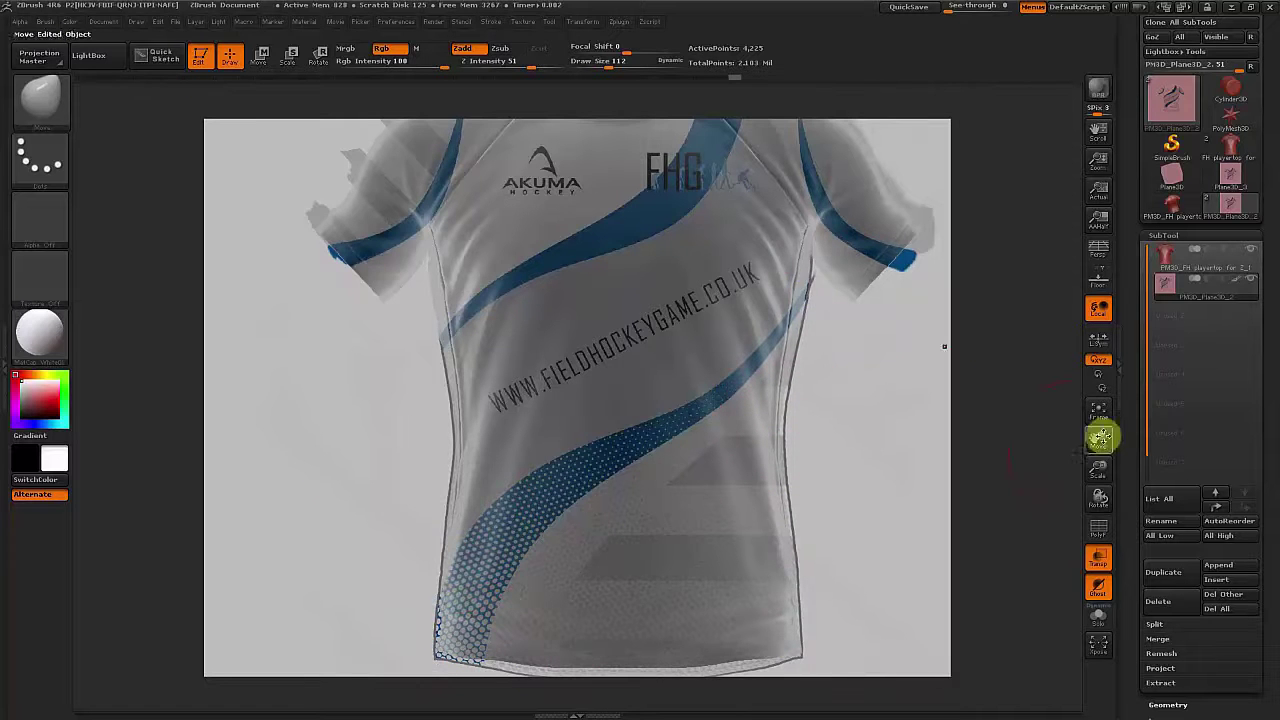
Step: Try projecting the artwork over the shirt's chest, sleeves and hem with the ZProject brush and check the result at an angle
drag(1100, 437, 1066, 495)
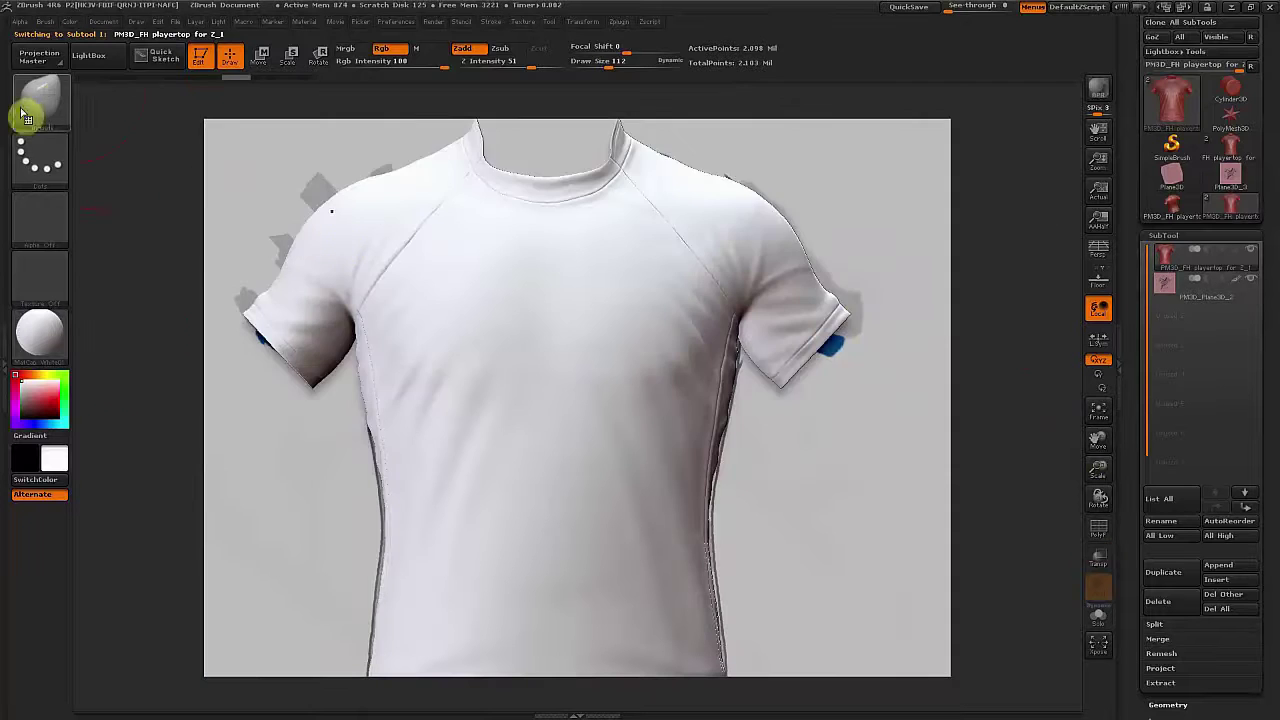
click(30, 105)
click(177, 414)
alt+click(634, 155)
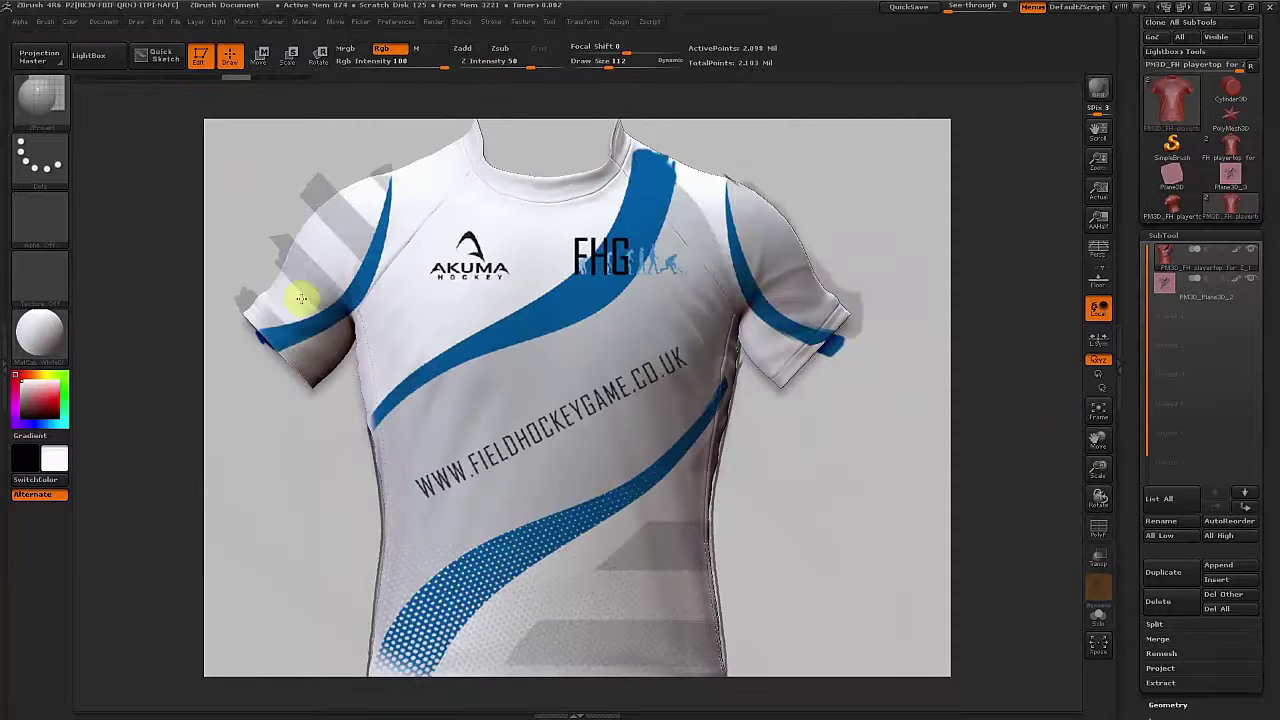
drag(1100, 407, 1104, 321)
drag(640, 530, 370, 524)
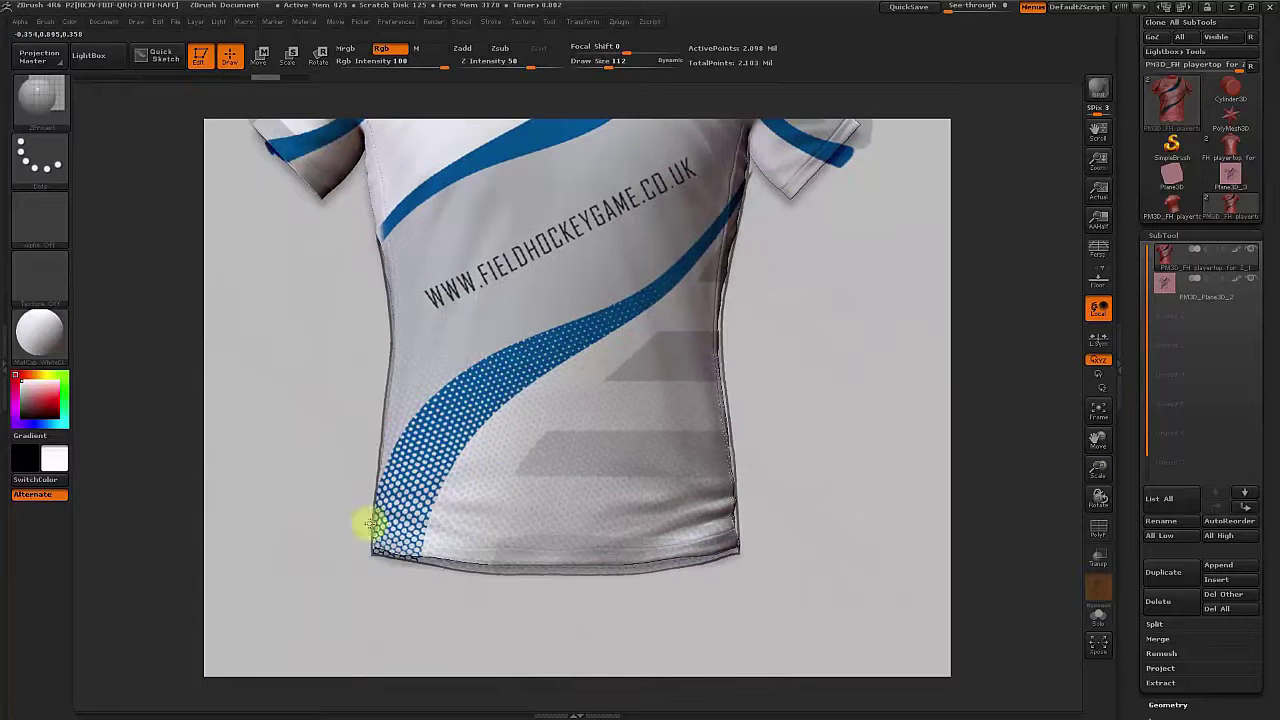
drag(1098, 442, 1095, 573)
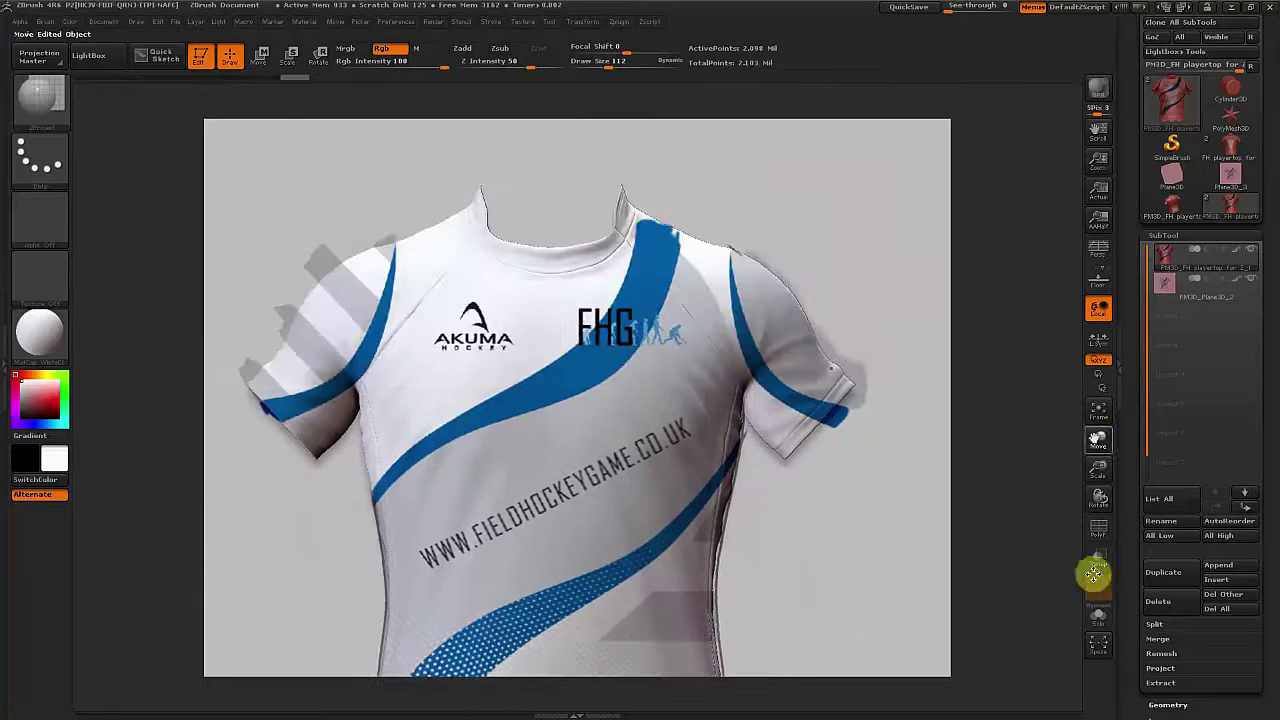
drag(1268, 625, 1268, 599)
drag(985, 454, 966, 474)
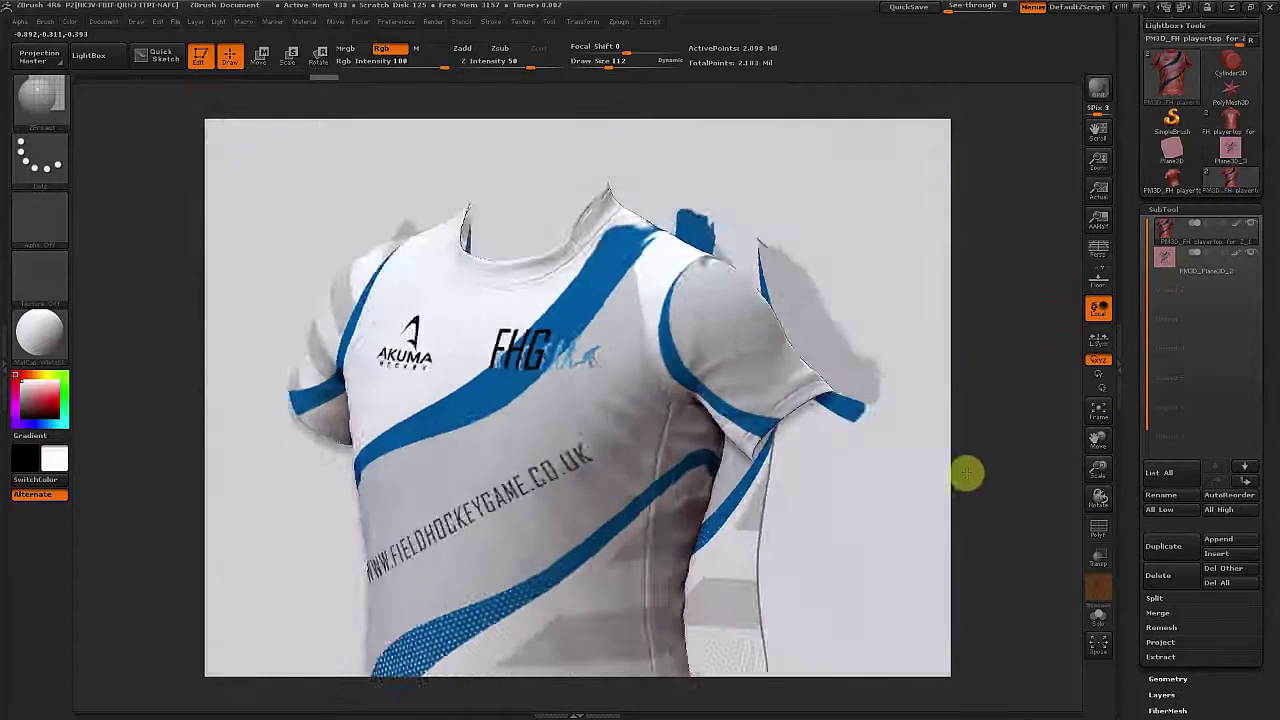
drag(1098, 470, 1097, 496)
drag(980, 476, 975, 487)
mouse_move(973, 533)
mouse_down()
mouse_move(986, 511)
mouse_move(974, 463)
mouse_move(931, 494)
mouse_move(965, 475)
mouse_up()
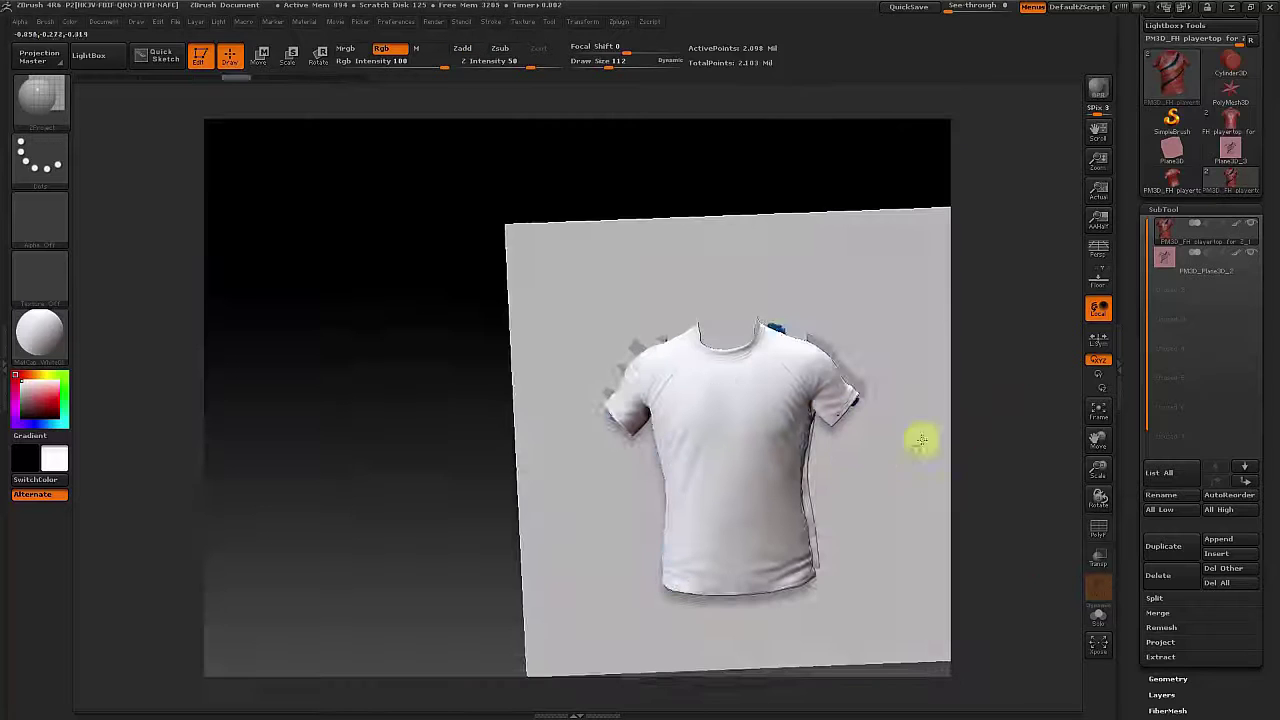
Step: Face the shirt front-on and divide its geometry to subdivision level 3
drag(920, 437, 1086, 386)
drag(1160, 677, 1157, 515)
click(1160, 517)
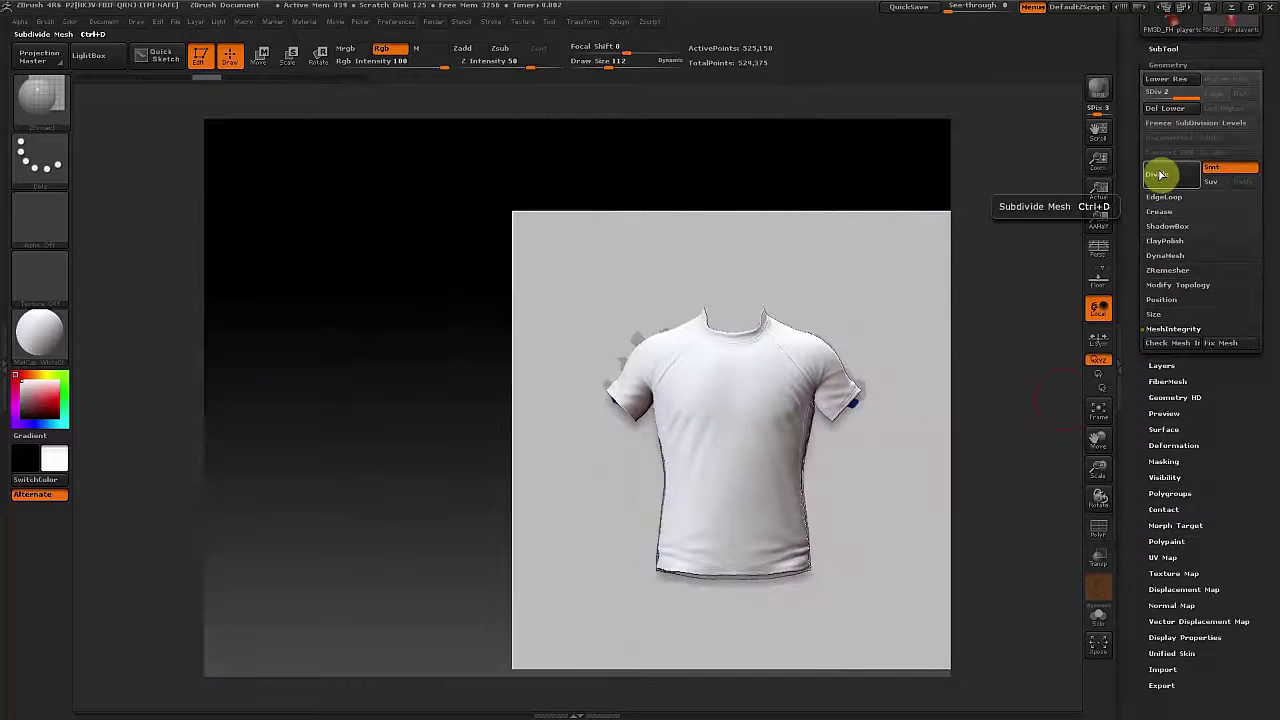
click(1174, 177)
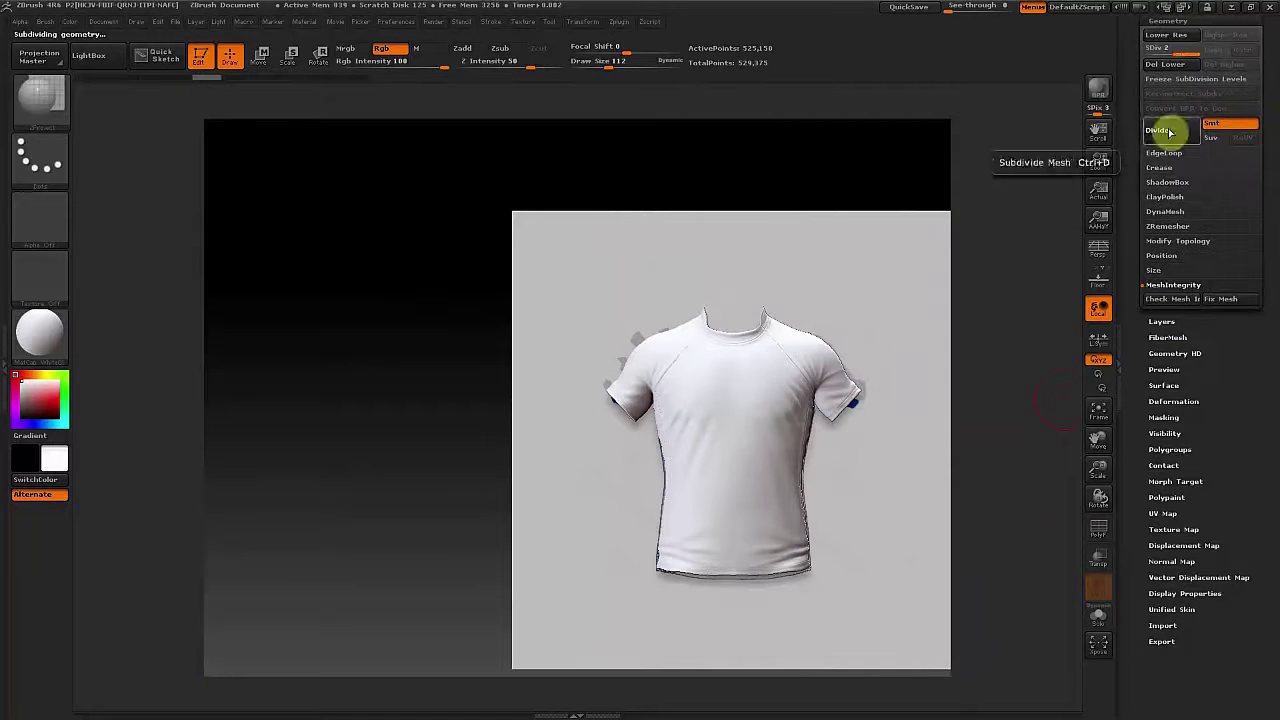
Step: Try projecting the FHG logo and blue chest stripe onto the shirt at subdivision level 3
drag(1103, 467, 1102, 535)
drag(768, 336, 815, 365)
drag(1099, 471, 1100, 533)
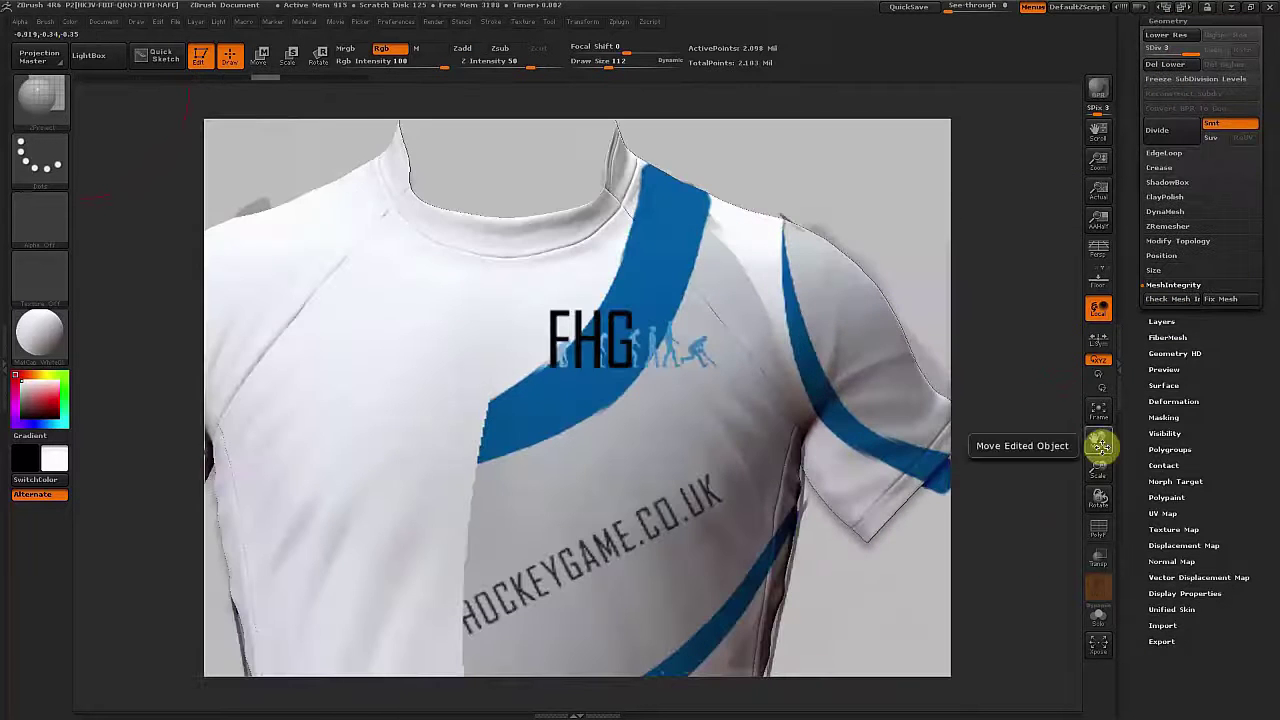
key(ctrl+z)
Step: Divide the shirt to subdivision level 4 and project the artwork over its chest, sleeves and lower torso with the ZProject brush
click(1172, 135)
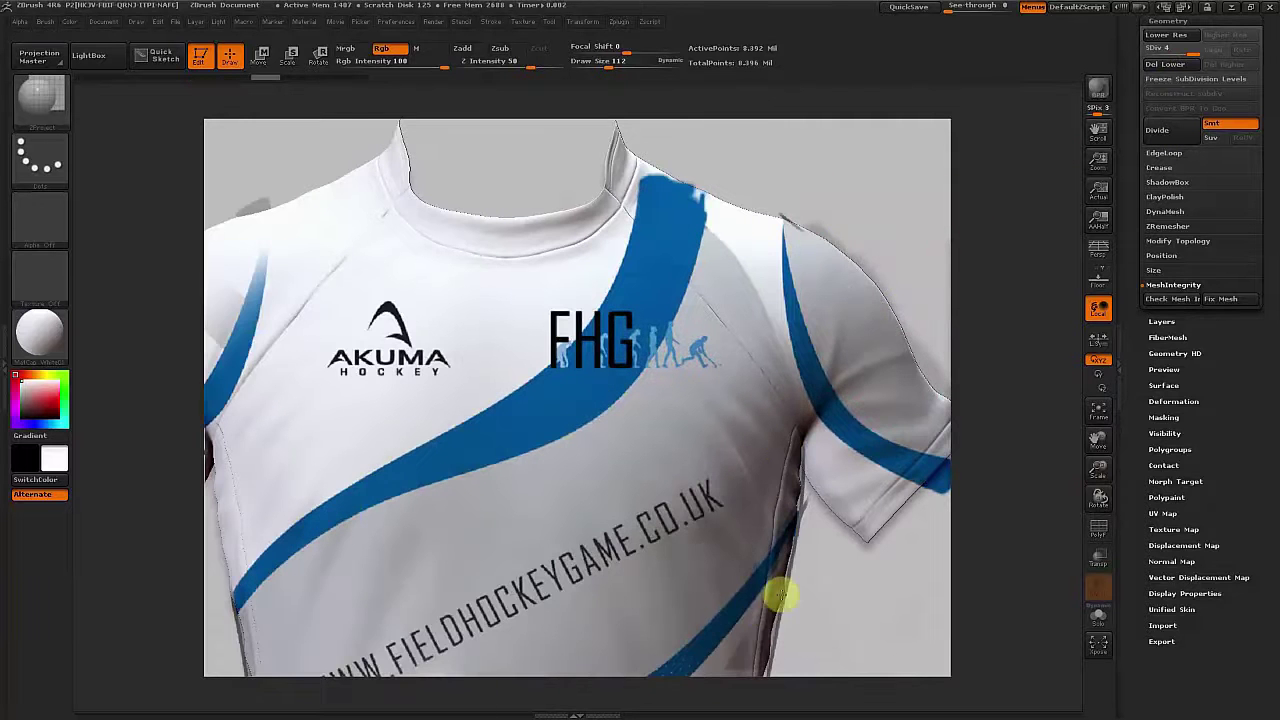
mouse_move(1099, 467)
mouse_down()
mouse_move(1089, 394)
mouse_move(1099, 488)
mouse_up()
mouse_move(638, 361)
mouse_down()
mouse_move(543, 622)
mouse_move(403, 206)
mouse_up()
drag(1098, 439, 990, 472)
drag(466, 262, 688, 228)
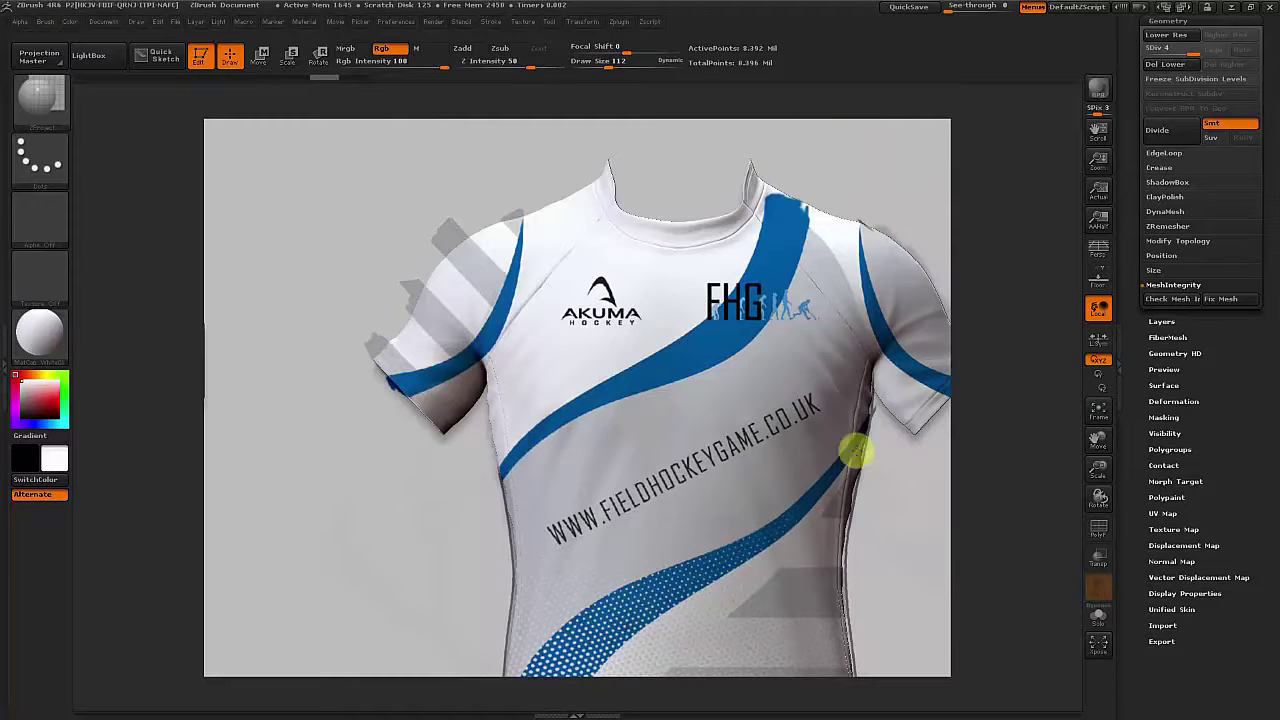
drag(1098, 441, 1089, 180)
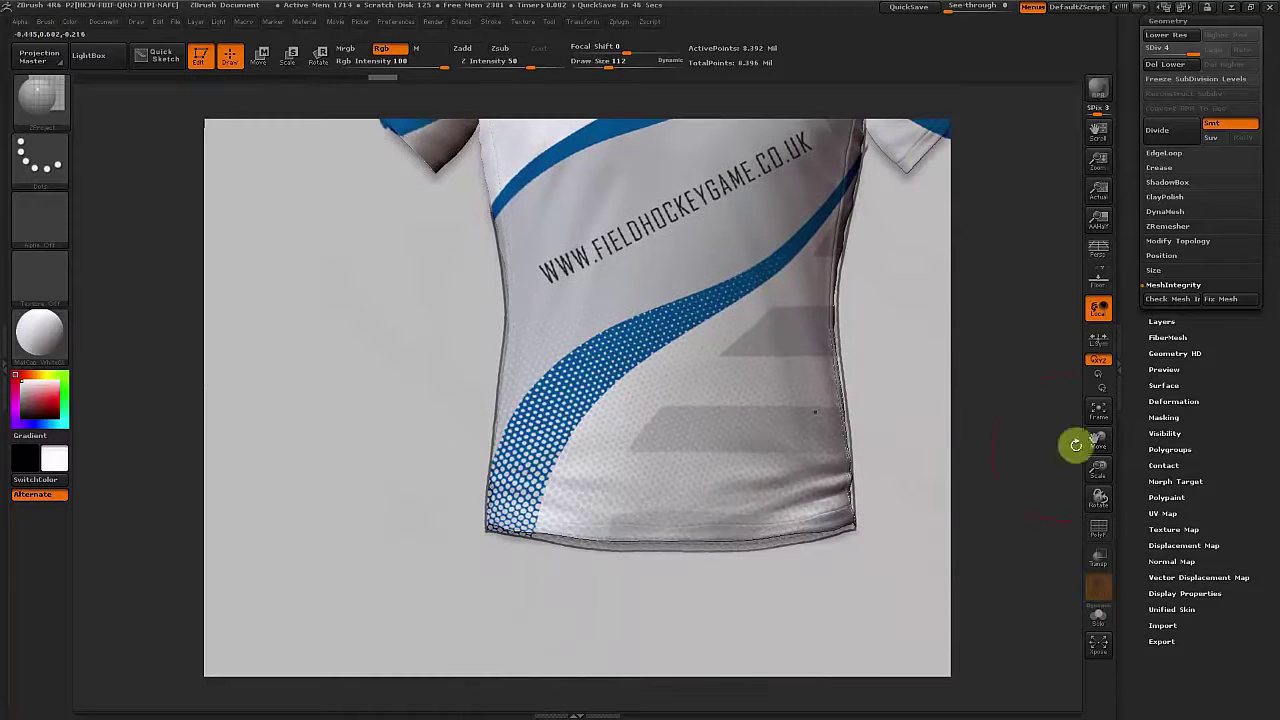
drag(1076, 444, 1056, 543)
Step: Create a new texture in the shirt's texture map settings
click(1174, 529)
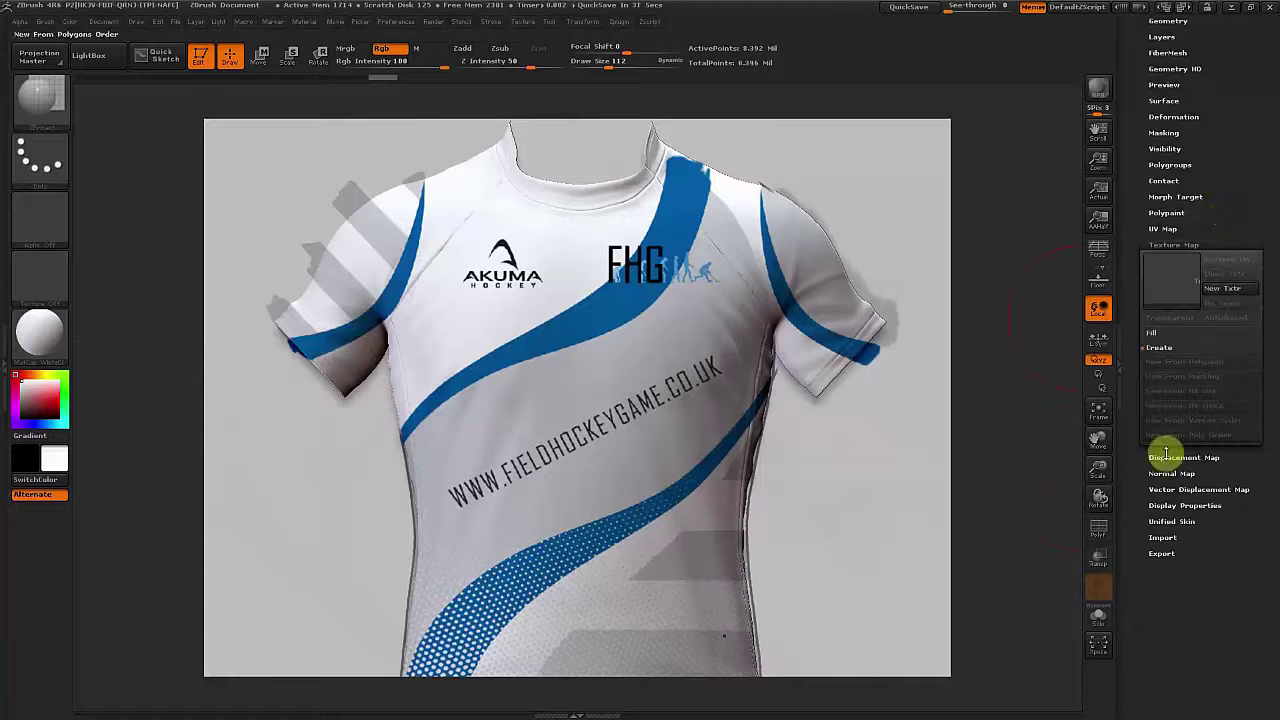
drag(1163, 212, 1160, 280)
click(1160, 280)
click(1163, 297)
drag(1255, 600, 1251, 248)
click(1172, 419)
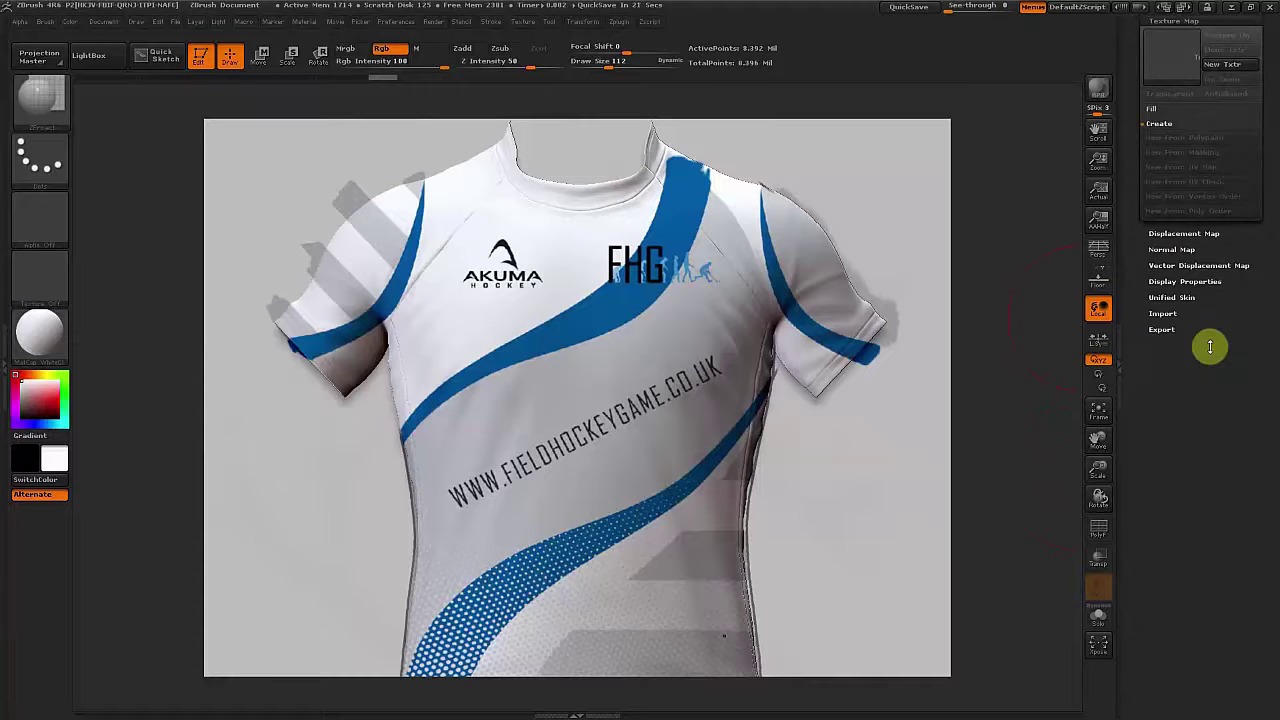
drag(1210, 347, 1215, 592)
click(1225, 309)
Step: Hide the image plane subtool and inspect the projected artwork on the shirt from several angles
drag(1250, 84, 1249, 360)
click(1165, 300)
drag(1268, 541, 1275, 399)
drag(1020, 420, 916, 416)
click(1251, 247)
drag(1098, 469, 1072, 340)
mouse_move(925, 416)
mouse_down()
mouse_move(847, 427)
mouse_move(901, 413)
mouse_up()
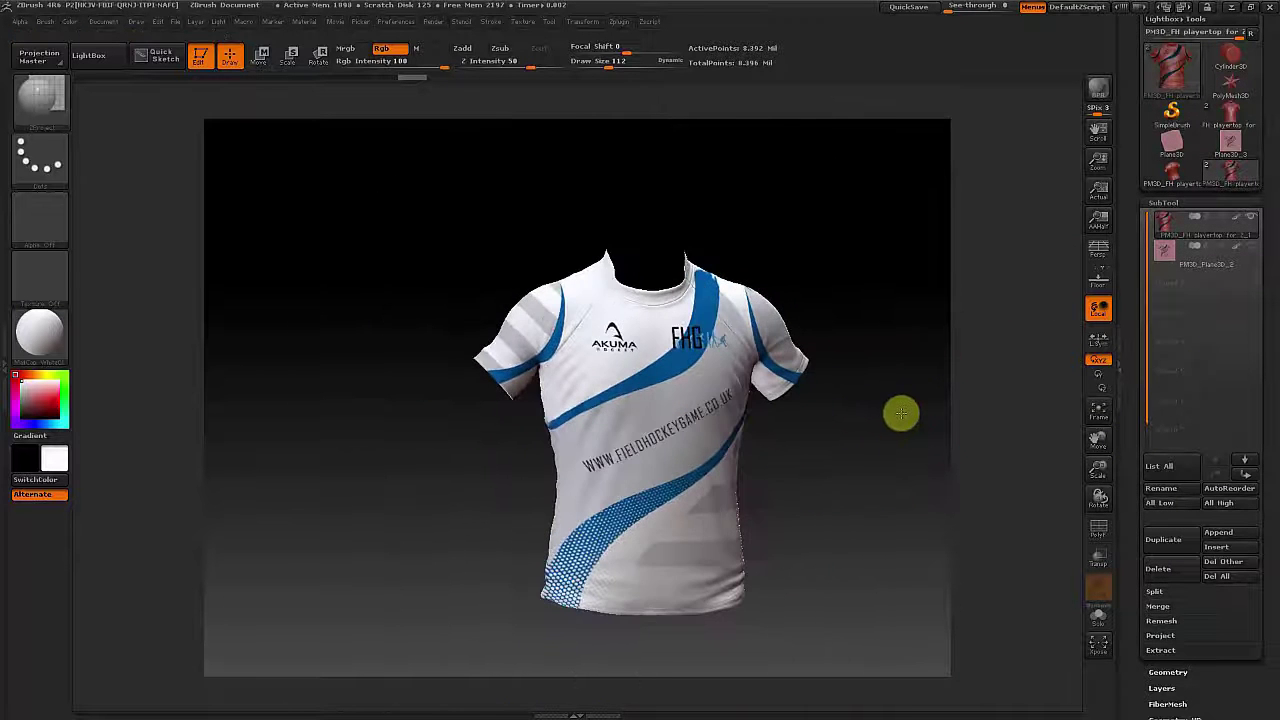
mouse_move(1096, 464)
mouse_down()
mouse_move(1094, 500)
mouse_move(1097, 463)
mouse_up()
mouse_move(898, 391)
mouse_down()
mouse_move(883, 403)
mouse_move(891, 383)
mouse_up()
Step: Examine the fill and create options of the shirt's texture map
drag(1270, 537, 1274, 140)
click(1174, 499)
drag(1240, 360, 1266, 420)
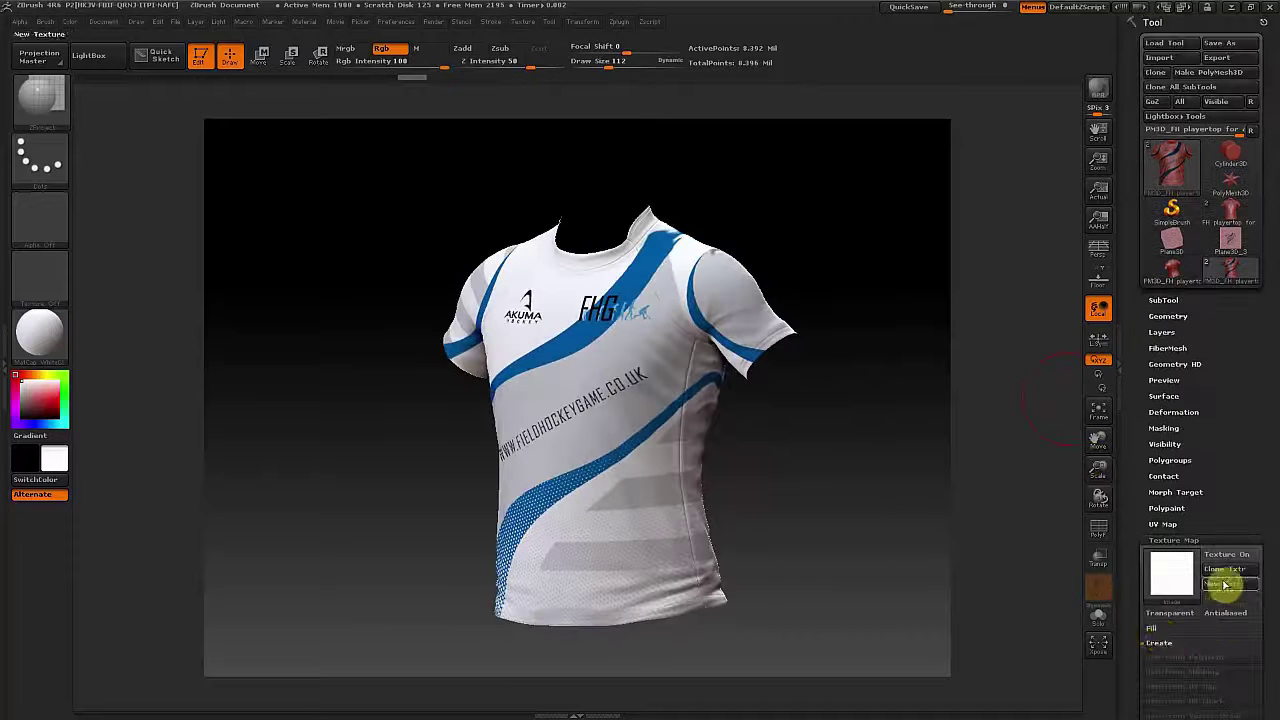
click(1161, 629)
click(1162, 629)
drag(1253, 600, 1253, 459)
click(1165, 504)
Step: Show the shirt's polygon wireframe and toggle its polypaint Colorize setting off and on
click(1183, 367)
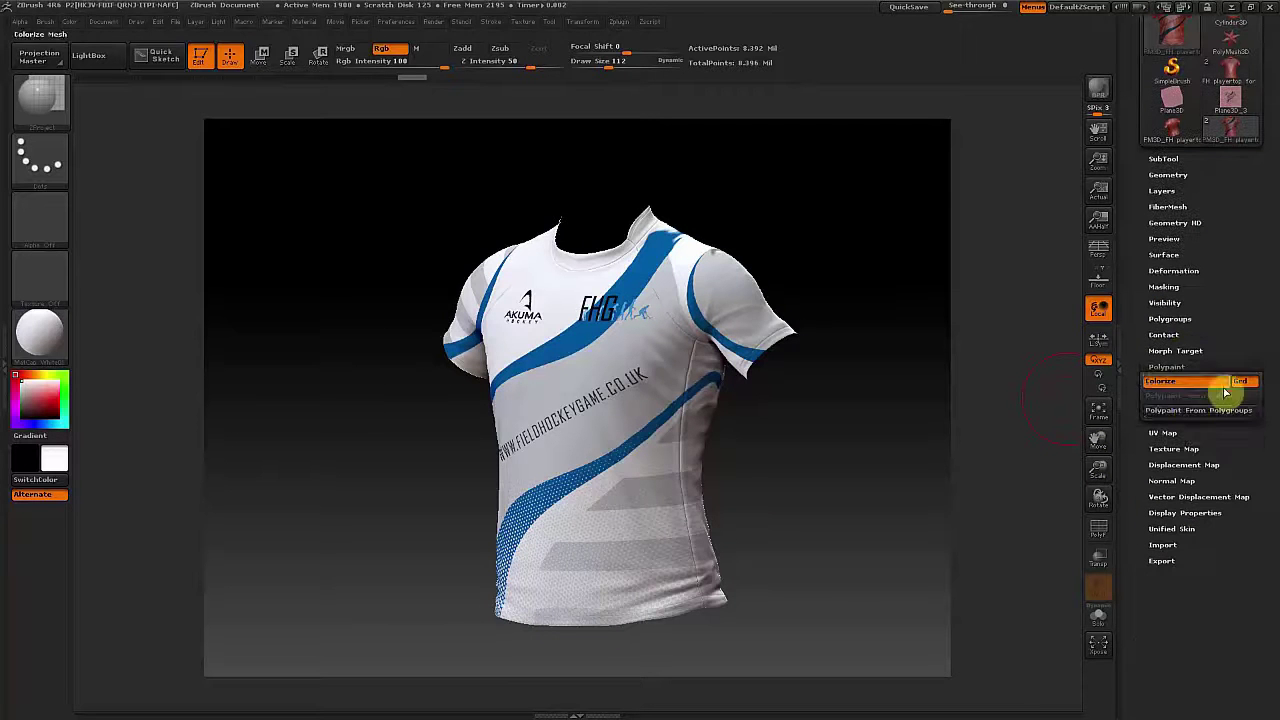
key(shift+f)
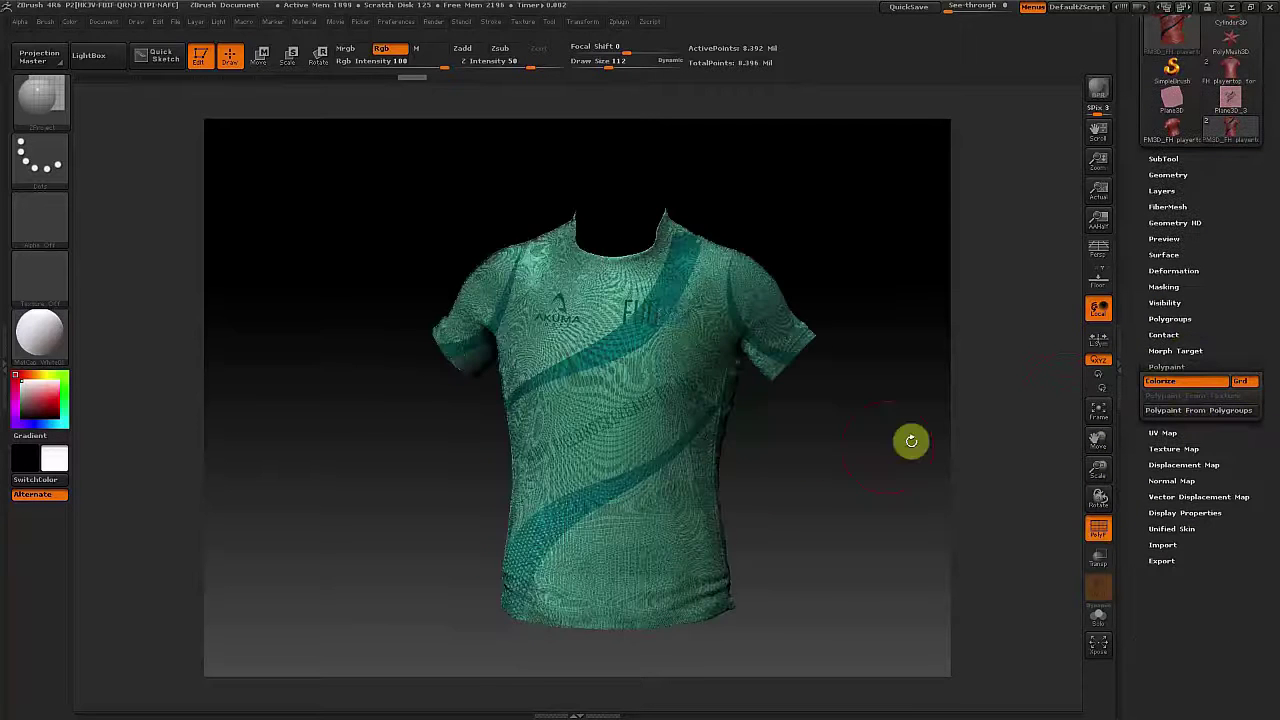
click(1186, 383)
click(1186, 383)
click(1174, 449)
drag(1236, 335, 1232, 393)
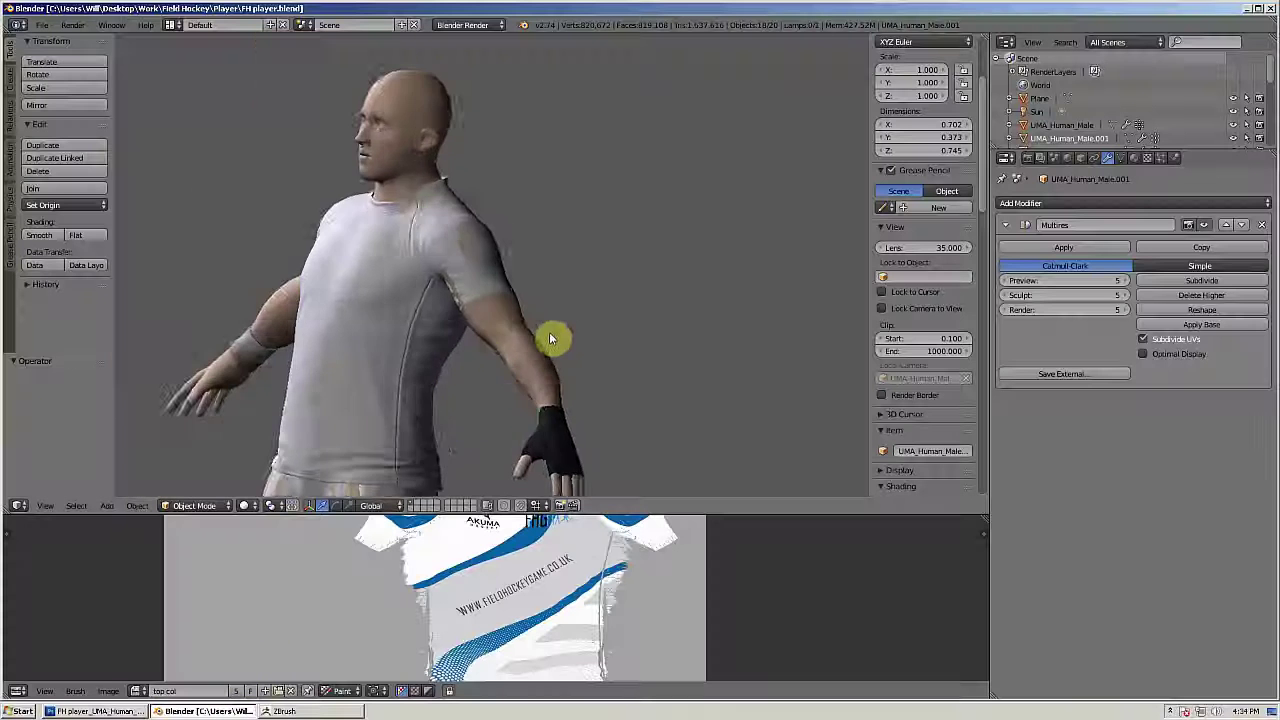
Step: Switch to Blender and, in Texture Paint mode, clone over the dark marks on the shirt's front hem with brush strength 1.000
scroll(549, 333, down, 1)
drag(490, 368, 511, 343)
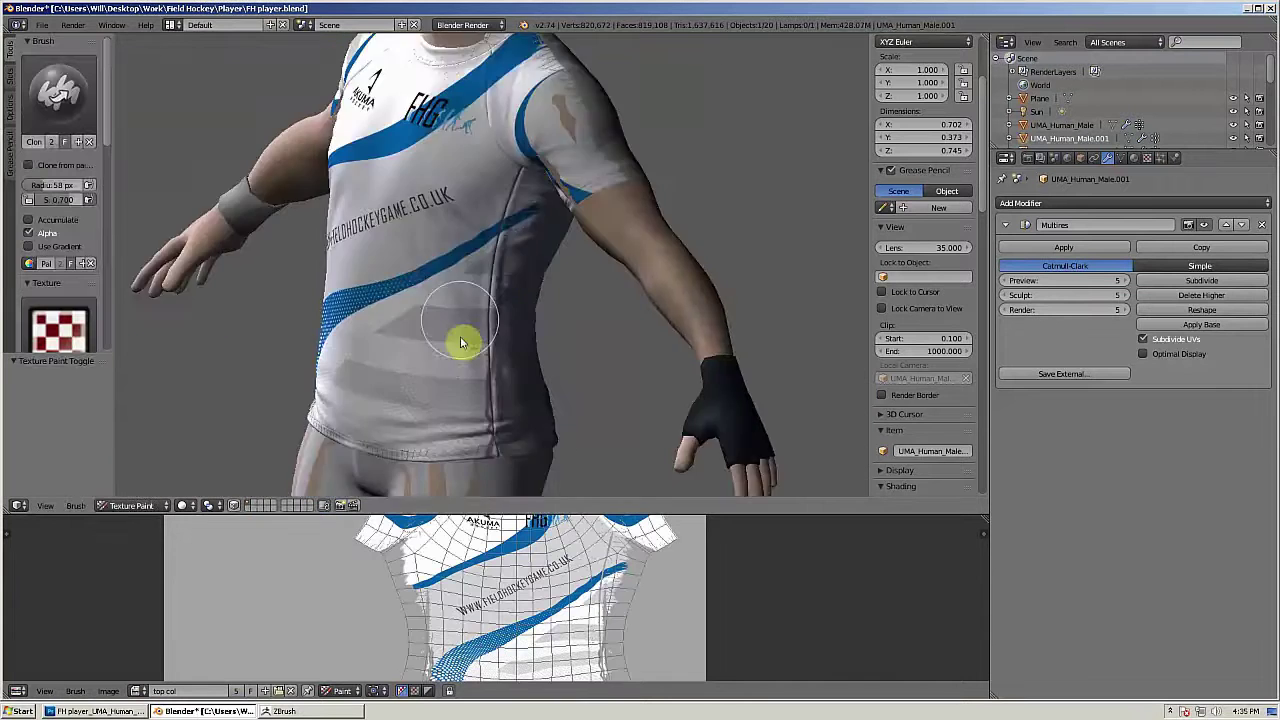
mouse_move(461, 342)
mouse_down()
mouse_move(574, 349)
mouse_move(323, 317)
mouse_move(526, 397)
mouse_move(590, 352)
mouse_up()
scroll(526, 397, up, 5)
scroll(590, 352, up, 4)
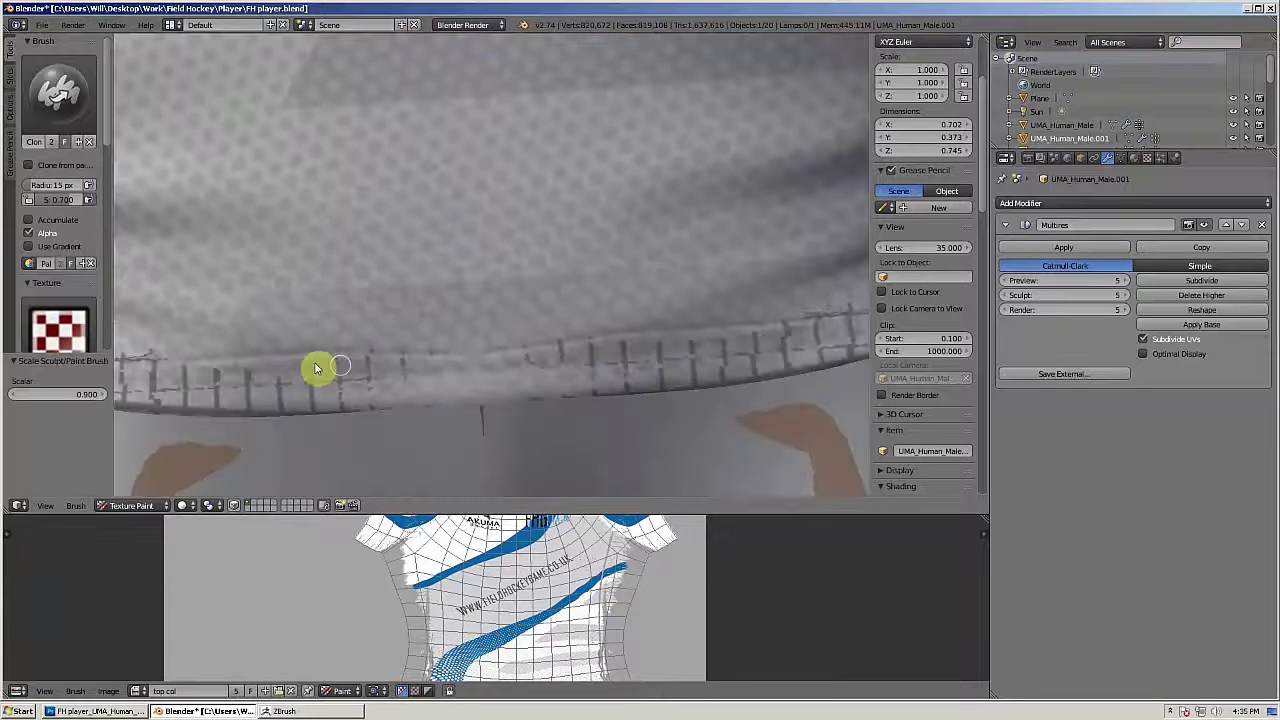
click(405, 373)
drag(64, 200, 90, 203)
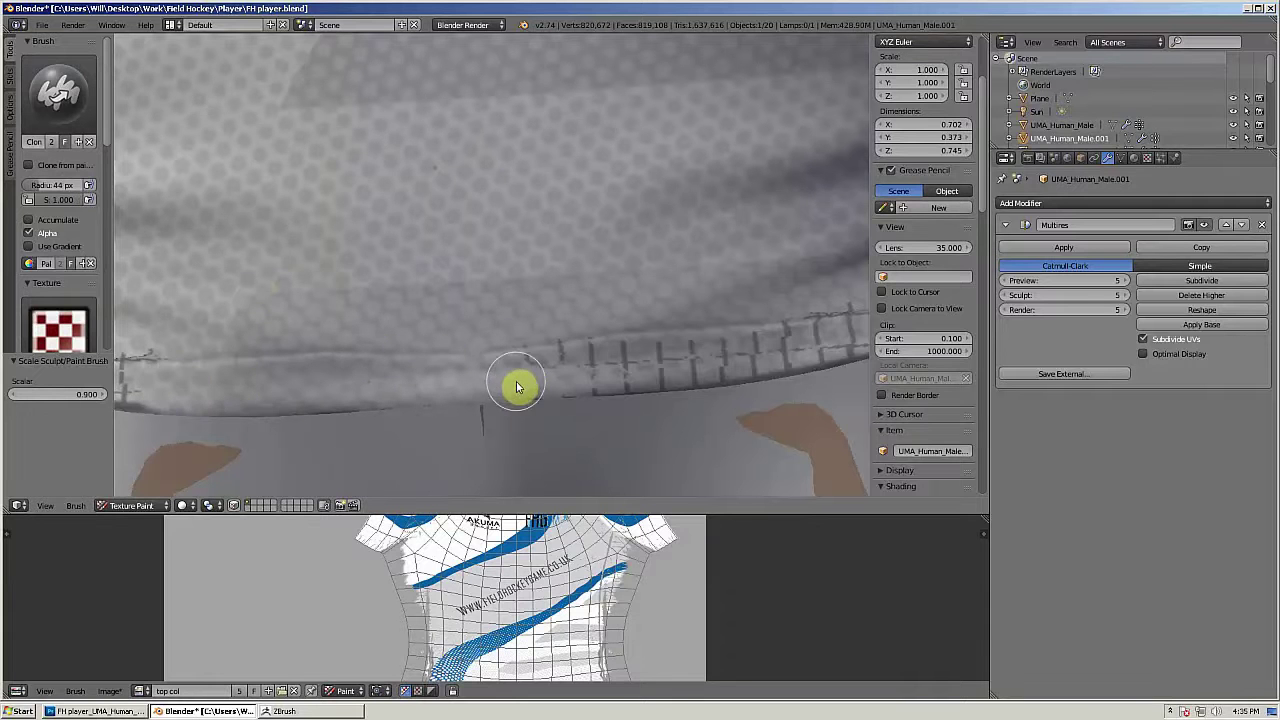
Step: Clone clean fabric over the remaining dark marks along the hem towards the side seam
drag(768, 332, 630, 393)
scroll(534, 309, down, 3)
scroll(630, 393, up, 2)
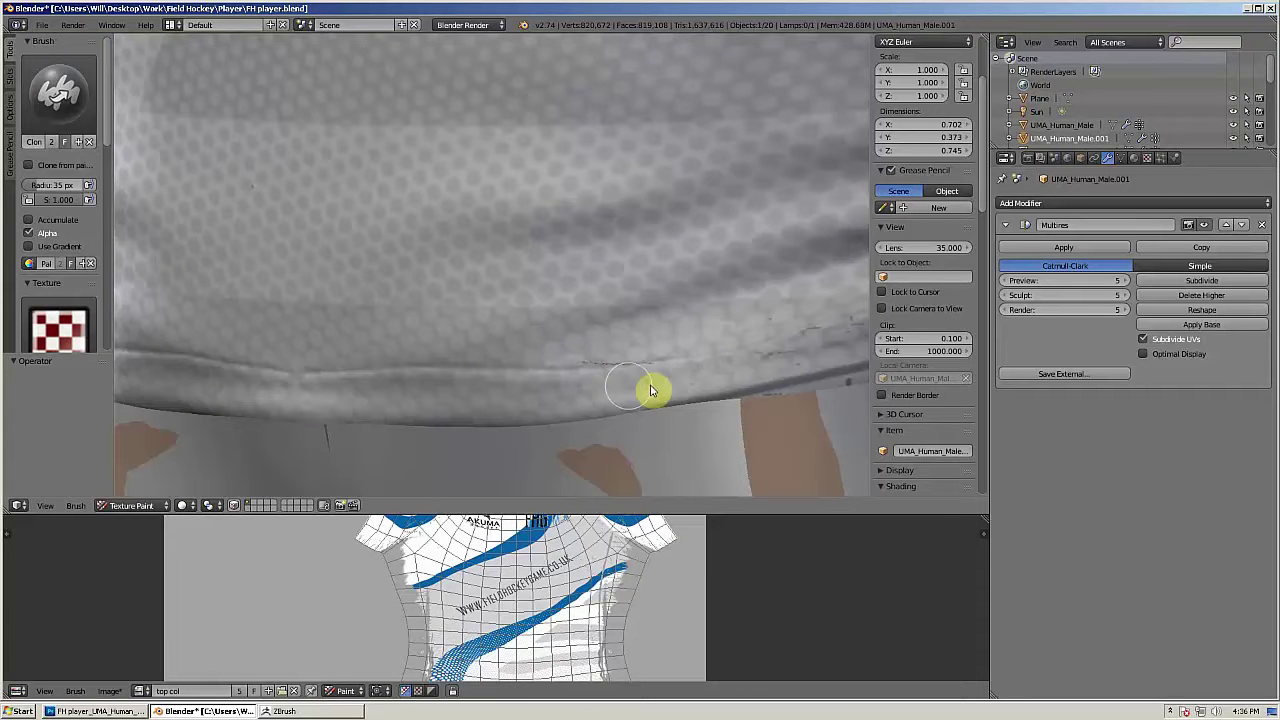
drag(717, 366, 701, 381)
scroll(778, 410, down, 8)
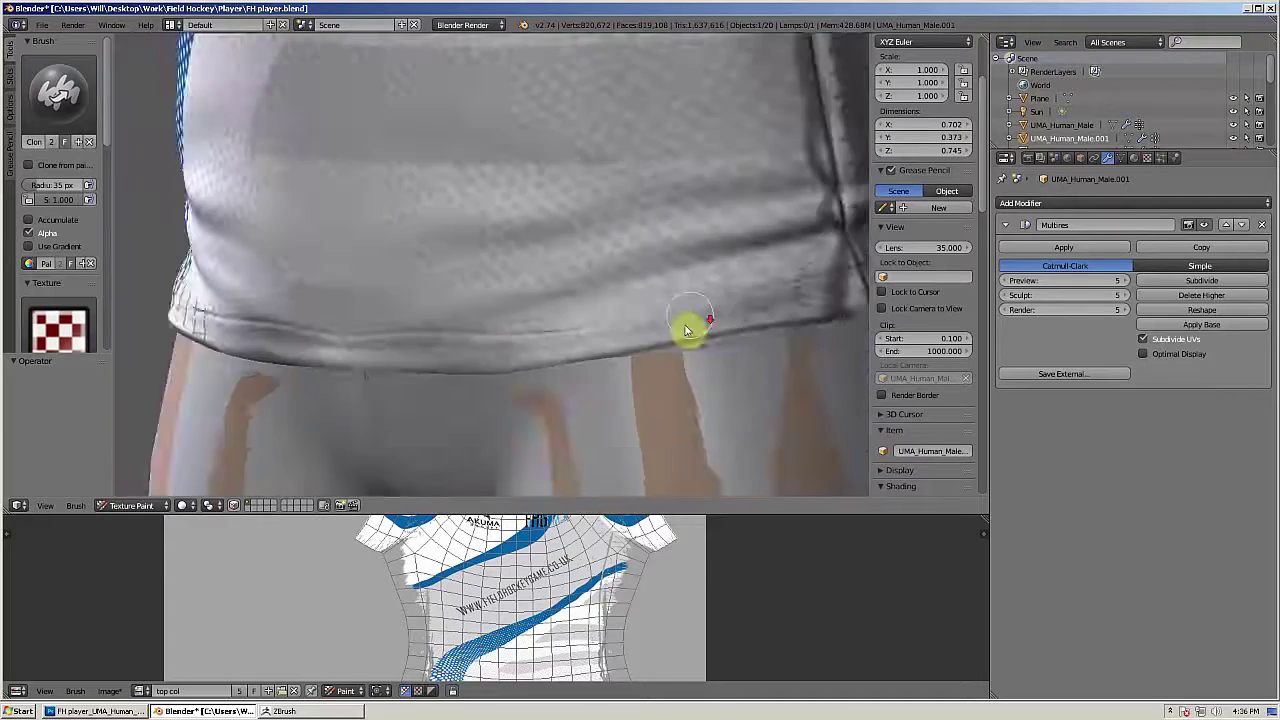
scroll(634, 347, up, 6)
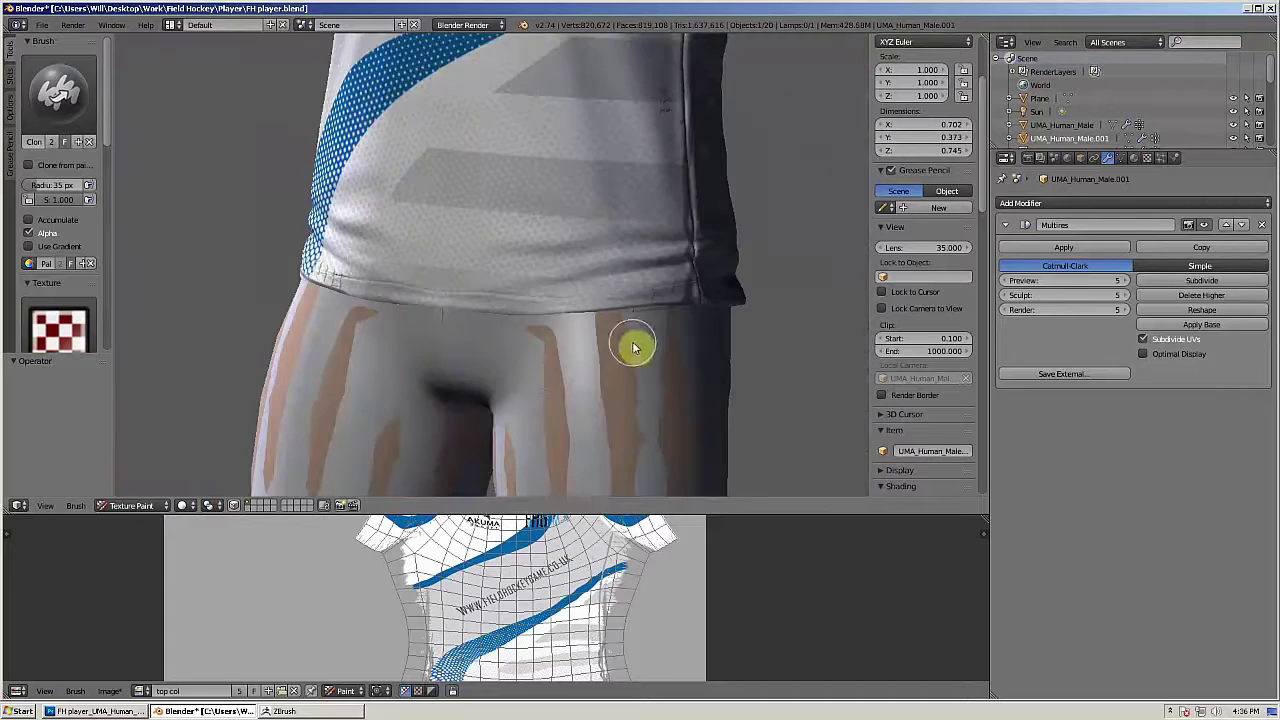
Step: Switch to Photoshop and open the shirt texture top col.tga from the Player folder
click(84, 711)
click(453, 53)
click(202, 50)
click(40, 12)
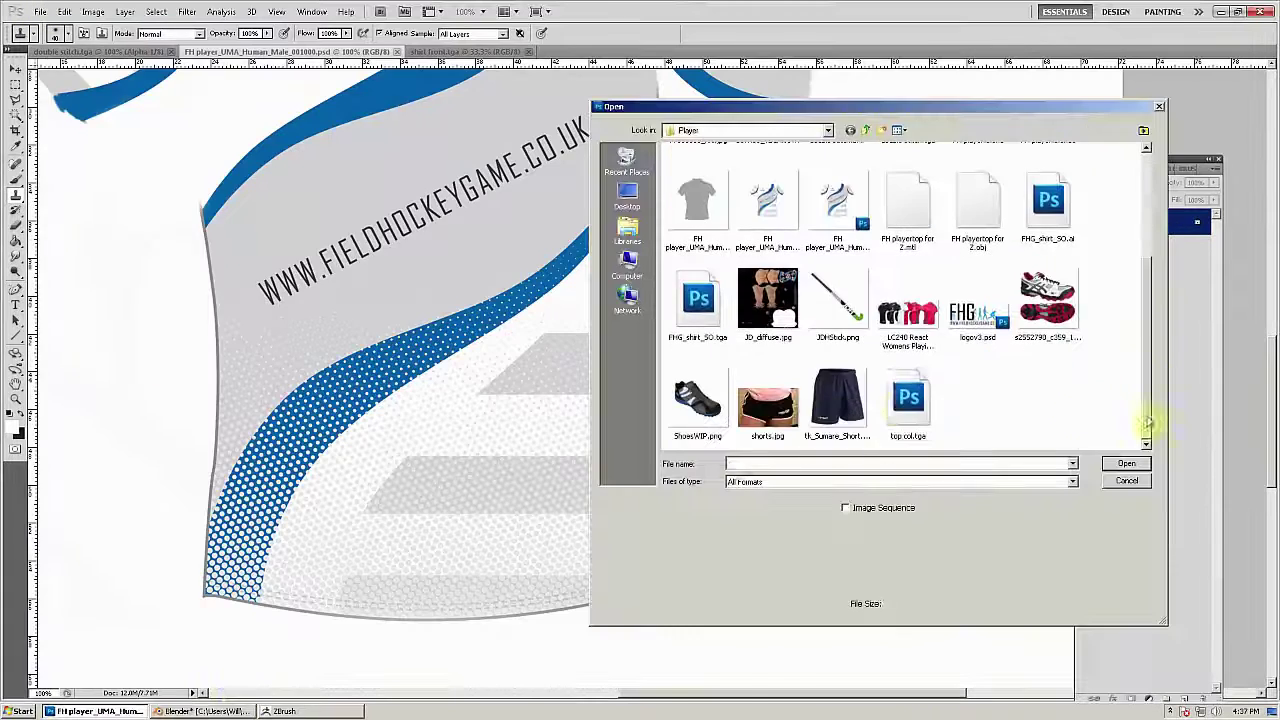
double_click(908, 400)
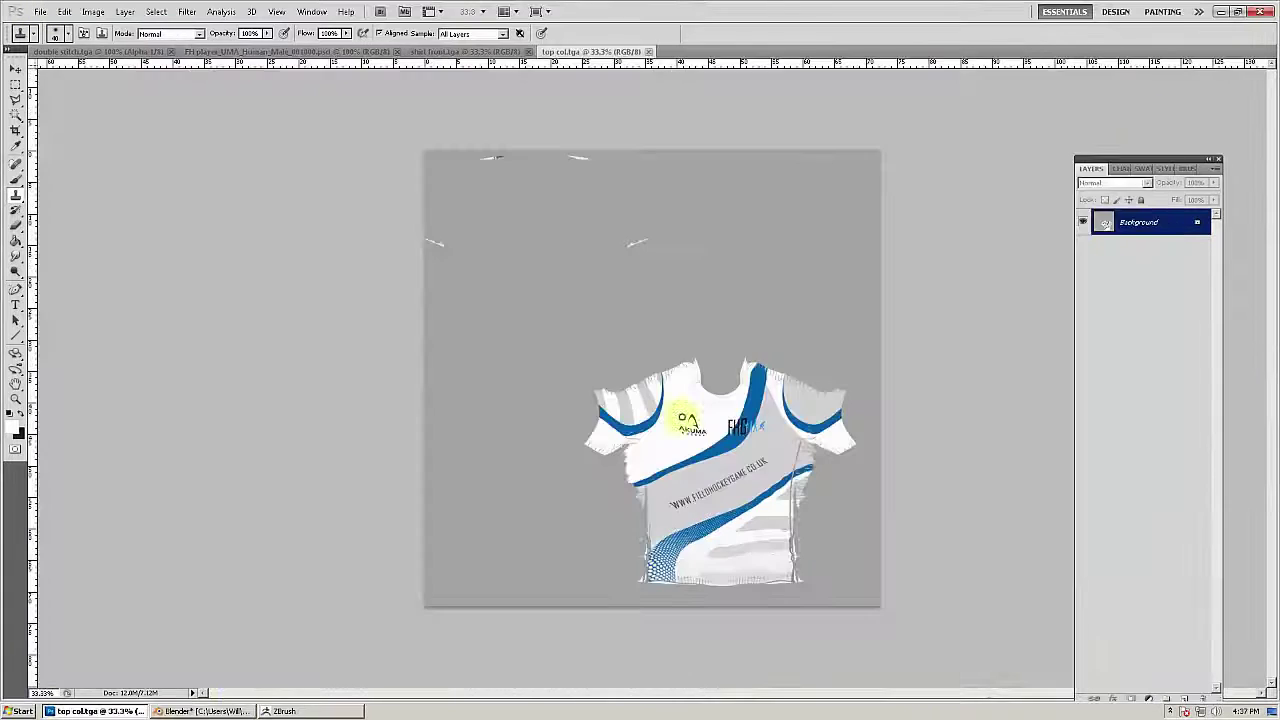
Step: Select a patch of dotted fabric at the shirt's hem with the Polygonal Lasso, copy it to a new layer and move it over the dark marks
text(200)
key(Return)
drag(1271, 388, 1271, 540)
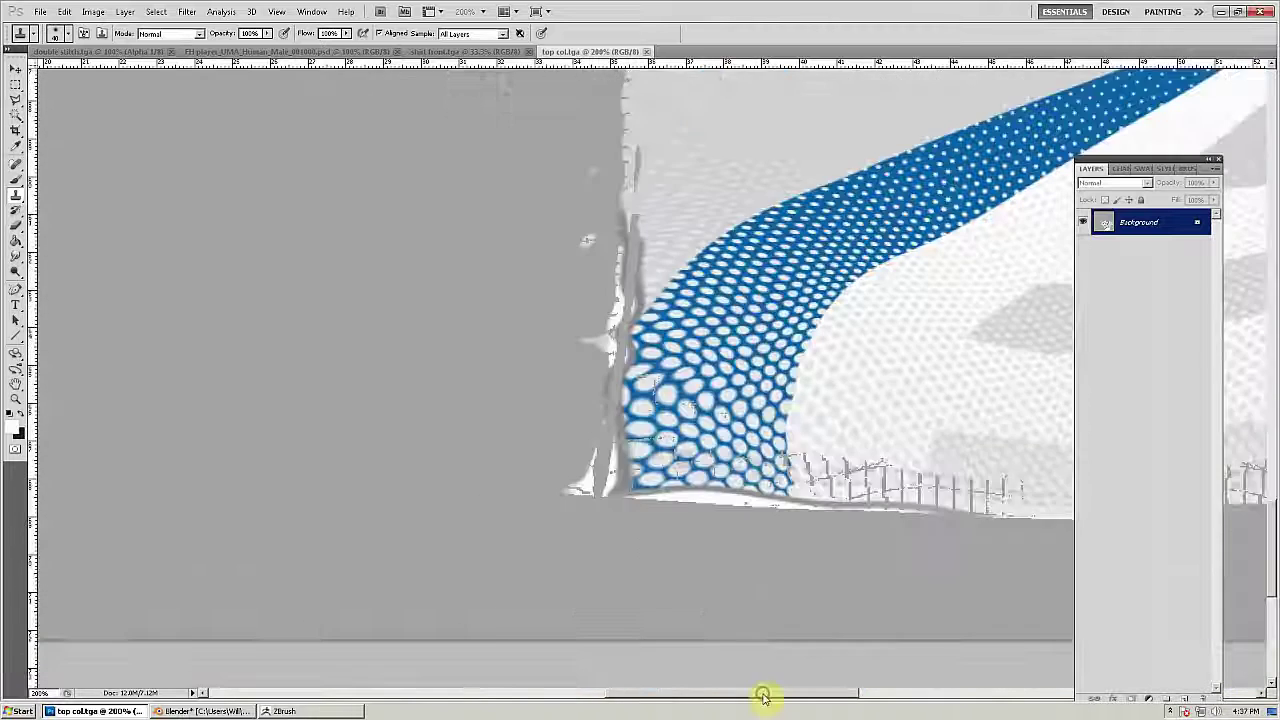
drag(763, 693, 881, 687)
click(15, 100)
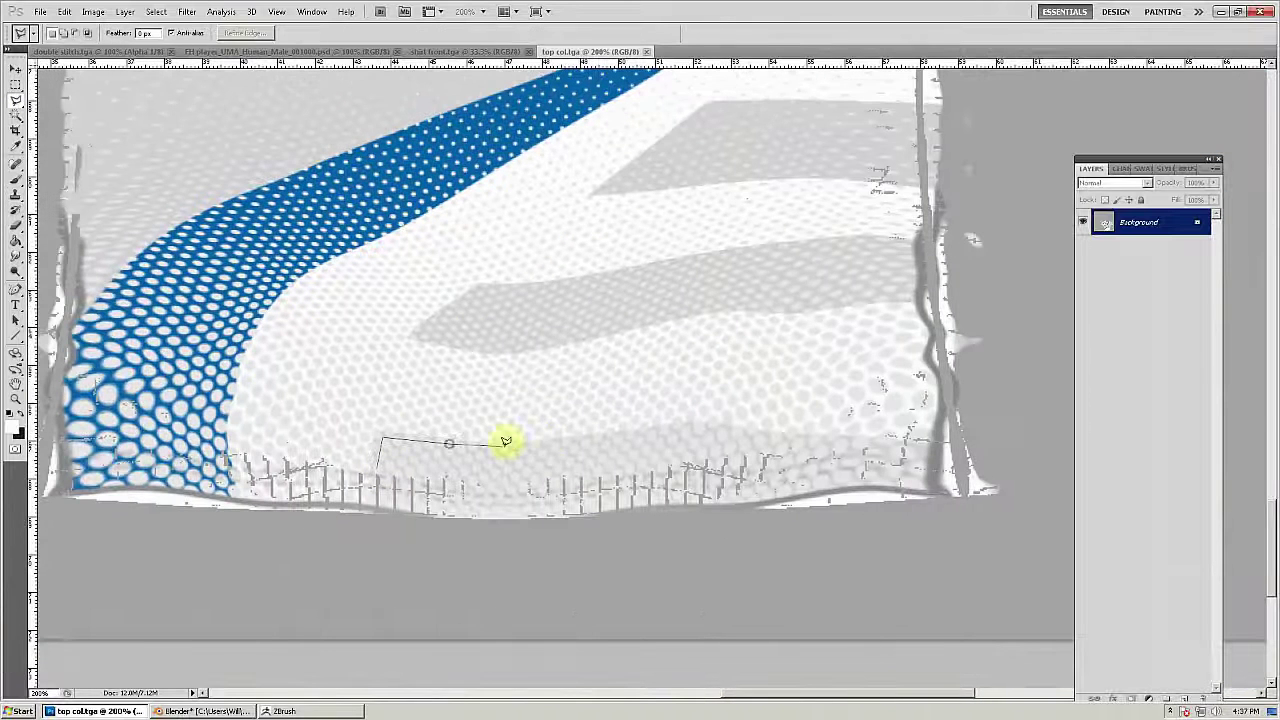
click(378, 465)
key(ctrl+j)
mouse_move(571, 480)
mouse_down()
mouse_move(537, 500)
mouse_move(580, 490)
mouse_up()
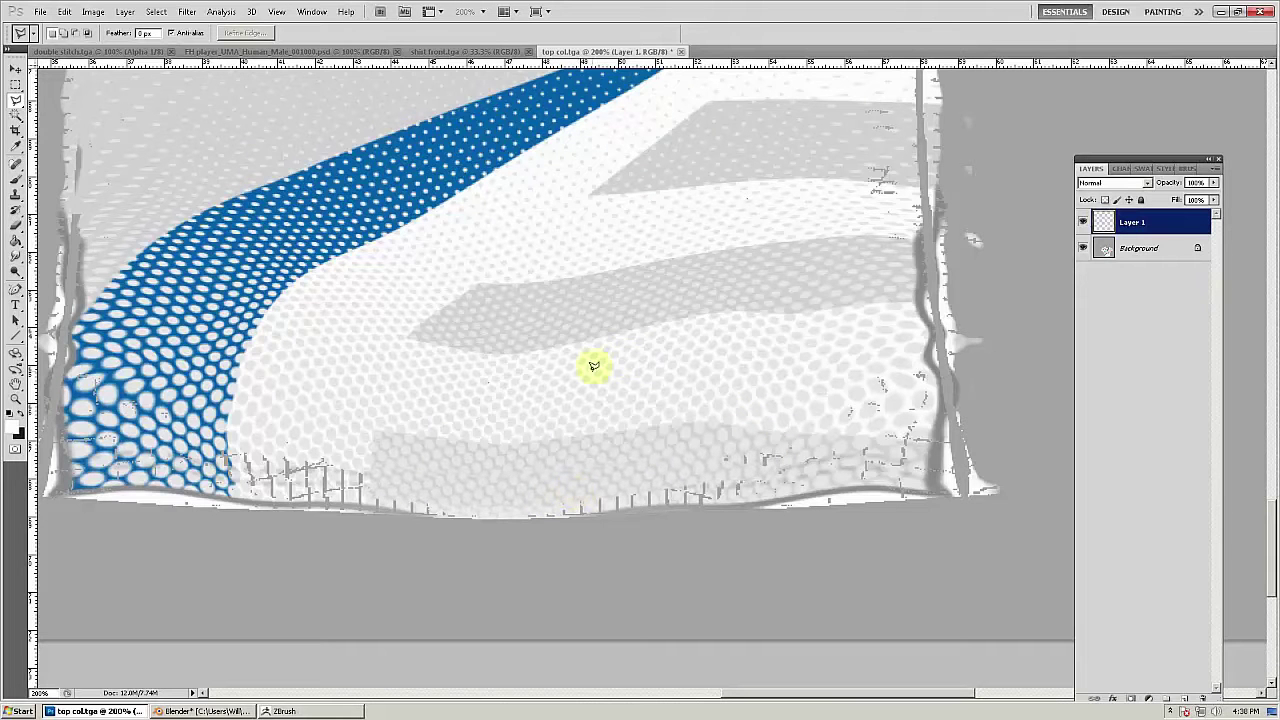
Step: Copy another fabric patch to a new layer, move it down over the hem's lower edge, and merge all layers
key(ctrl+j)
drag(569, 375, 576, 553)
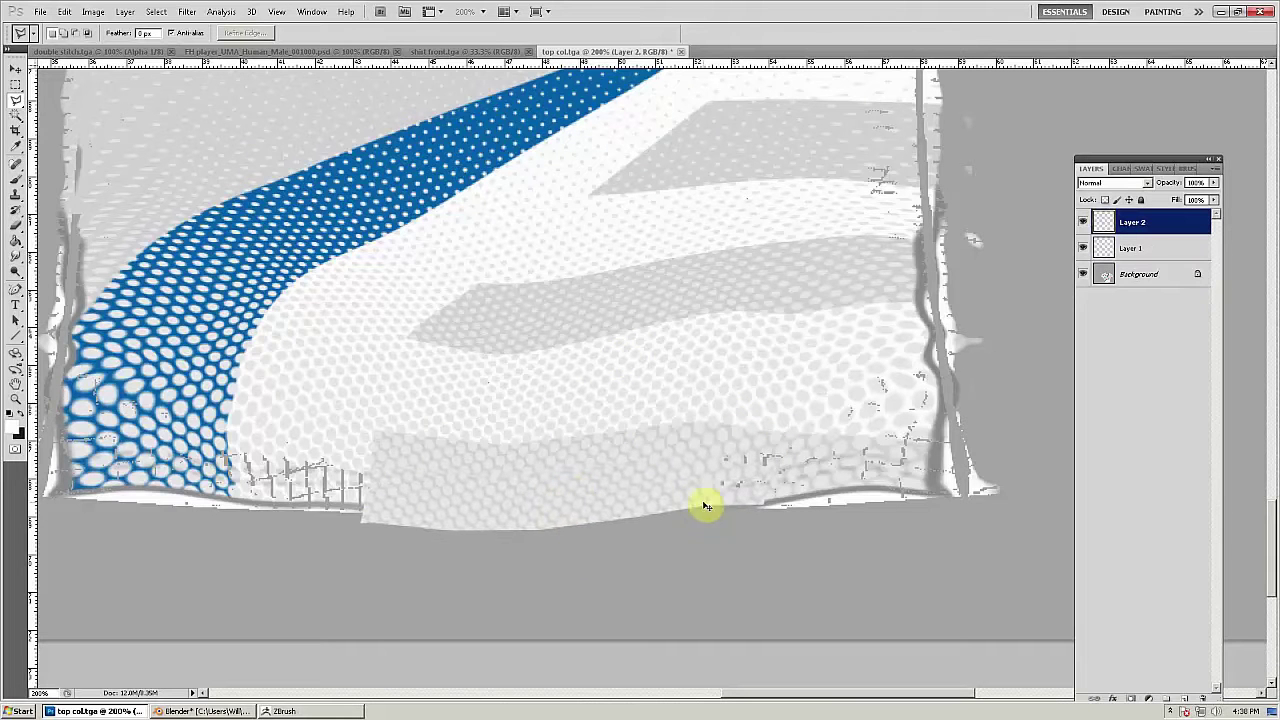
key(ctrl+shift+e)
Step: Switch to Blender and examine the textured shirt in front view against the reference artwork
scroll(486, 267, up, 5)
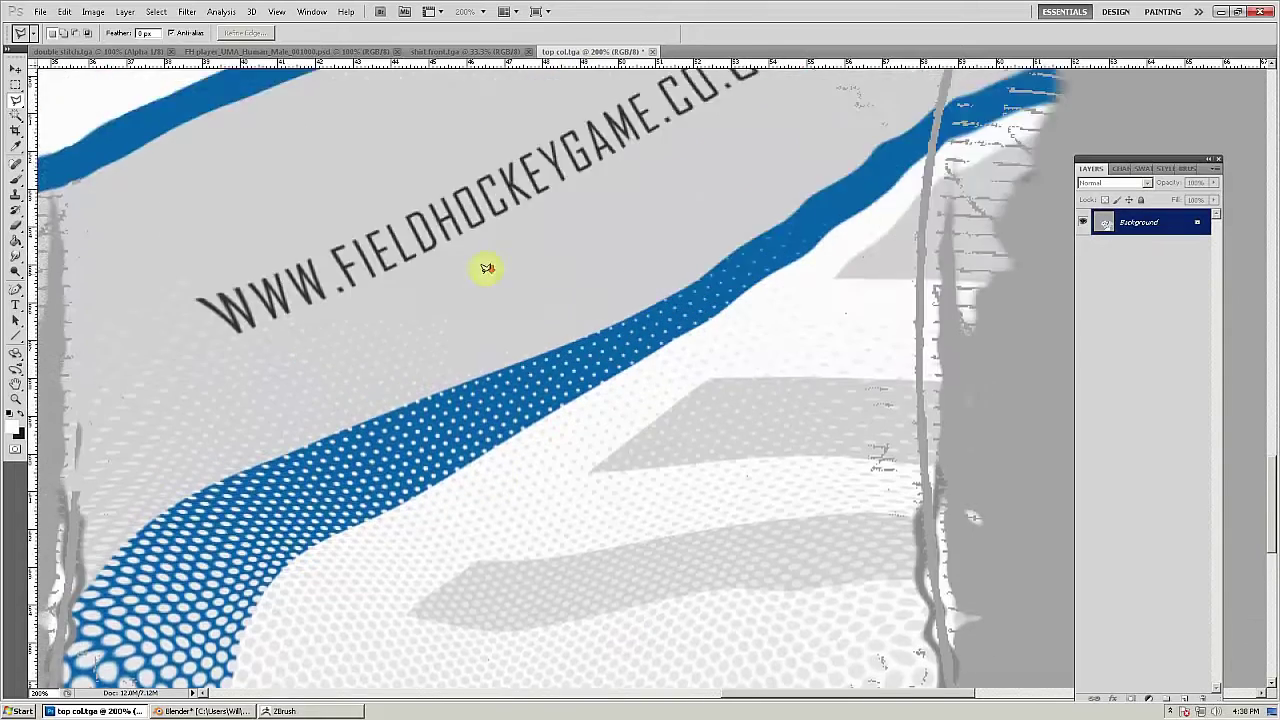
scroll(484, 263, down, 3)
click(203, 711)
scroll(583, 303, down, 3)
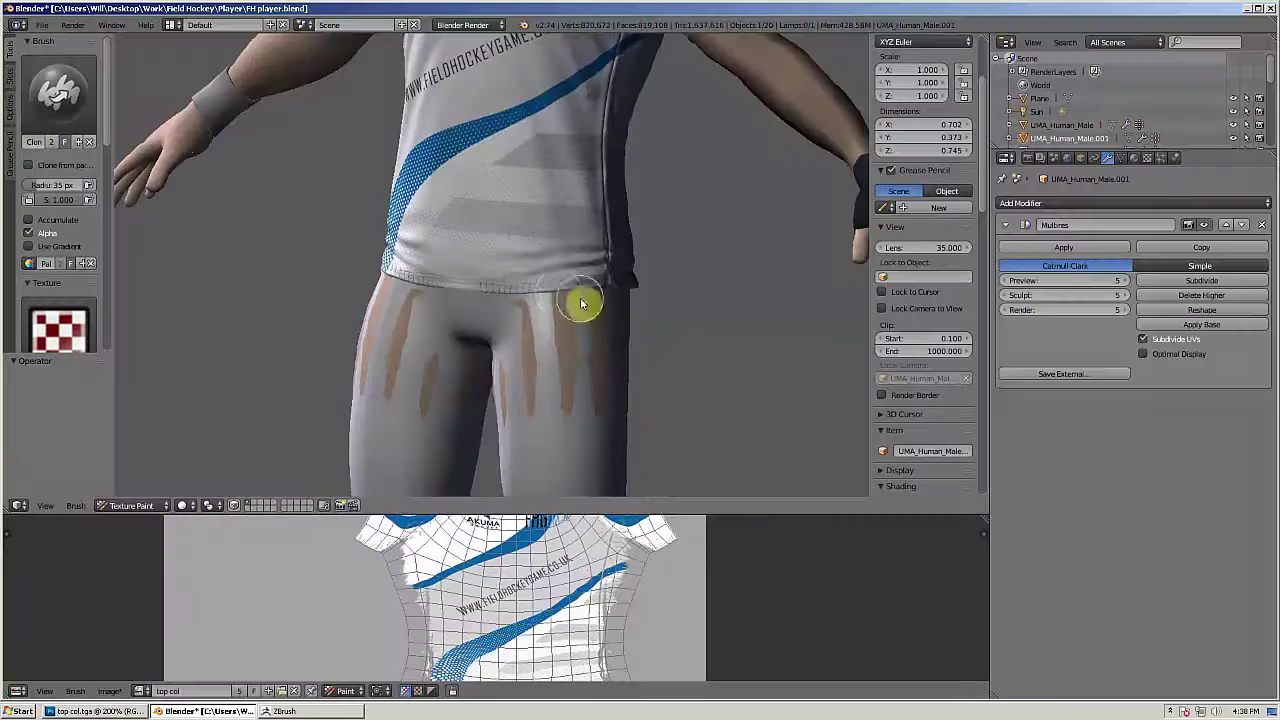
key(ctrl+KP_1)
key(KP_1)
scroll(596, 304, down, 3)
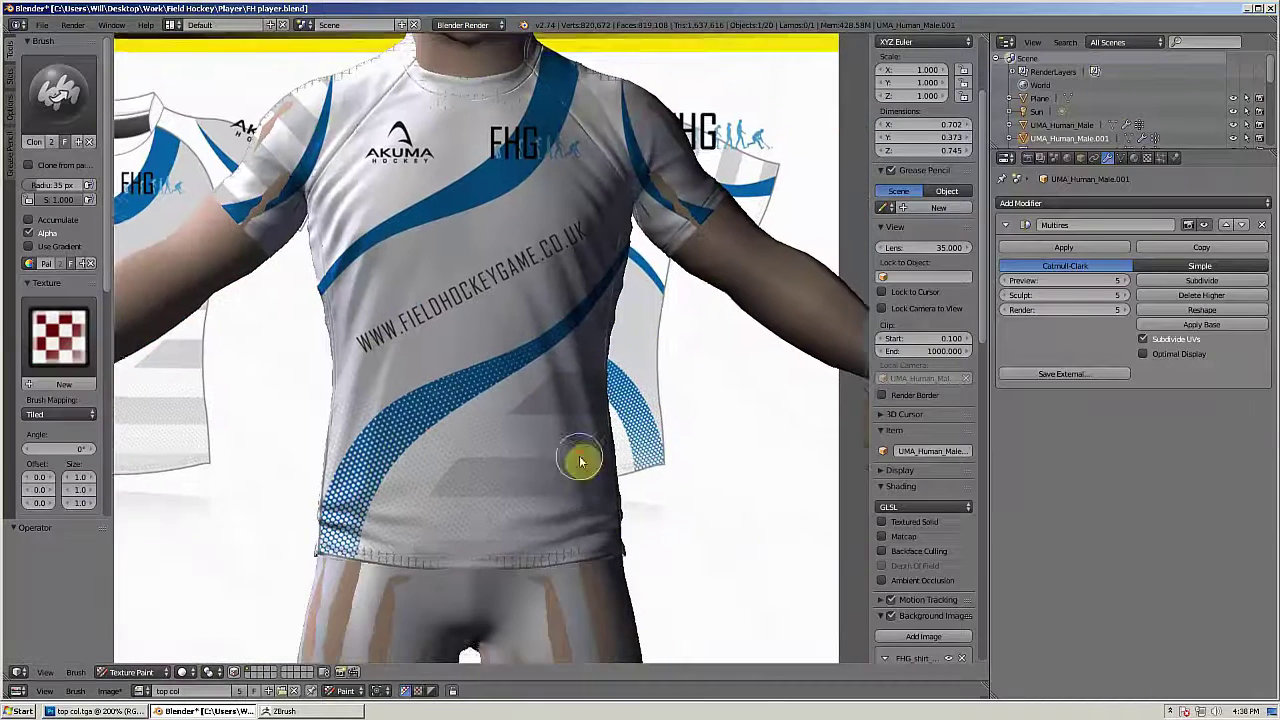
scroll(915, 540, down, 3)
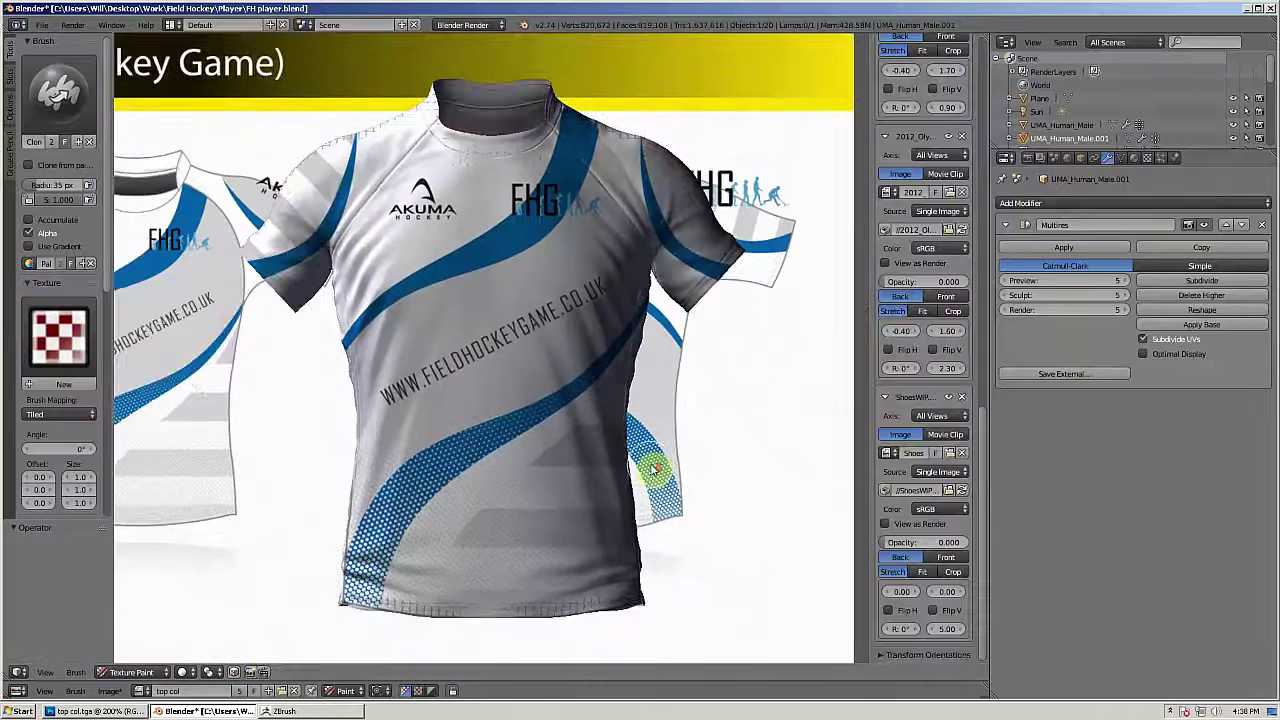
Step: Turn the shirt to its back view at Multires preview level 5 and open a Quick Edit snapshot of it in Photoshop
key(ctrl+Up)
scroll(651, 470, down, 1)
scroll(89, 409, down, 8)
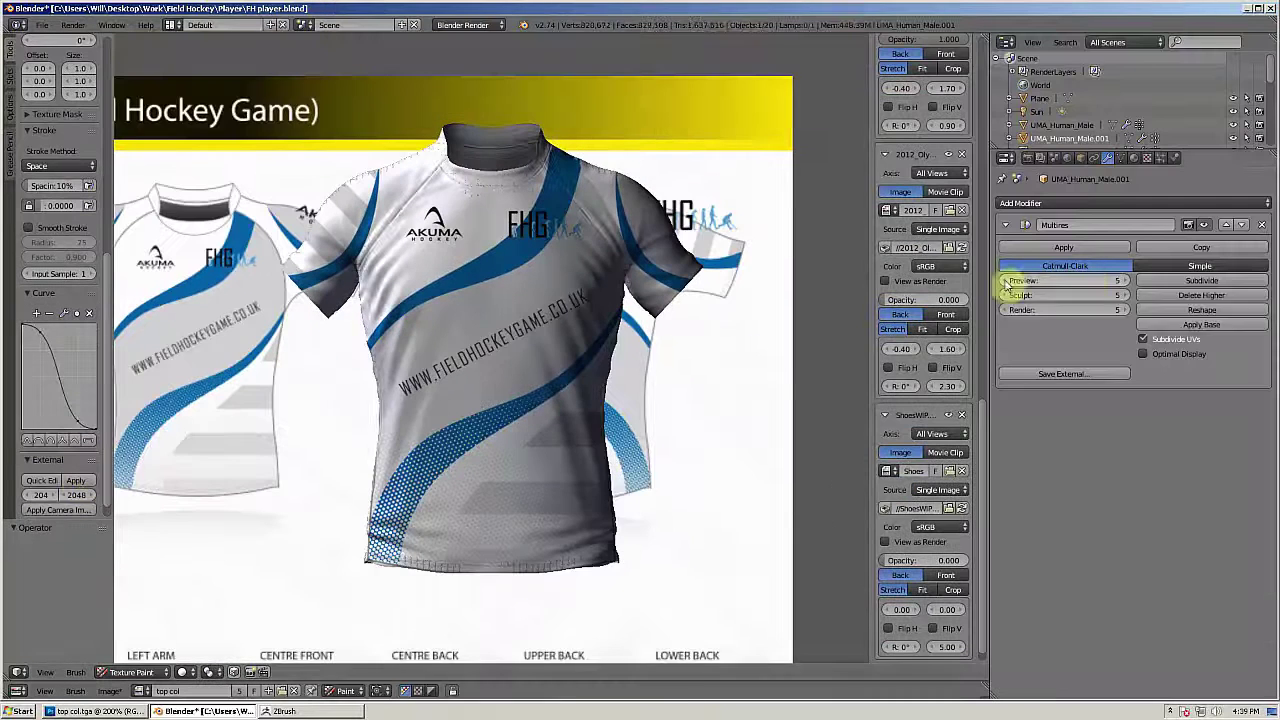
click(1012, 282)
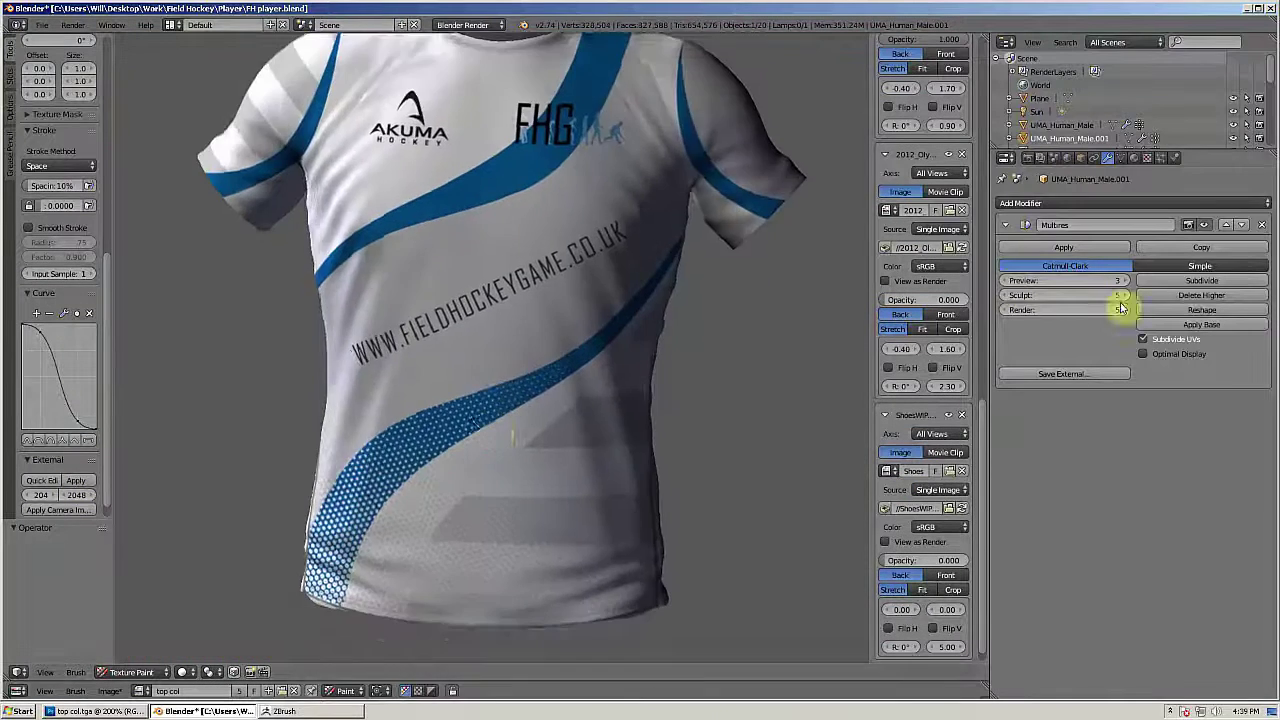
click(1124, 281)
click(1124, 281)
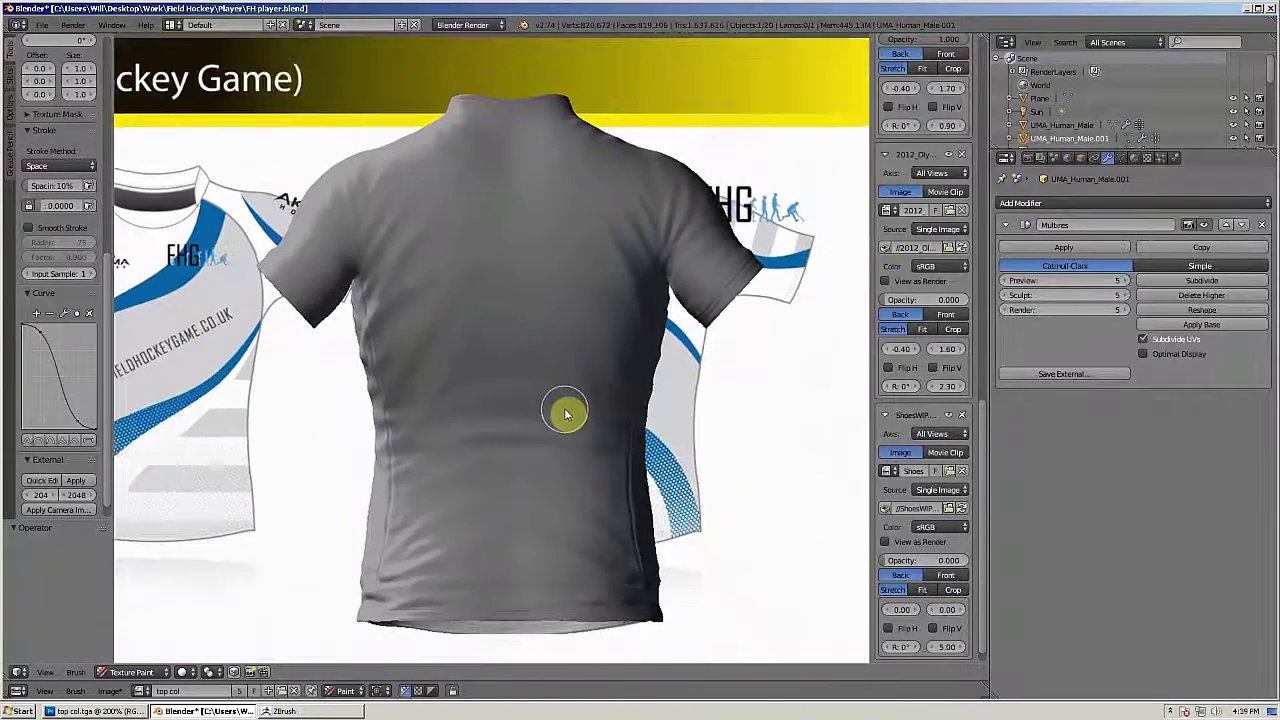
key(ctrl+Up)
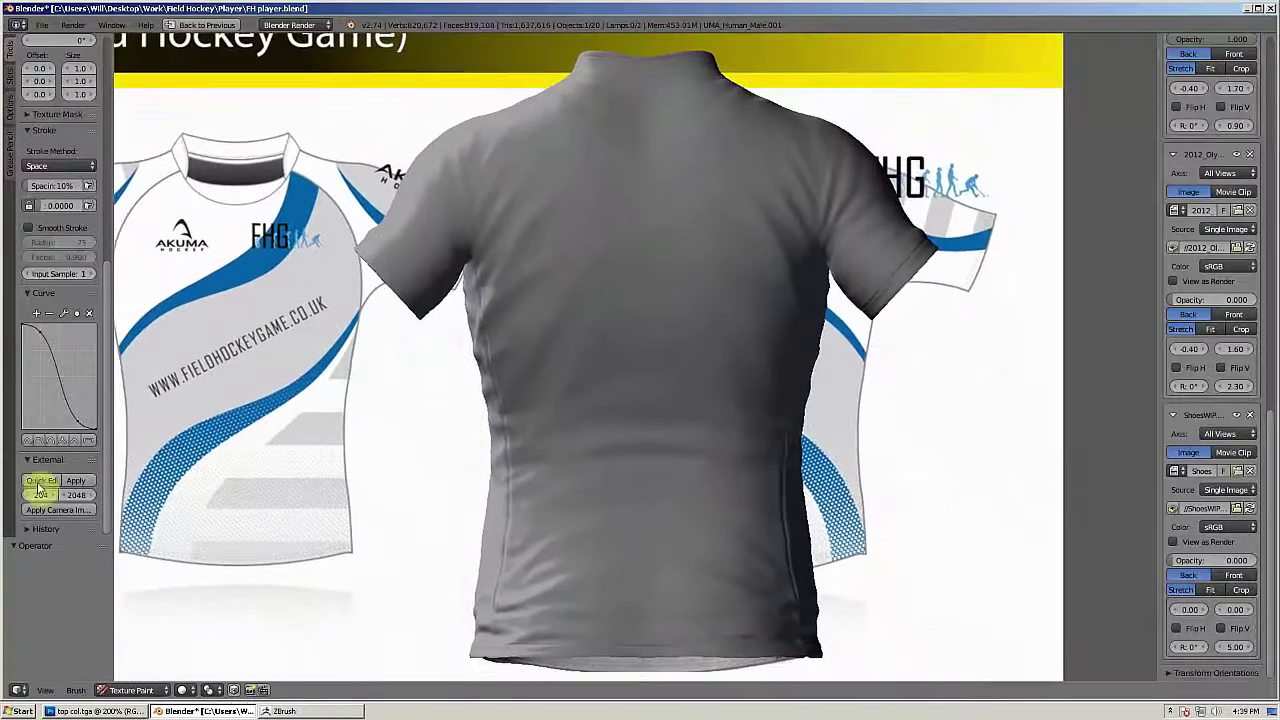
click(41, 480)
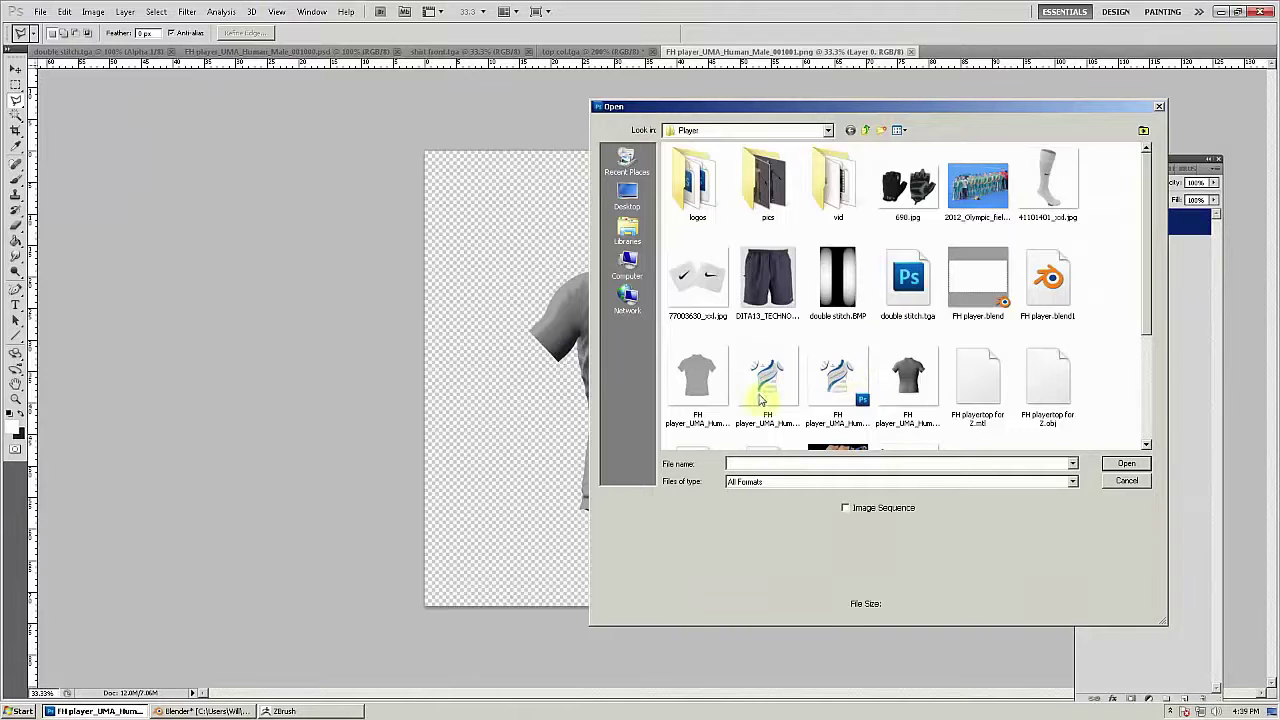
Step: Open shirt back.tga from the logos folder and paste its artwork into the snapshot as a new layer
drag(1146, 284, 1135, 405)
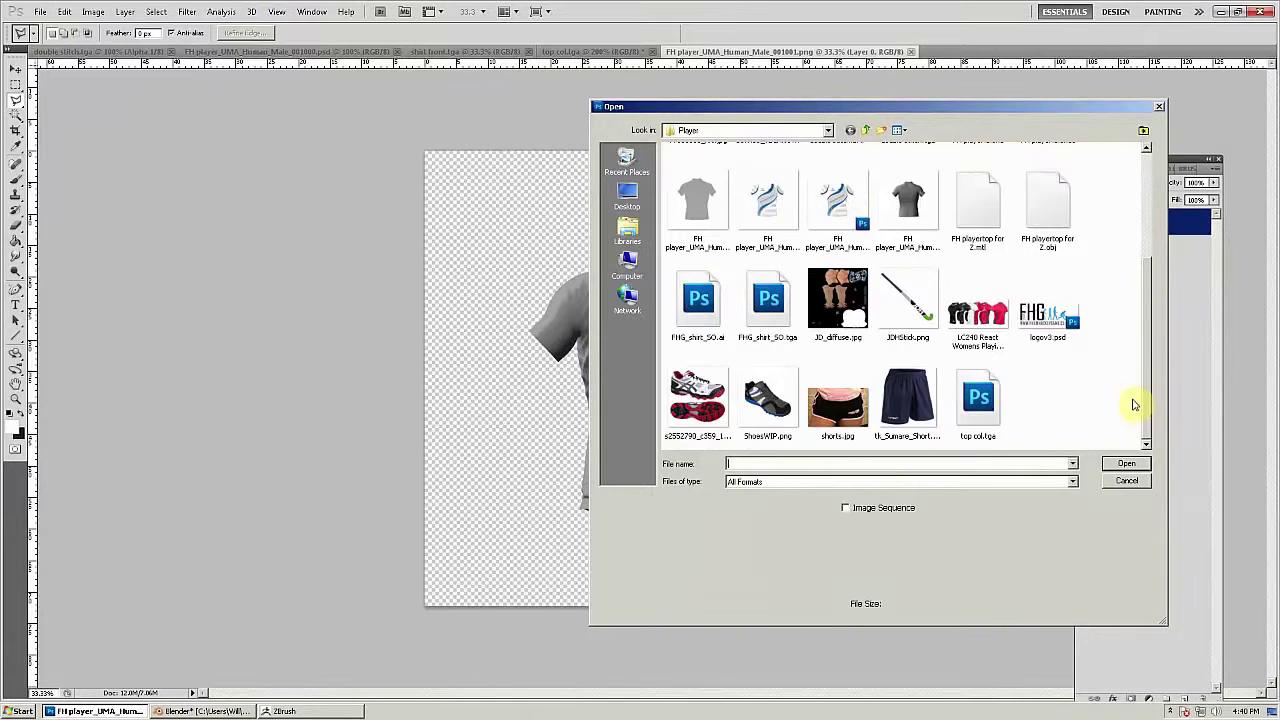
drag(1147, 337, 1139, 230)
double_click(709, 180)
double_click(811, 317)
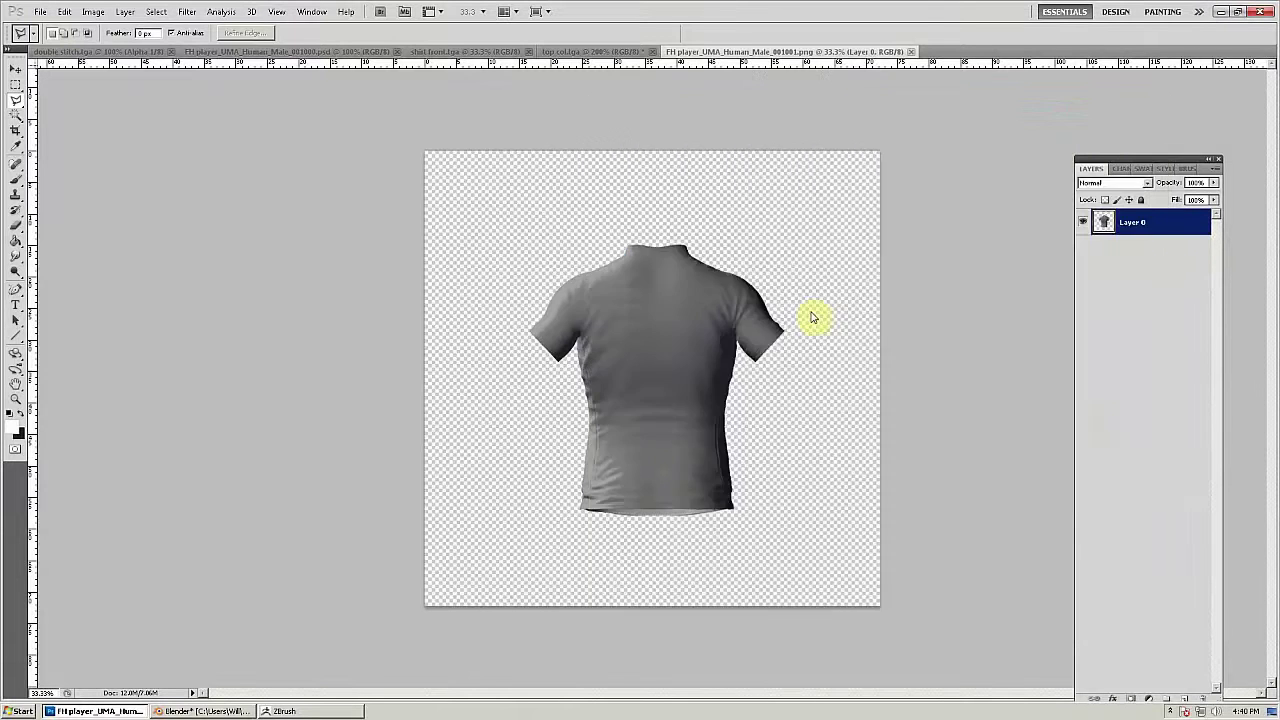
click(790, 52)
key(ctrl+v)
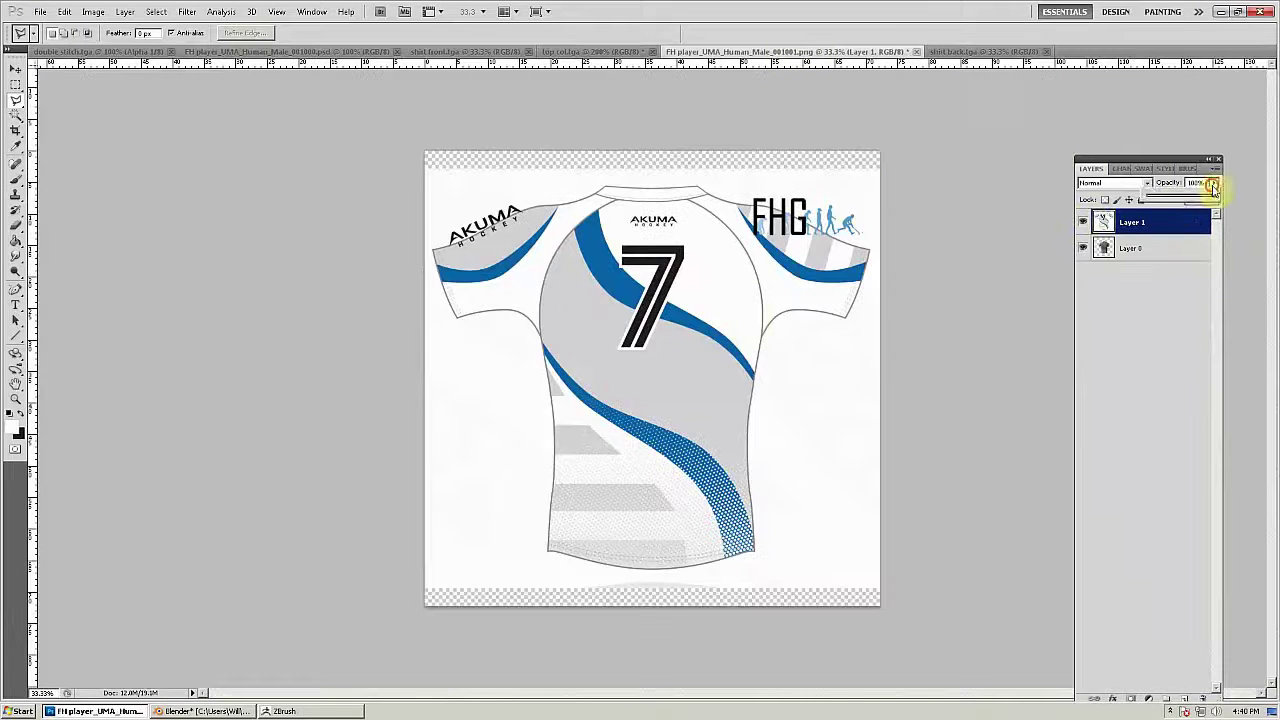
Step: Lower the back artwork layer's opacity to 35% and scale it to about 65% over the grey shirt with Free Transform
drag(1213, 183, 1170, 200)
text(70)
key(Return)
click(15, 86)
right_click(380, 213)
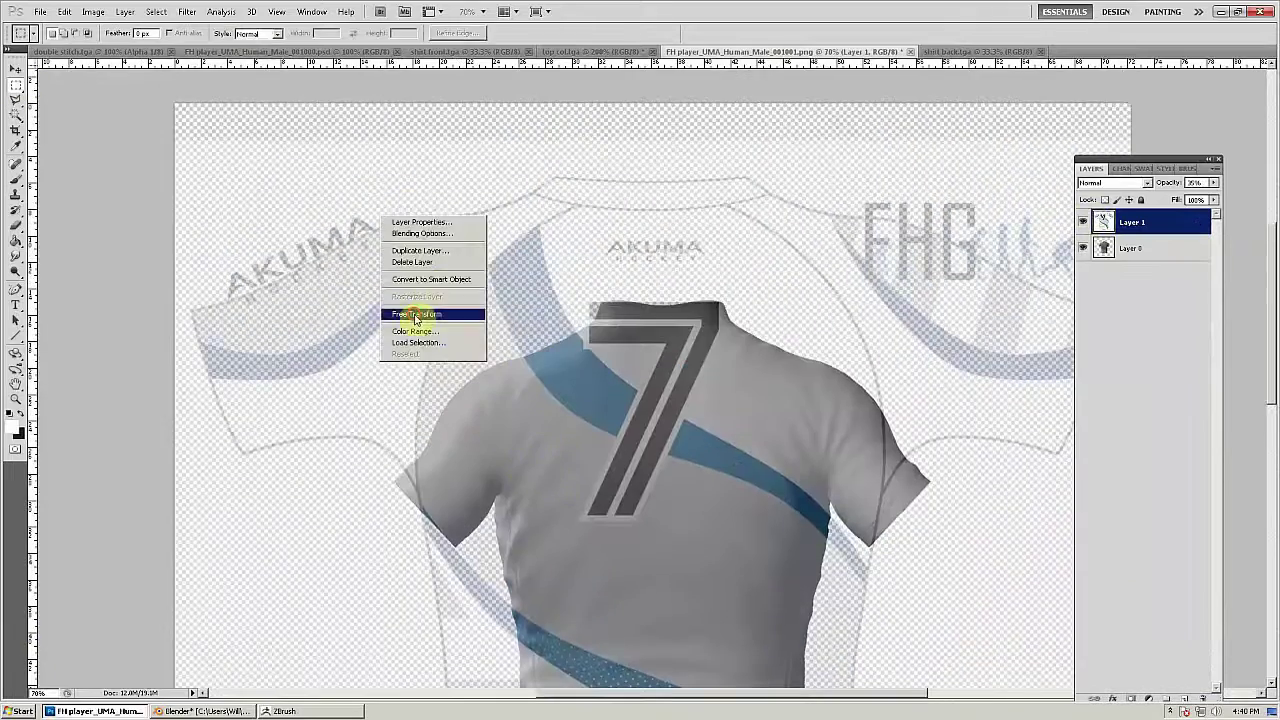
click(417, 314)
drag(176, 139, 523, 449)
drag(611, 500, 438, 332)
scroll(440, 335, down, 1)
scroll(462, 370, down, 3)
drag(611, 331, 609, 342)
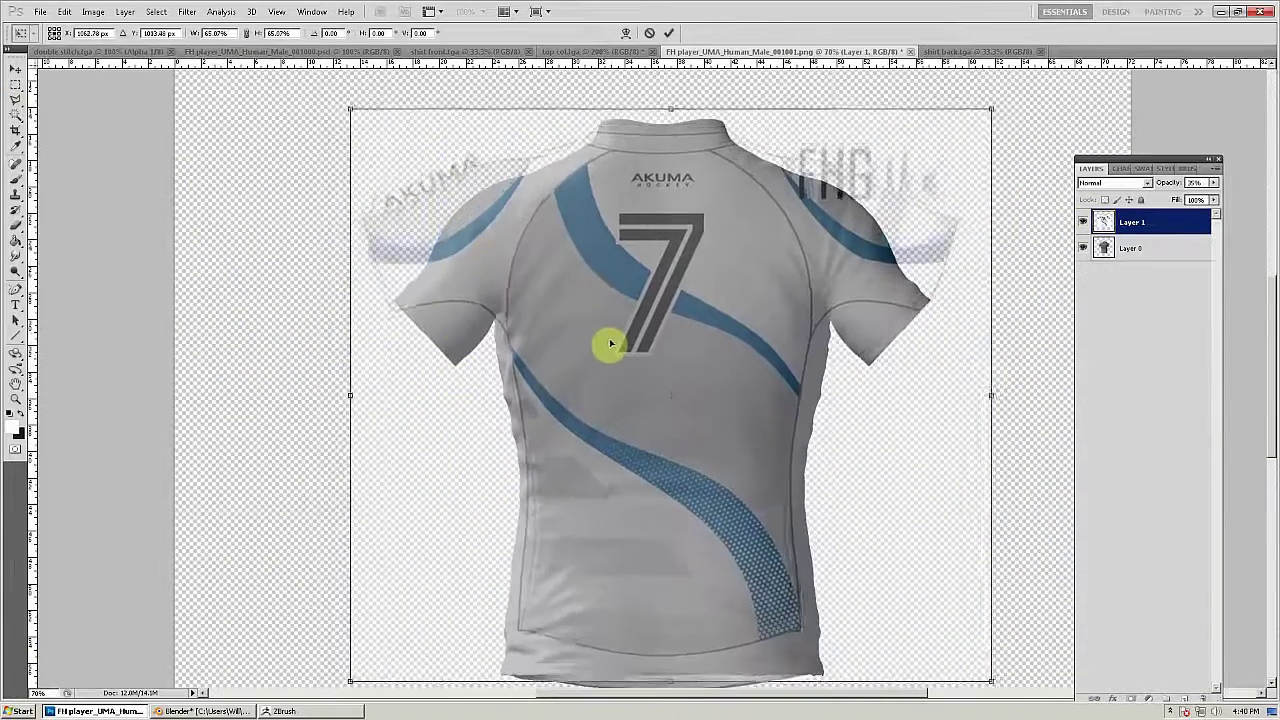
Step: Enlarge and reposition the back artwork until it matches the shirt's collar, sides and hem, and apply the transform
drag(349, 109, 314, 80)
drag(465, 217, 484, 246)
drag(333, 107, 297, 77)
drag(451, 249, 473, 268)
key(Return)
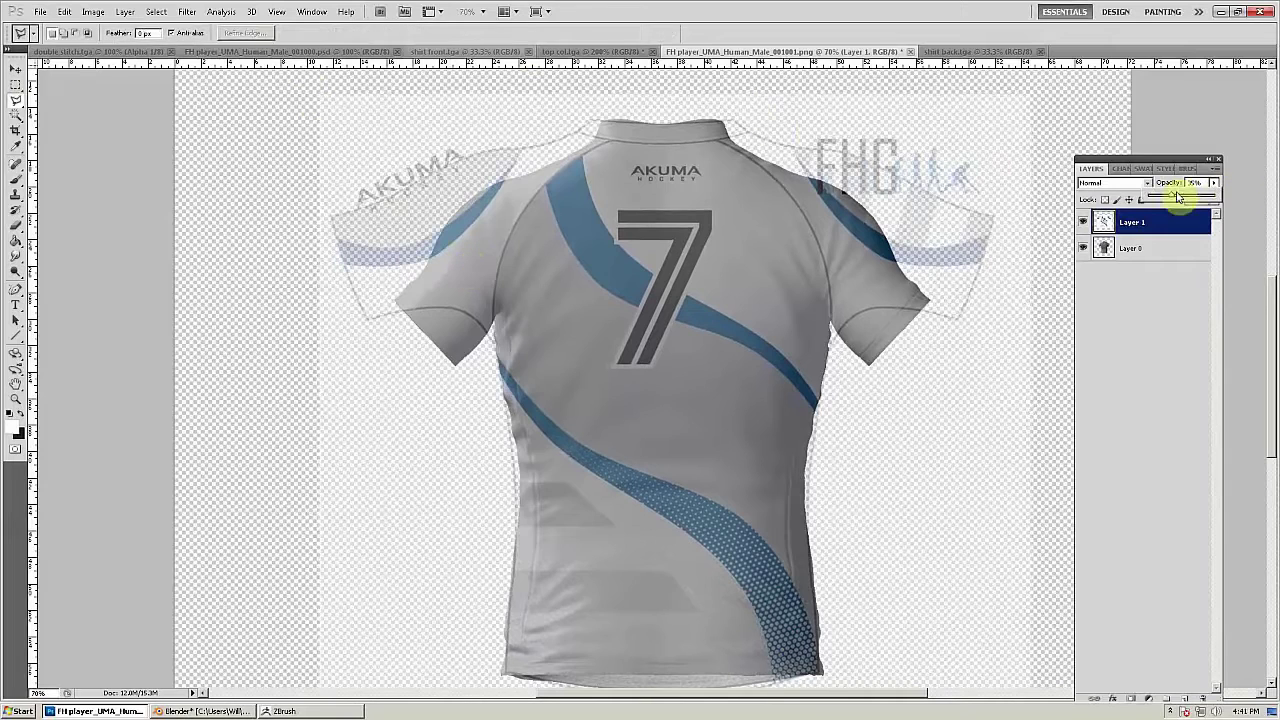
mouse_move(1178, 197)
mouse_down()
mouse_move(1143, 197)
mouse_move(1165, 197)
mouse_up()
Step: Copy the front artwork from FH player_UMA_Human_Male_001000.psd into the snapshot as a new layer and flip it horizontally
click(87, 52)
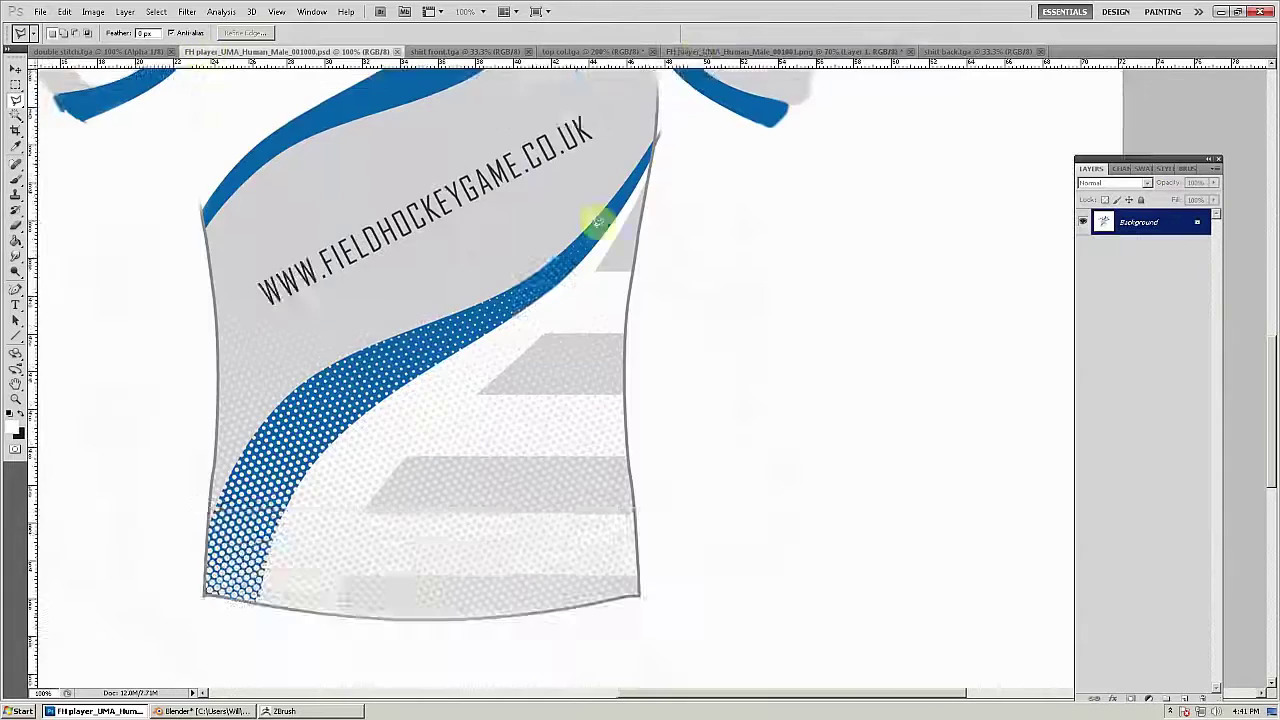
scroll(540, 235, up, 3)
click(846, 51)
key(ctrl+v)
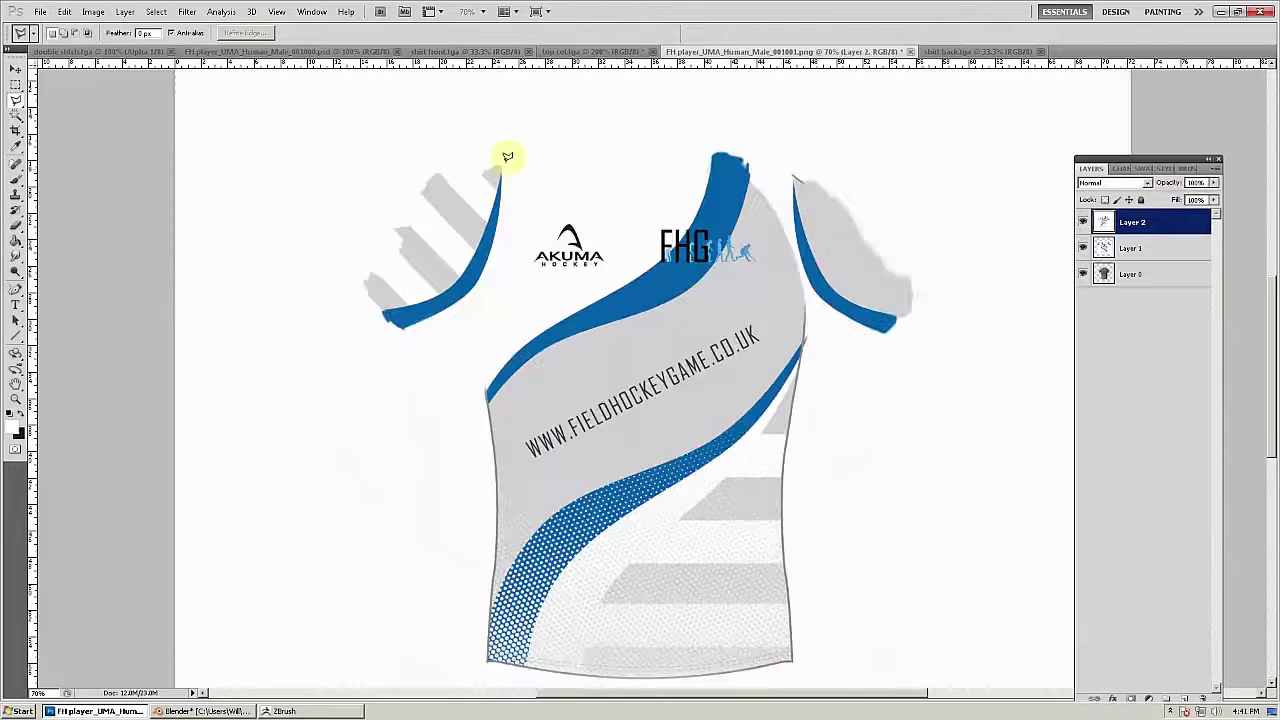
click(16, 86)
right_click(457, 185)
click(507, 286)
right_click(566, 282)
click(588, 434)
key(Return)
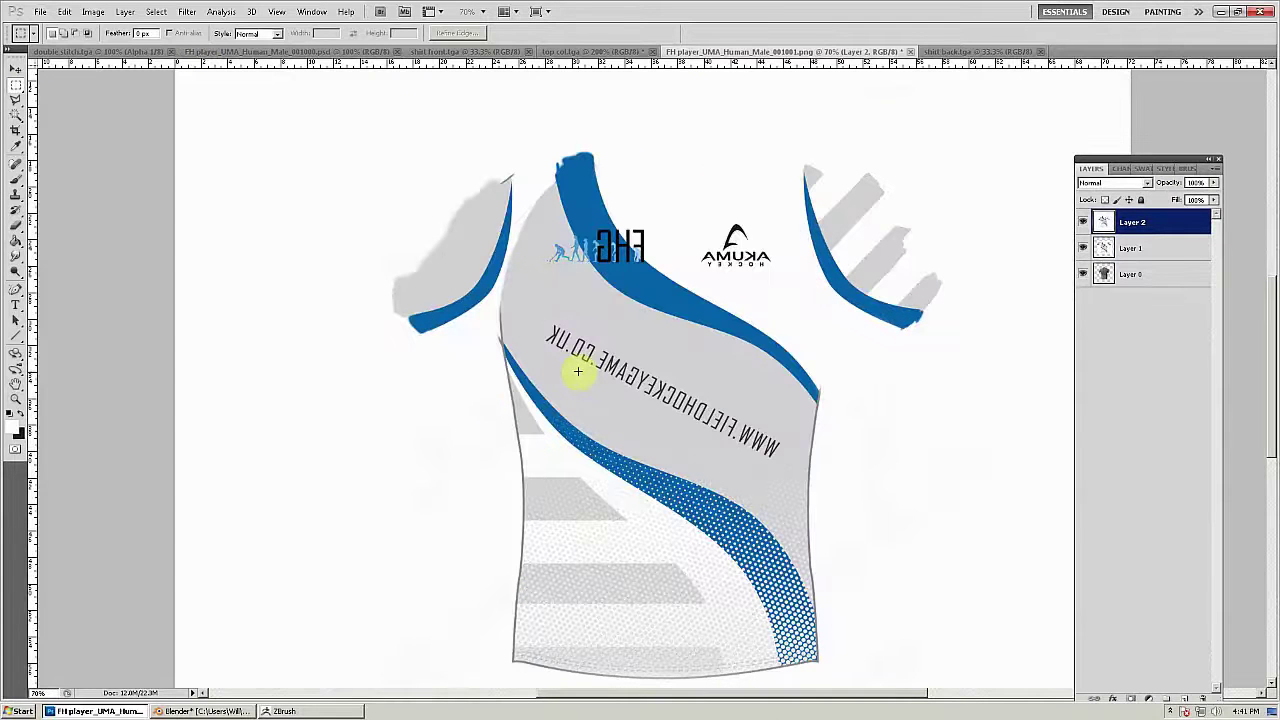
Step: Hide the flipped front artwork layer and set the back artwork layer's opacity to 100%
mouse_move(1216, 200)
mouse_down()
mouse_move(1186, 199)
mouse_move(1274, 198)
mouse_up()
click(1150, 248)
click(1083, 222)
click(1214, 183)
click(1217, 196)
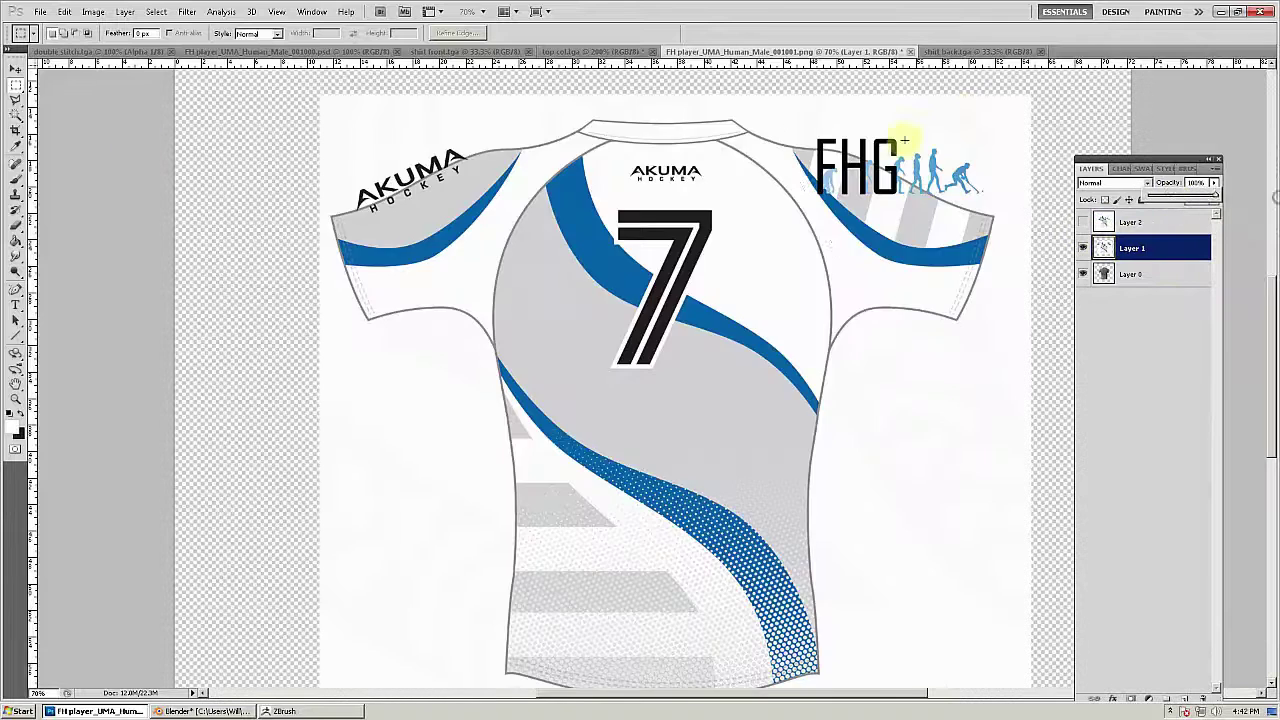
Step: Select each sleeve of the back artwork with the Polygonal Lasso and delete it
click(16, 101)
click(784, 130)
click(773, 122)
key(Delete)
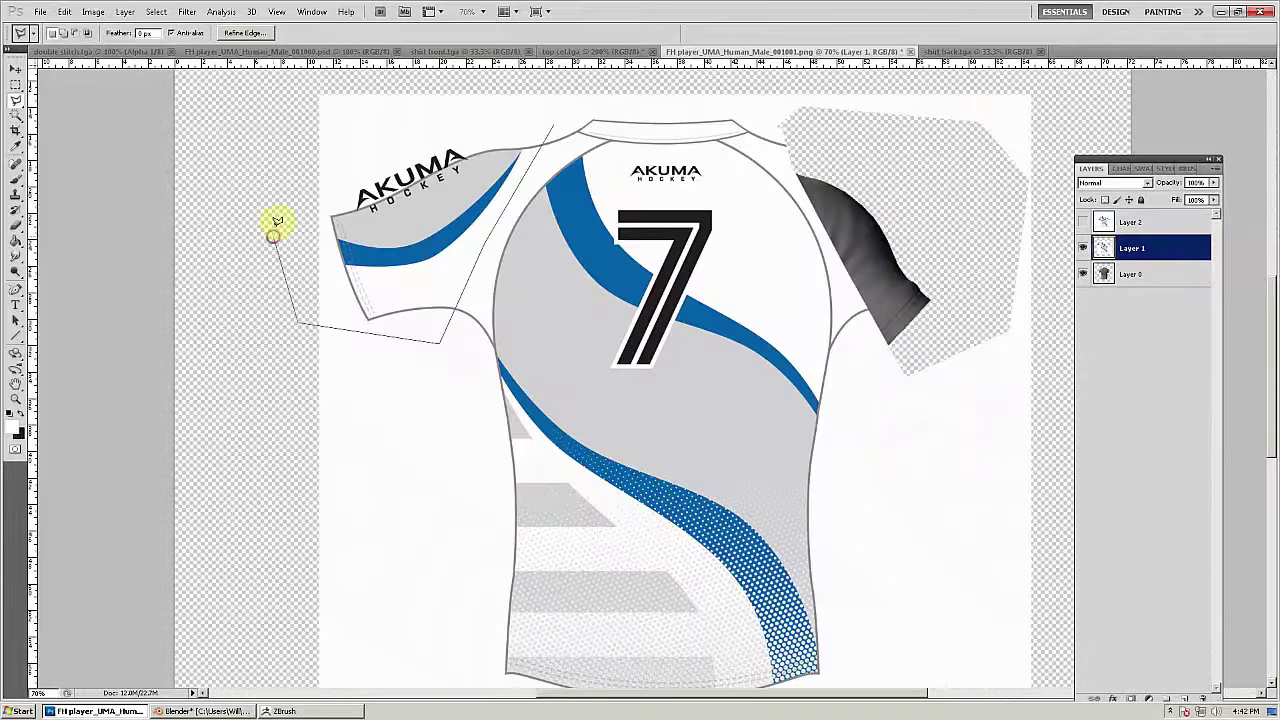
click(277, 222)
key(Delete)
key(ctrl+d)
Step: Show the flipped front artwork layer and delete everything on it except the two sleeves
click(1082, 222)
click(1132, 222)
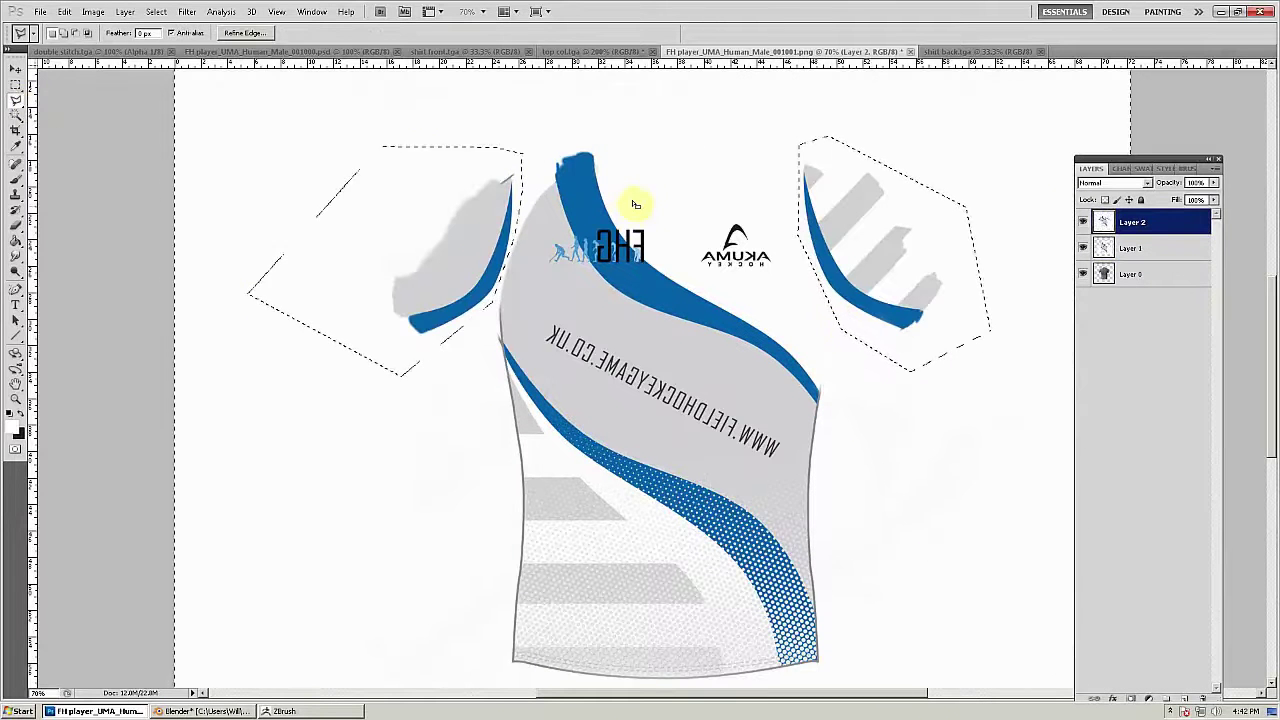
key(Delete)
key(ctrl+d)
Step: Add a new layer directly above the grey shirt snapshot and fill it with white
click(1129, 274)
key(ctrl+shift+n)
key(Return)
click(16, 242)
click(197, 453)
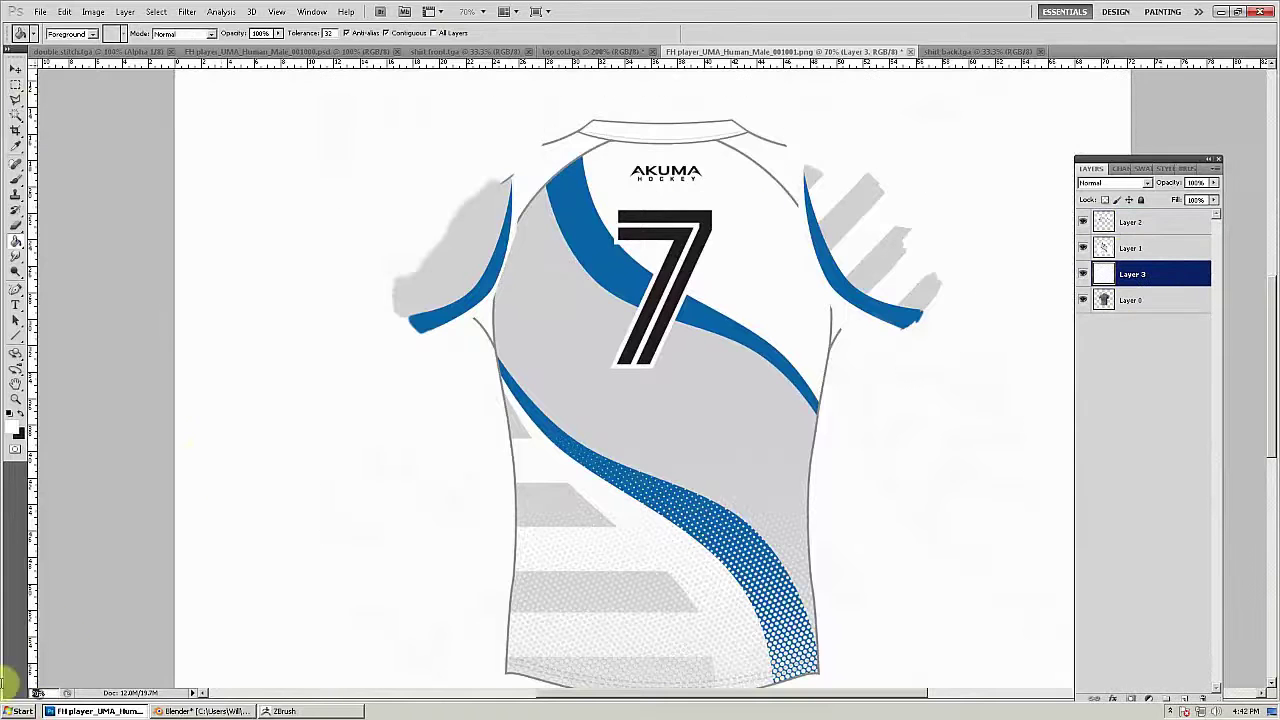
Step: Clear the white layer outside a rectangular area around the shirt, leaving a transparent border at the canvas edges
text(40)
key(Return)
click(15, 85)
mouse_move(416, 136)
mouse_down()
mouse_move(873, 580)
mouse_move(875, 605)
mouse_up()
key(ctrl+shift+i)
key(Delete)
click(238, 259)
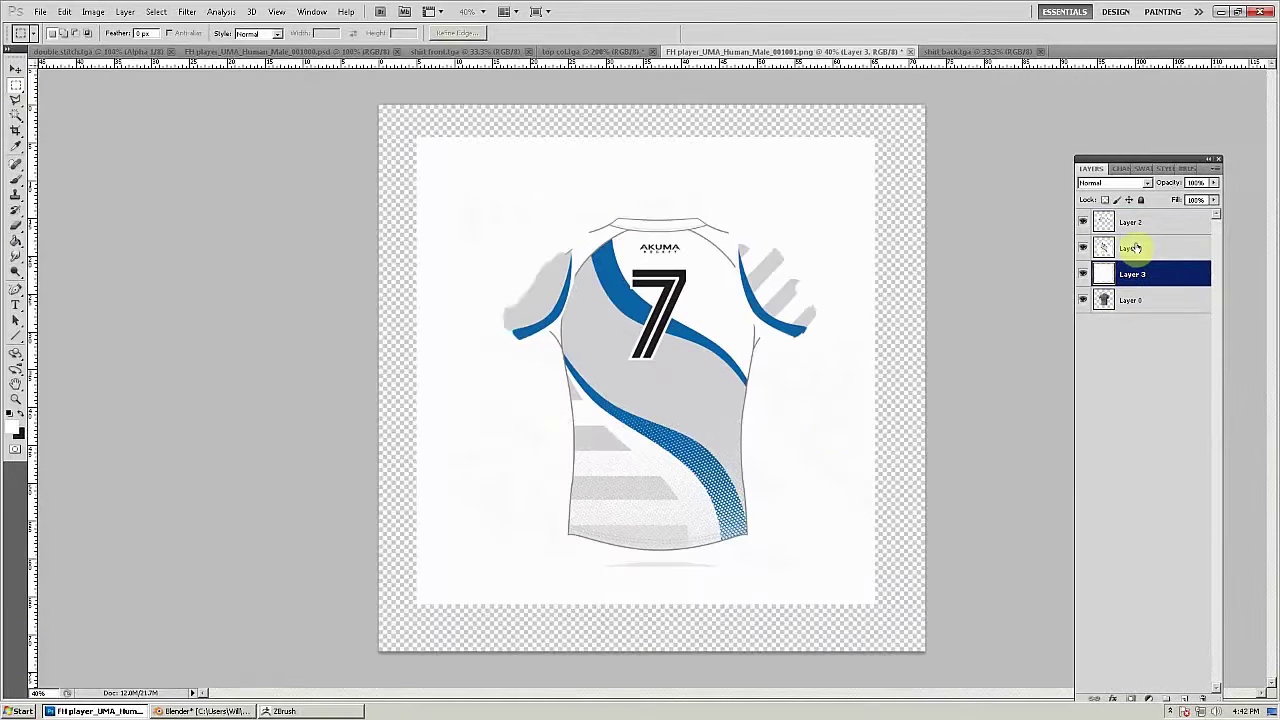
Step: Merge all artwork layers with the shirt snapshot into one layer and save the image
click(1144, 224)
click(1138, 274)
shift+click(1138, 223)
key(ctrl+e)
click(1214, 183)
mouse_move(1213, 197)
mouse_down()
mouse_move(1174, 210)
mouse_move(1216, 206)
mouse_up()
shift+click(1158, 251)
key(ctrl+e)
key(ctrl+s)
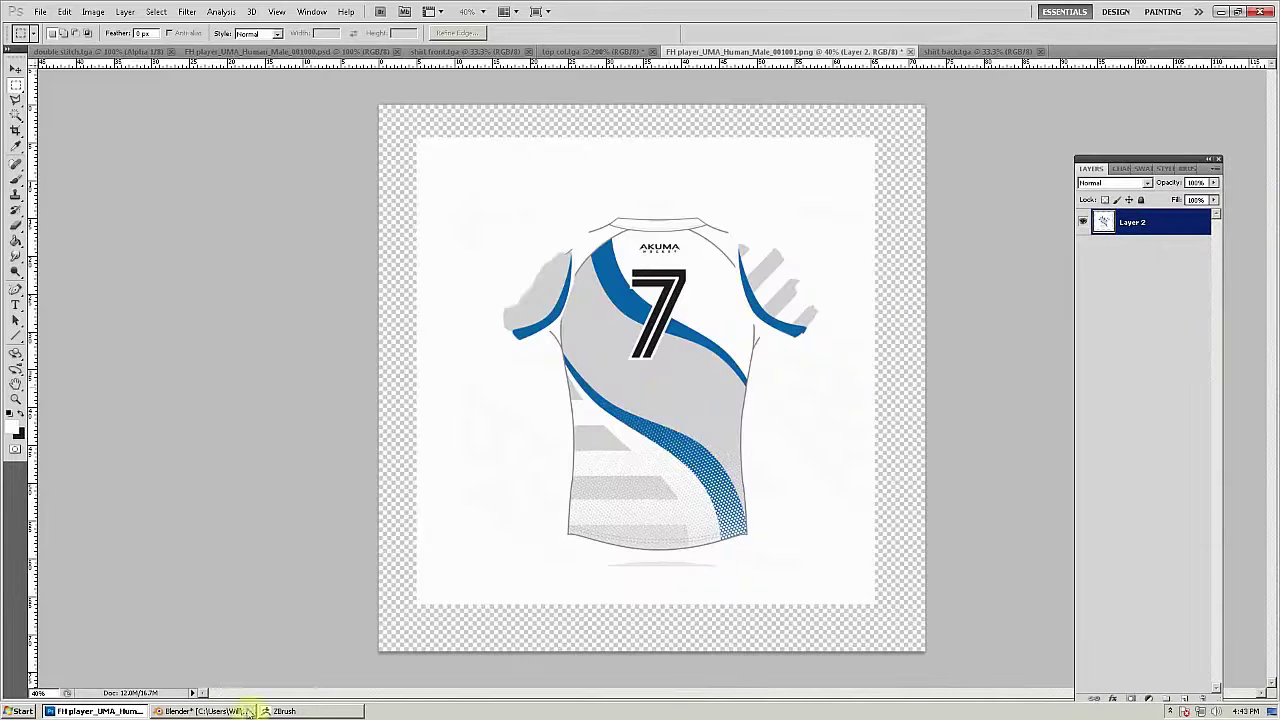
Step: Switch to Blender, maximize the 3D view and apply the edited image to the shirt's back
click(249, 711)
click(75, 481)
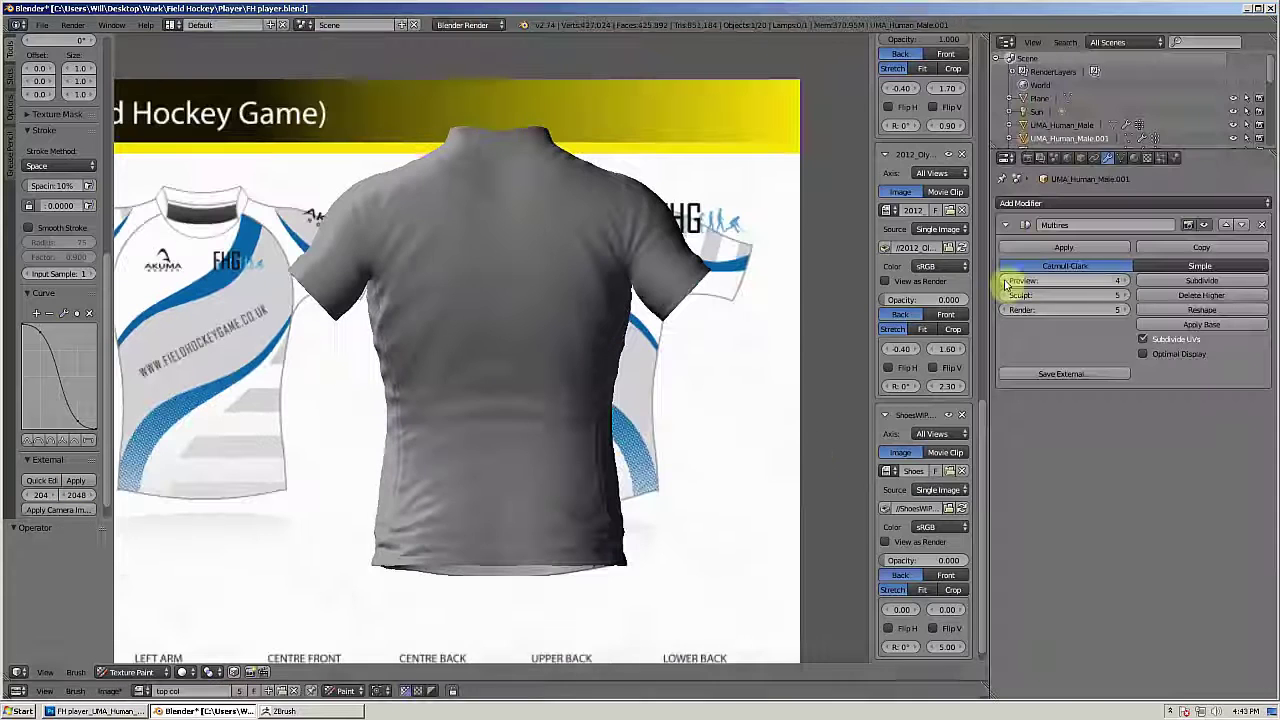
key(ctrl+Up)
click(73, 482)
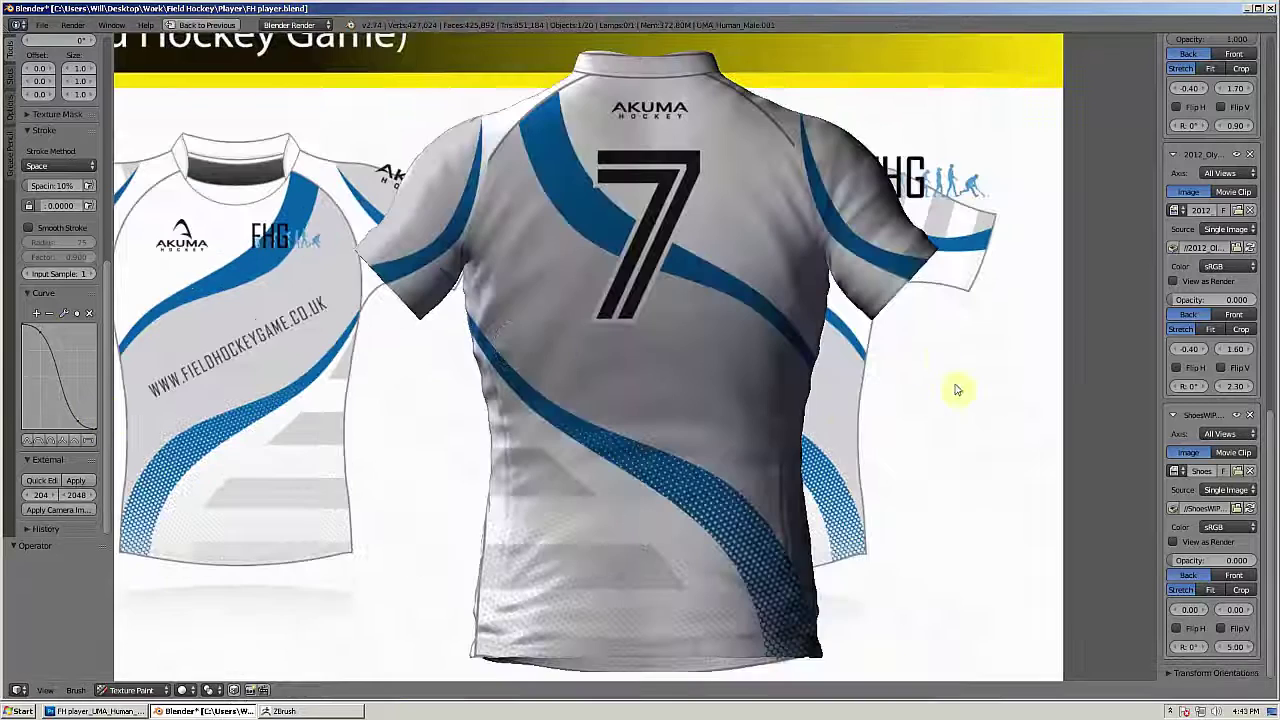
Step: Return to the front view and save the top col texture image
drag(957, 390, 751, 566)
key(KP_1)
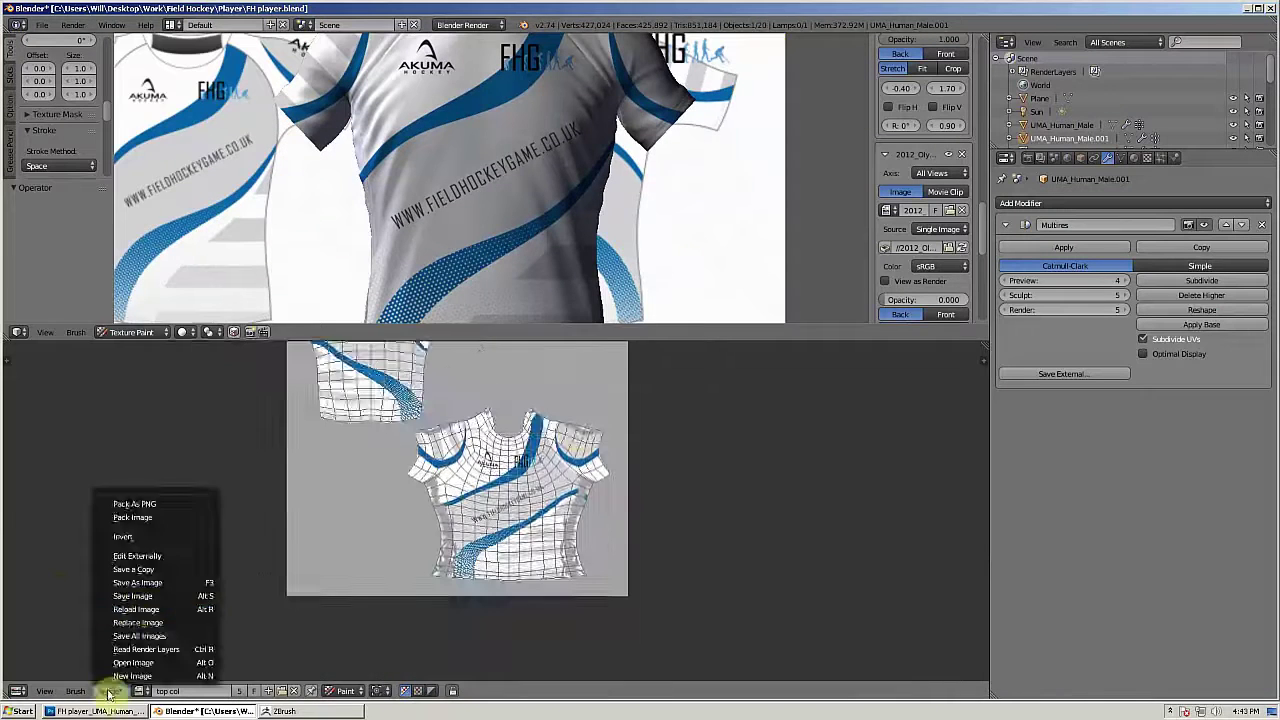
click(150, 625)
drag(589, 343, 576, 521)
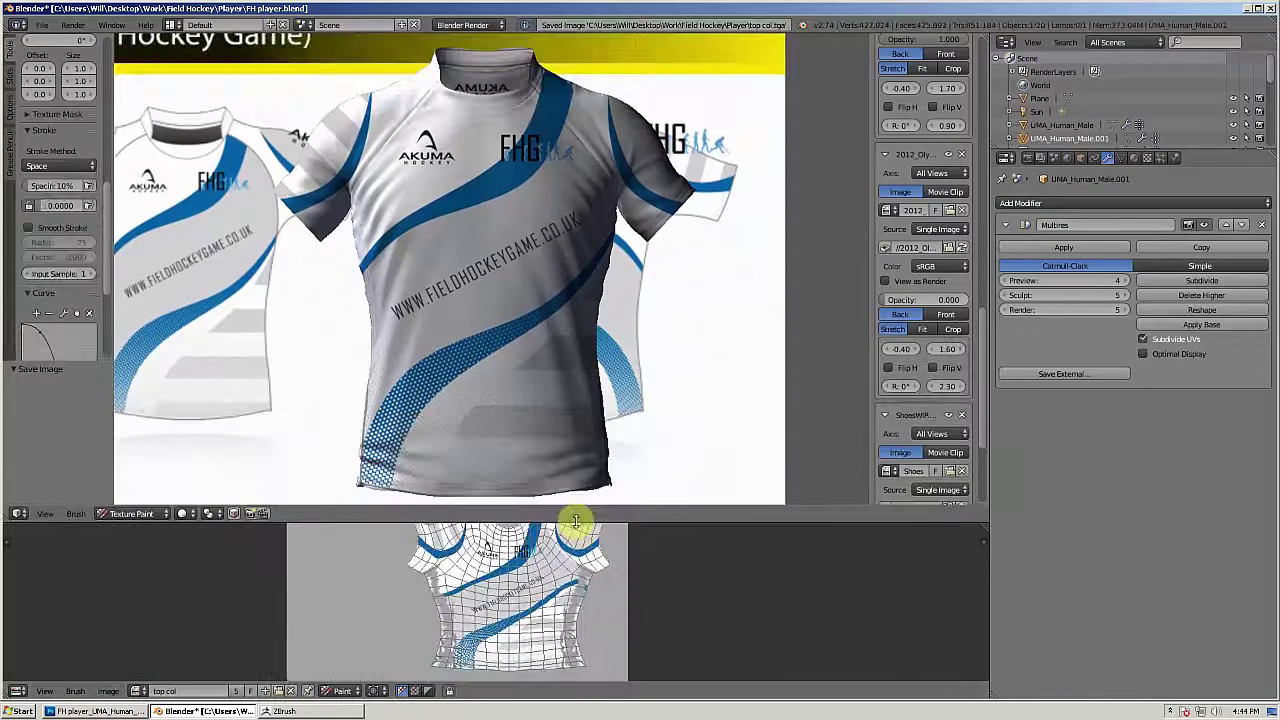
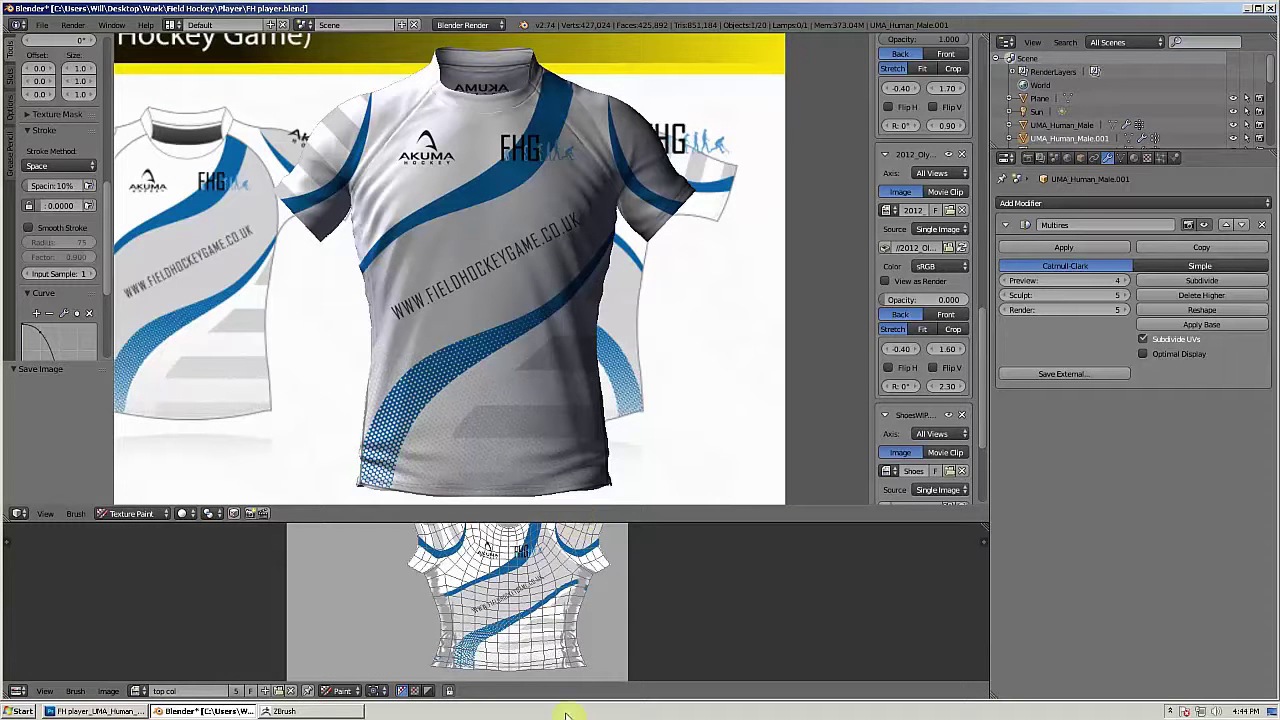
Step: Enlarge the 3D view, set the FHG_shirt background image's opacity to 0 and the Multires preview level to 5
drag(609, 523, 640, 688)
scroll(930, 495, up, 12)
scroll(945, 432, down, 9)
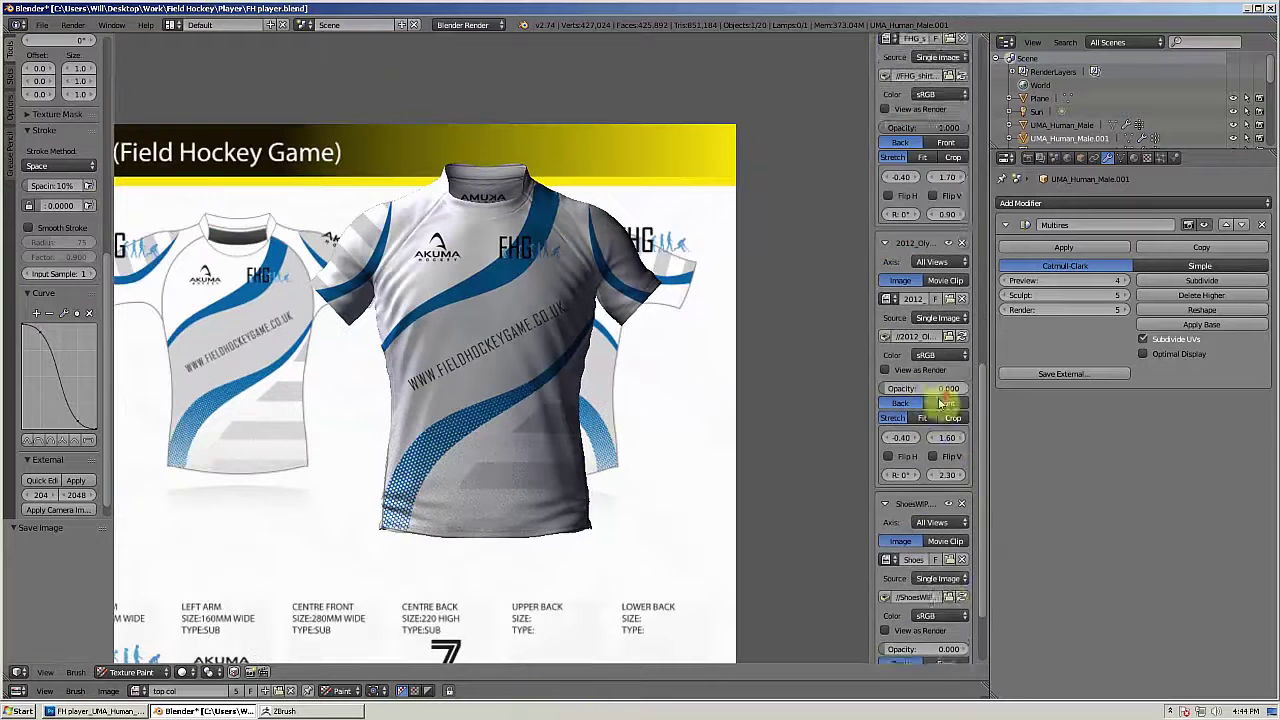
scroll(940, 403, up, 4)
drag(945, 234, 872, 236)
scroll(736, 380, up, 3)
scroll(786, 363, down, 1)
click(1125, 281)
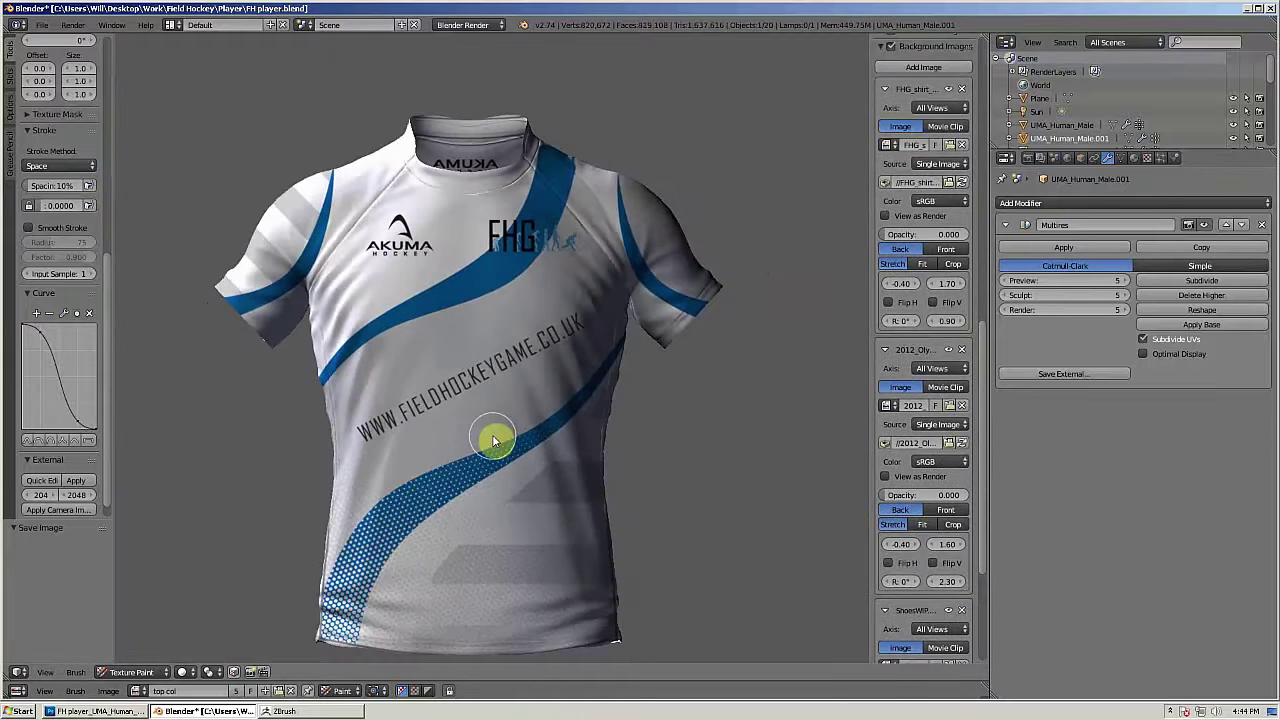
Step: Choose the TexDraw brush, sample the stripe's blue and paint across the grey gap on the shoulder to join the stripe
scroll(654, 309, up, 2)
drag(710, 124, 468, 546)
scroll(472, 546, up, 2)
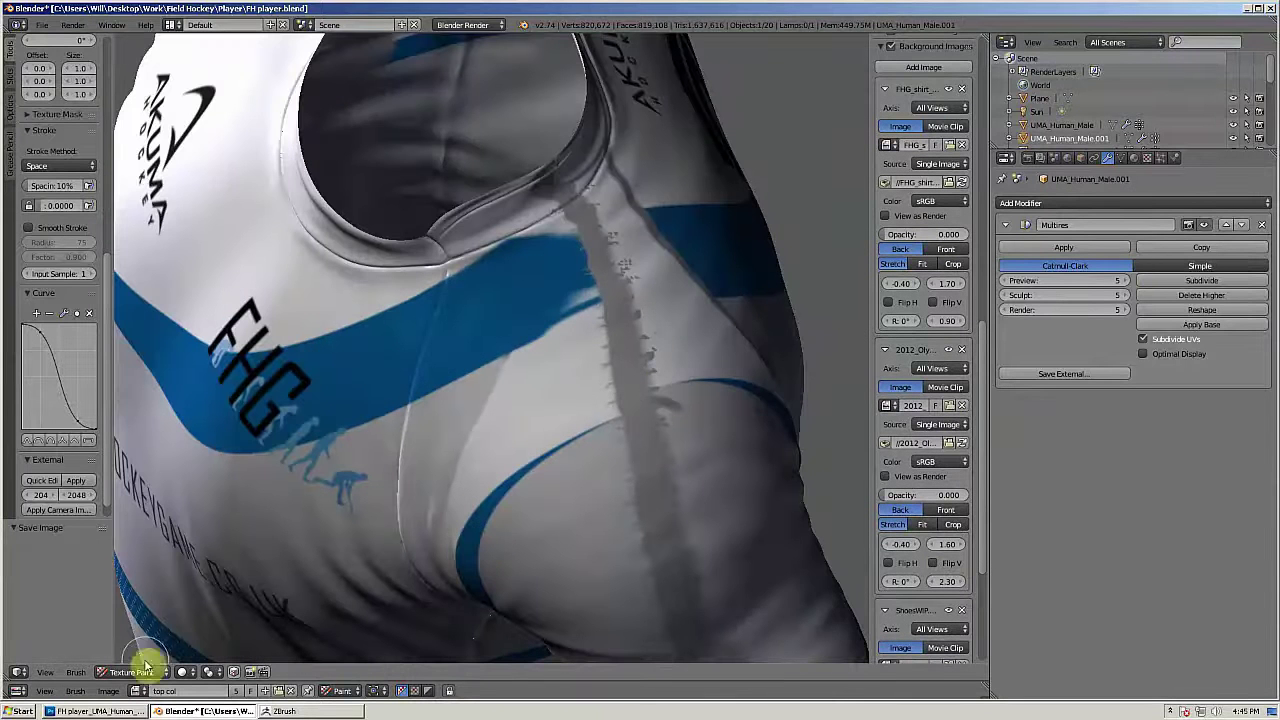
key(s)
drag(640, 268, 634, 262)
drag(107, 285, 110, 51)
click(59, 90)
click(373, 175)
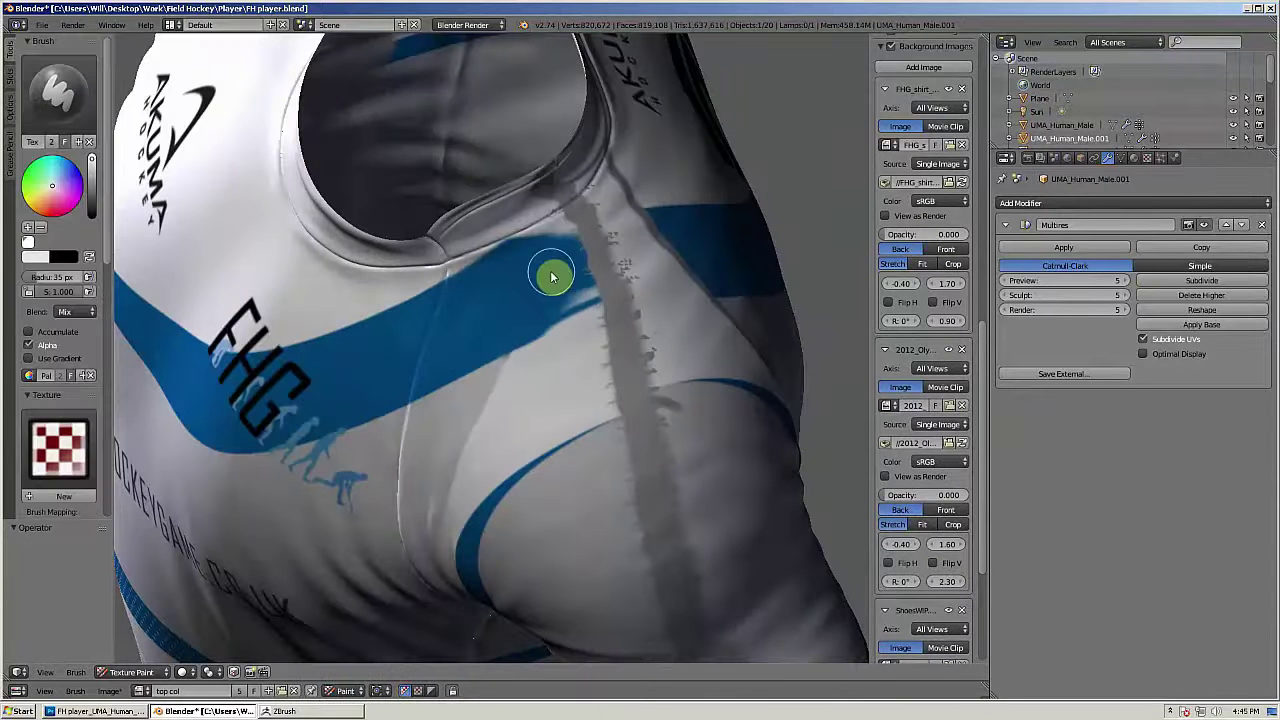
key(s)
drag(551, 273, 642, 267)
drag(566, 288, 451, 380)
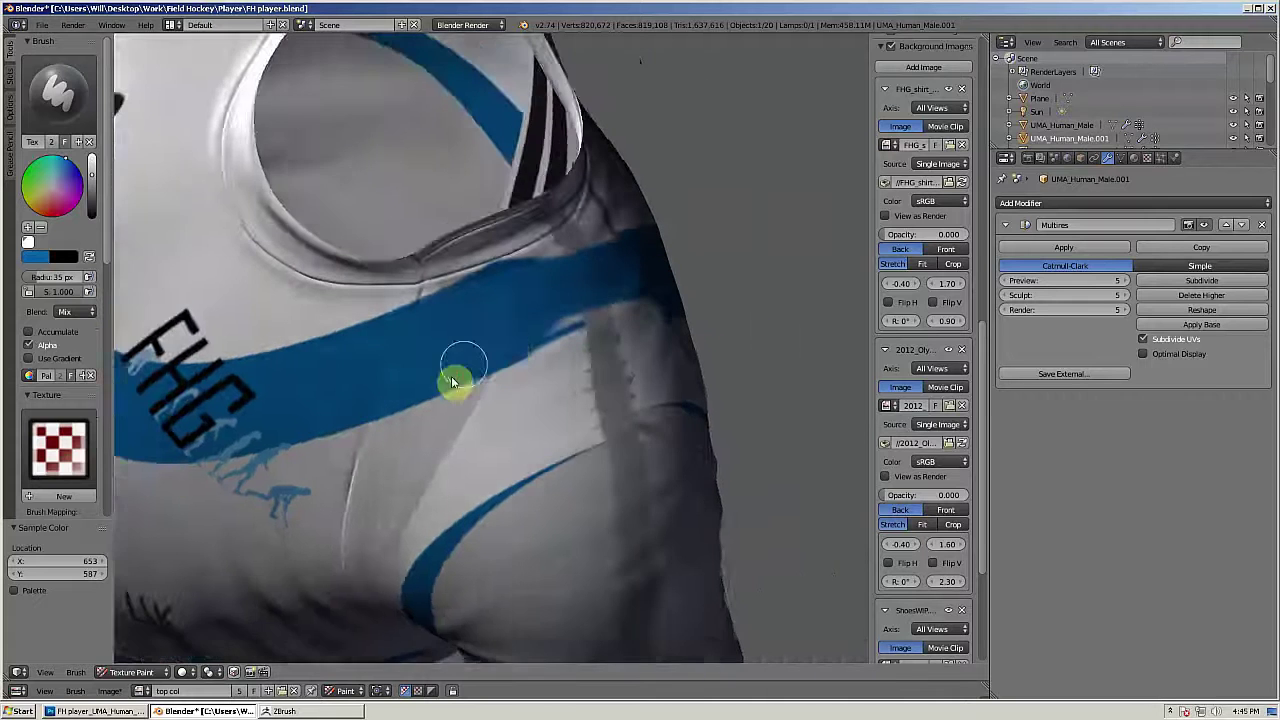
Step: Enable Smooth Stroke, shrink the brush and paint a clean lower edge along the blue shoulder stripe
scroll(451, 380, up, 3)
scroll(27, 358, down, 10)
click(30, 394)
key(bracketleft)
key(bracketleft)
key(bracketleft)
key(bracketleft)
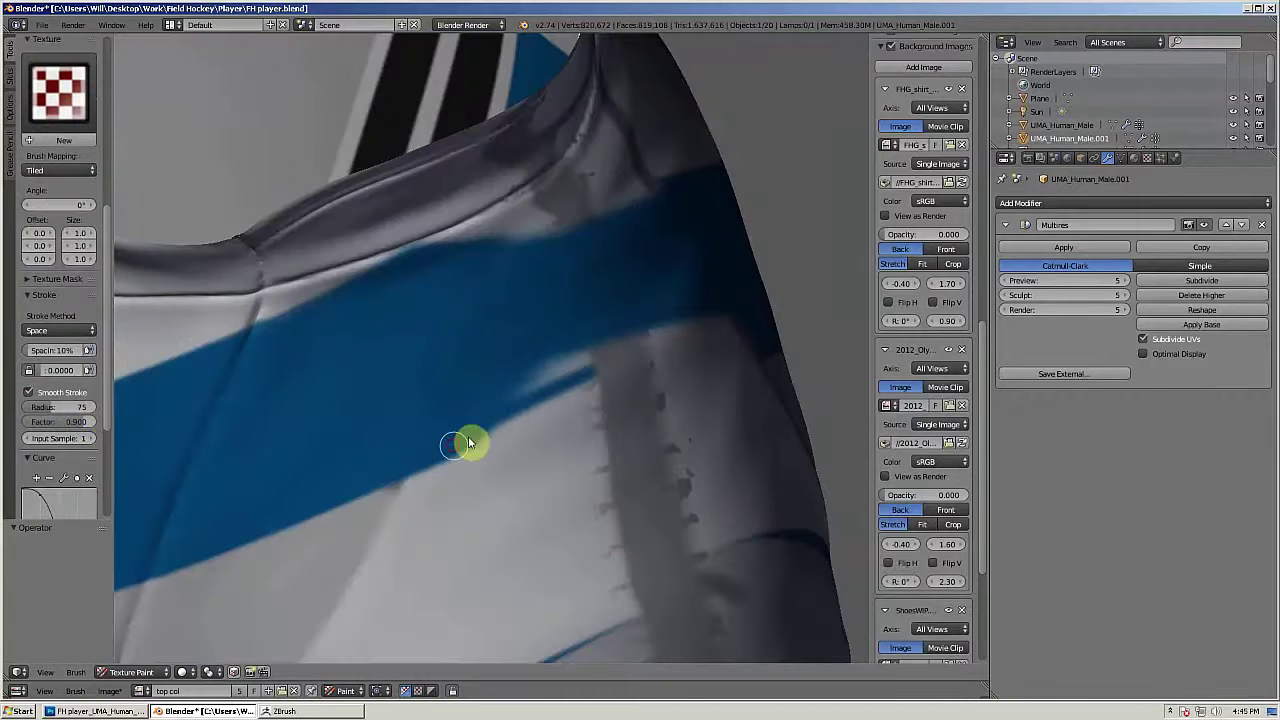
drag(547, 360, 818, 287)
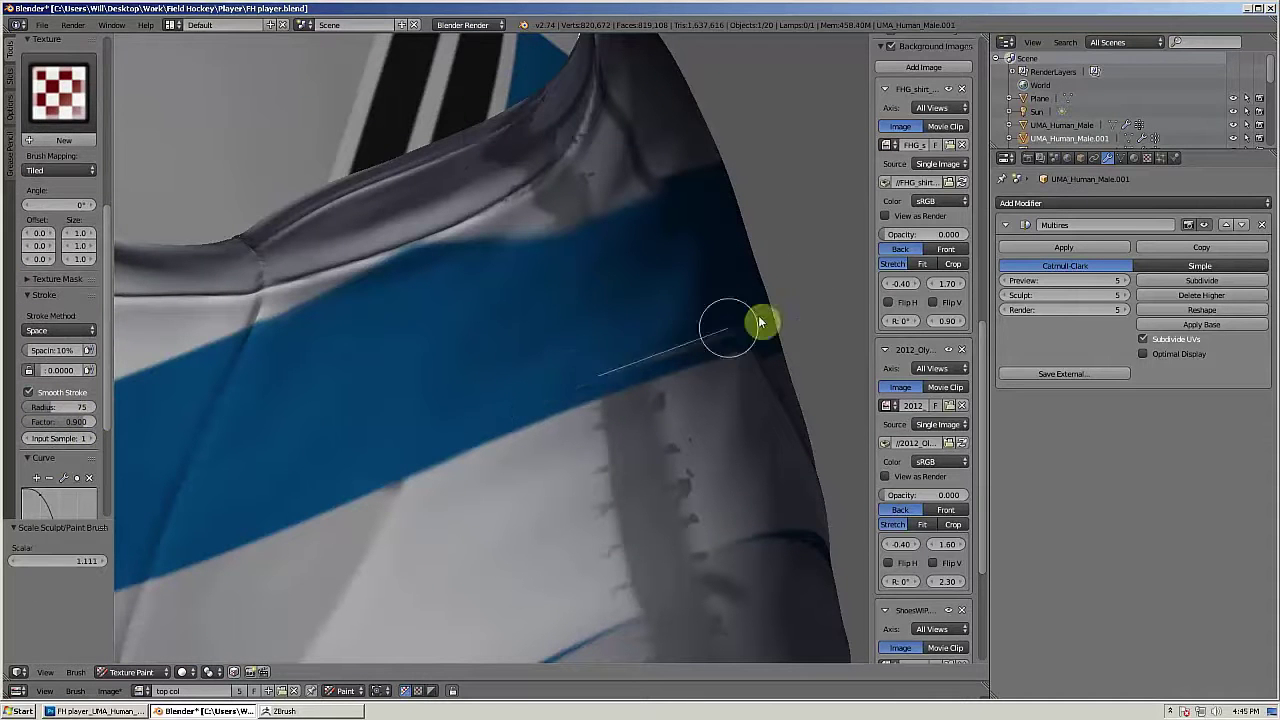
drag(679, 369, 829, 251)
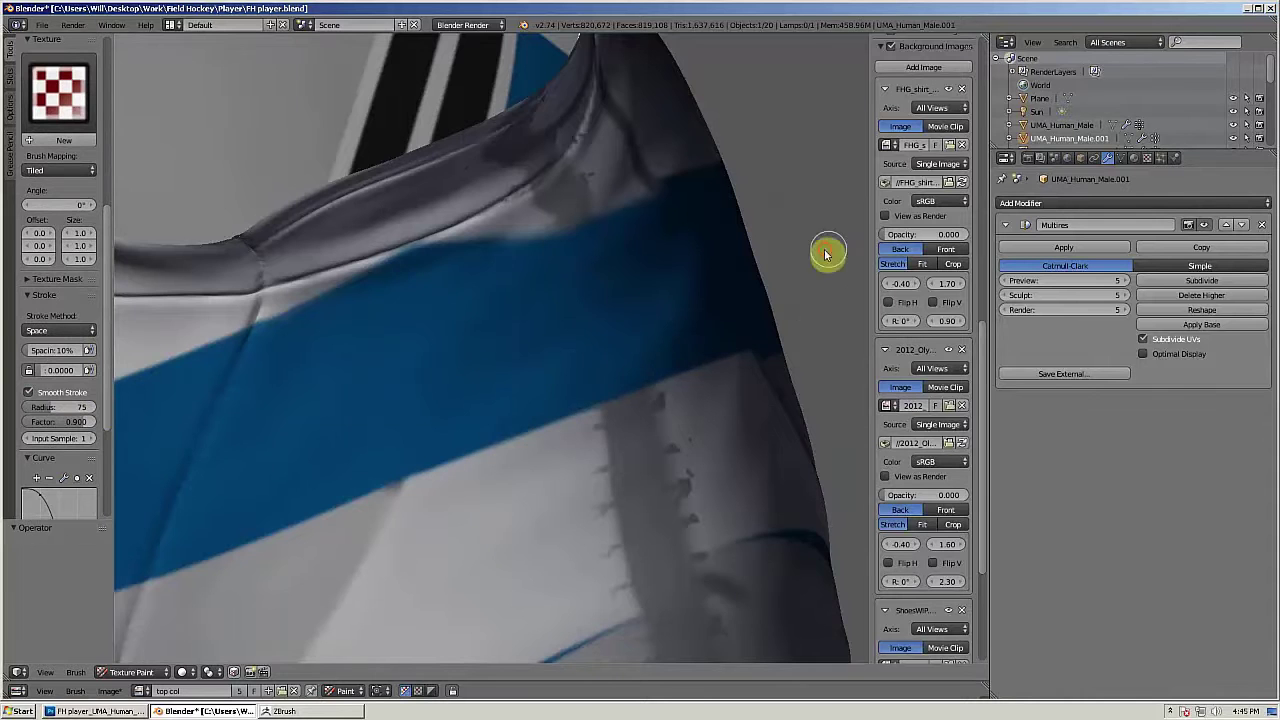
Step: Finish painting the blue shoulder stripe's lower edge and even out its upper edge alongside the collar with smoothed strokes
mouse_move(268, 497)
mouse_down()
mouse_move(344, 464)
mouse_move(356, 478)
mouse_up()
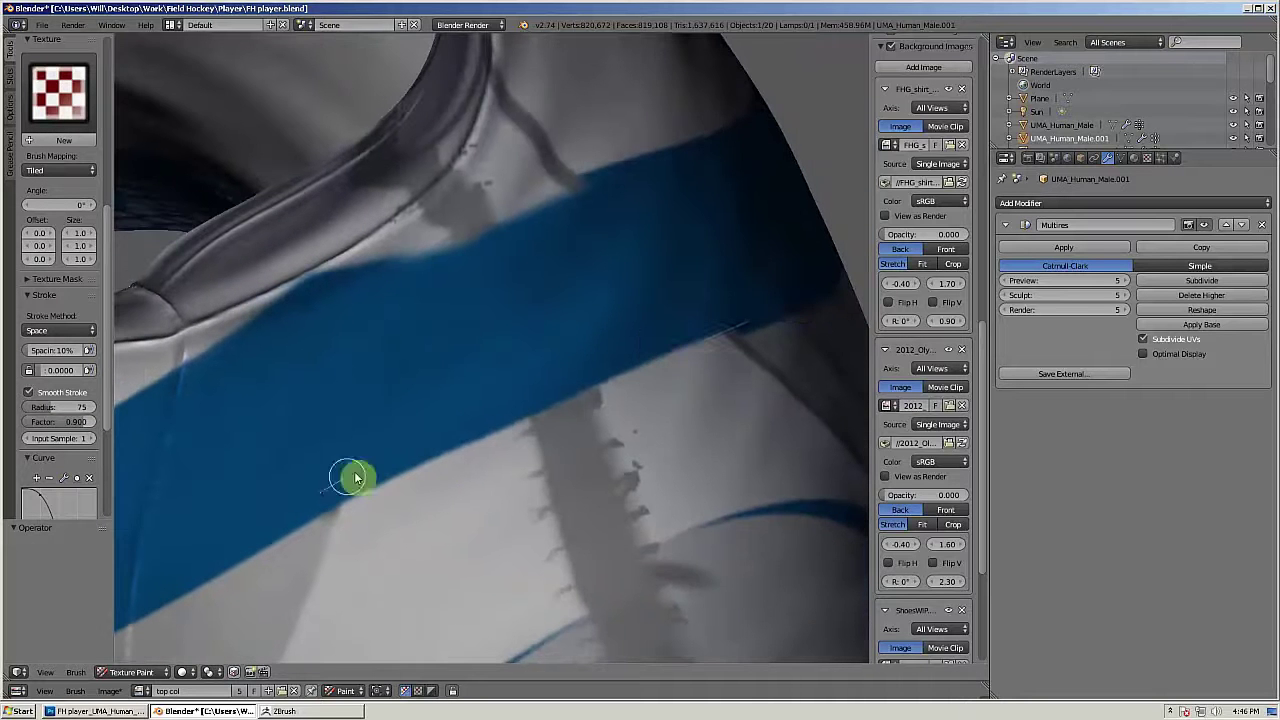
drag(753, 325, 828, 288)
drag(325, 318, 661, 209)
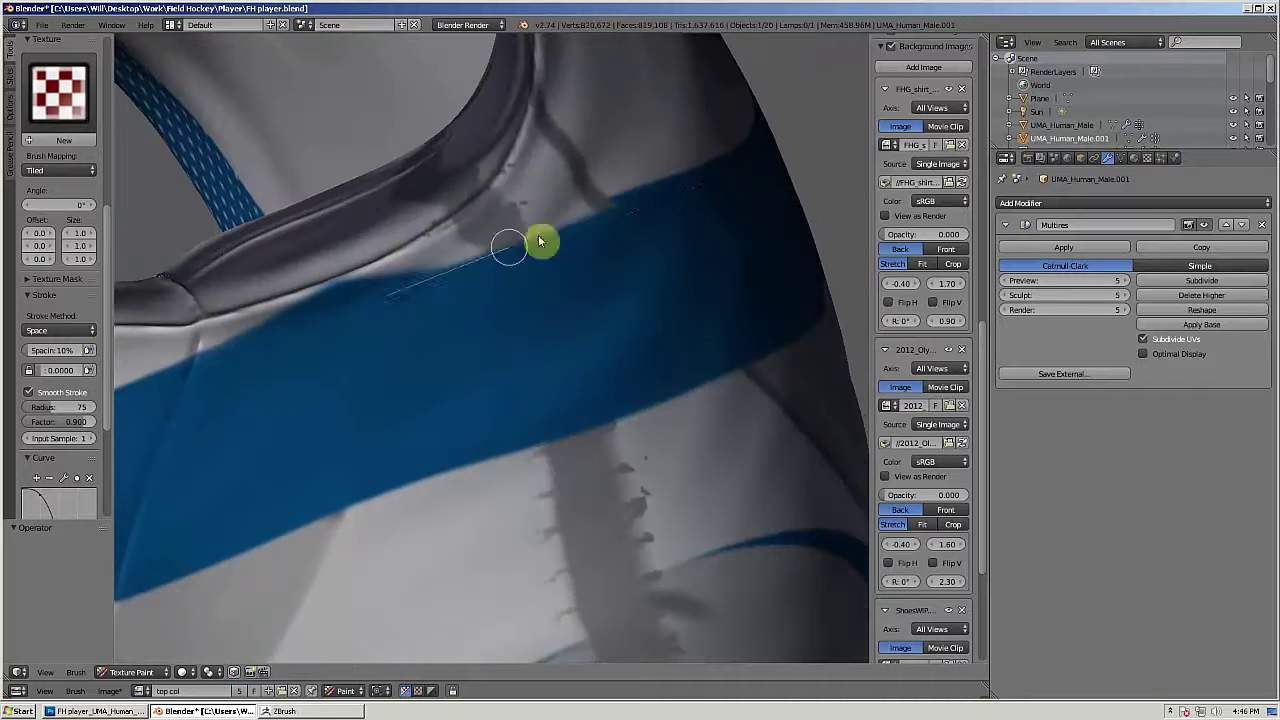
drag(787, 271, 560, 420)
key(s)
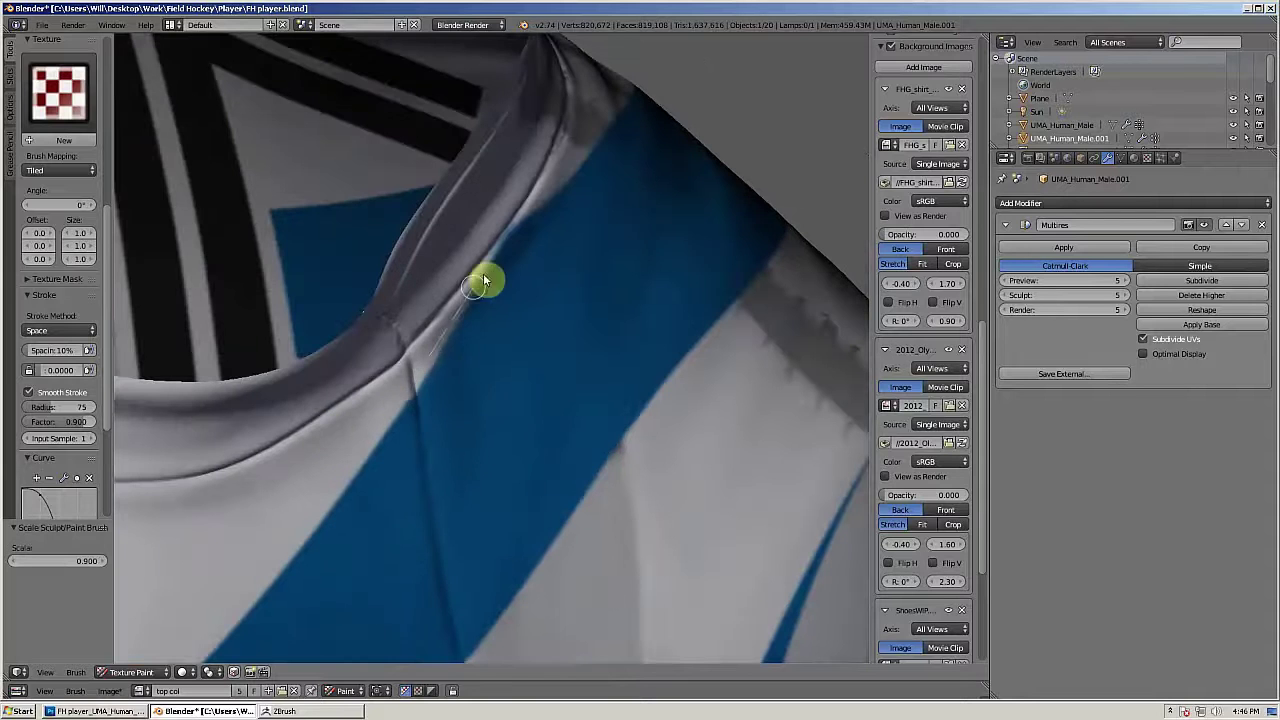
drag(611, 93, 614, 88)
mouse_move(571, 231)
mouse_down()
mouse_move(617, 231)
mouse_move(477, 331)
mouse_move(560, 337)
mouse_up()
scroll(520, 334, up, 3)
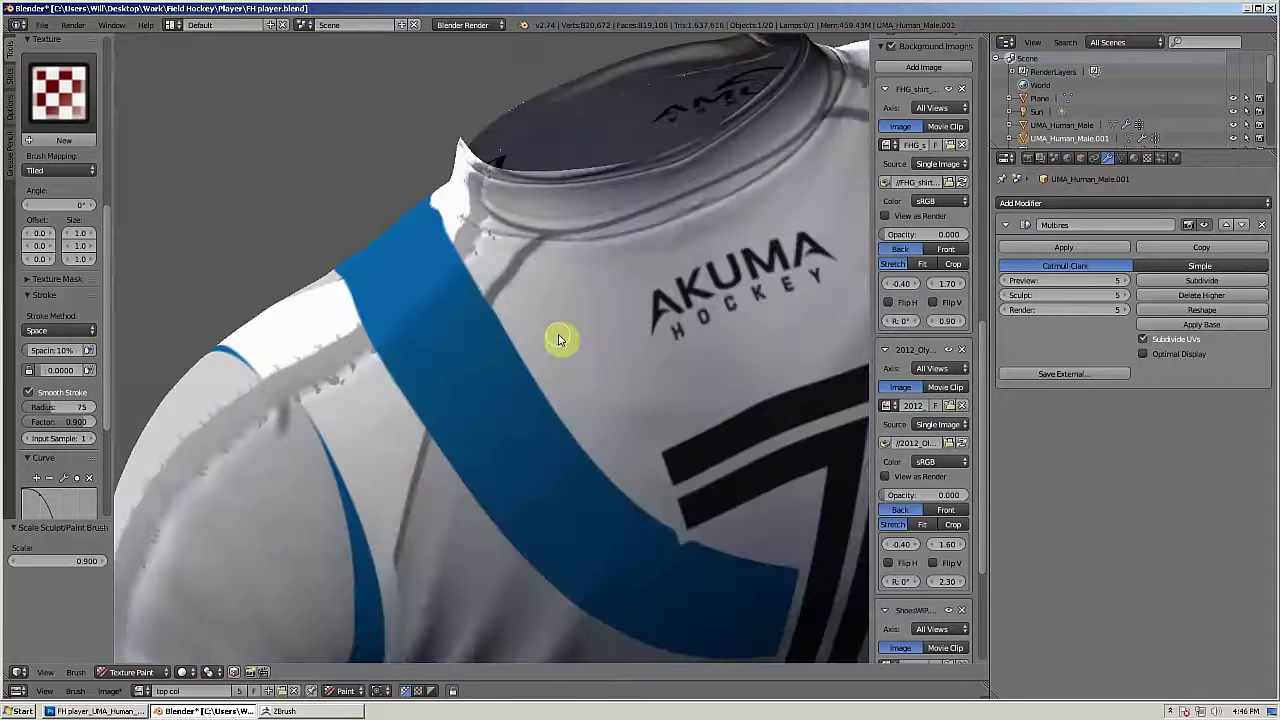
Step: Turn off Smooth Stroke and paint white over the grey seam between the back collar and the blue shoulder stripe
key(s)
drag(650, 300, 588, 320)
key(bracketright)
drag(672, 207, 530, 215)
drag(605, 271, 617, 315)
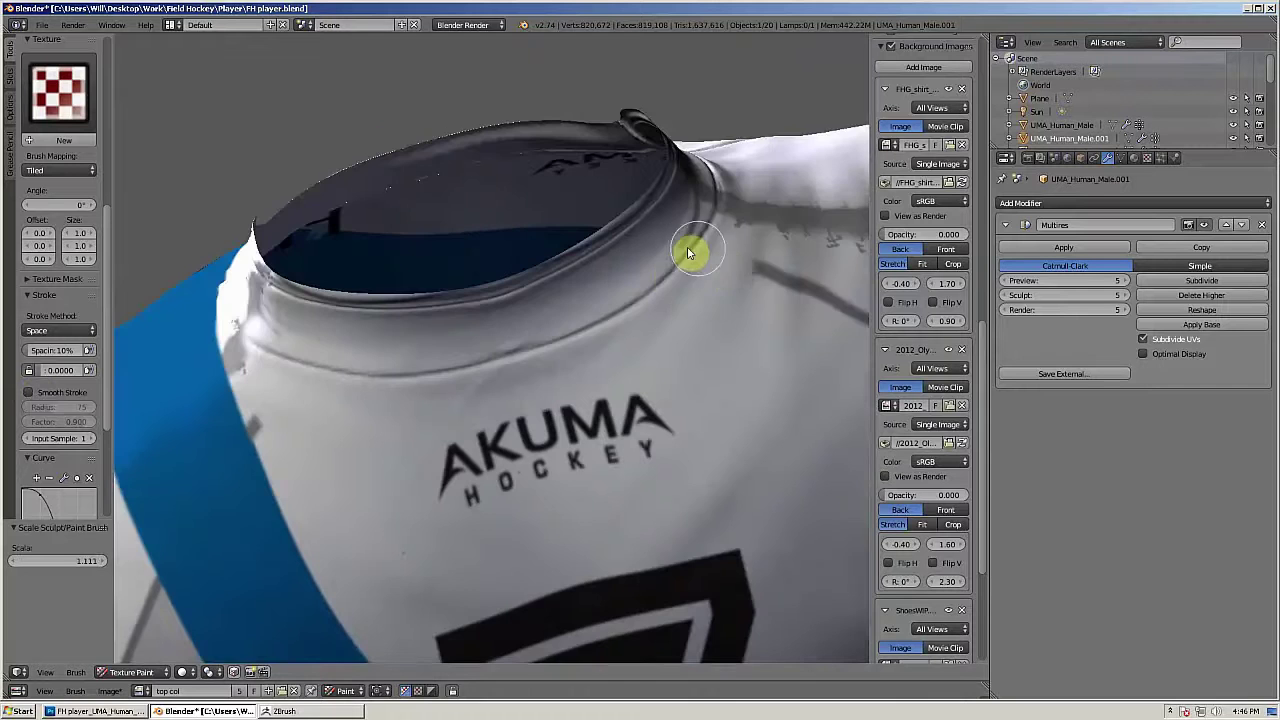
mouse_move(688, 254)
mouse_down()
mouse_move(571, 423)
mouse_move(509, 337)
mouse_move(430, 282)
mouse_move(634, 289)
mouse_move(655, 363)
mouse_move(611, 417)
mouse_move(480, 260)
mouse_up()
scroll(450, 235, up, 4)
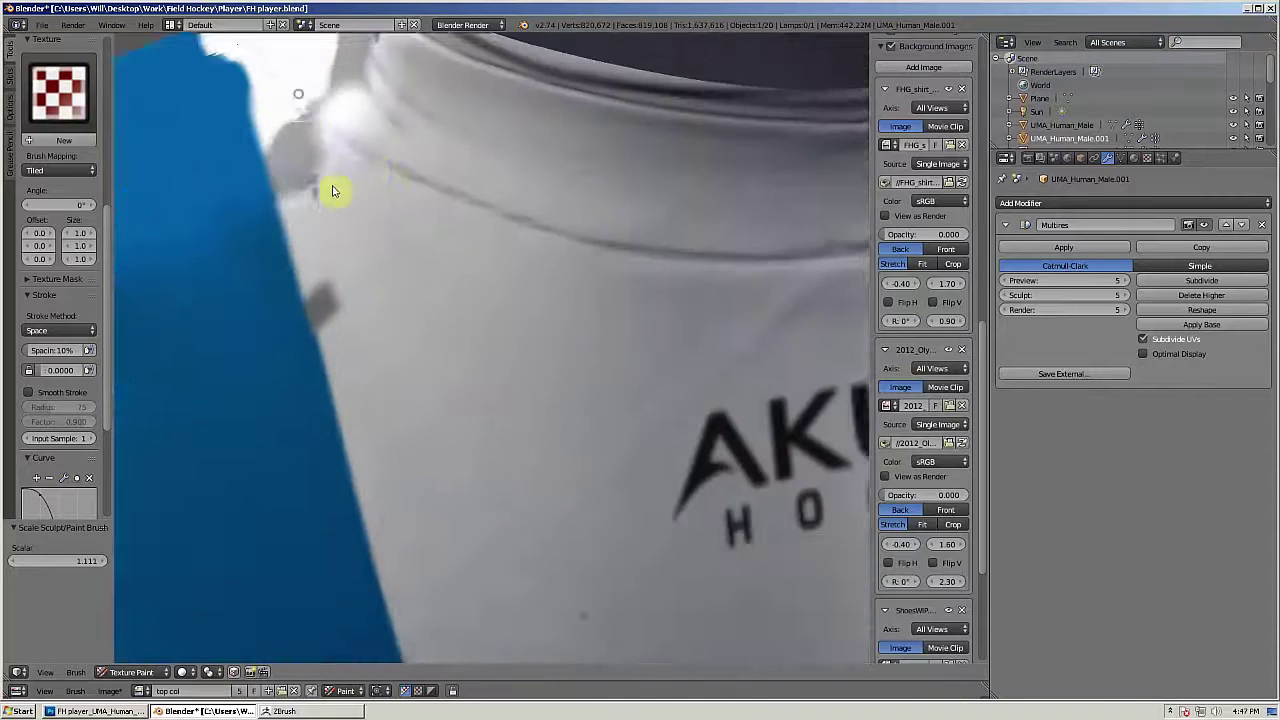
mouse_move(333, 191)
mouse_down()
mouse_move(346, 180)
mouse_move(384, 193)
mouse_up()
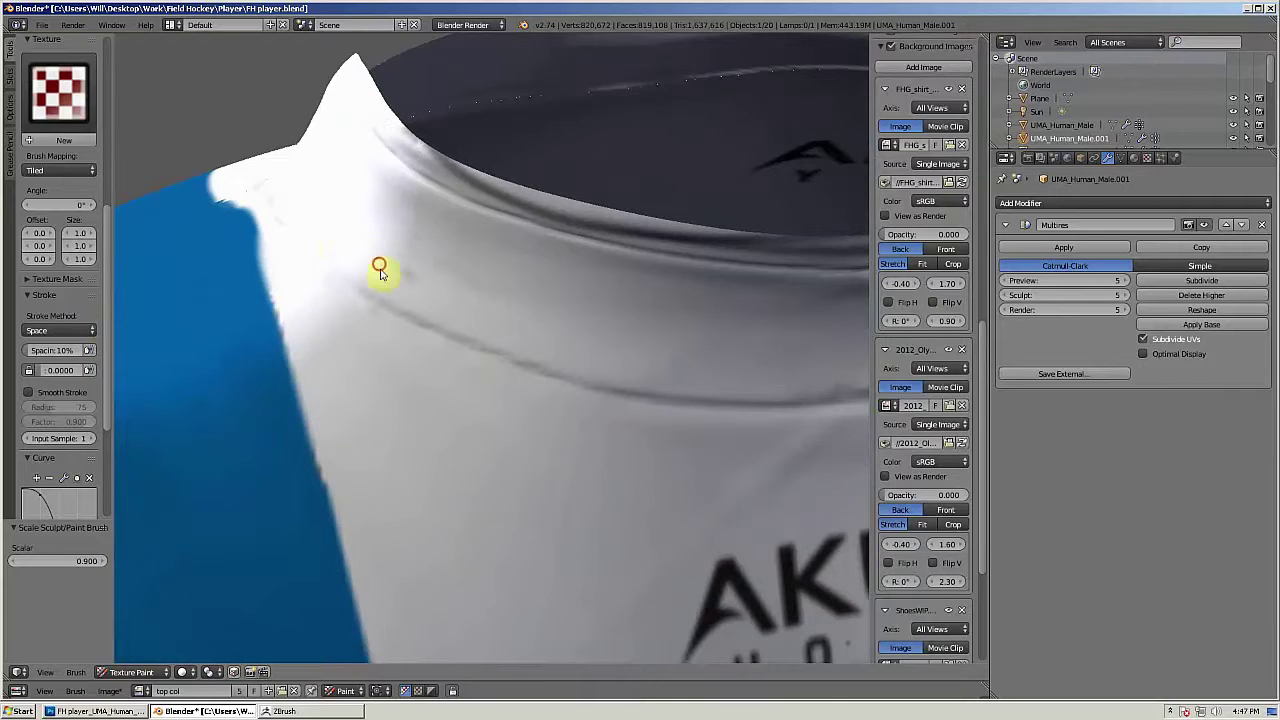
mouse_move(380, 270)
mouse_down()
mouse_move(534, 369)
mouse_move(574, 523)
mouse_move(566, 426)
mouse_move(490, 420)
mouse_up()
Step: Sample the shirt's light colour and paint over the grey seam running down the player's left sleeve with Smooth Stroke off
key(shift+s)
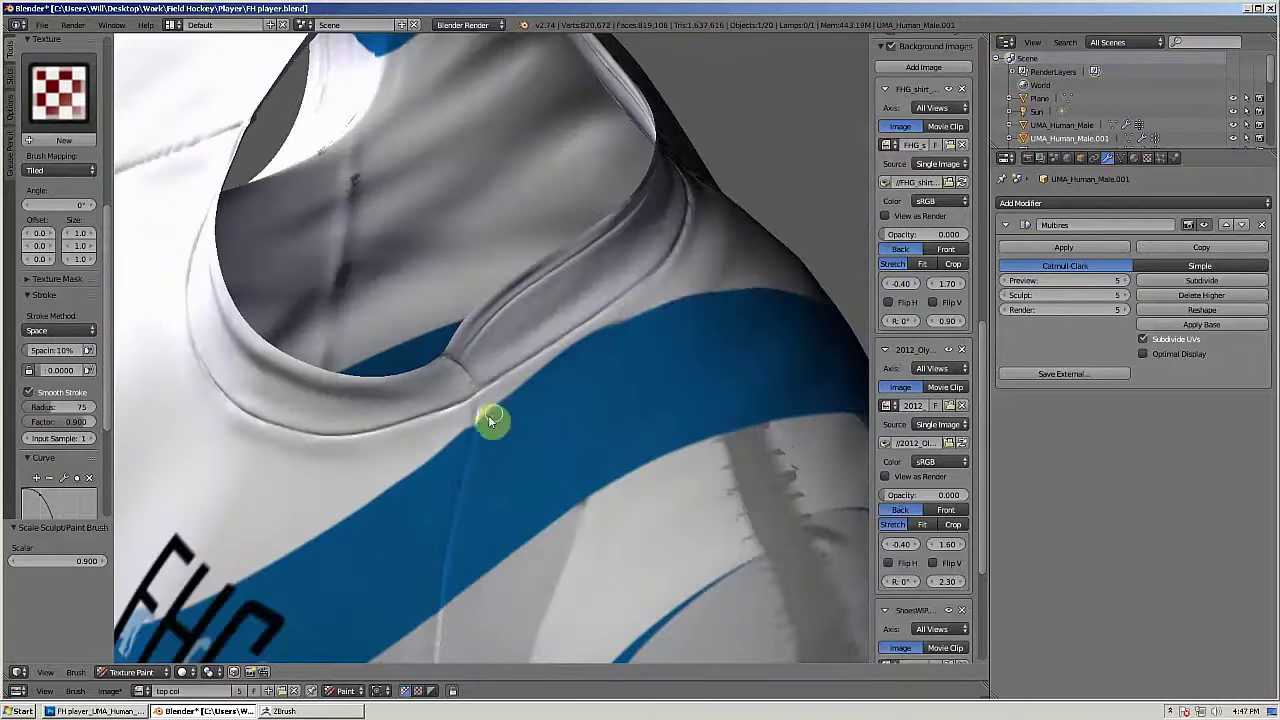
scroll(771, 243, down, 6)
drag(771, 243, 569, 321)
scroll(569, 321, down, 4)
scroll(545, 285, up, 6)
key(s)
scroll(537, 268, up, 2)
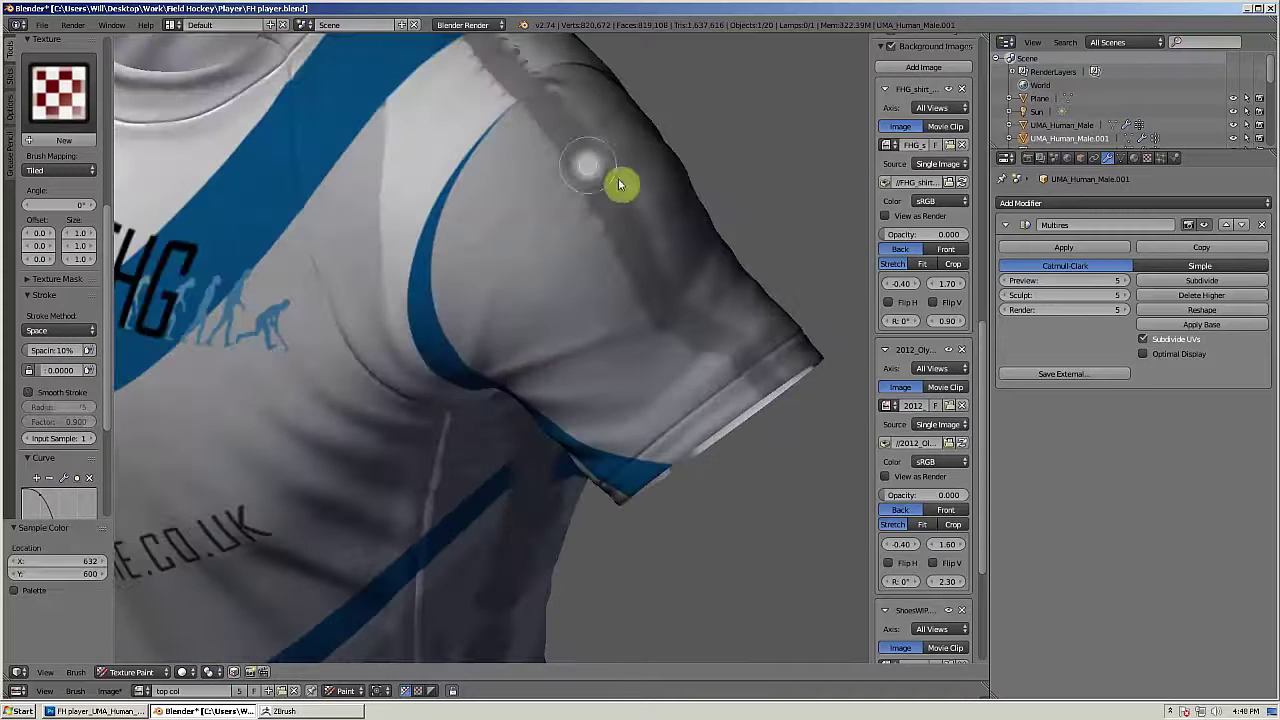
click(618, 184)
mouse_move(571, 142)
mouse_down()
mouse_move(631, 269)
mouse_move(683, 313)
mouse_up()
mouse_move(683, 313)
mouse_down()
mouse_move(677, 447)
mouse_move(613, 455)
mouse_up()
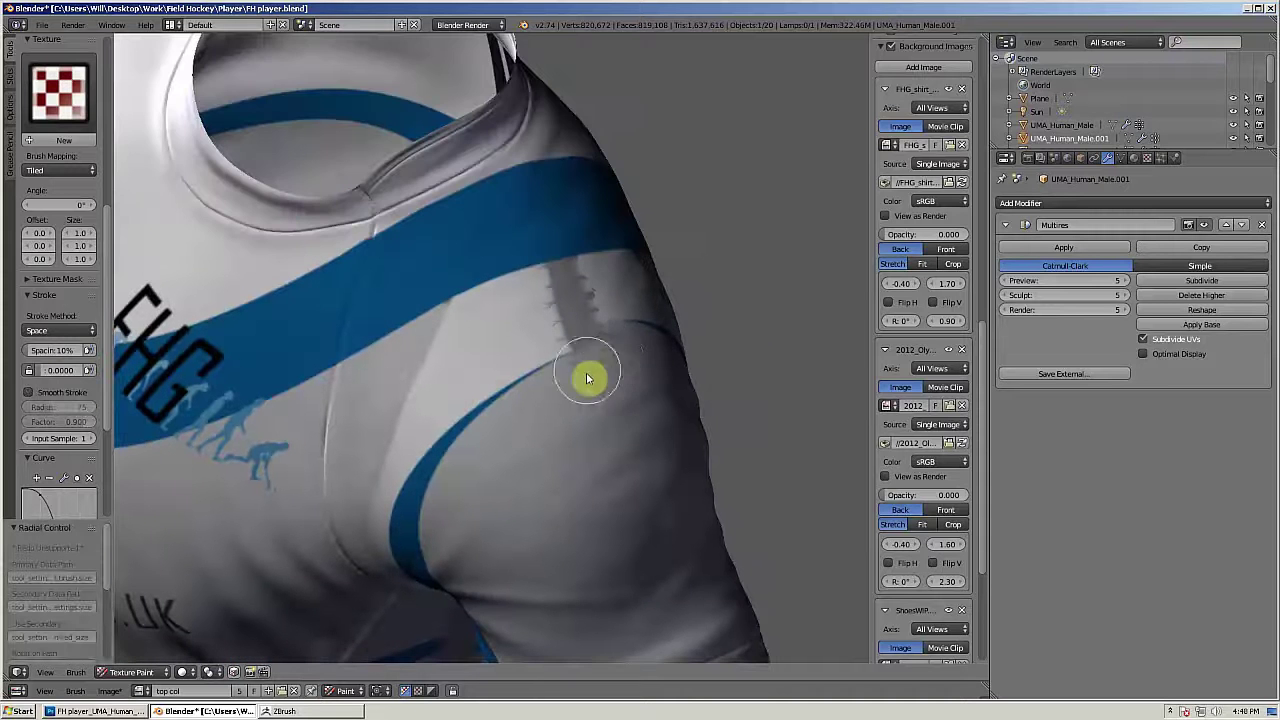
Step: Sample the light fabric colour and paint out the grey seam between the wide shoulder stripe and the thin sleeve stripe
drag(612, 355, 574, 466)
scroll(508, 355, up, 4)
key(s)
mouse_move(563, 325)
mouse_down()
mouse_move(663, 337)
mouse_move(553, 302)
mouse_up()
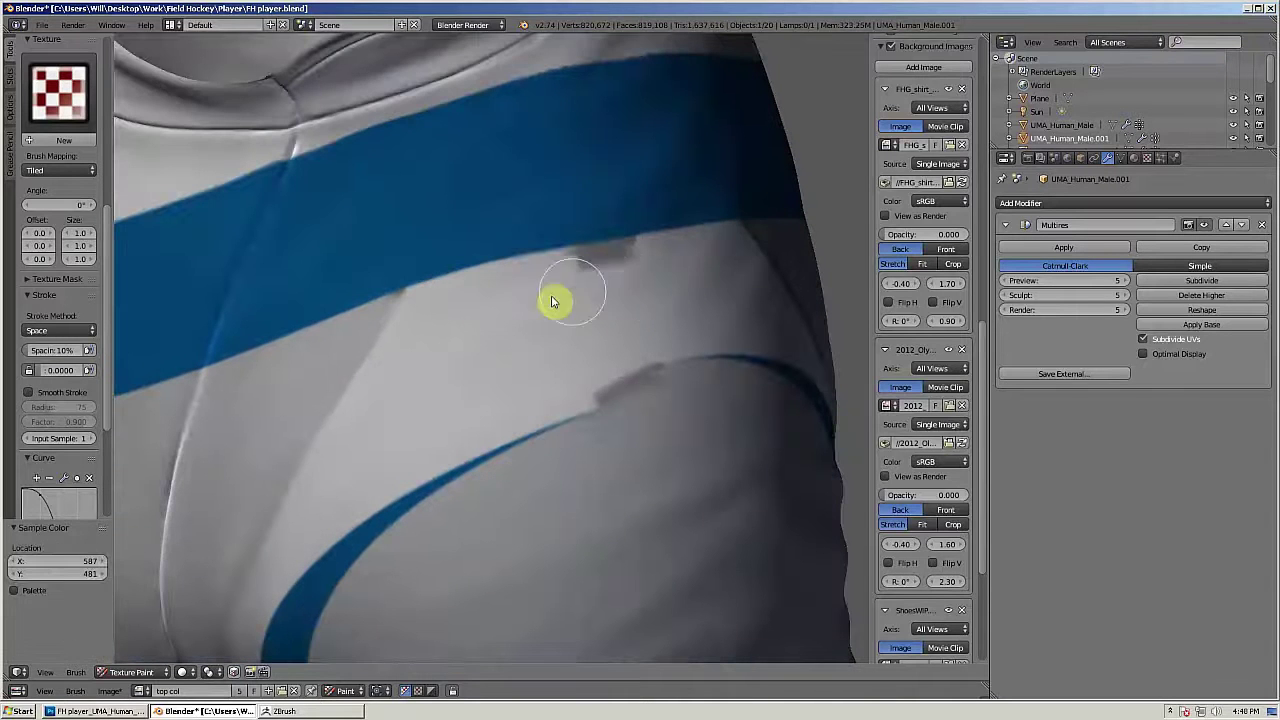
scroll(687, 262, down, 4)
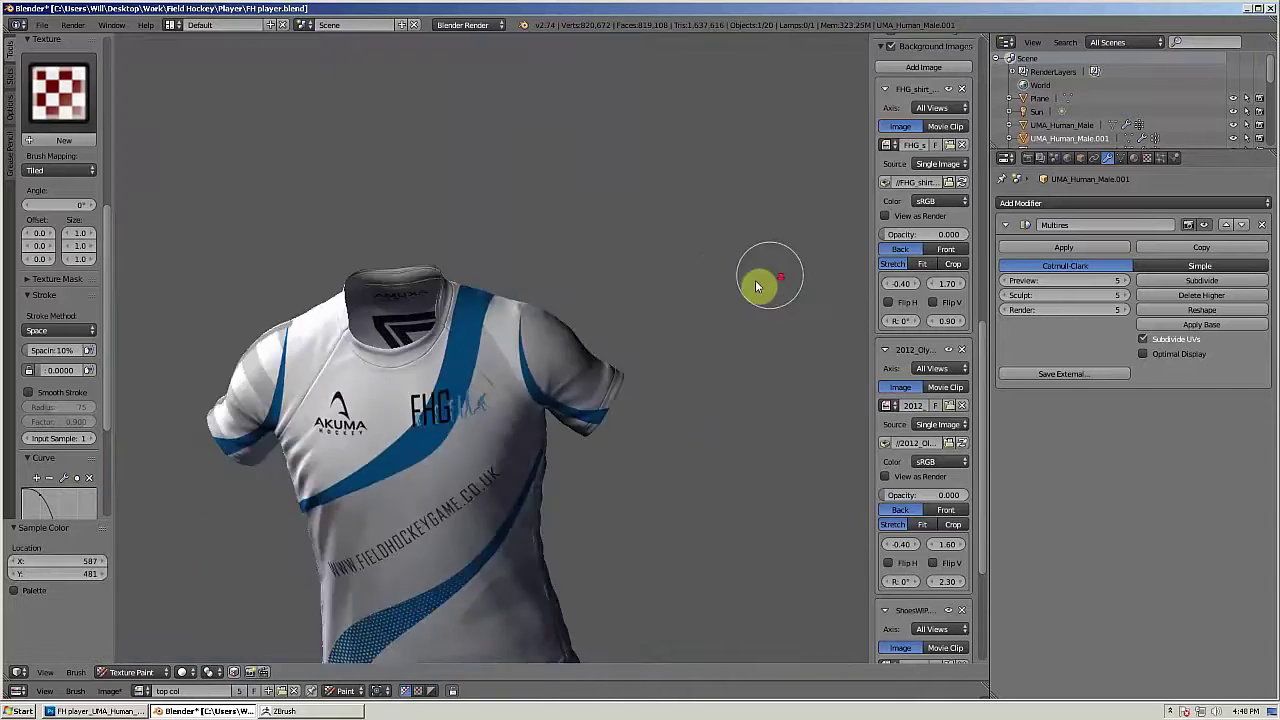
Step: Shrink the brush and touch up the remaining grey marks along the thin blue sleeve stripe
scroll(757, 283, up, 5)
key([)
key([)
key([)
key([)
key([)
drag(640, 232, 611, 310)
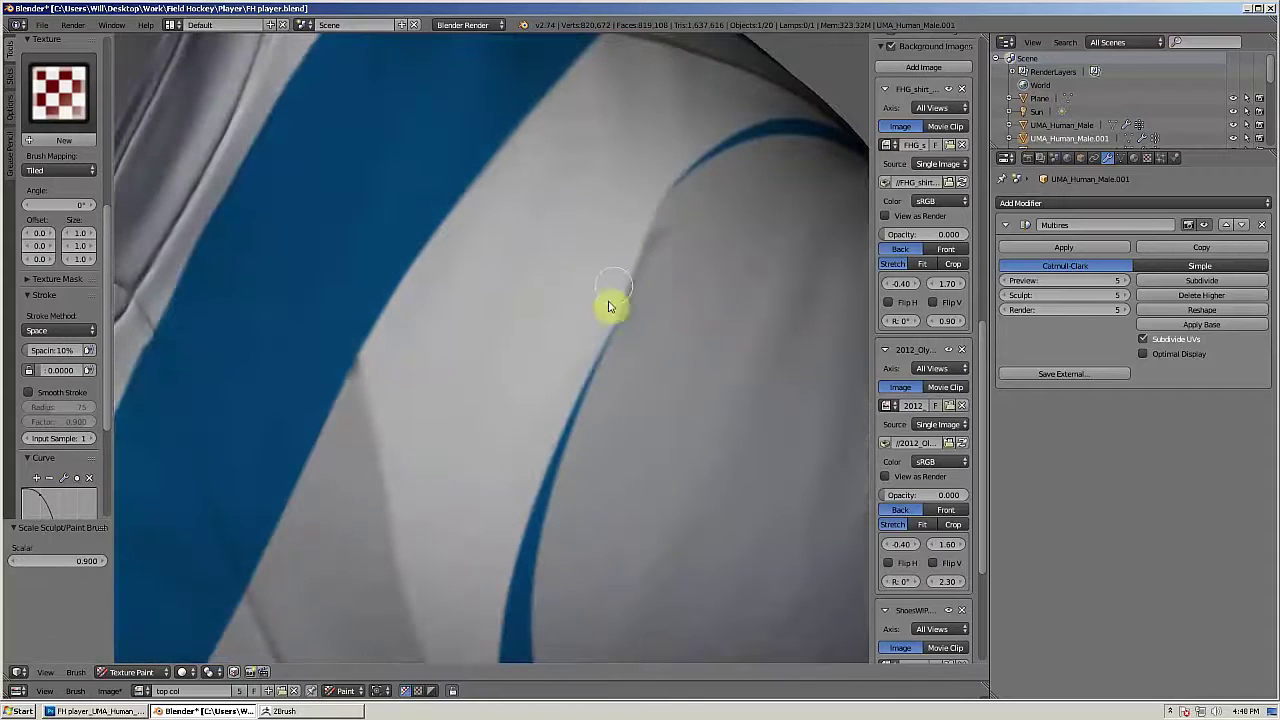
scroll(676, 119, down, 4)
scroll(691, 343, up, 5)
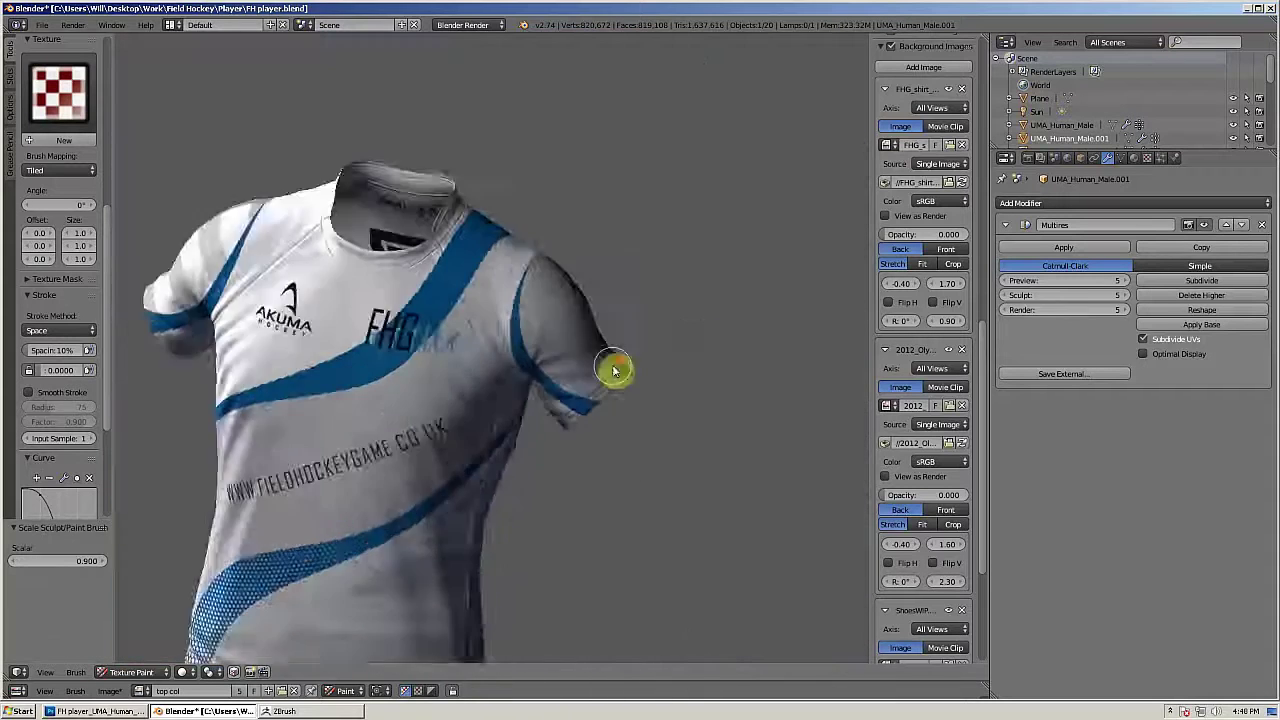
drag(520, 272, 534, 375)
drag(678, 347, 649, 368)
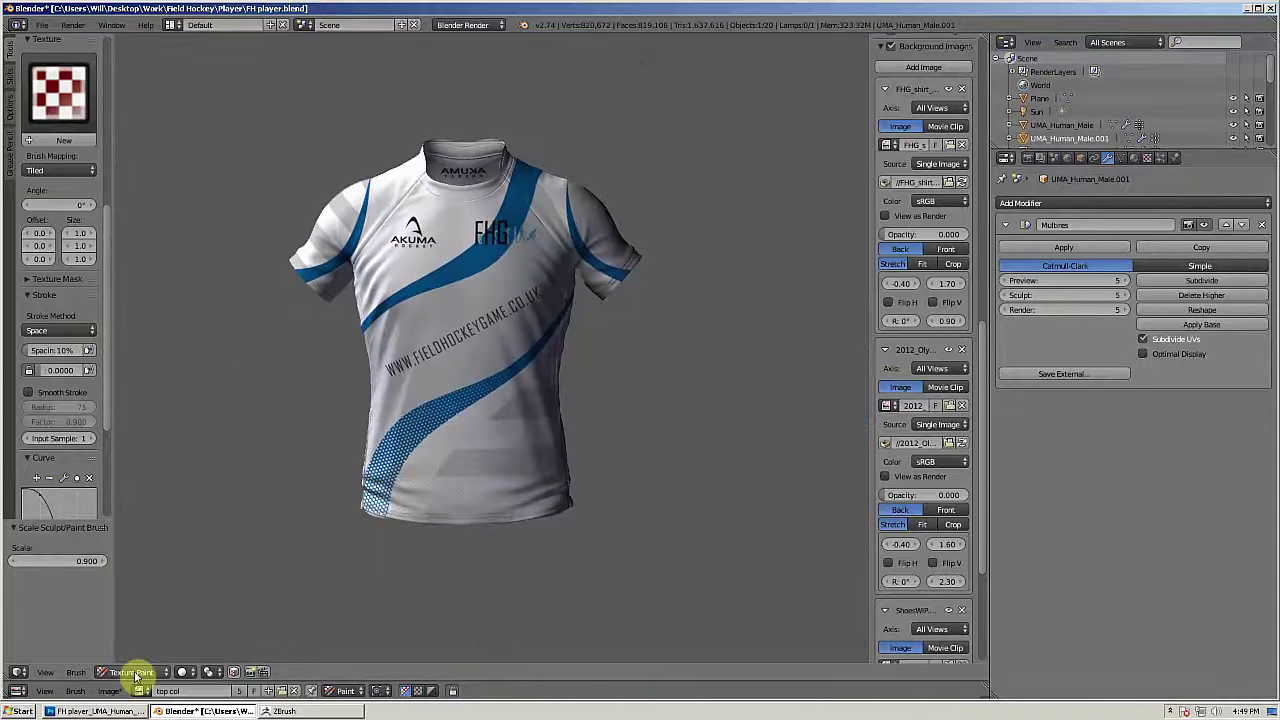
Step: Save the top col texture image
drag(134, 681, 130, 536)
click(108, 691)
click(149, 597)
drag(693, 536, 693, 685)
Step: Enable viewport Ambient Occlusion, switch the shirt to Object Mode and inspect it with textured shading
scroll(886, 290, up, 10)
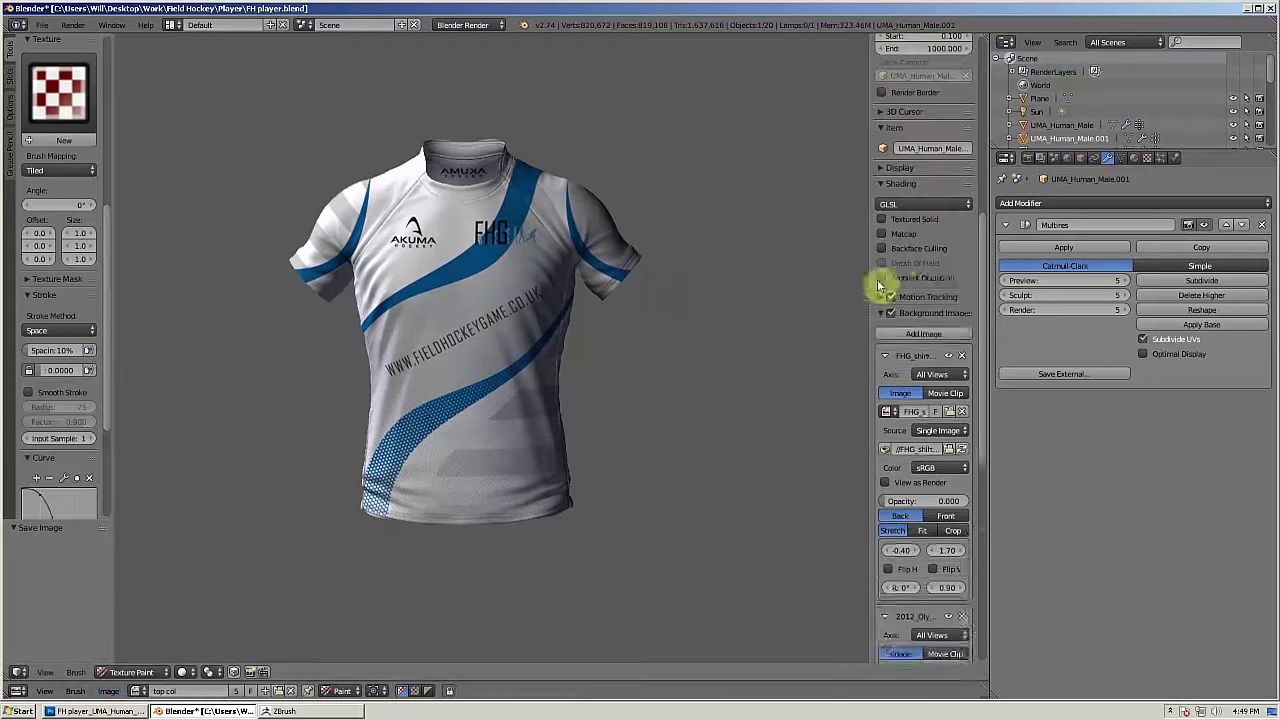
click(882, 280)
scroll(623, 328, up, 2)
click(143, 674)
click(143, 643)
key(alt+z)
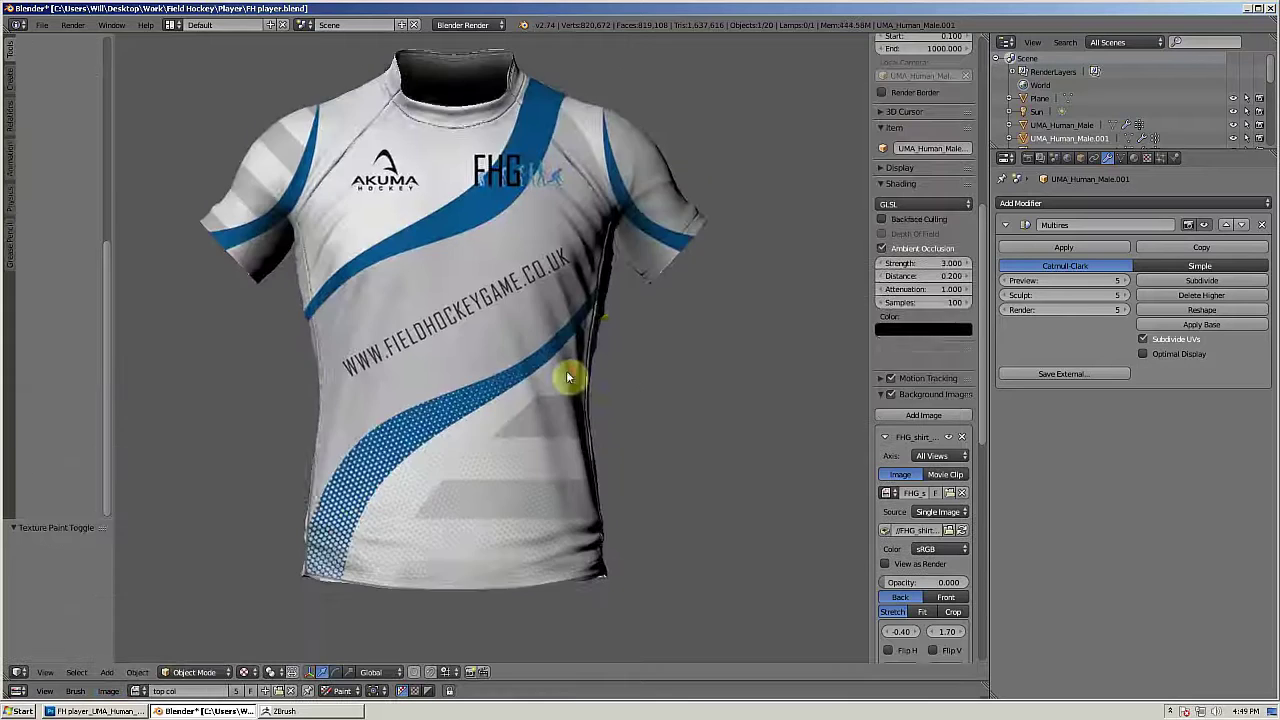
drag(608, 331, 628, 380)
scroll(626, 355, down, 4)
scroll(625, 350, up, 2)
scroll(901, 226, up, 3)
Step: Turn off Only Render and leave local view to bring back the whole scene
click(891, 248)
click(890, 270)
scroll(470, 420, down, 8)
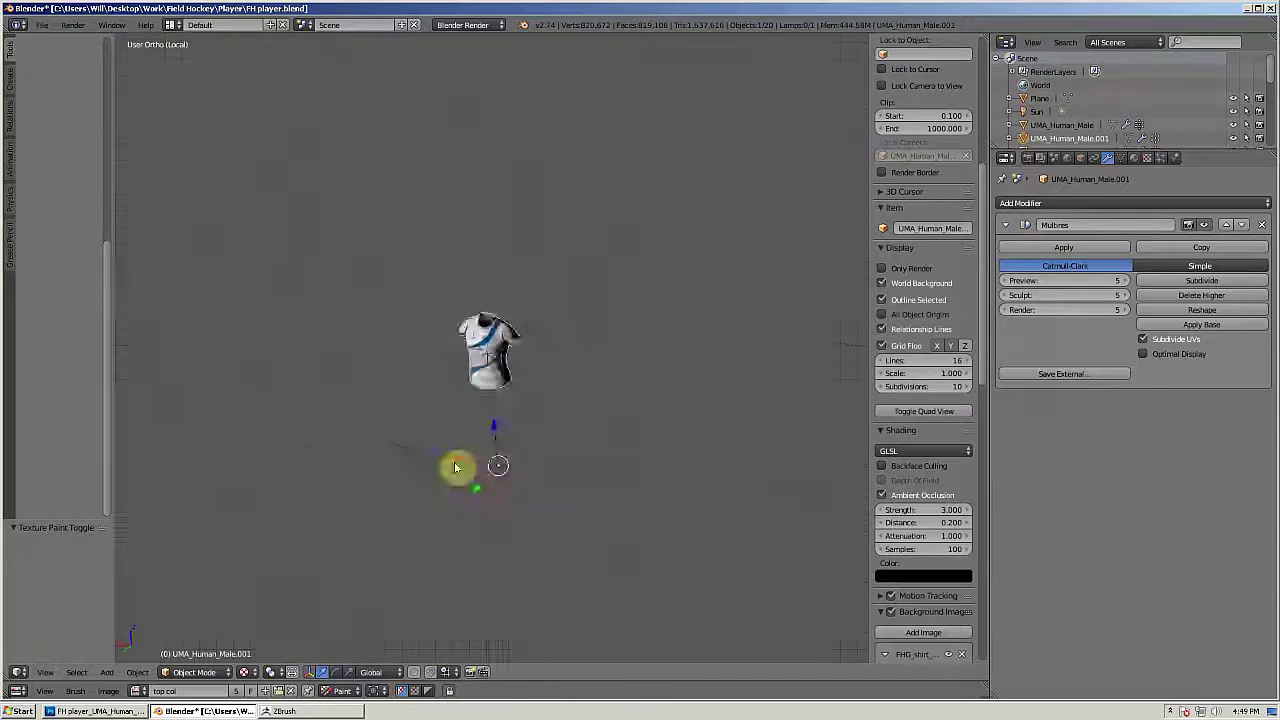
key(a)
key(a)
key(KP_Divide)
scroll(517, 383, down, 6)
drag(517, 383, 583, 434)
Step: Add a point lamp and move it in front of the player at about mid-body height
key(shift+a)
mouse_move(572, 463)
click(615, 464)
drag(543, 476, 460, 531)
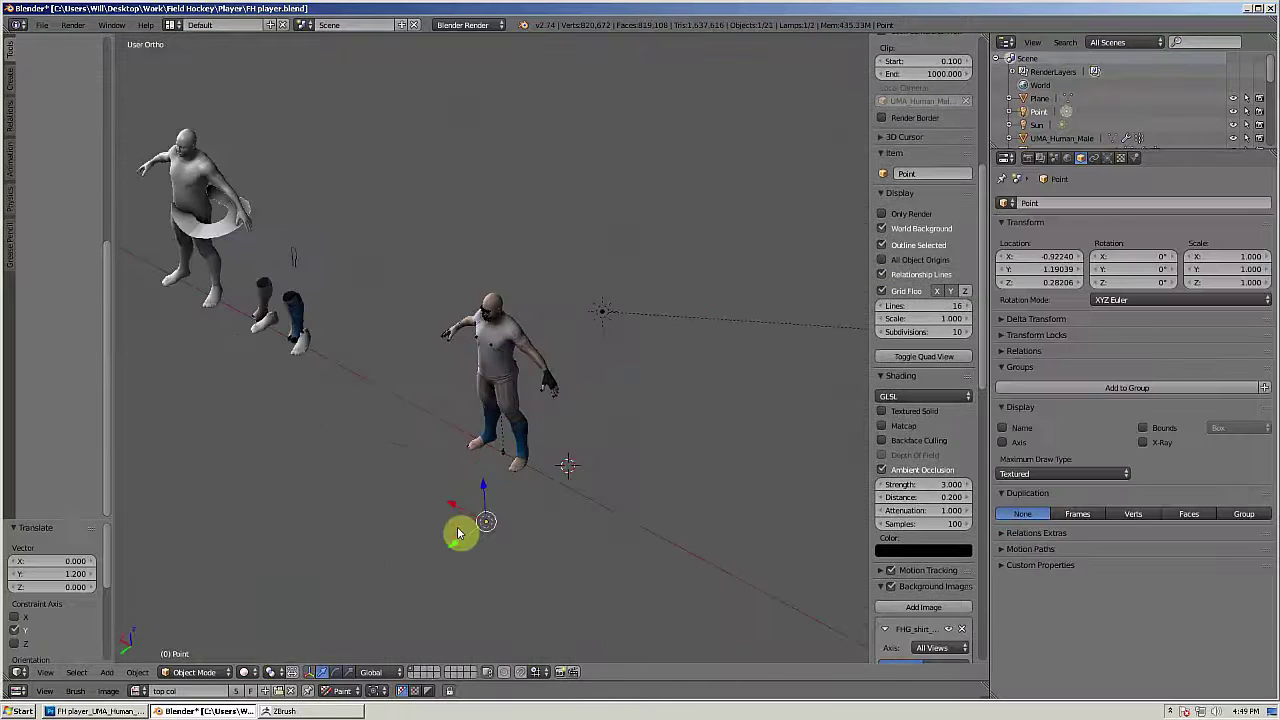
drag(483, 487, 483, 395)
mouse_move(478, 415)
mouse_down()
mouse_move(494, 447)
mouse_move(482, 490)
mouse_up()
drag(510, 425, 563, 372)
drag(555, 441, 447, 434)
Step: Switch to textured shading and set the point lamp's energy to 0.2
key(alt+z)
scroll(533, 450, up, 7)
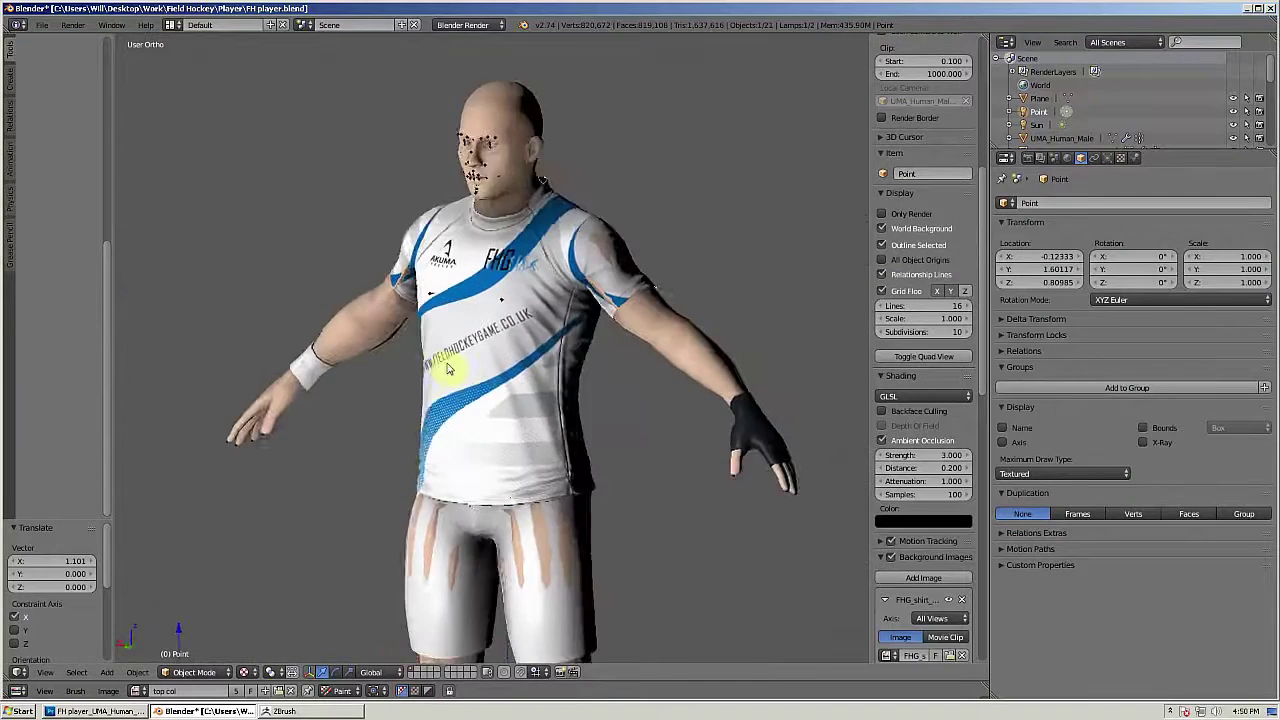
click(1107, 157)
drag(515, 320, 470, 300)
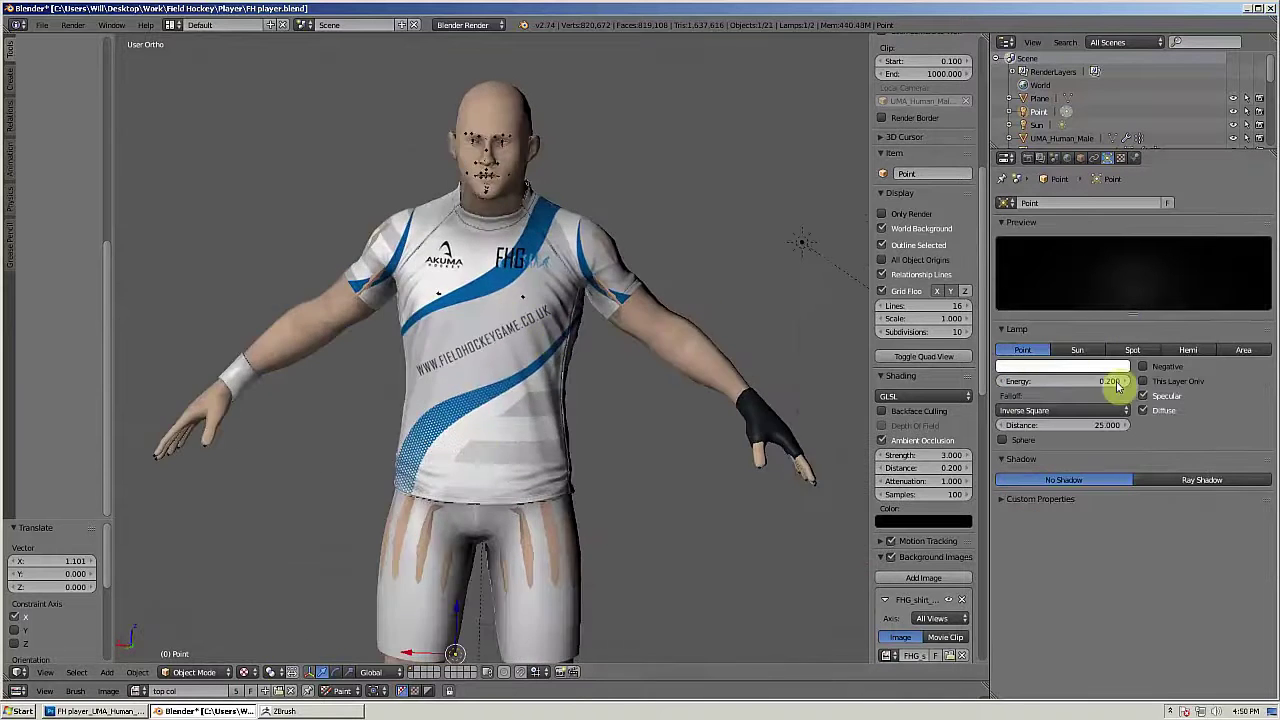
Step: Reposition the point lamp around the player and turn Only Render back on
scroll(500, 450, down, 5)
drag(414, 527, 553, 560)
drag(553, 515, 826, 422)
click(882, 214)
scroll(540, 400, up, 6)
drag(490, 415, 506, 443)
Step: Open the UMA_Human_Male body mesh in Edit Mode and disable proportional editing
right_click(609, 412)
key(Tab)
scroll(611, 414, up, 3)
drag(620, 430, 455, 445)
scroll(455, 445, up, 2)
key(a)
key(a)
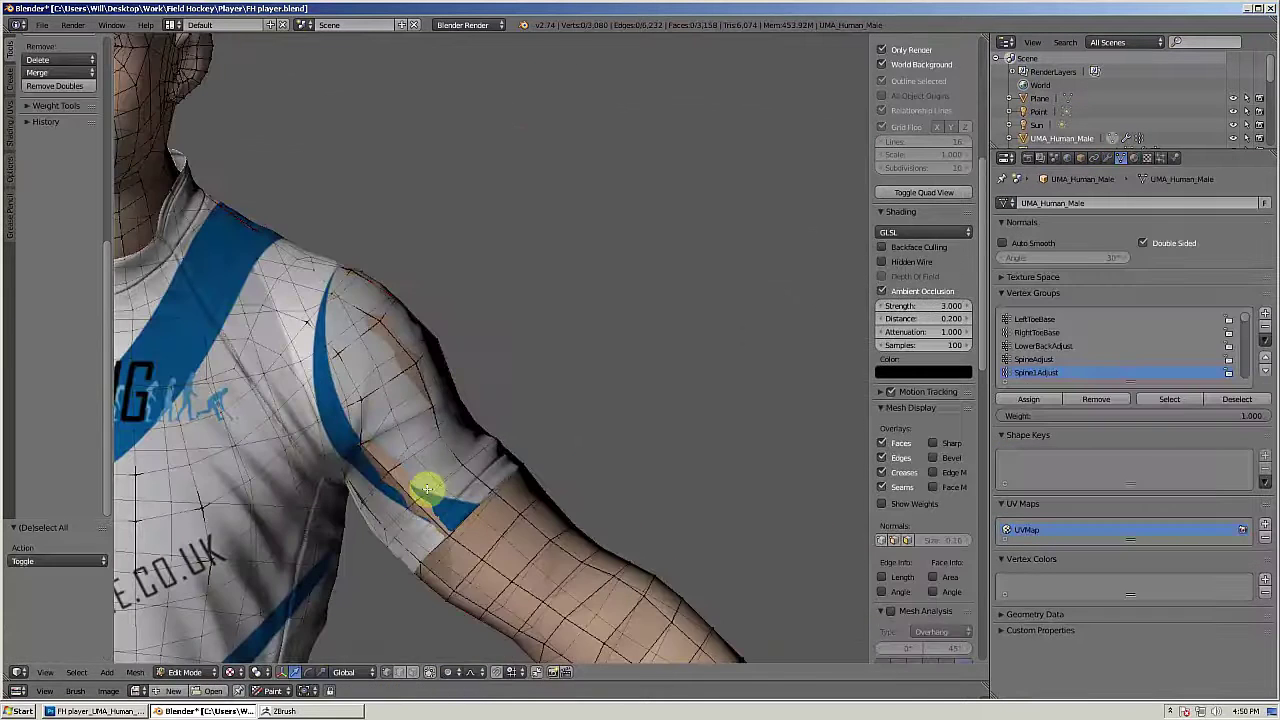
right_click(430, 491)
click(449, 673)
click(470, 657)
Step: Select the arm's edge loop at the player's left sleeve hem and split the mesh along it with Edge Split
key(a)
alt+right_click(515, 506)
key(ctrl+e)
click(464, 597)
key(z)
scroll(540, 463, down, 2)
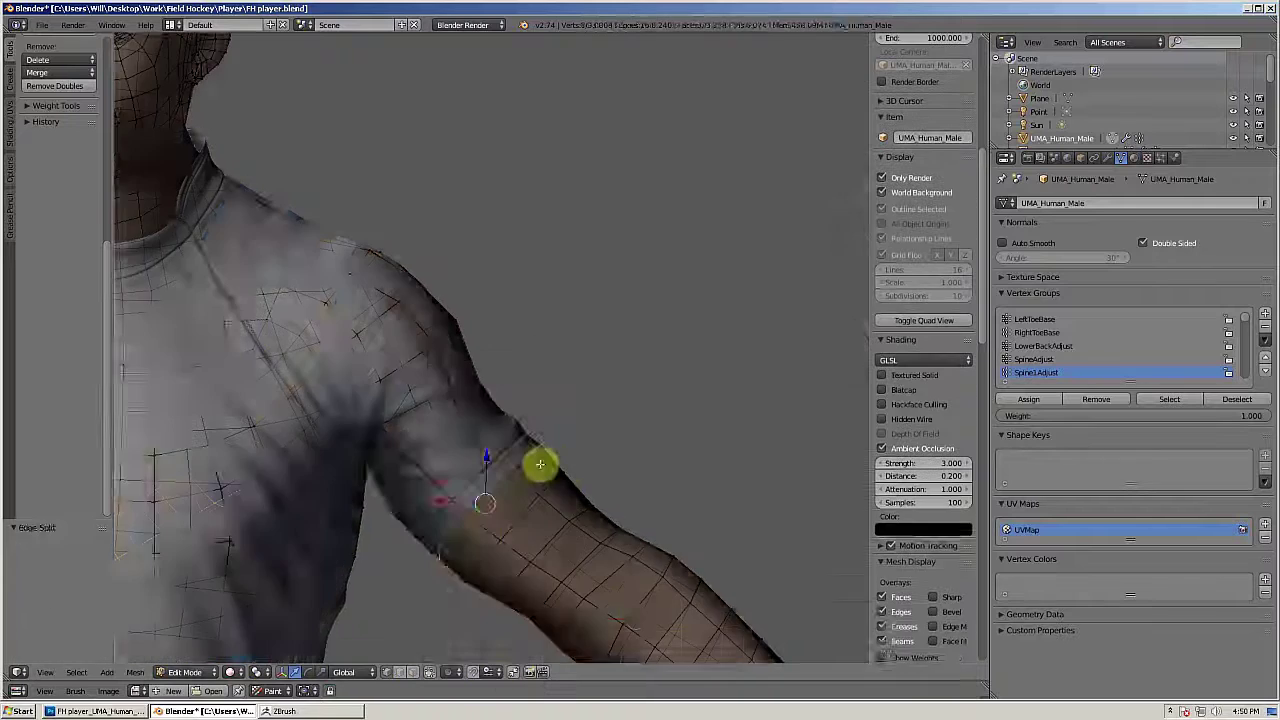
drag(540, 463, 329, 400)
Step: Split the body mesh along the arm's edge loop at the player's right sleeve hem
key(a)
drag(226, 400, 590, 418)
scroll(590, 418, down, 3)
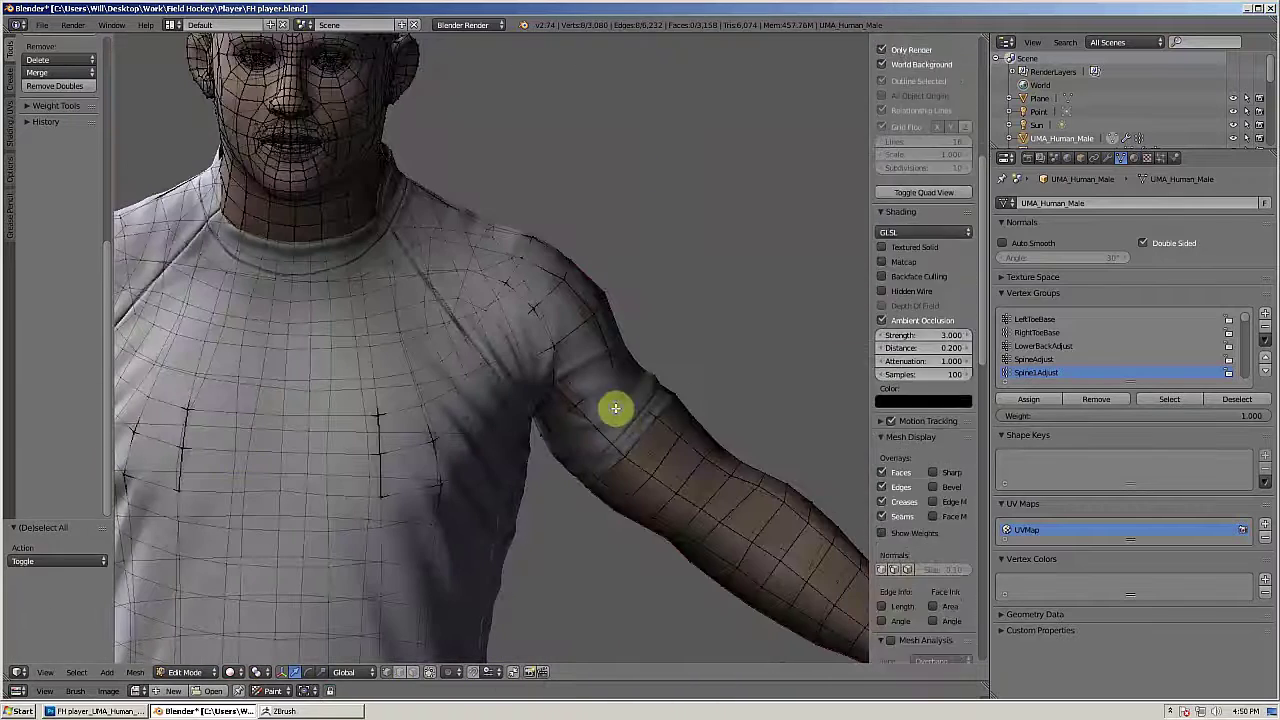
drag(411, 391, 366, 394)
key(ctrl+e)
click(351, 432)
scroll(351, 432, down, 4)
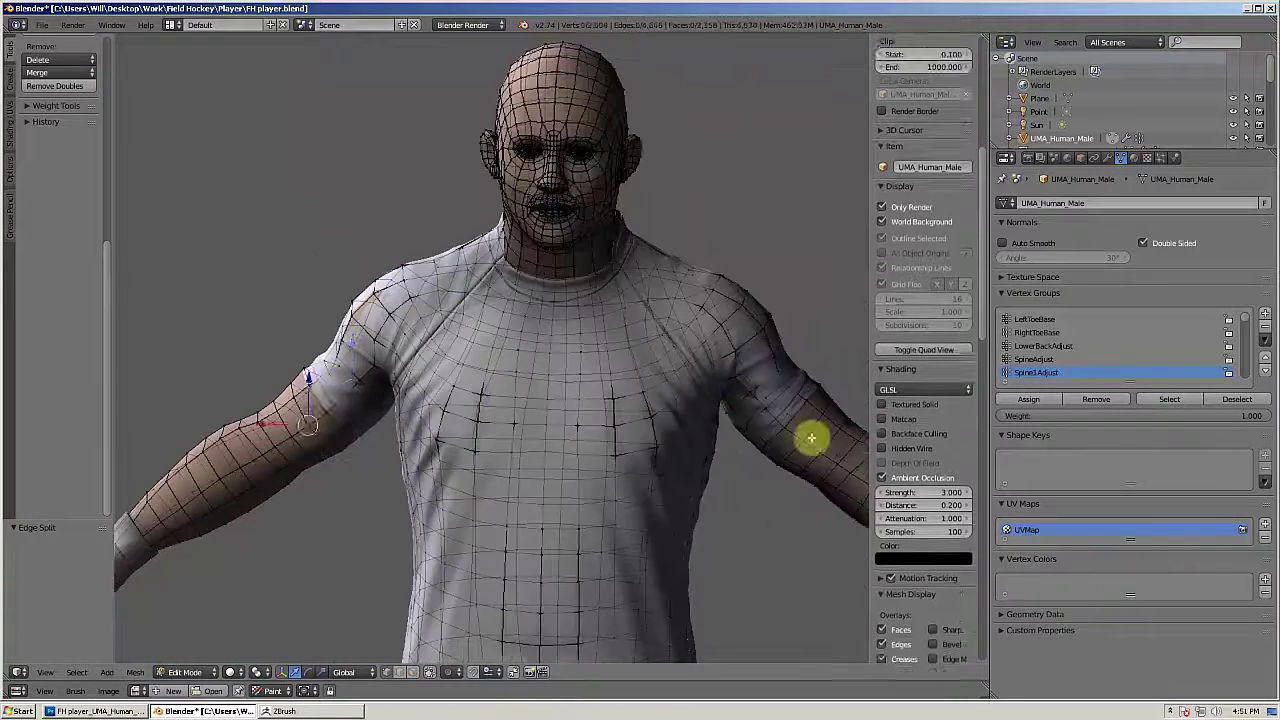
Step: Select both linked forearm sections below the sleeves and separate them into their own object
shift+right_click(811, 438)
key(ctrl+l)
key(p)
click(813, 446)
Step: Select the linked head and neck section and separate it from the body mesh
drag(597, 306, 577, 457)
right_click(557, 406)
key(ctrl+l)
key(p)
scroll(587, 412, down, 3)
right_click(540, 366)
mouse_move(562, 520)
mouse_down()
mouse_move(545, 366)
mouse_move(351, 420)
mouse_up()
key(ctrl+l)
Step: Select the body's edge loop at the shirt's bottom hem in wireframe and split the mesh along it
scroll(540, 366, up, 1)
scroll(554, 371, up, 4)
key(z)
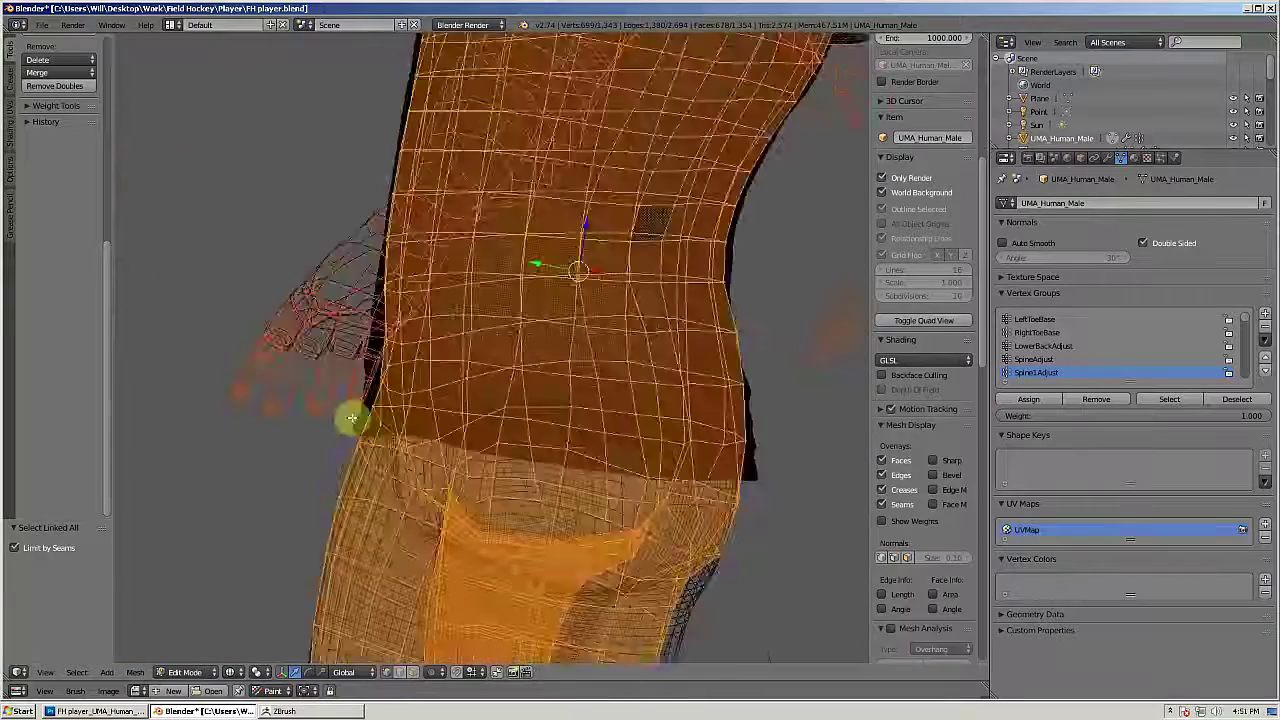
key(a)
alt+right_click(351, 420)
scroll(594, 340, down, 4)
drag(594, 340, 571, 374)
key(ctrl+e)
click(571, 374)
Step: Separate the linked torso section hidden under the shirt into its own object and return to Object Mode
key(z)
key(ctrl+l)
key(p)
click(531, 309)
key(Tab)
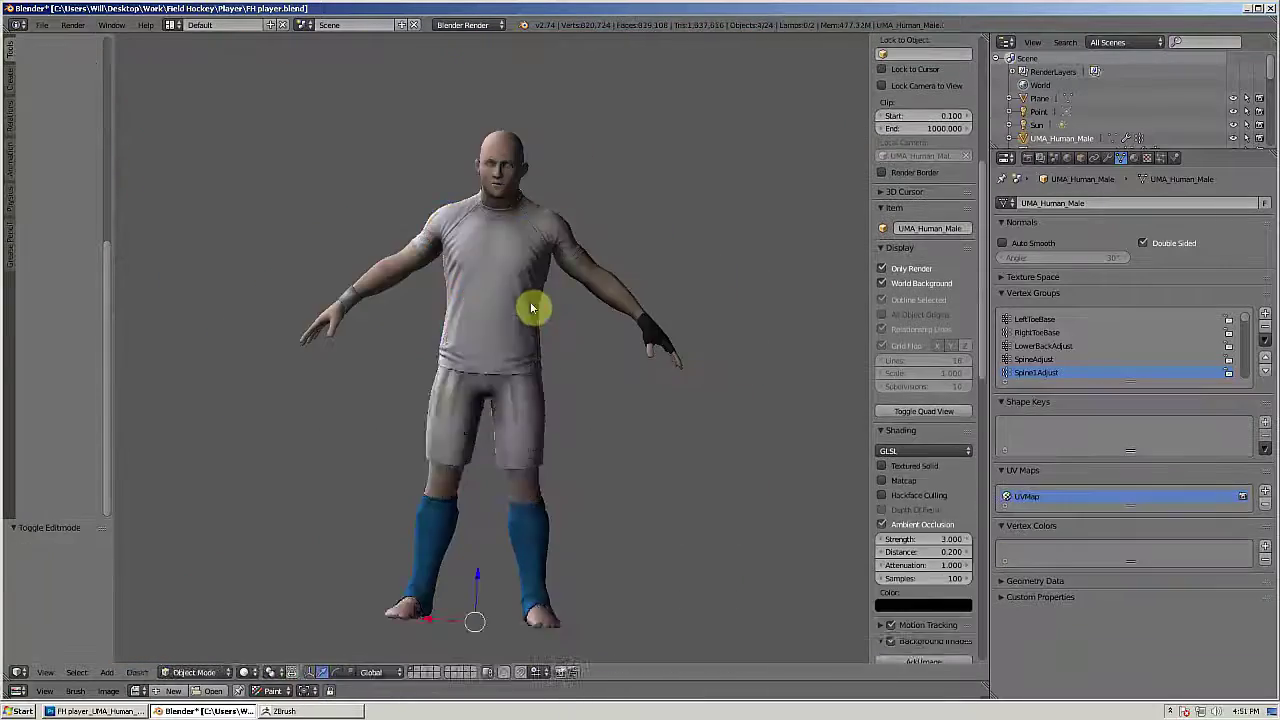
Step: Move the separated torso section about 2.08 units along X, away from the player
right_click(531, 309)
key(z)
scroll(500, 370, down, 4)
drag(451, 434, 151, 434)
key(z)
scroll(482, 420, up, 2)
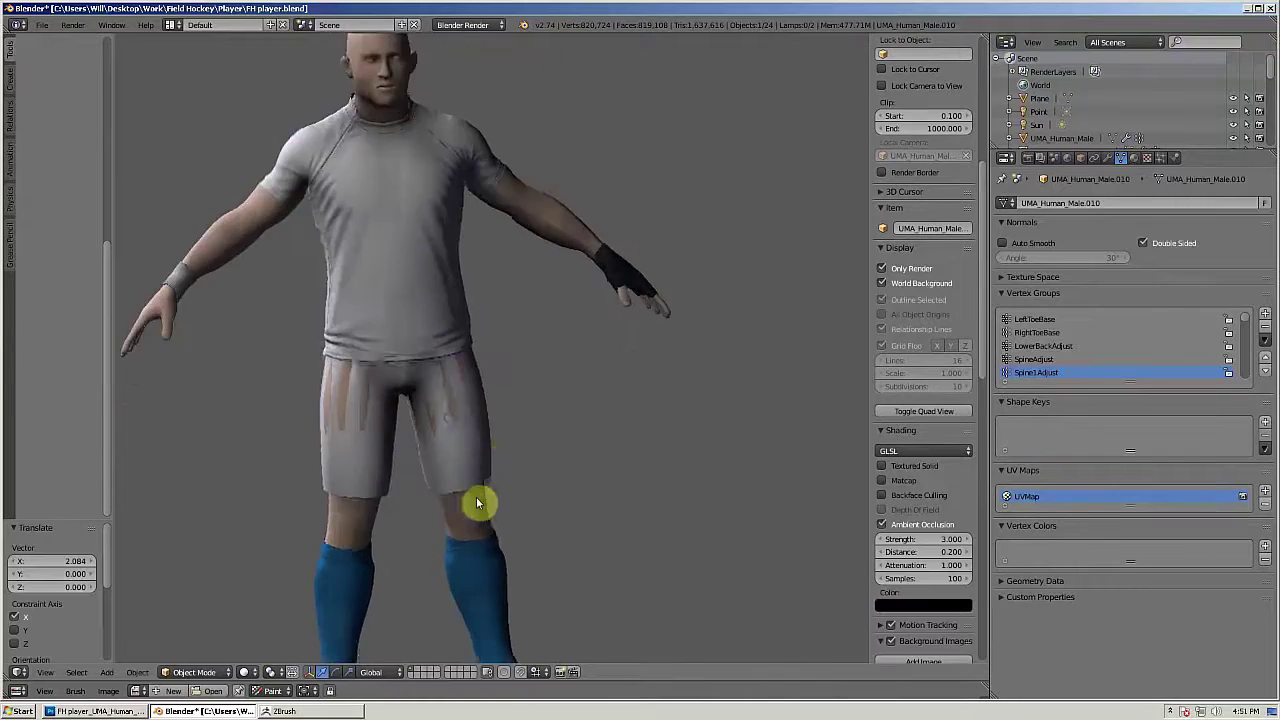
Step: Split the legs along the edge loops near the shorts' hems and separate the hip and thigh section into its own object
key(Tab)
scroll(471, 449, up, 3)
alt+click(434, 508)
key(ctrl+e)
click(391, 500)
key(a)
key(l)
key(p)
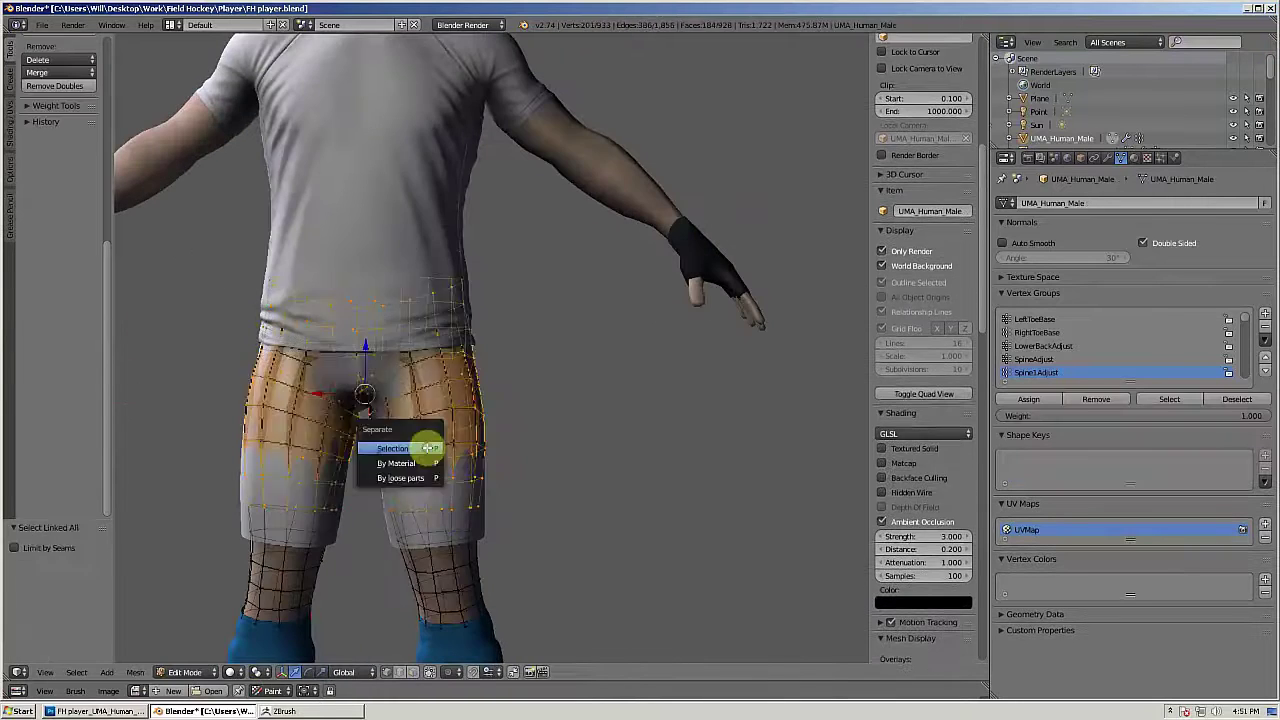
click(426, 449)
key(Tab)
Step: Move the separated hip and thigh section along X, clear of the player, and deselect everything
key(z)
right_click(451, 411)
key(g)
key(x)
click(174, 415)
key(a)
key(z)
scroll(423, 443, up, 3)
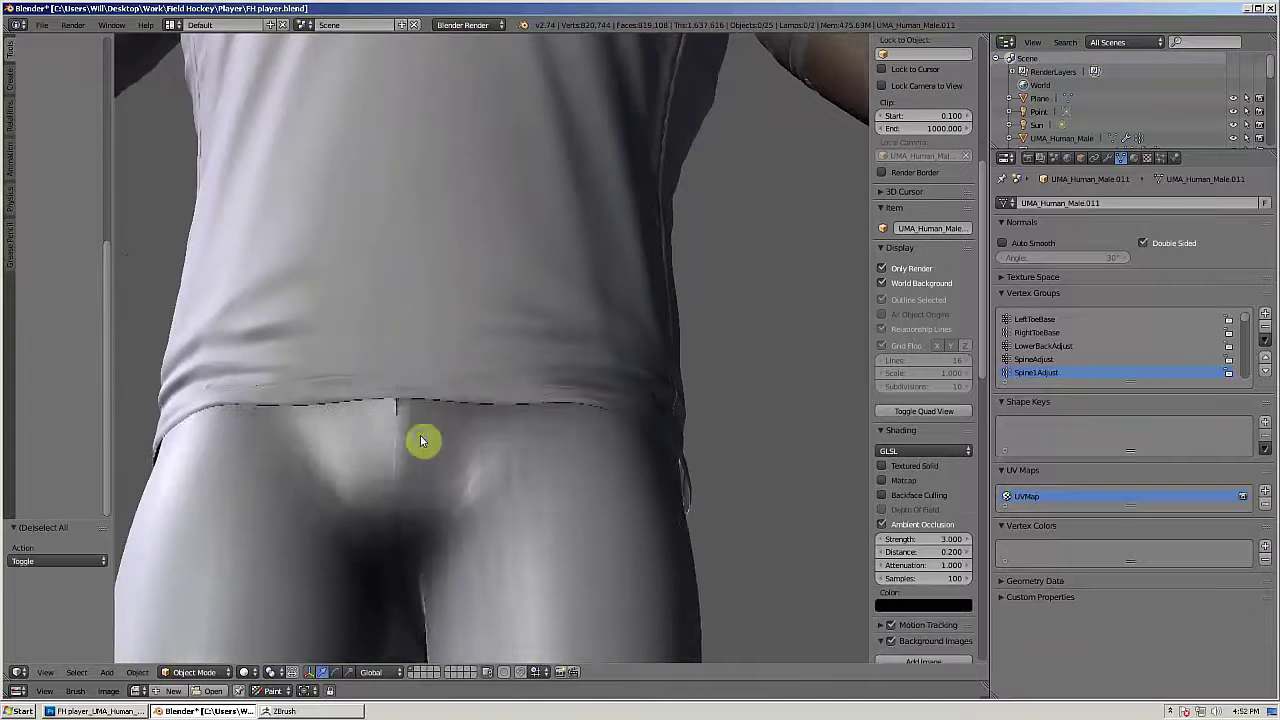
Step: Close the gap in the shorts' front centre seam by moving its waist vertices along X to the mirror line in wireframe display
key(Tab)
click(1107, 157)
click(1227, 404)
scroll(410, 427, down, 3)
scroll(410, 427, up, 3)
key(g)
key(x)
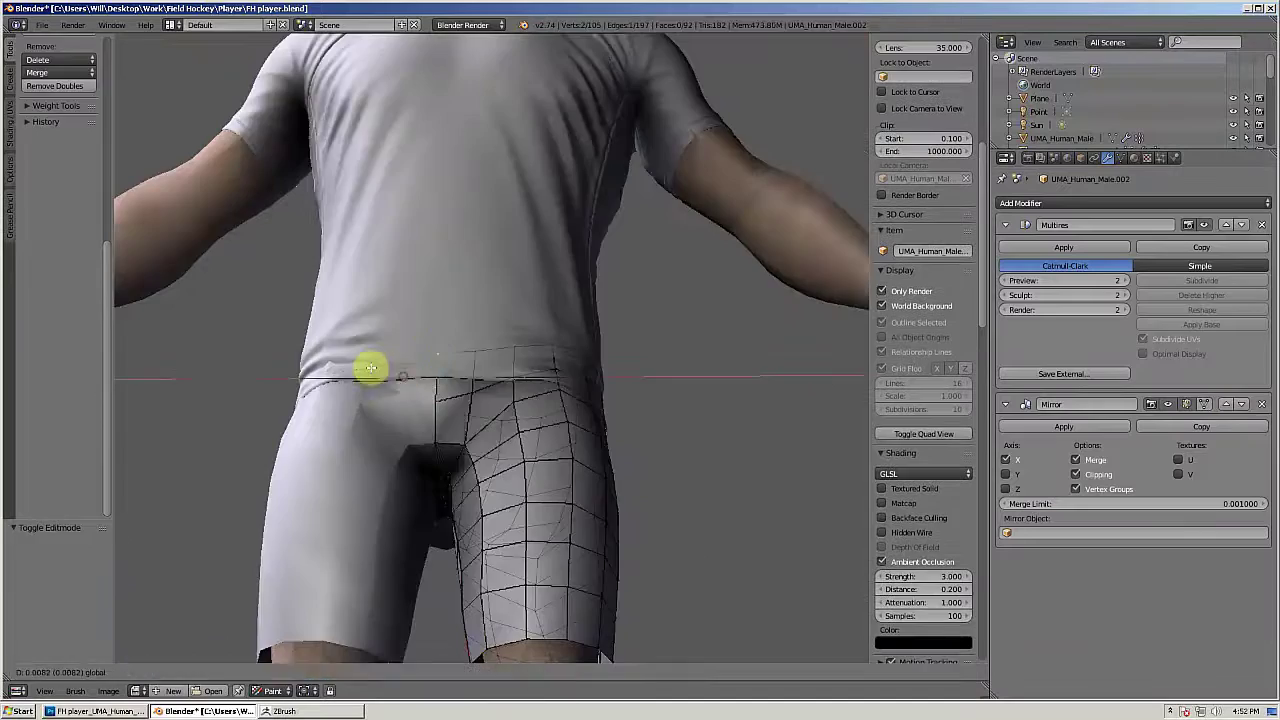
key(z)
scroll(400, 270, up, 5)
right_click(380, 270)
key(g)
key(x)
click(374, 271)
Step: Return the shorts to Object Mode with shaded display, remove their Multires modifier and apply the Mirror modifier
click(1066, 427)
key(Tab)
scroll(420, 275, down, 5)
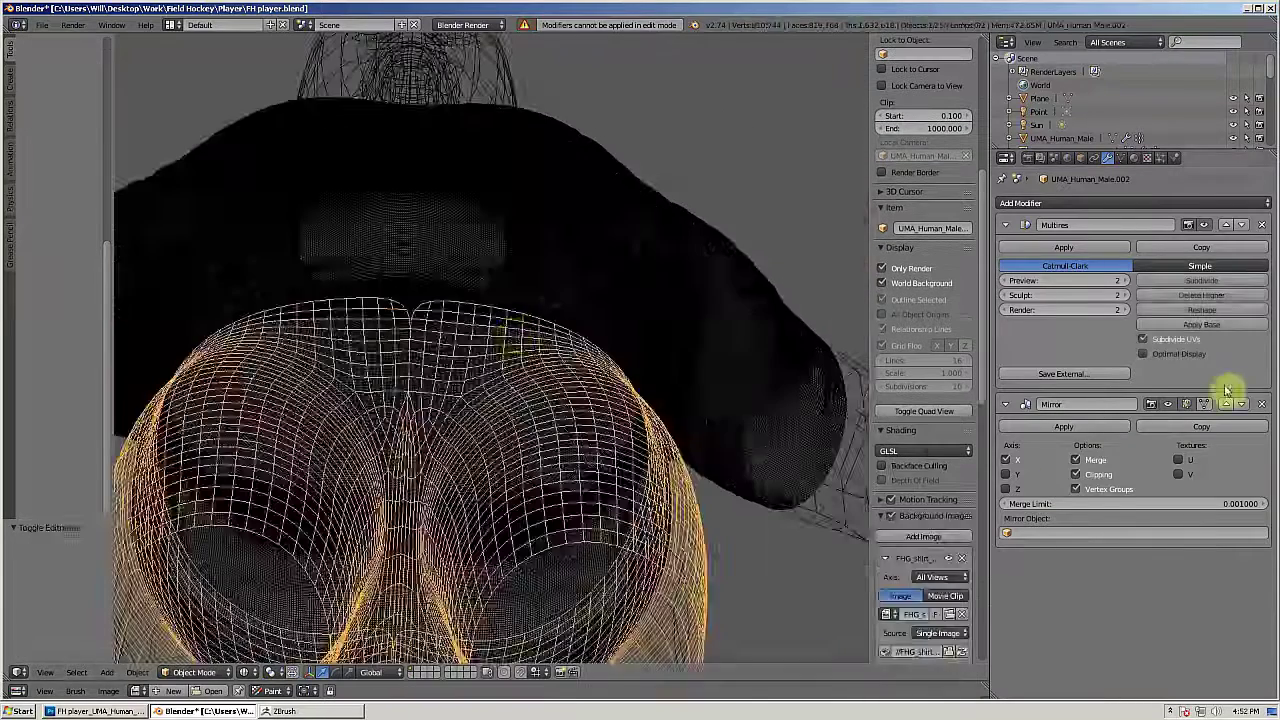
click(1227, 404)
click(1262, 225)
key(z)
click(1064, 247)
Step: Add a new Multires modifier to the shorts and subdivide it to level 3
click(1130, 203)
click(1020, 350)
click(1180, 281)
click(1180, 281)
scroll(690, 368, down, 4)
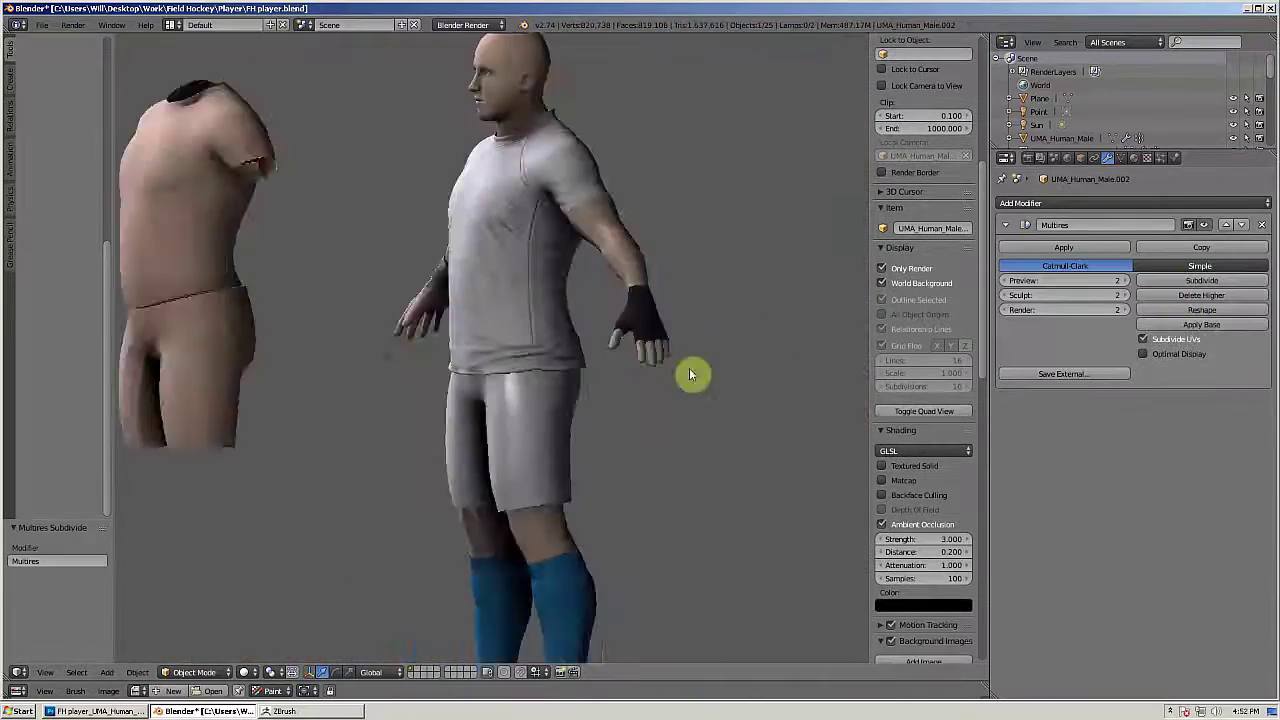
click(1180, 281)
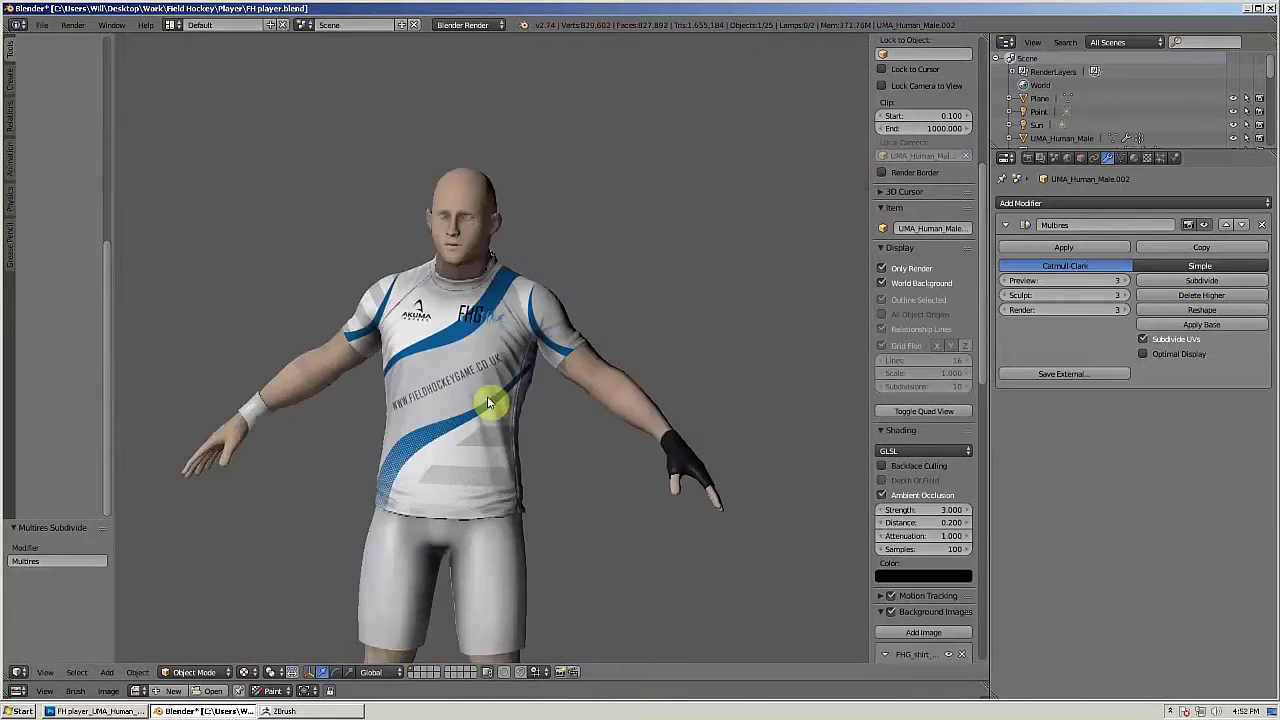
Step: Remove the Subdivision Surface modifier from UMA_Human_Male.008 and add one to UMA_Human_Male.009
scroll(487, 396, up, 1)
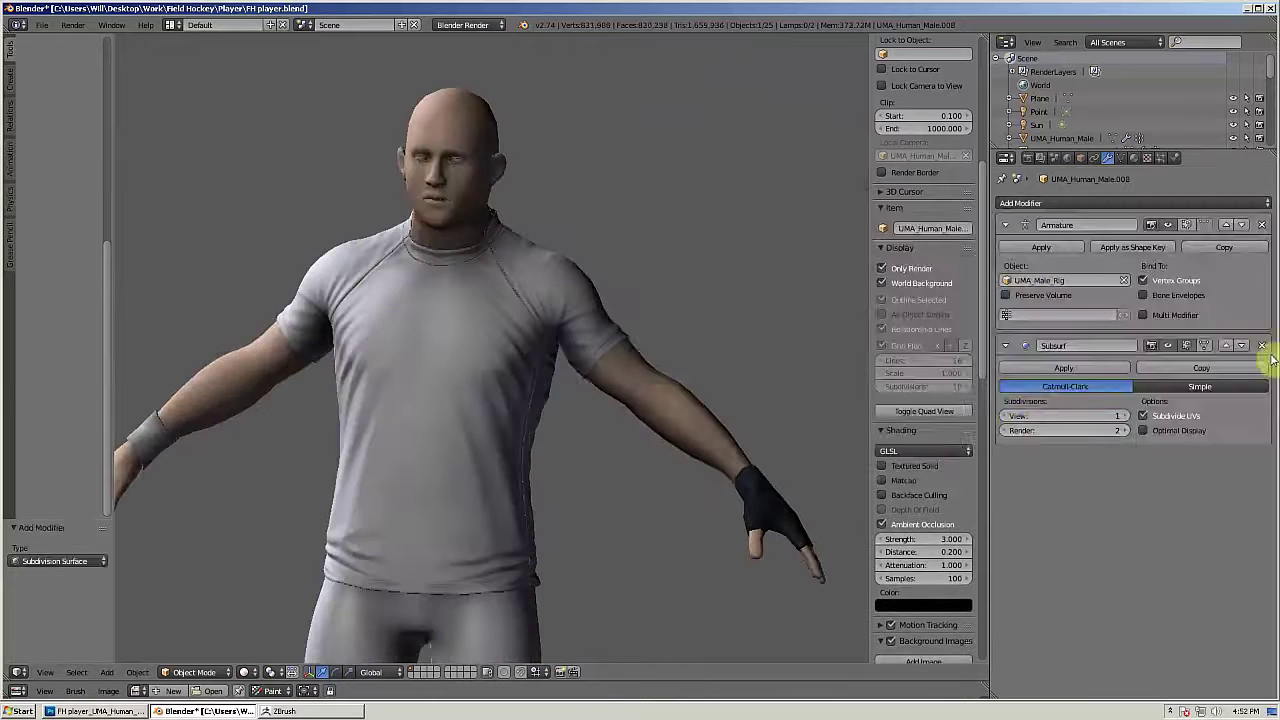
click(1261, 345)
click(1133, 203)
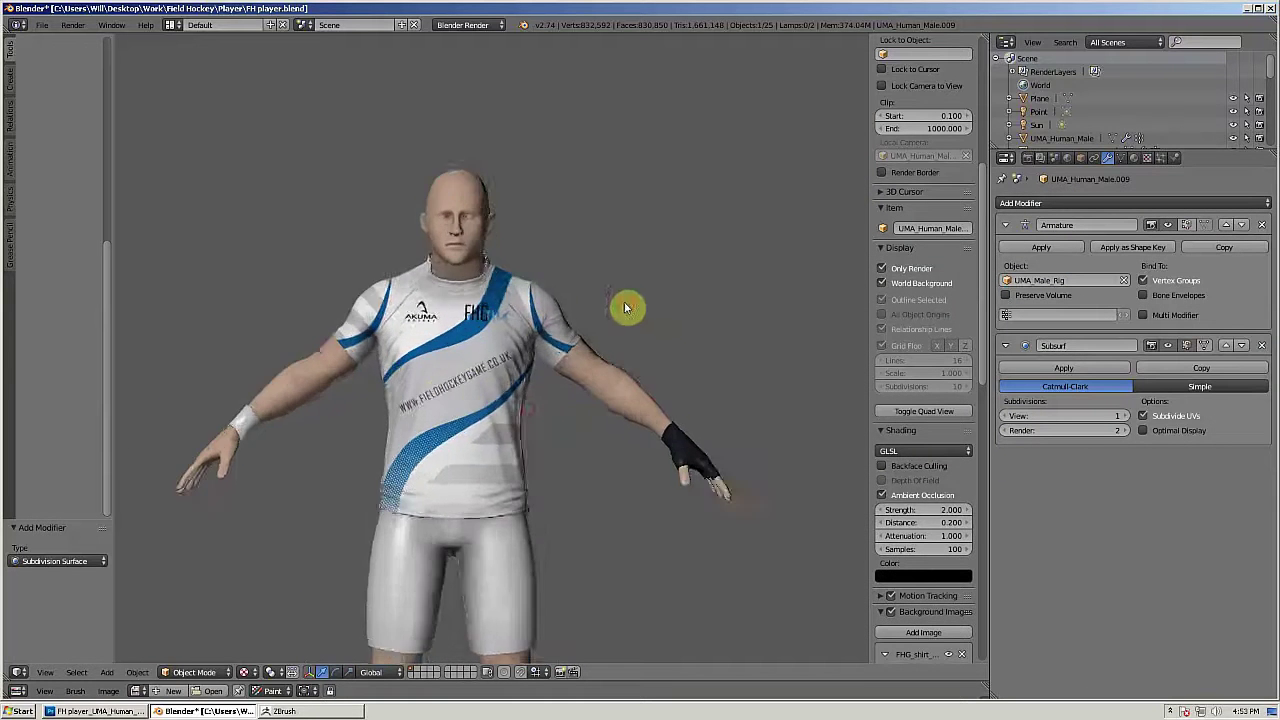
Step: Set the viewport ambient occlusion to 400 samples and a strength of 2.5
drag(626, 308, 556, 396)
click(882, 495)
click(882, 495)
click(943, 548)
text(200)
key(Return)
click(954, 511)
text(3)
key(Return)
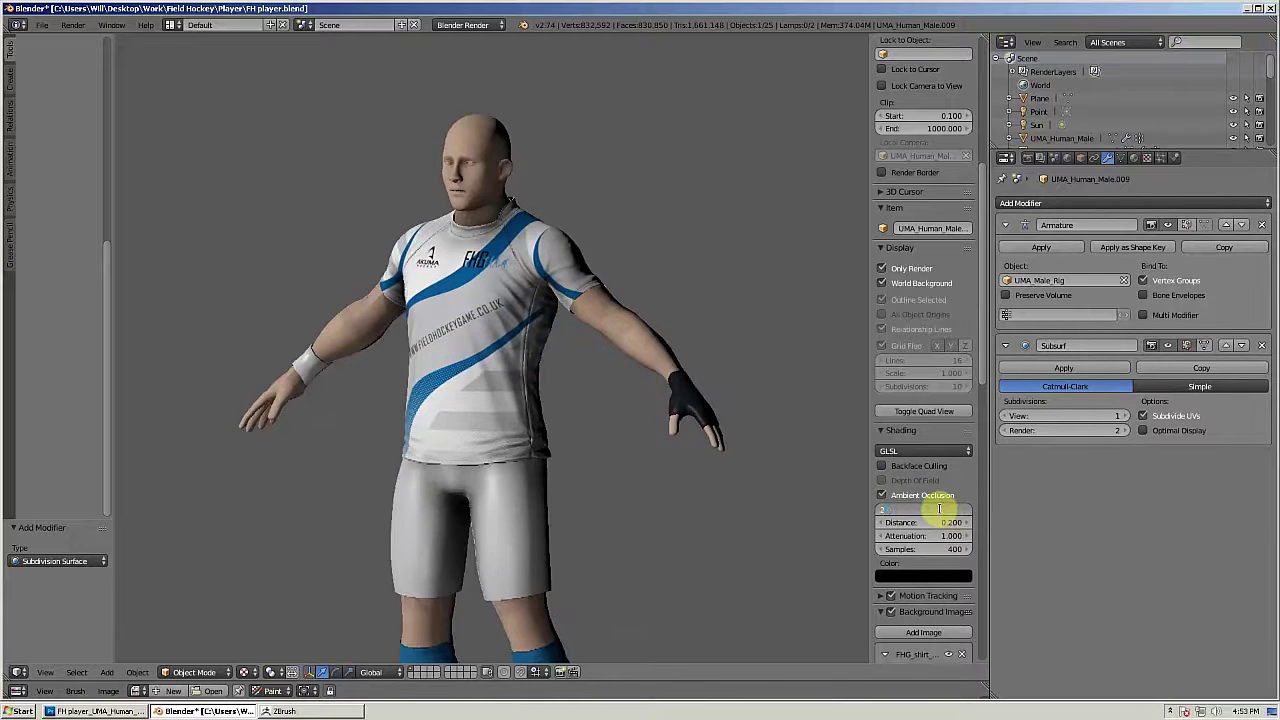
drag(943, 514, 560, 400)
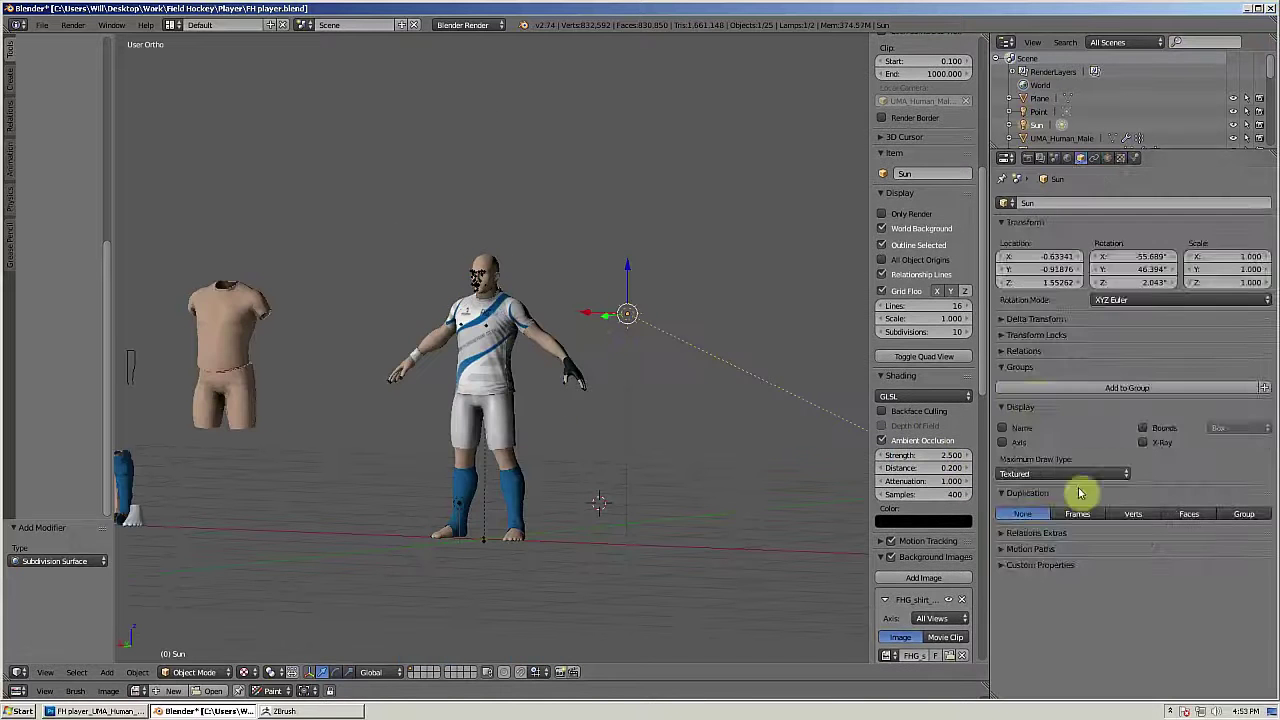
Step: Give the Sun lamp ray shadows with 10 shadow samples
click(1107, 157)
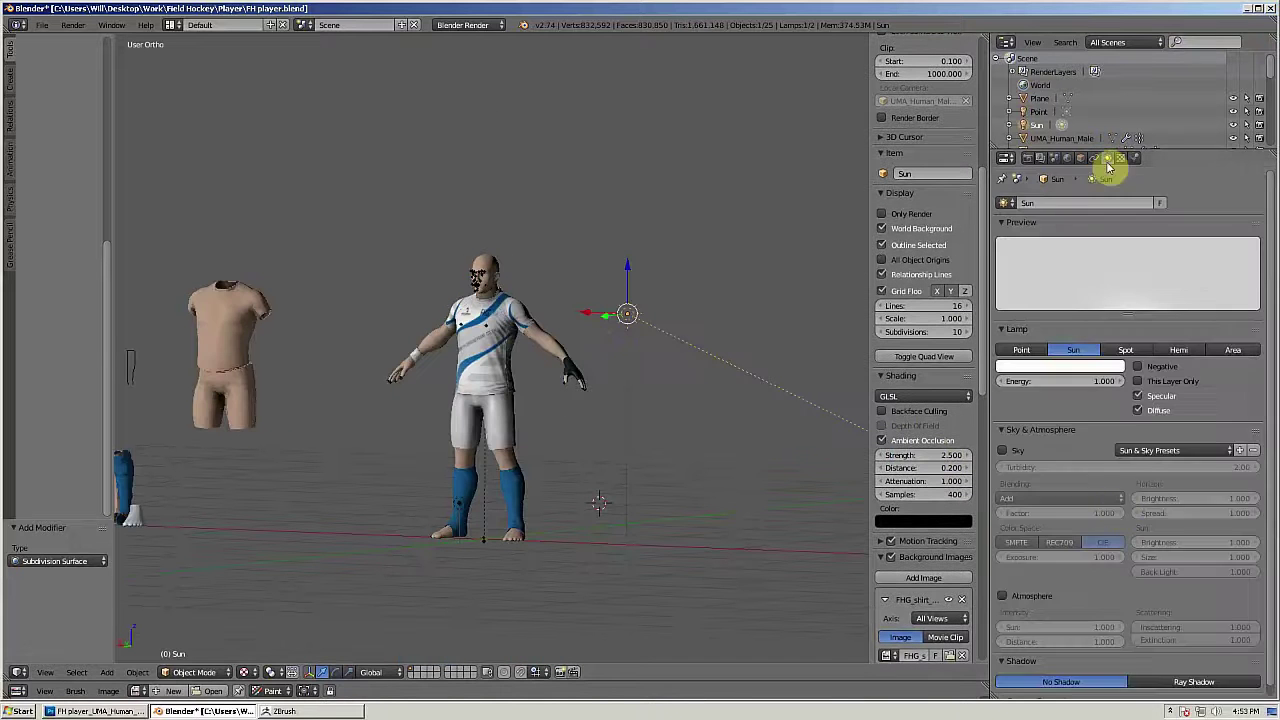
scroll(1157, 663, down, 2)
scroll(586, 363, up, 4)
click(1080, 638)
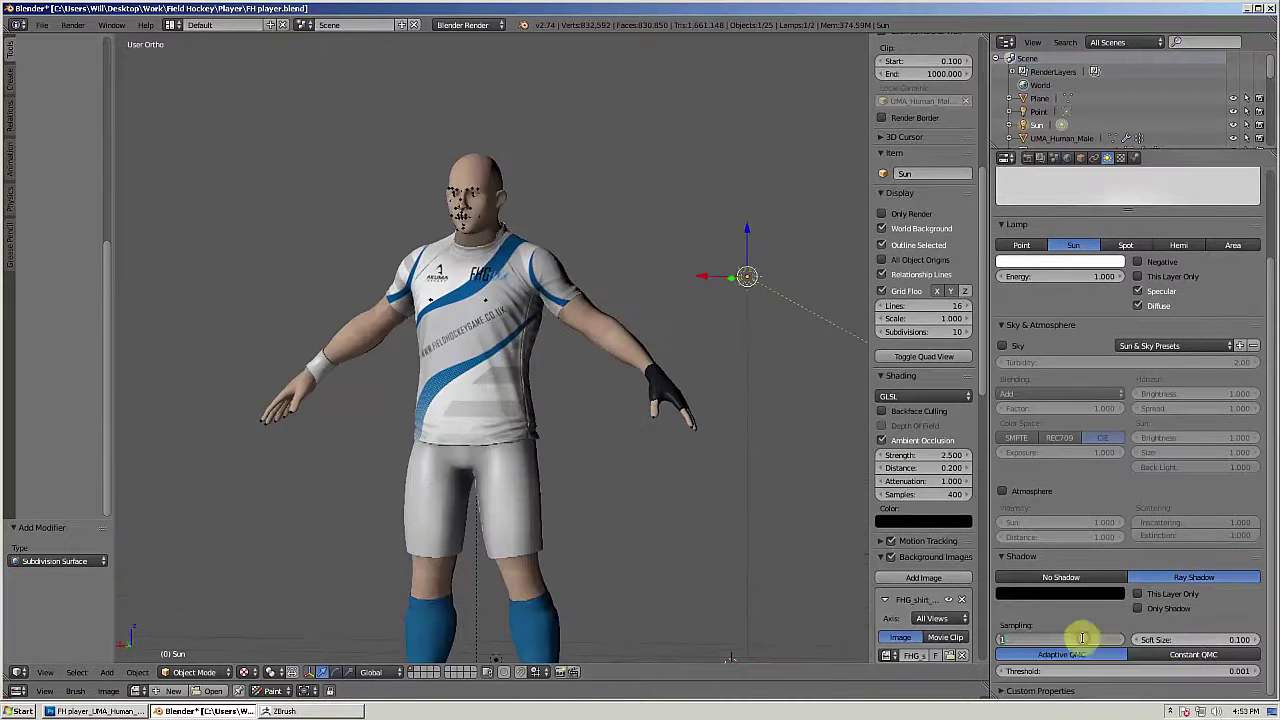
text(10)
key(Return)
scroll(628, 460, up, 2)
drag(628, 460, 626, 468)
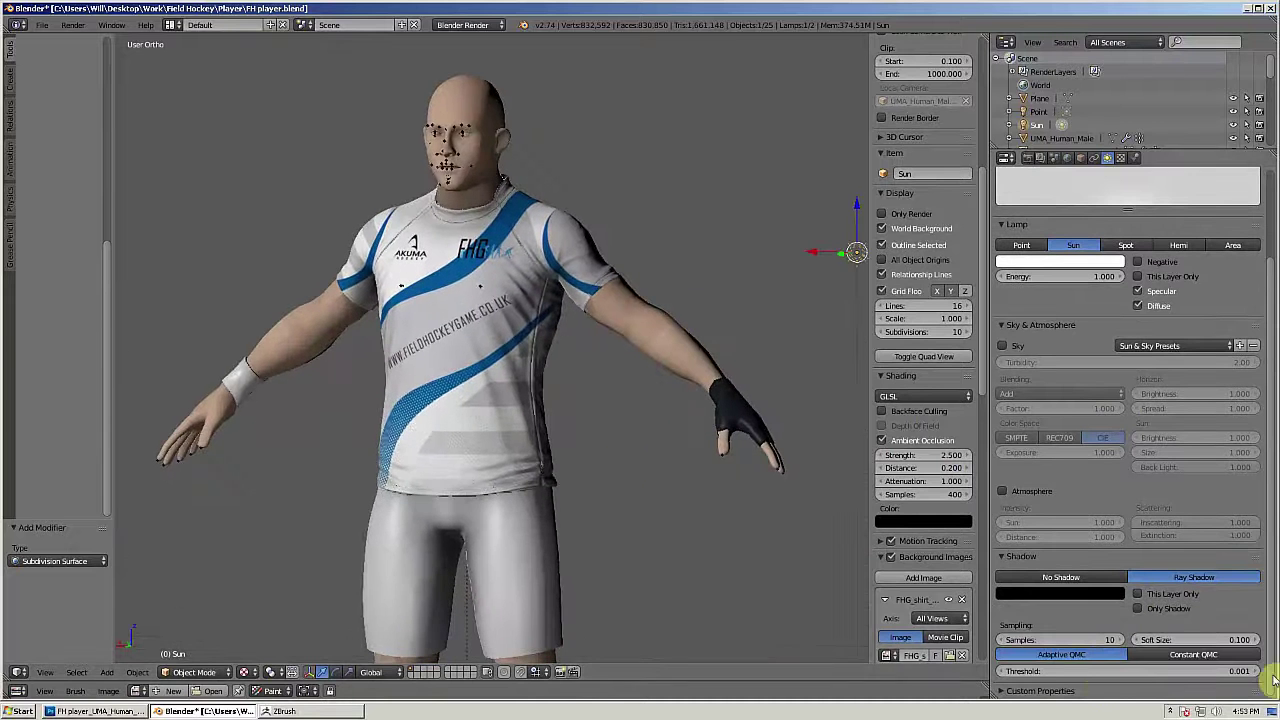
Step: Try a Sun shadow threshold of 0.201, restore it to 0.001, and turn off viewport ambient occlusion
click(1255, 672)
click(1255, 672)
click(881, 440)
scroll(820, 445, down, 2)
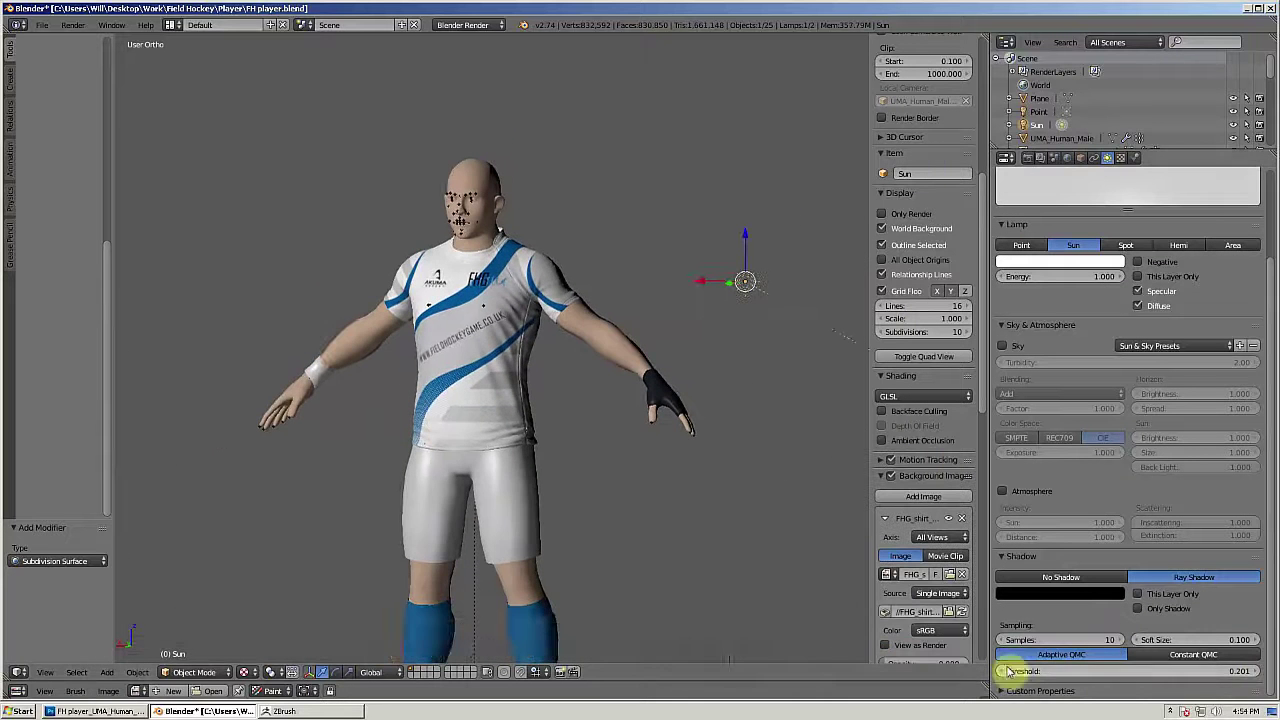
click(1002, 671)
click(1002, 671)
Step: Set the Sun's shadow soft size to 0.3 and look through the Sun lamp as the active camera
drag(808, 383, 745, 427)
click(1221, 640)
text(0.3)
key(Return)
key(ctrl+KP_0)
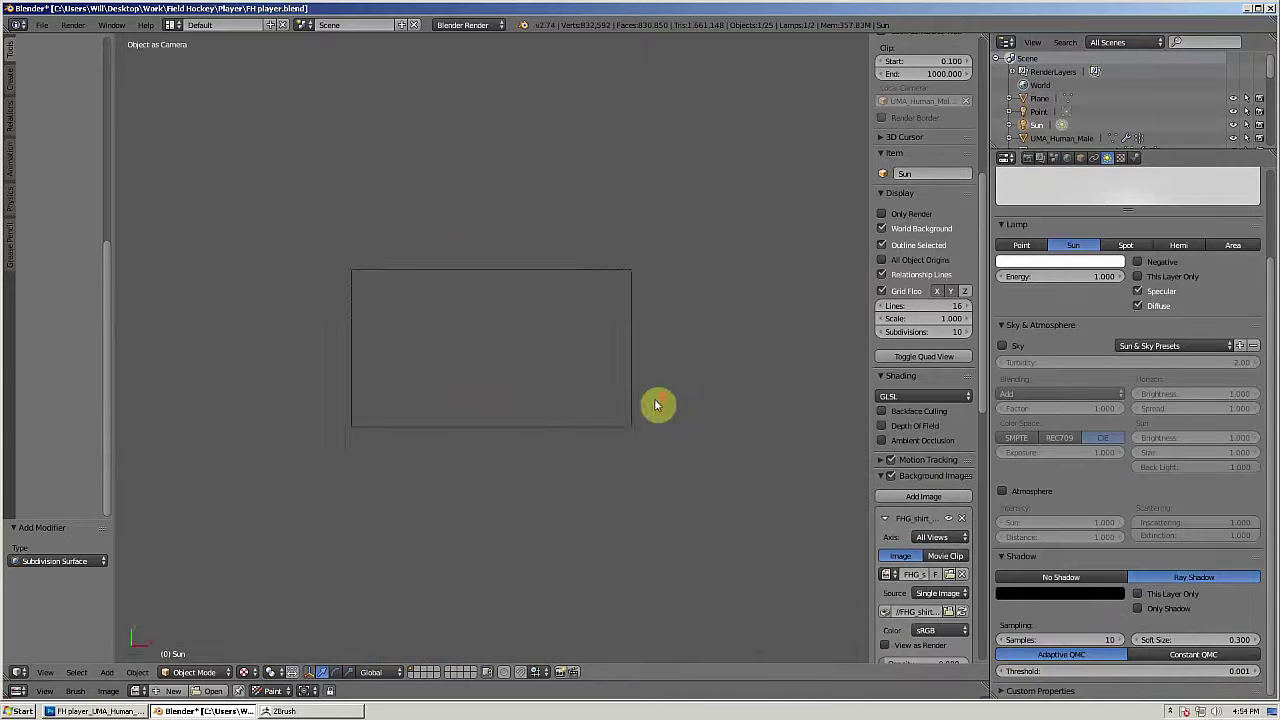